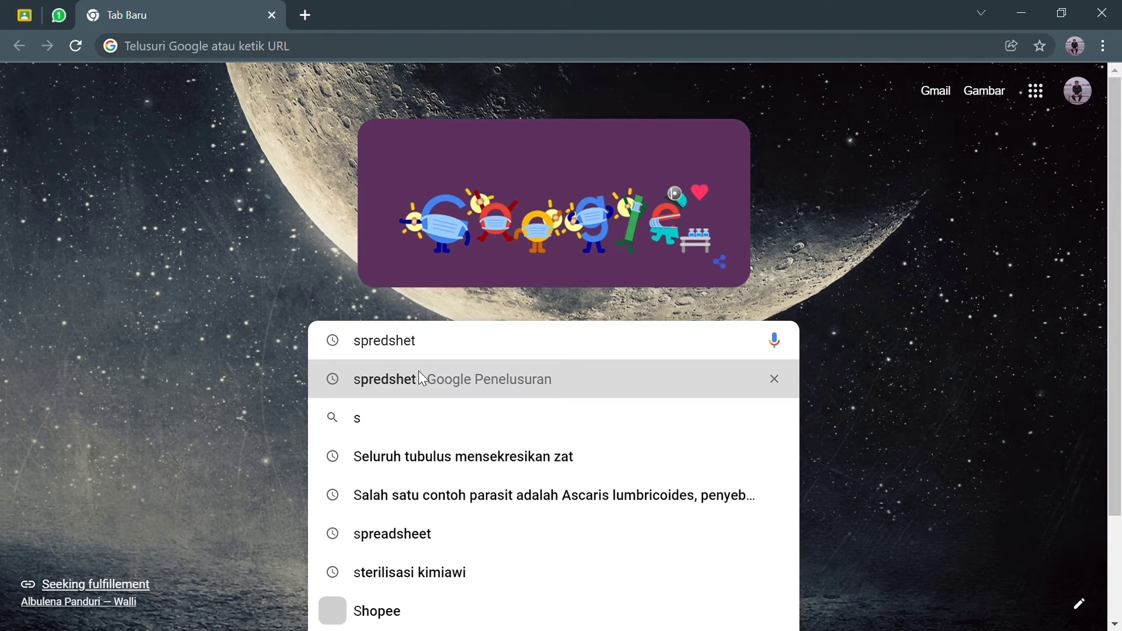
Search Google for "spredshet" and open the Google Sheets sign-in result.
click(420, 374)
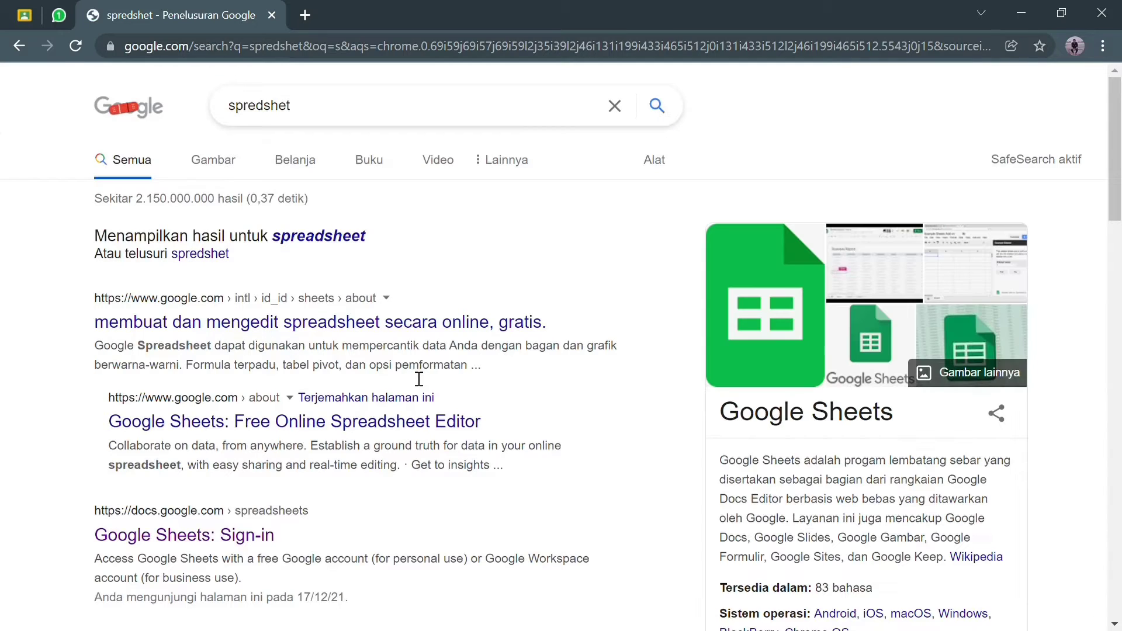
scroll(298, 359, down, 3)
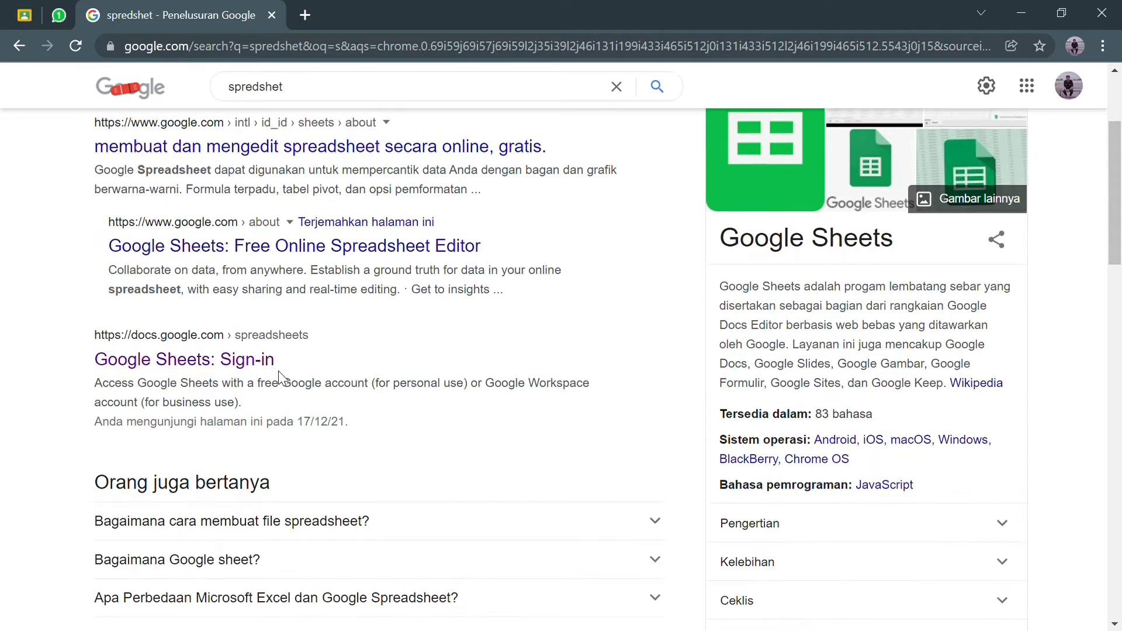
click(266, 365)
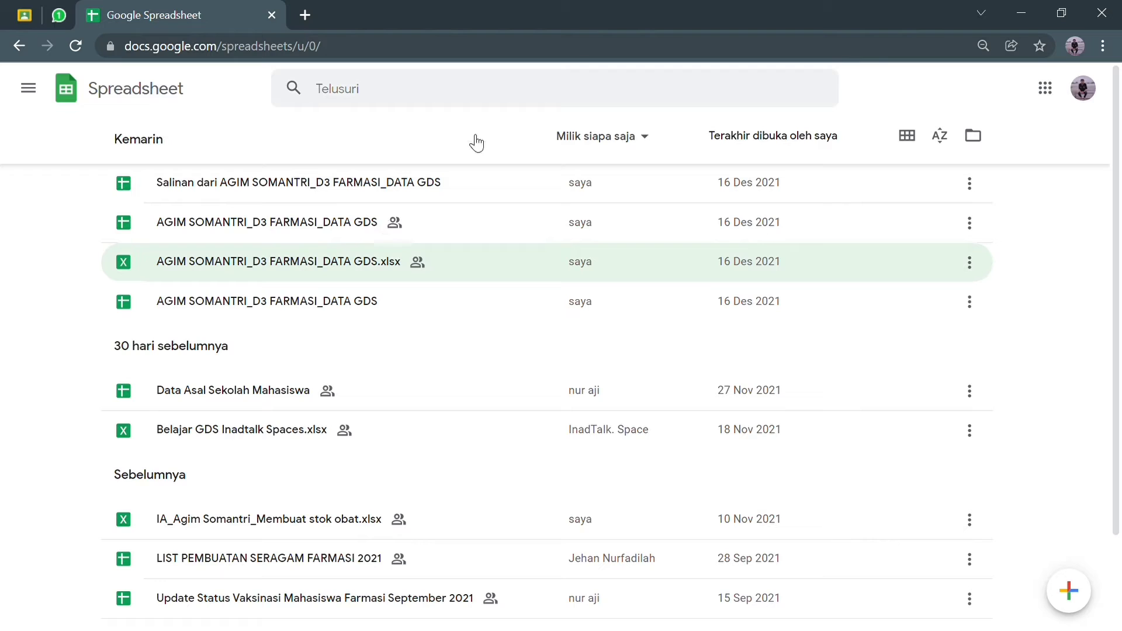
Upload the D3 FARMASI_DATA GDS spreadsheet file from the computer and open it in Google Sheets.
click(971, 135)
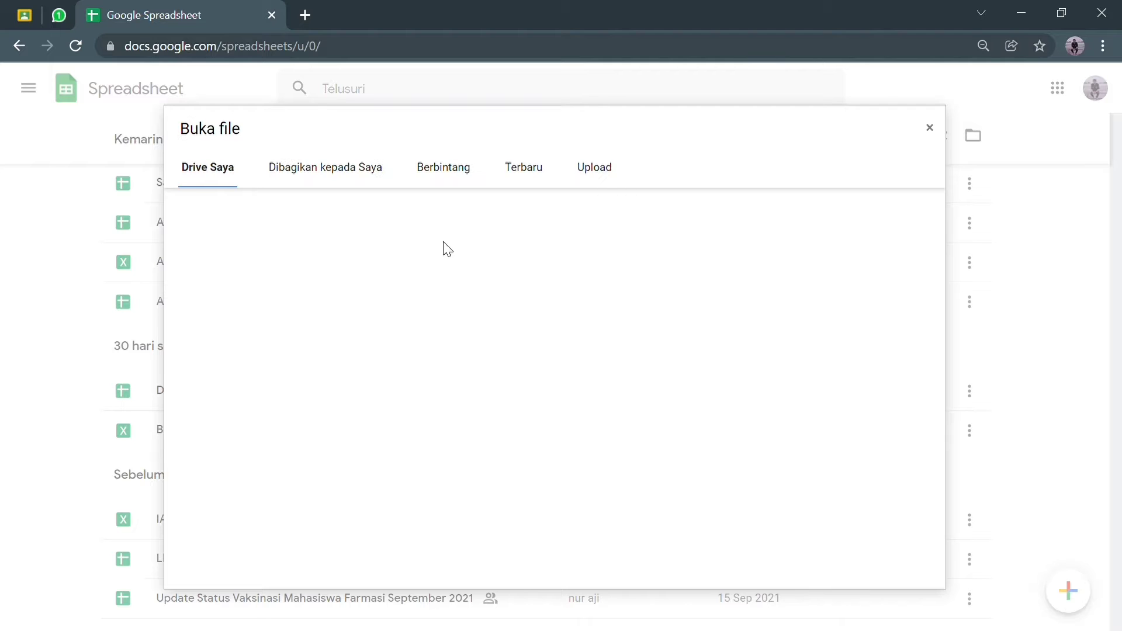
click(598, 177)
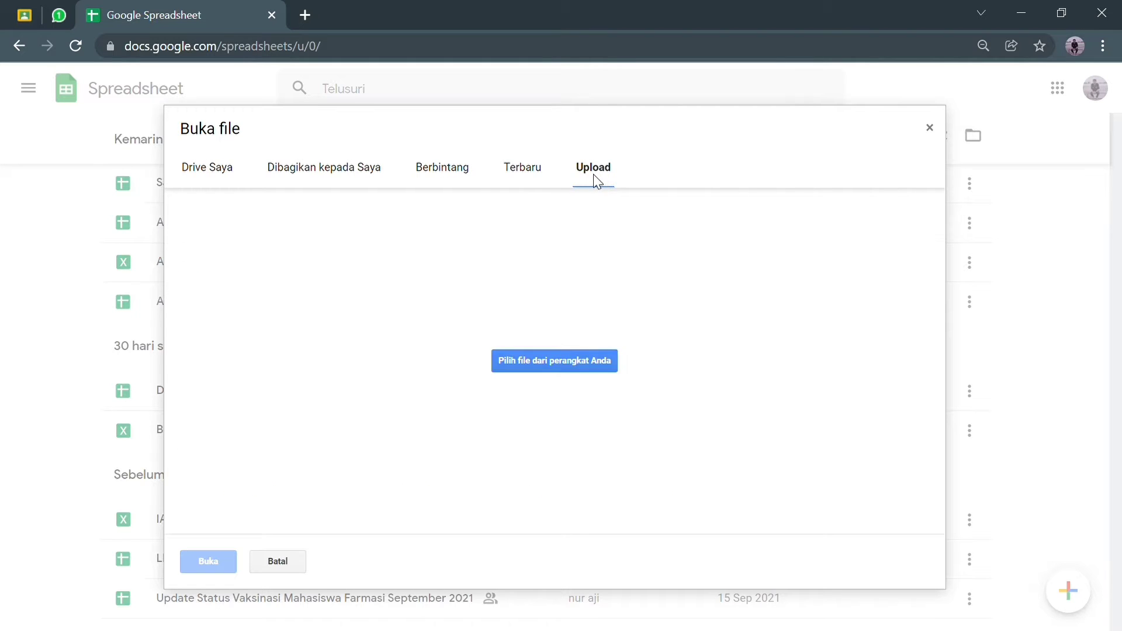
click(569, 384)
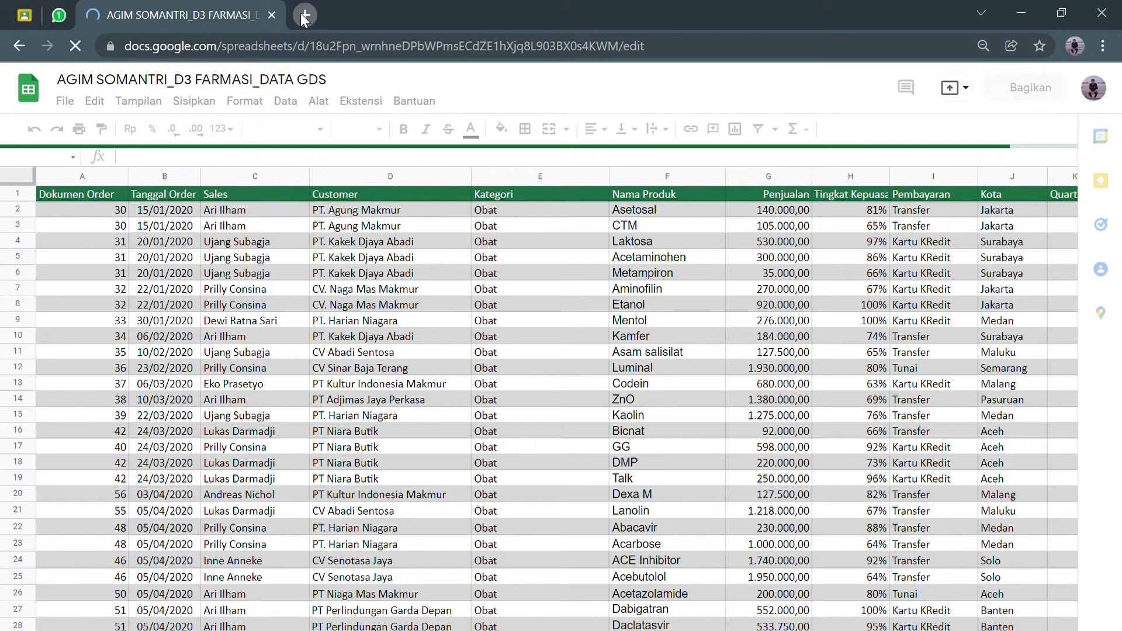
Find Google Data Studio in a new browser tab through a "google studio" search and create a blank report.
key(ctrl+t)
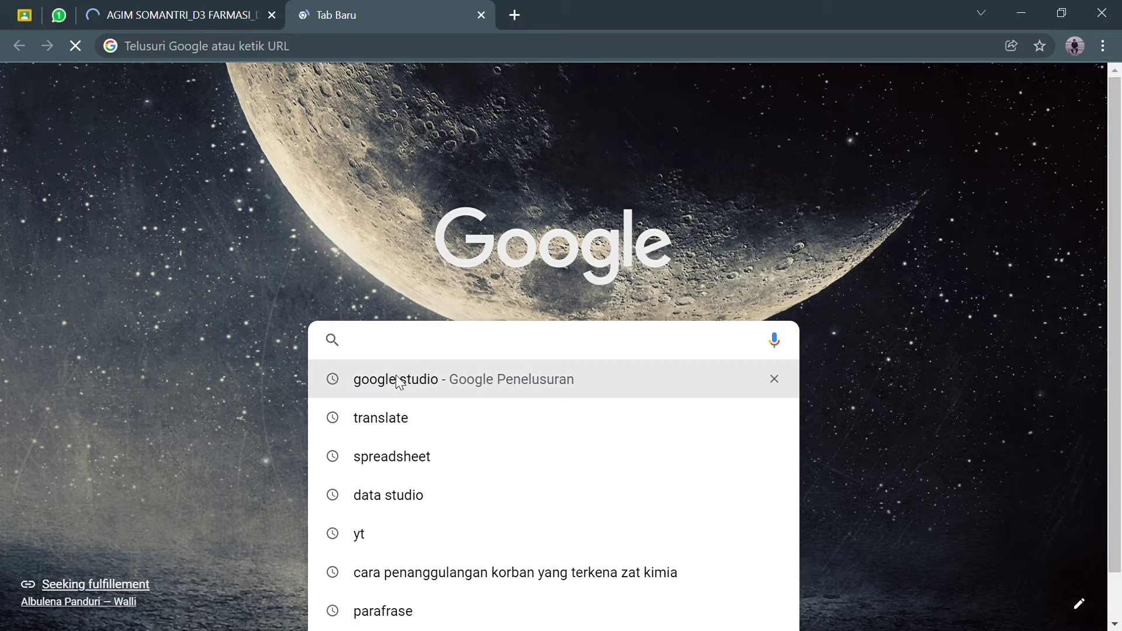
click(397, 376)
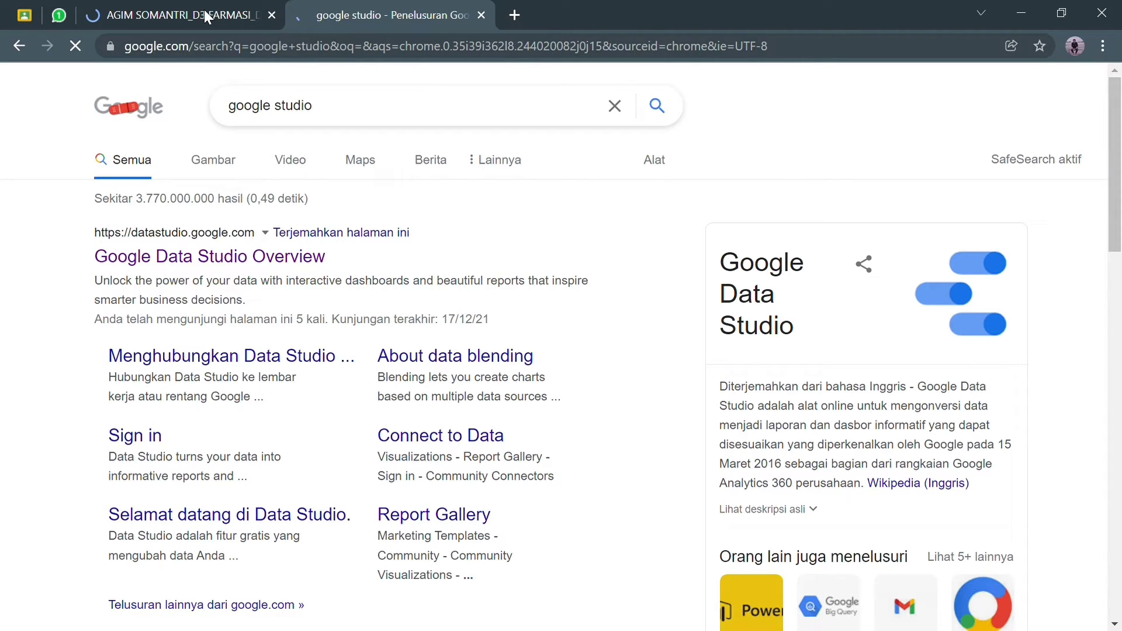
click(252, 256)
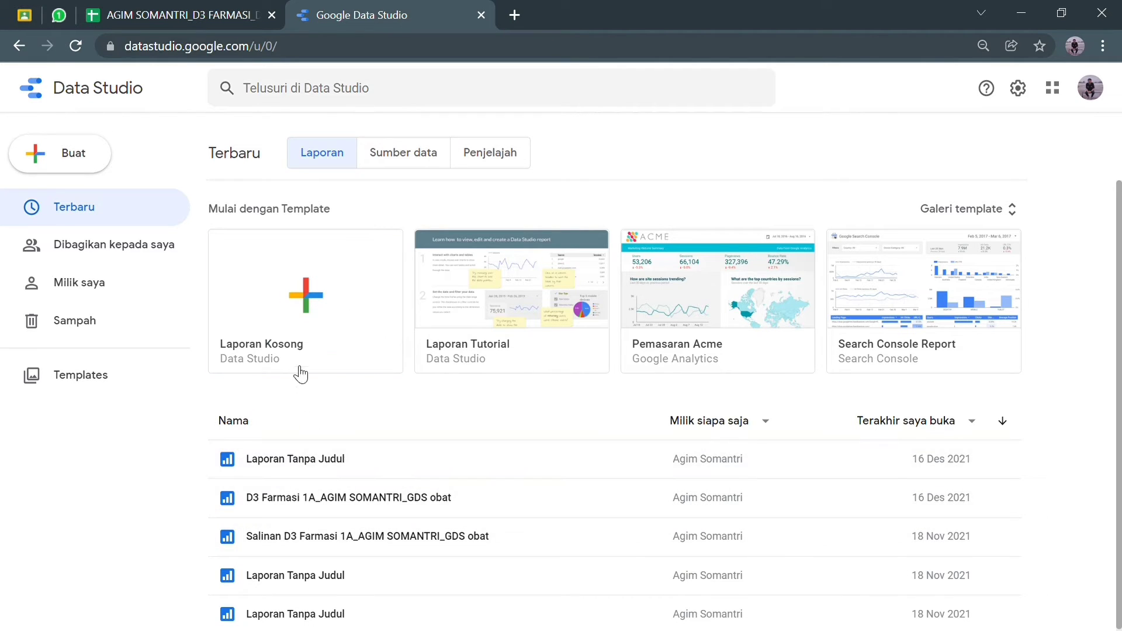
click(298, 278)
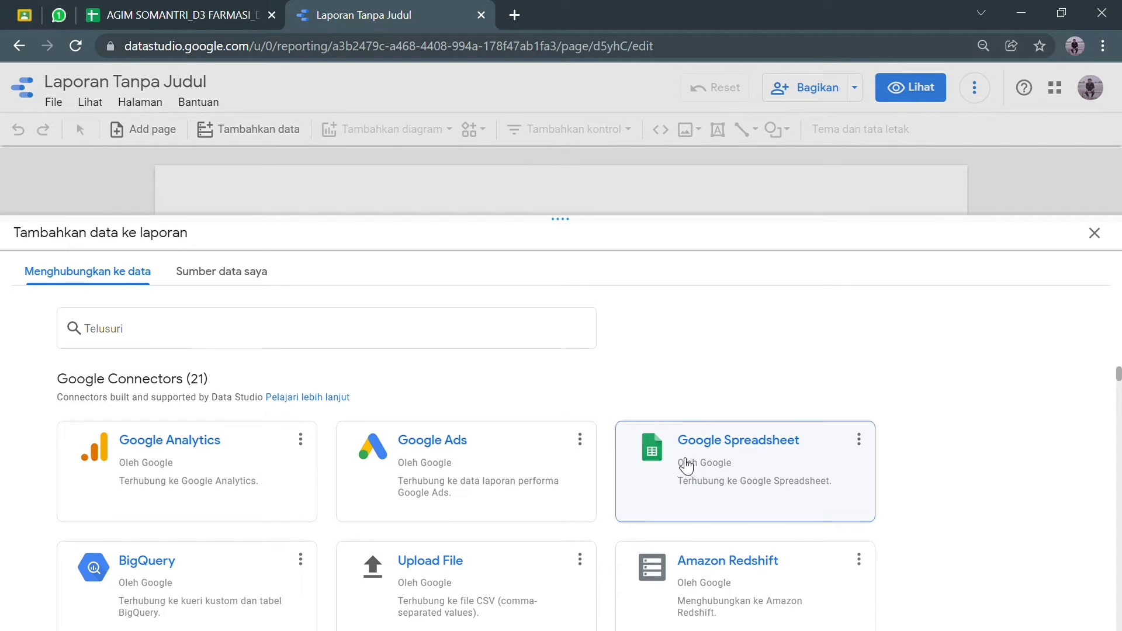
Add Sheet1 of the first-listed D3 FARMASI_DATA GDS spreadsheet through the Google Spreadsheet connector and delete the default table from the report page.
scroll(533, 467, down, 5)
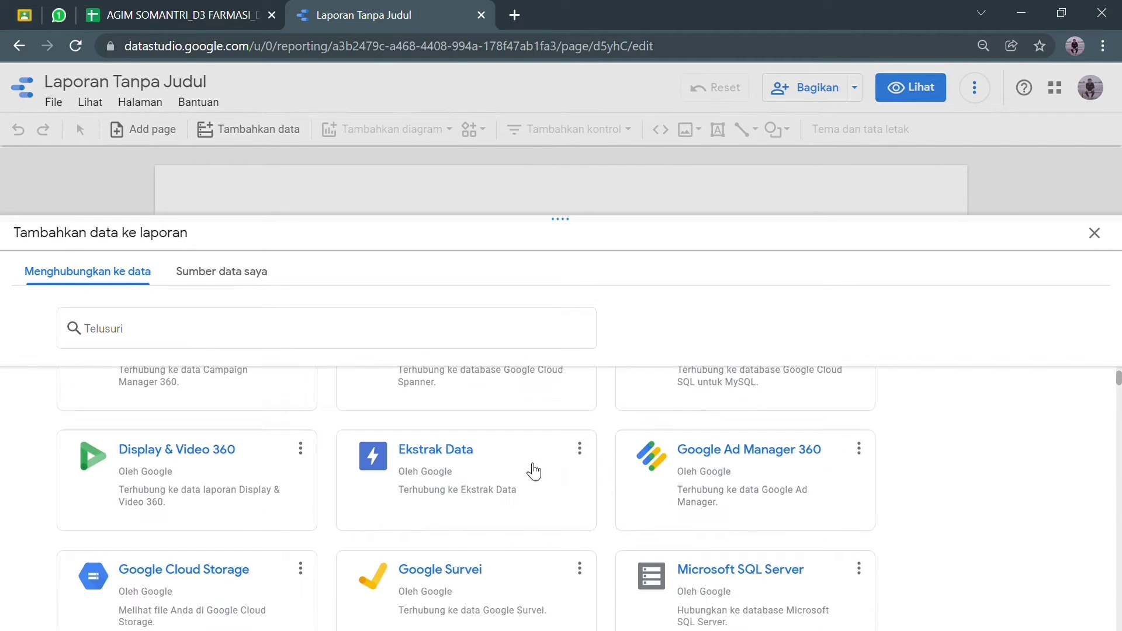
scroll(533, 470, down, 6)
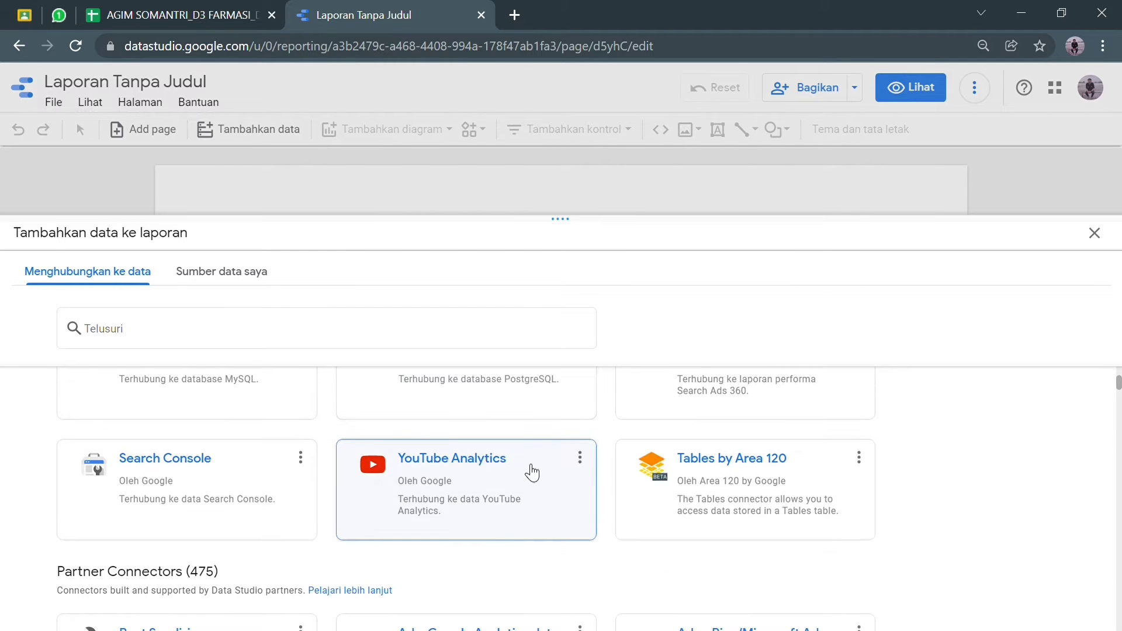
scroll(274, 468, up, 3)
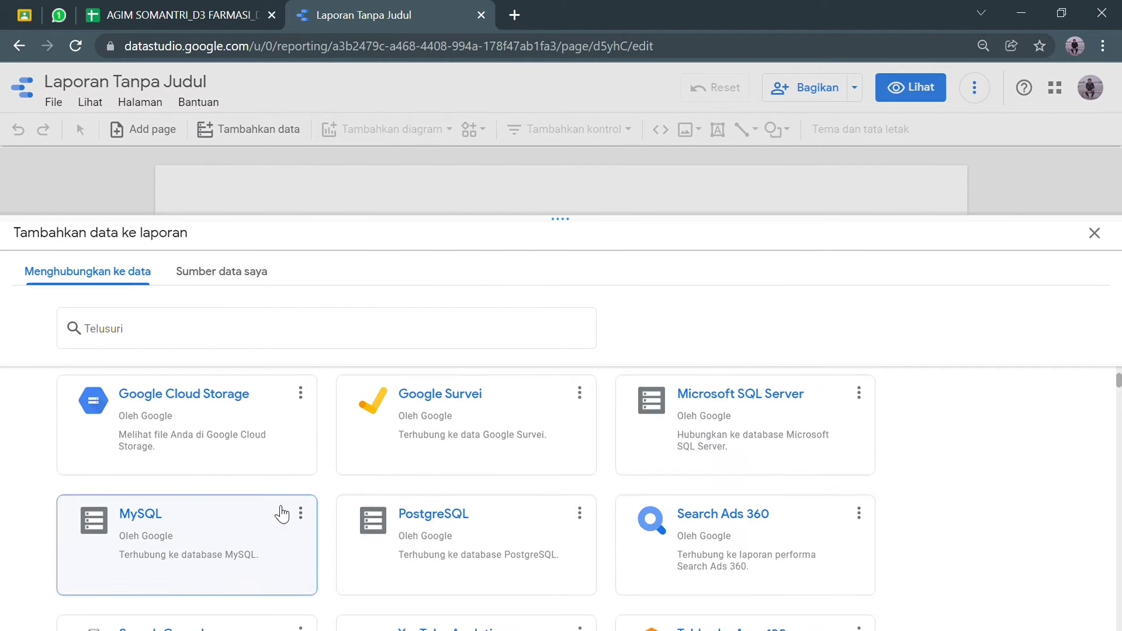
scroll(300, 483, up, 8)
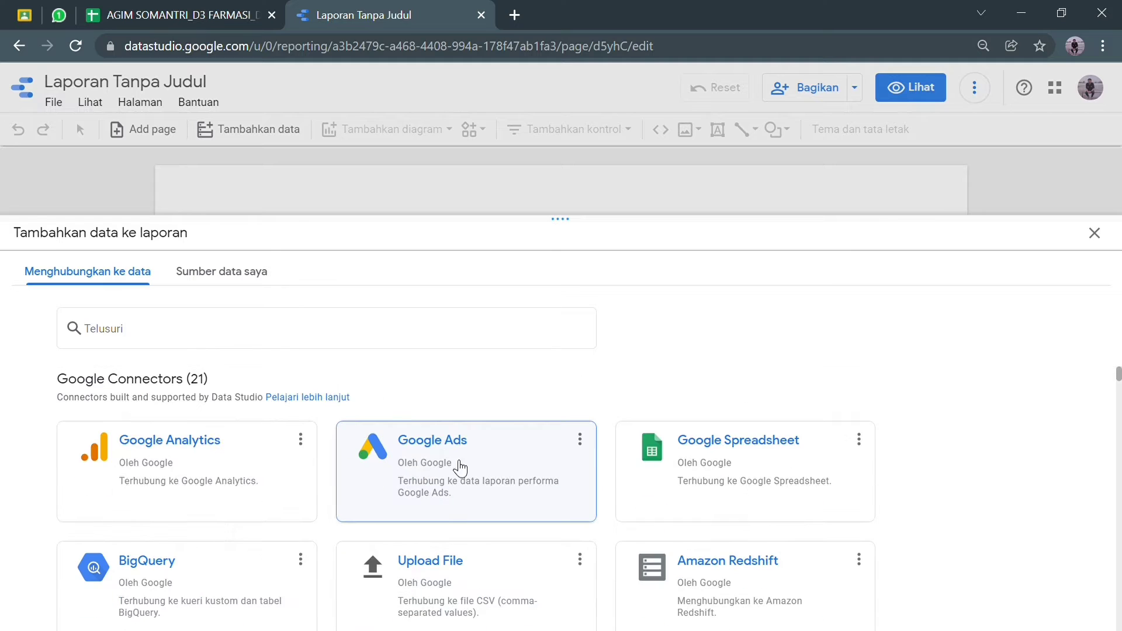
click(711, 464)
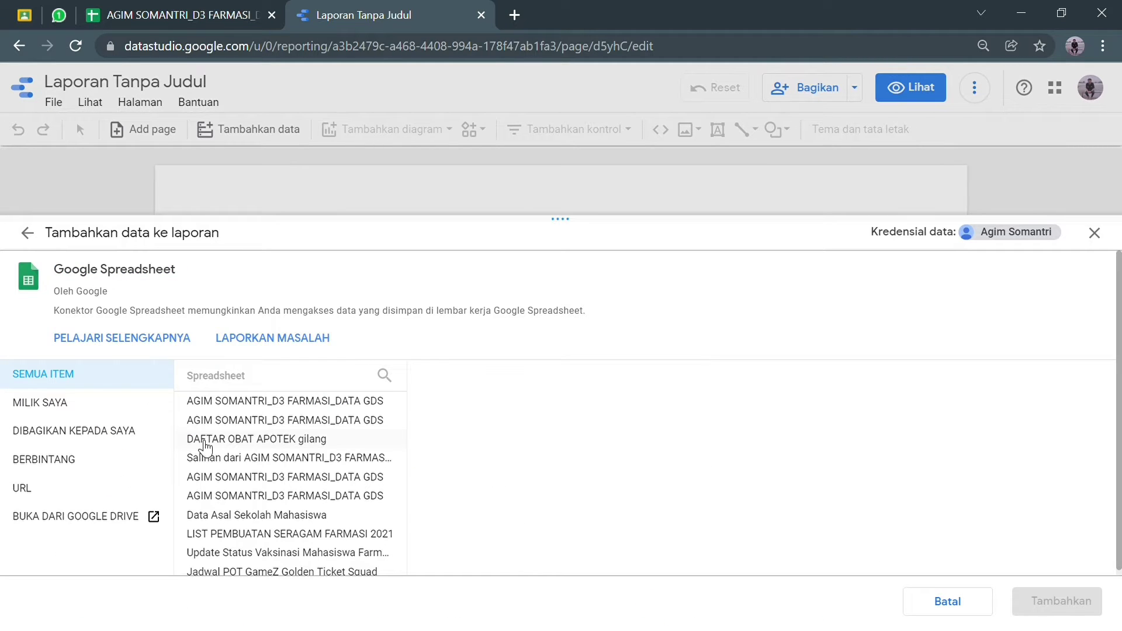
click(286, 403)
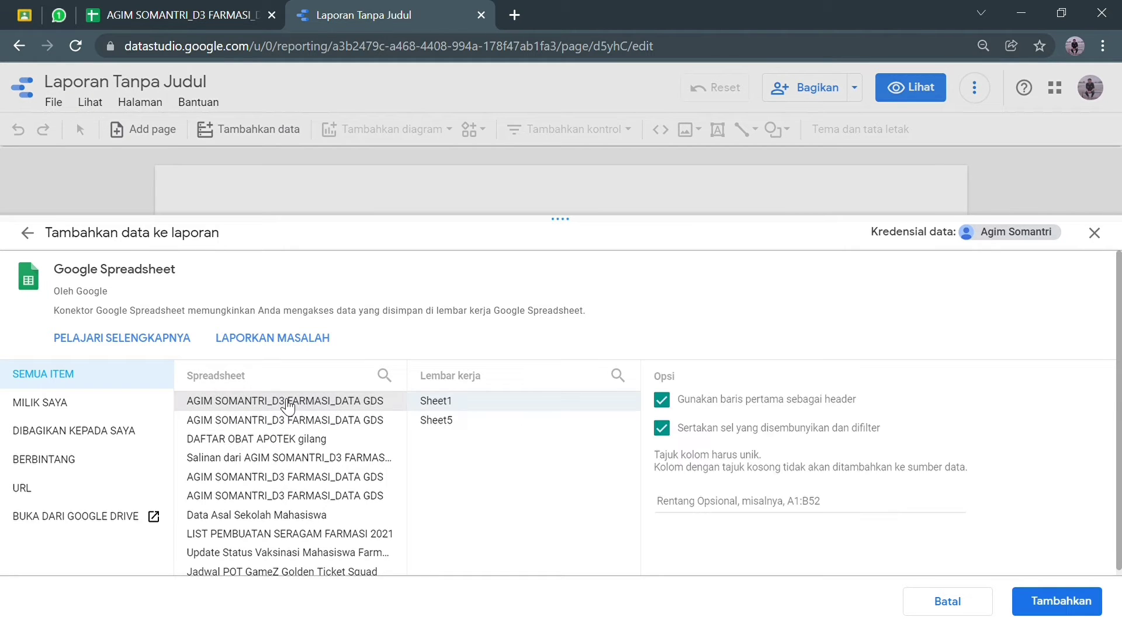
click(524, 403)
click(1072, 591)
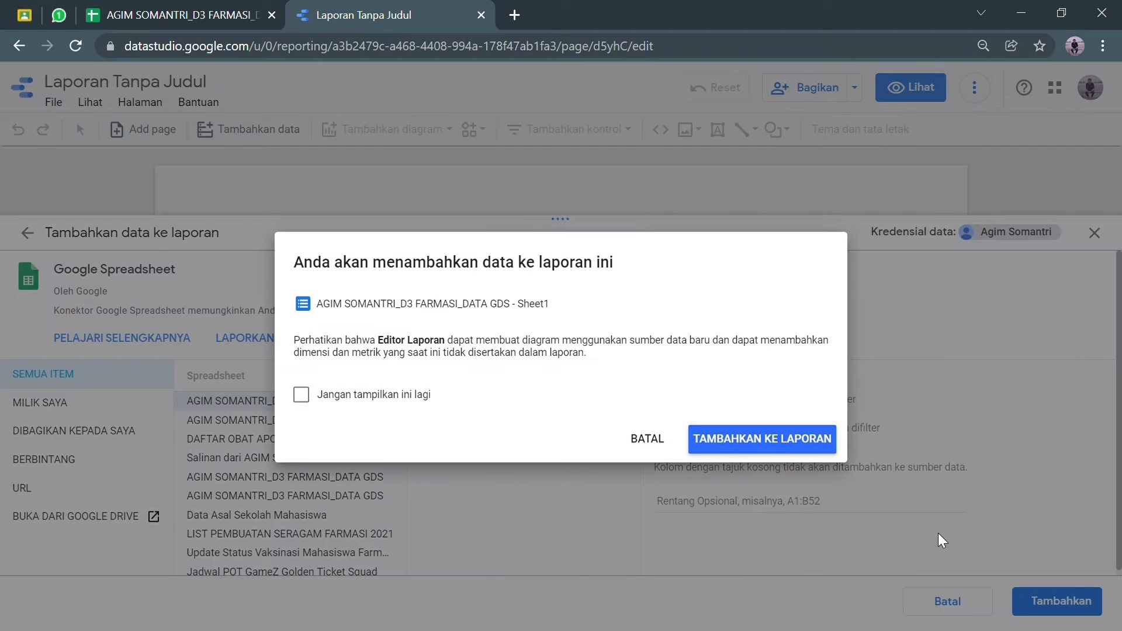
click(790, 449)
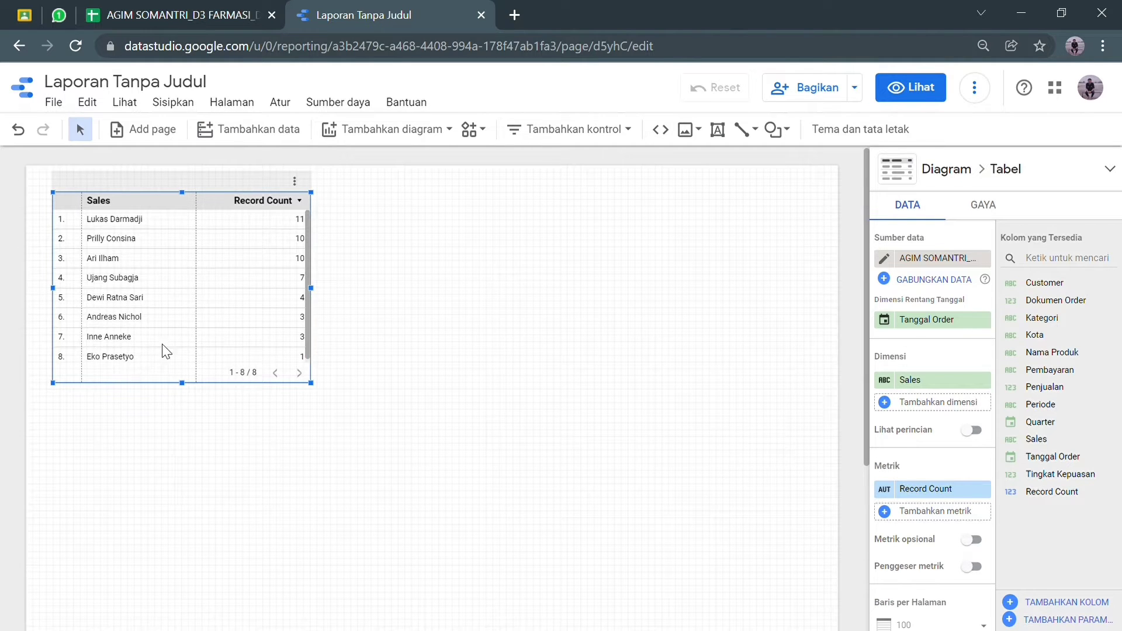
key(Delete)
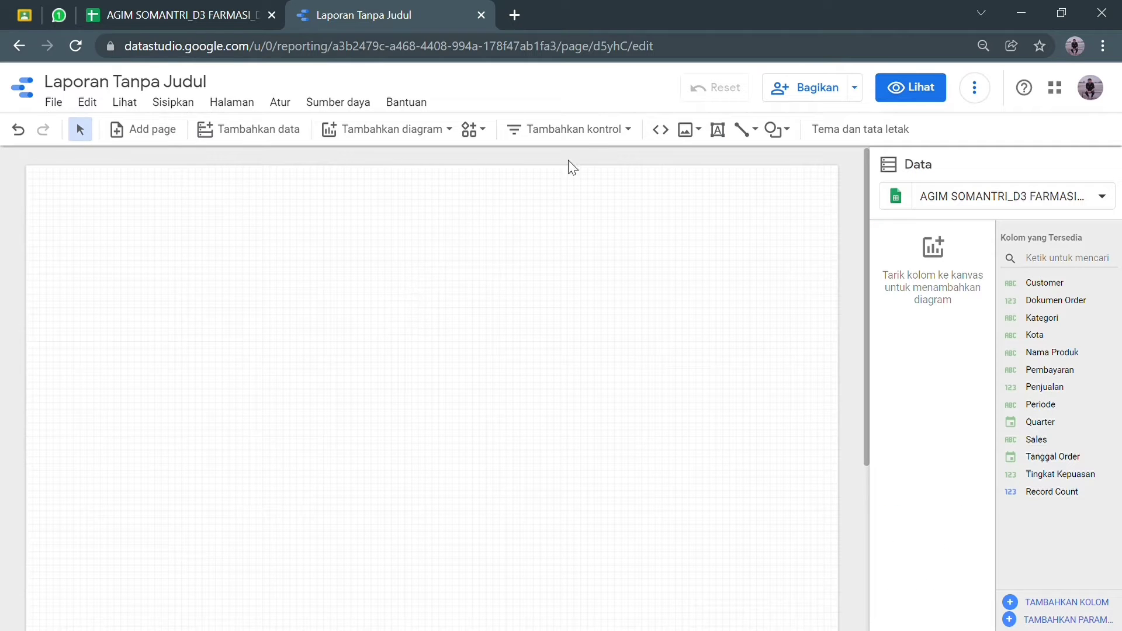
Insert the Apotek GIMS logo image from the computer into the report page.
click(695, 140)
click(717, 165)
click(434, 389)
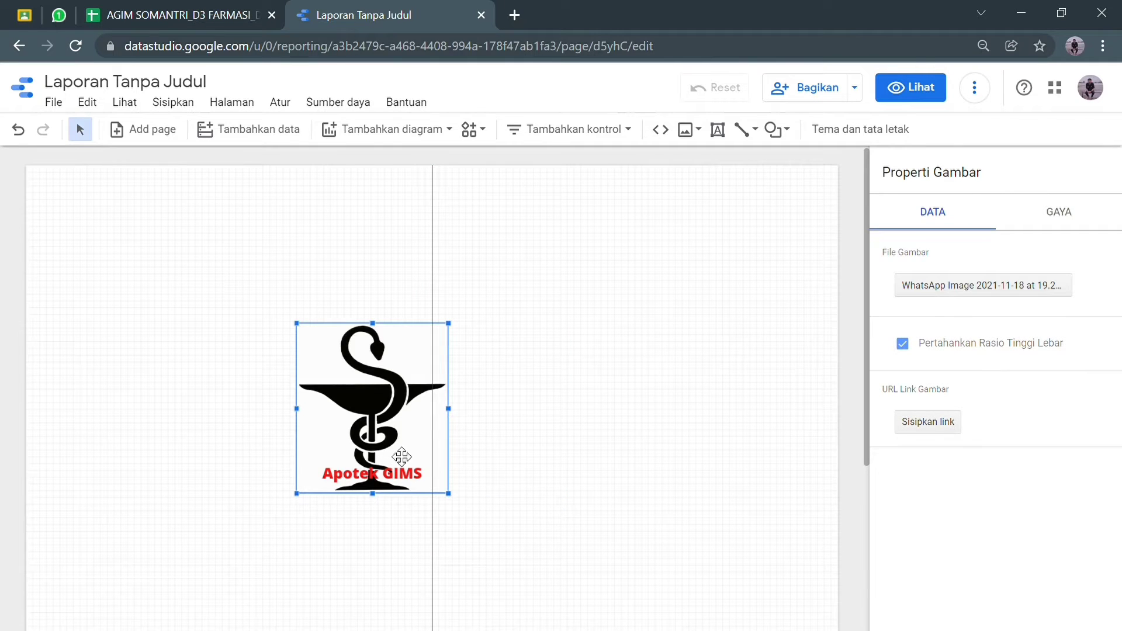
Move the Apotek GIMS logo to the page's upper-left corner and shrink it to roughly half its inserted size.
drag(372, 433, 134, 311)
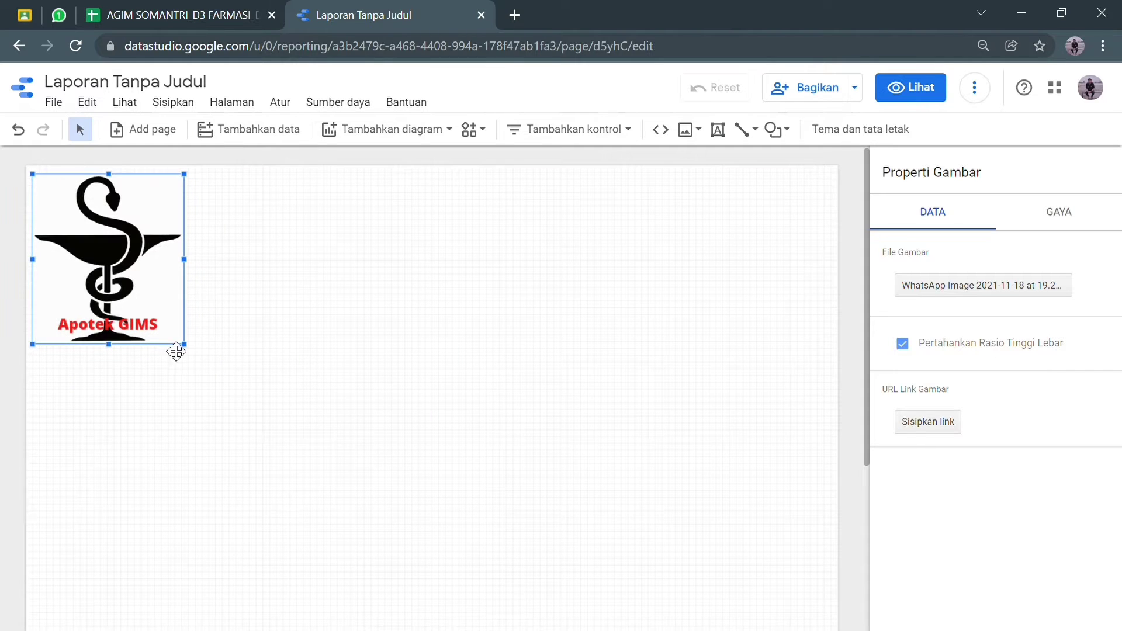
drag(184, 345, 115, 259)
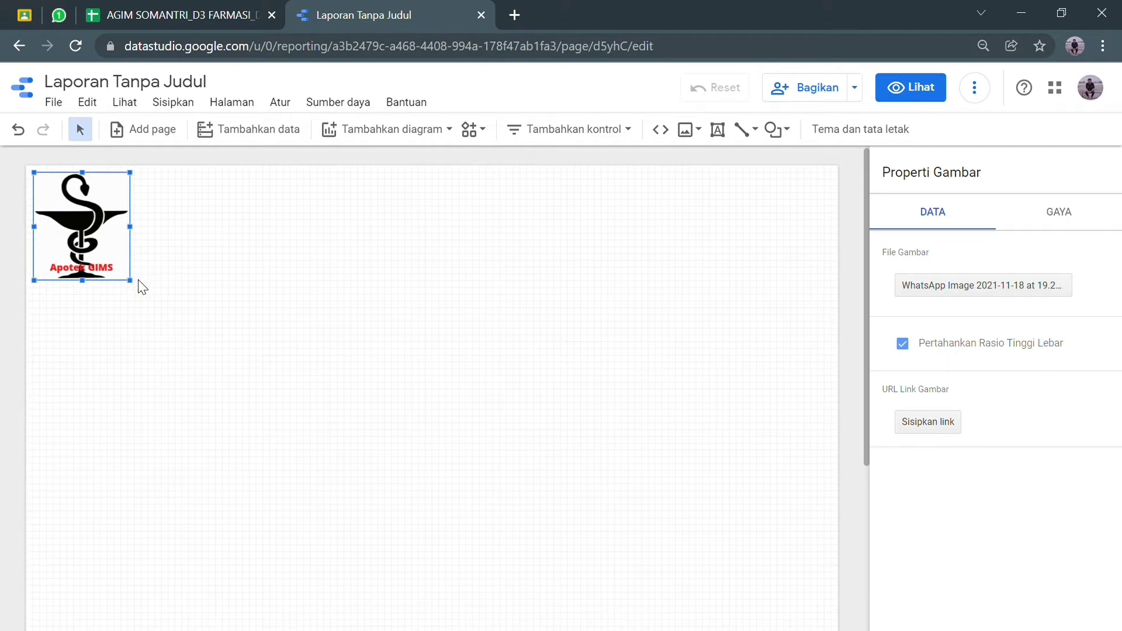
drag(134, 289, 129, 283)
click(351, 246)
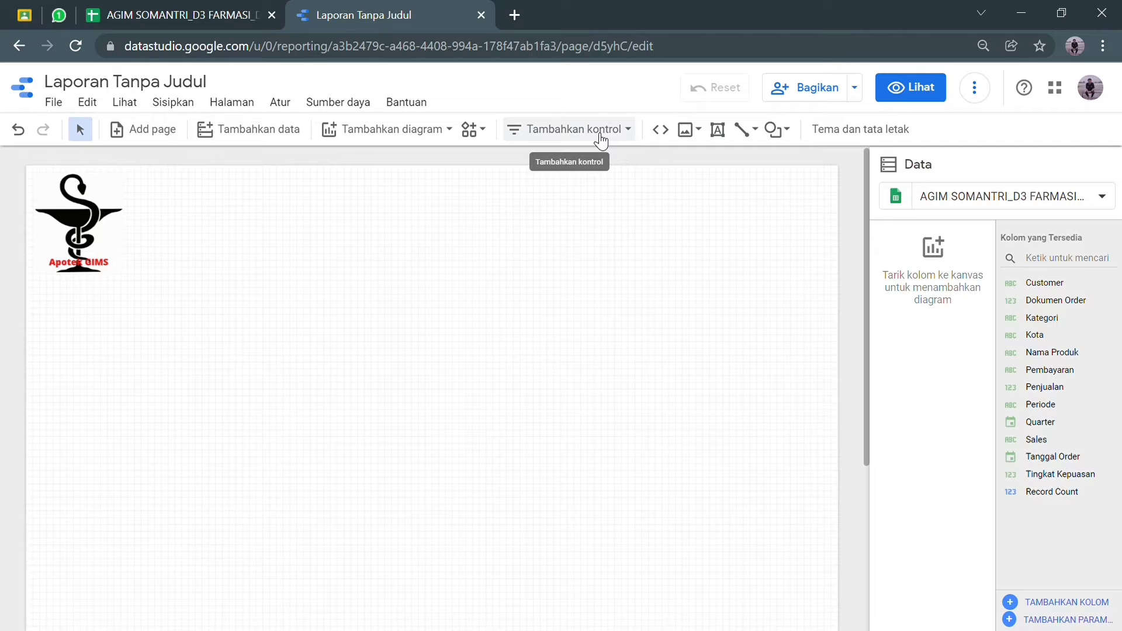
Draw a text box to the right of the logo and set its font size to 30px.
click(716, 133)
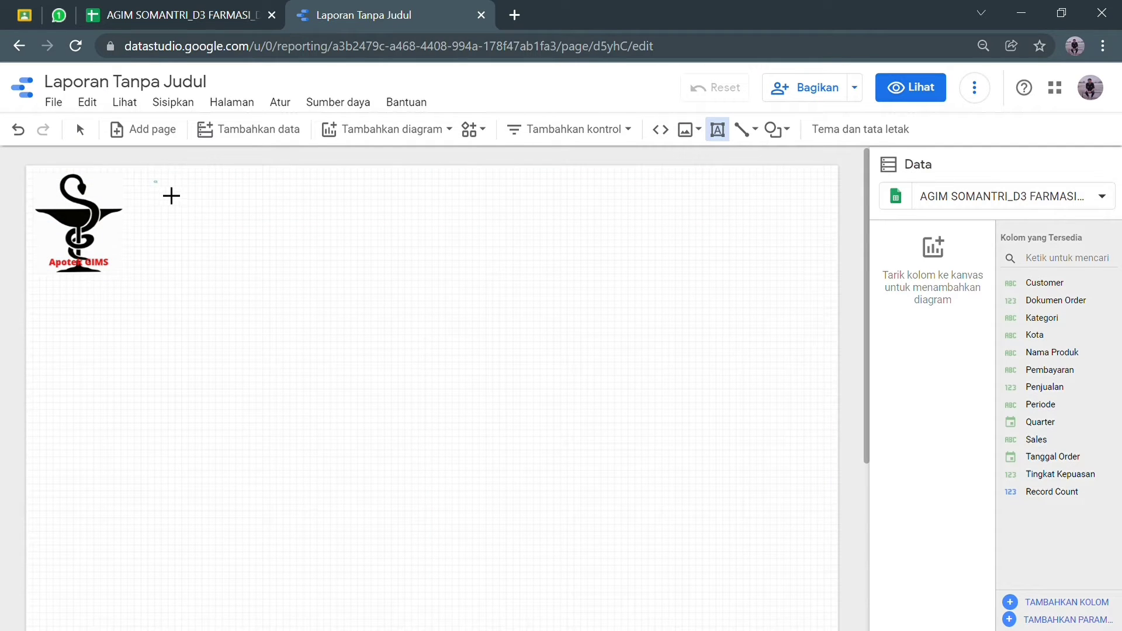
drag(170, 193, 400, 232)
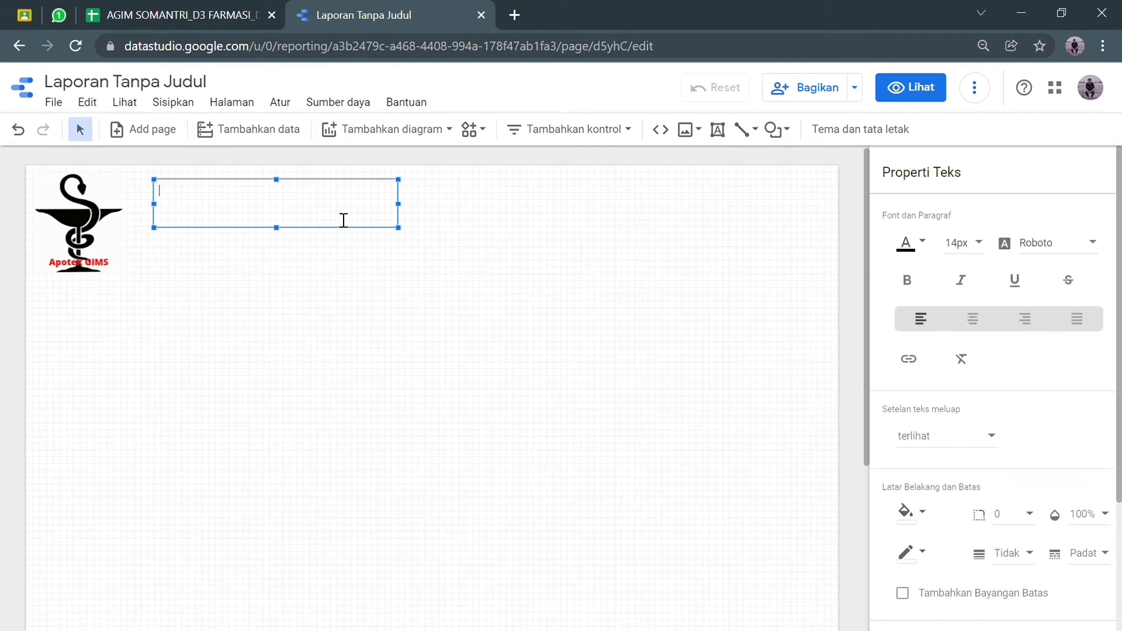
click(984, 246)
scroll(974, 290, down, 5)
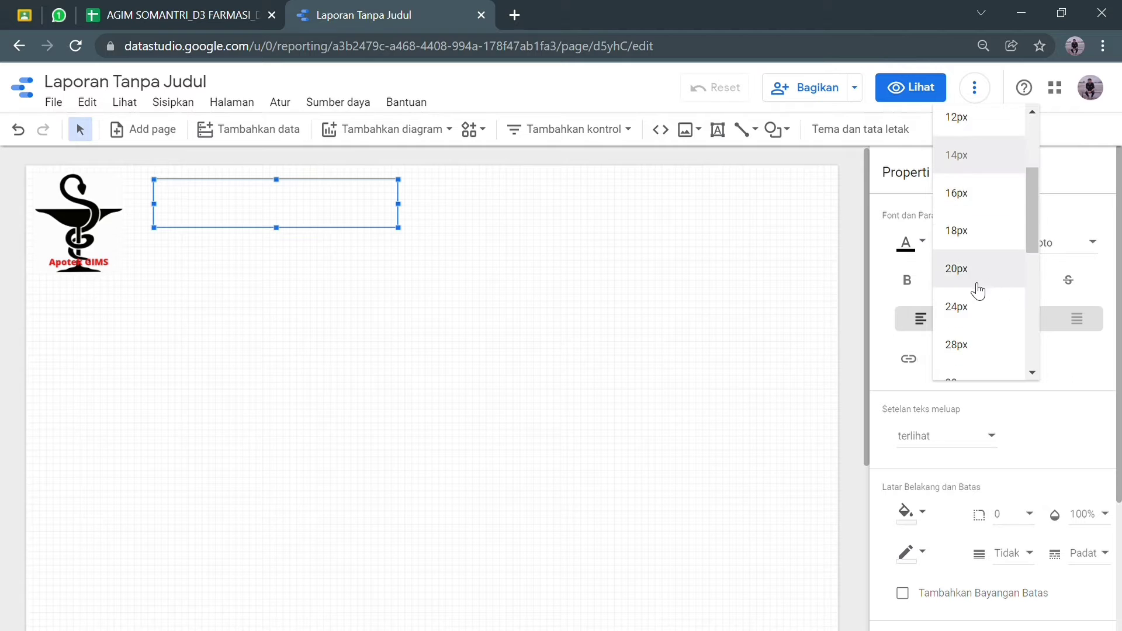
scroll(976, 249, up, 2)
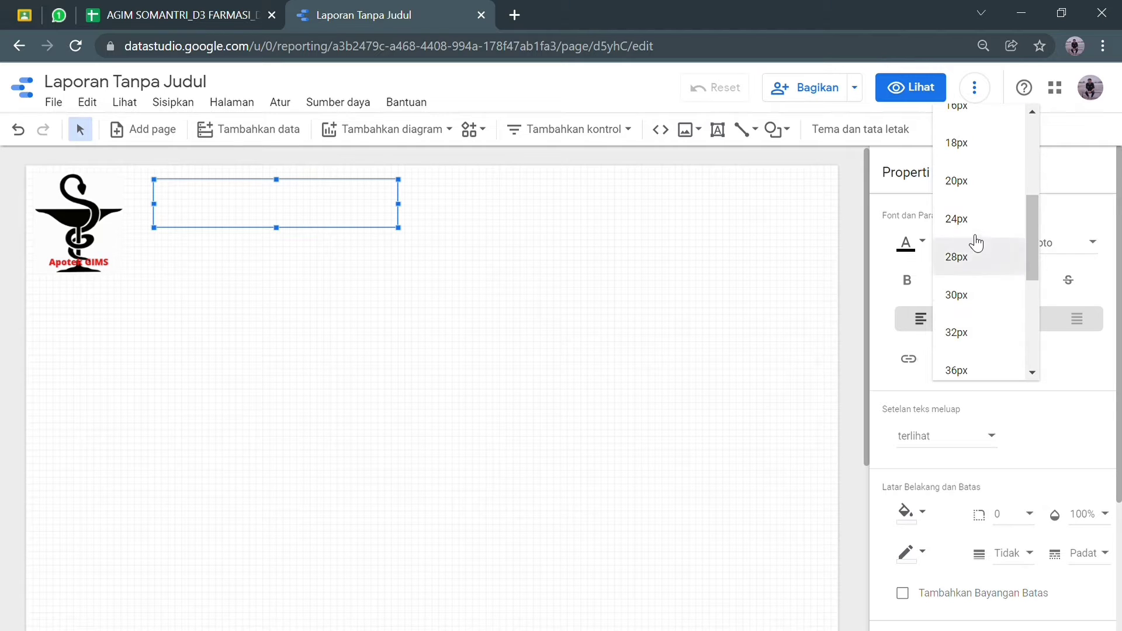
click(980, 296)
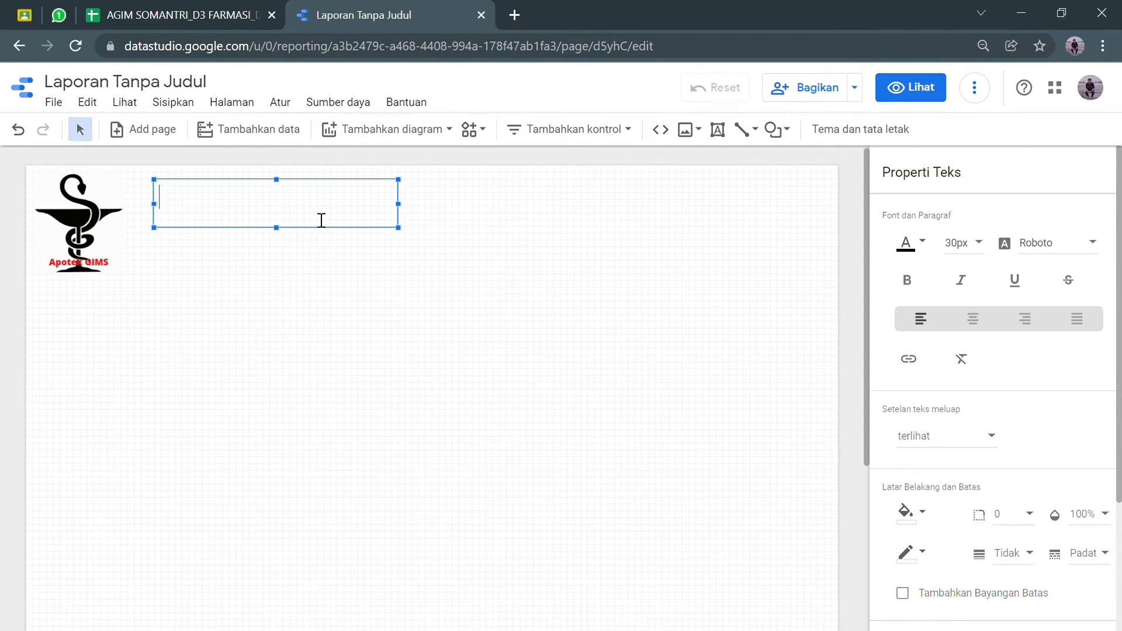
Enter the title "DASHBOARD PENJUALAN" and resize its text box so the title fits on one line.
text(HBO)
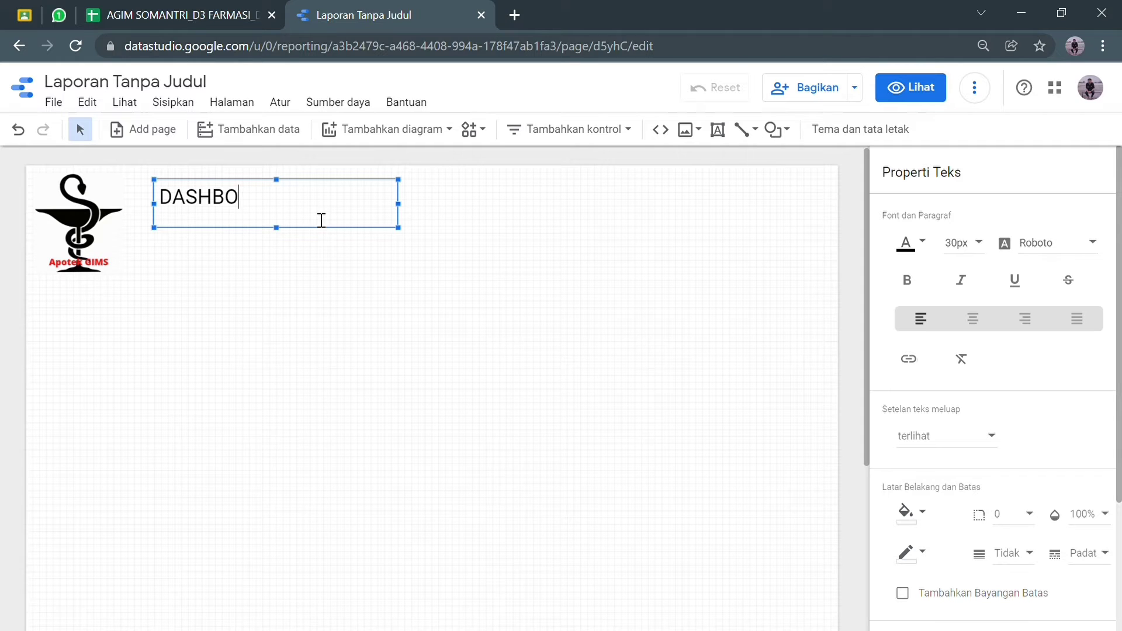
text(ARD PE)
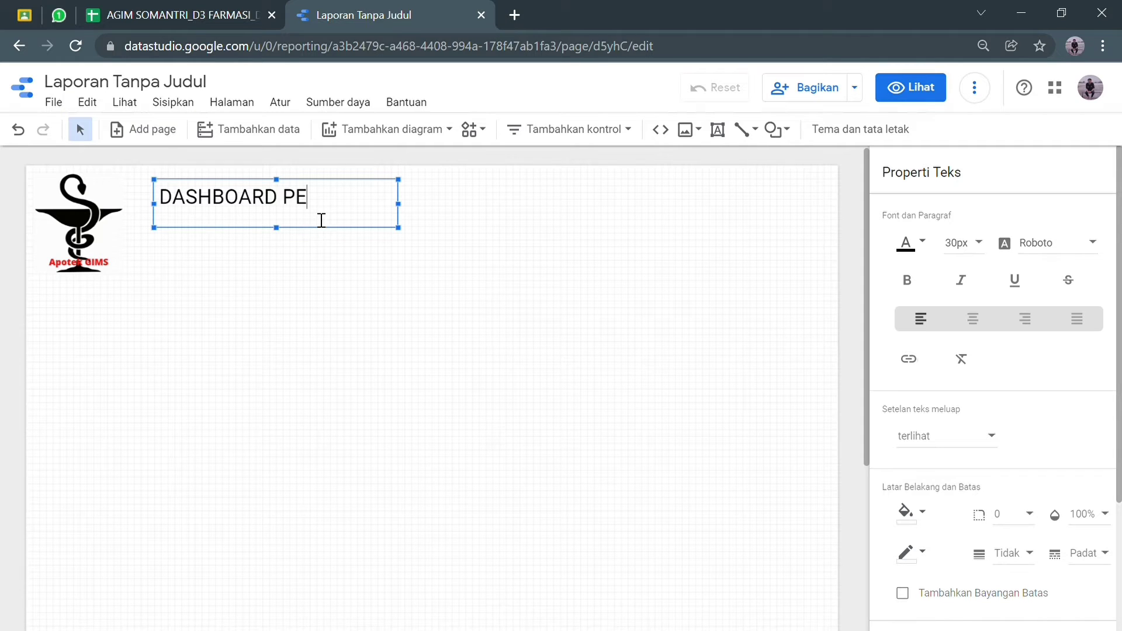
text(NJUALAN)
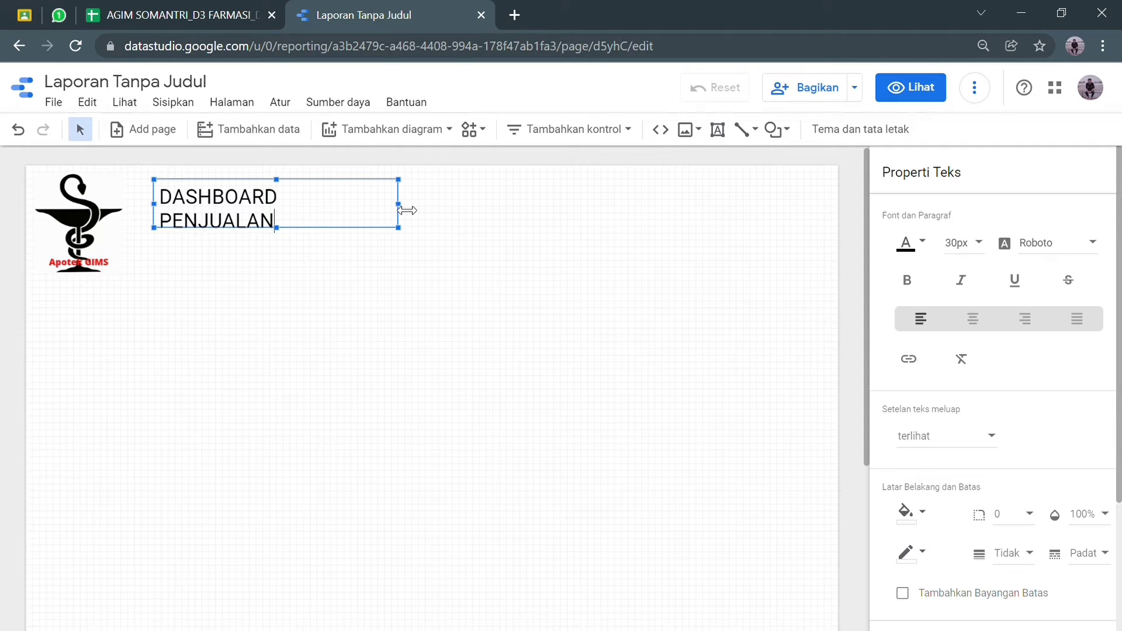
drag(408, 210, 413, 204)
drag(281, 226, 281, 224)
Change the font colour of the whole "DASHBOARD PENJUALAN" title to blue.
key(ctrl+a)
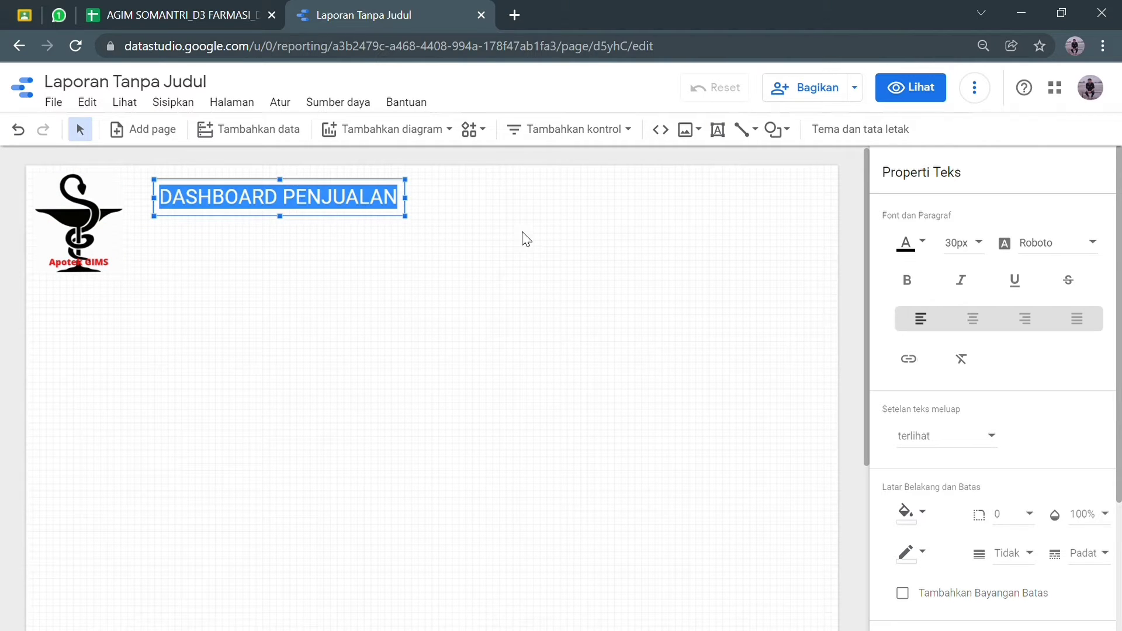
click(925, 252)
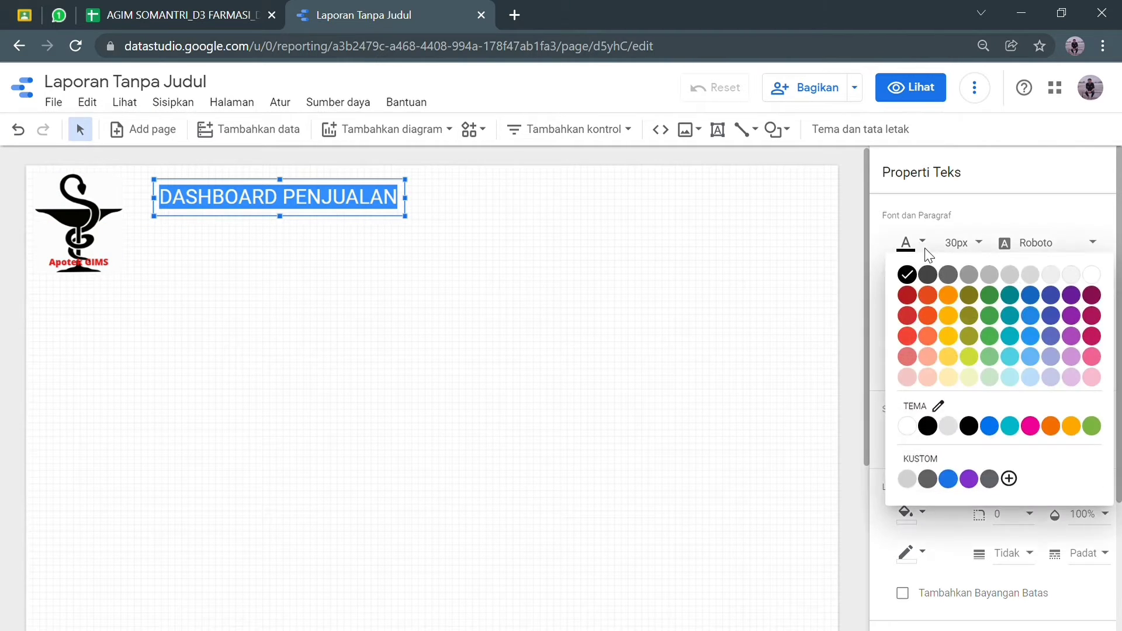
click(1037, 317)
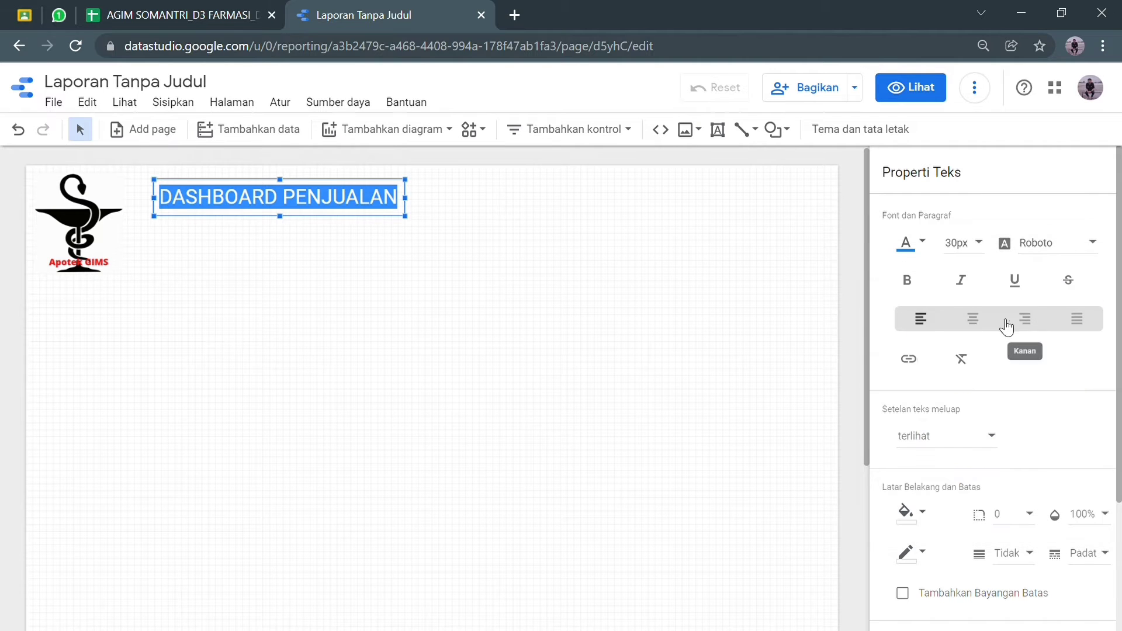
click(713, 282)
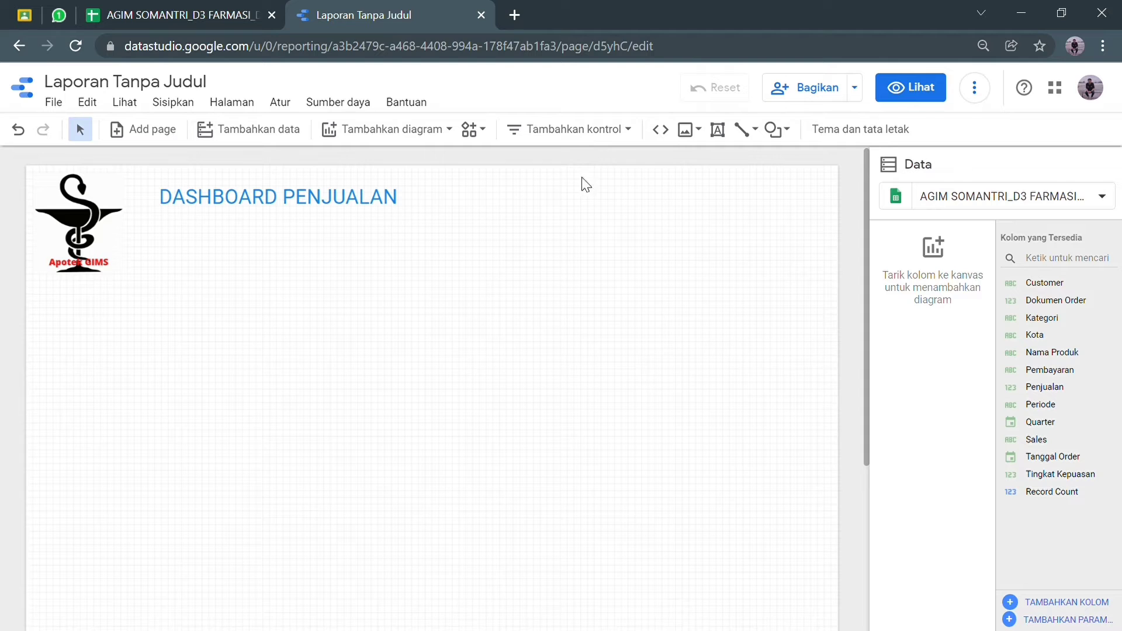
Add a drop-down list control directly below the "DASHBOARD PENJUALAN" title, about as wide as the title.
click(600, 143)
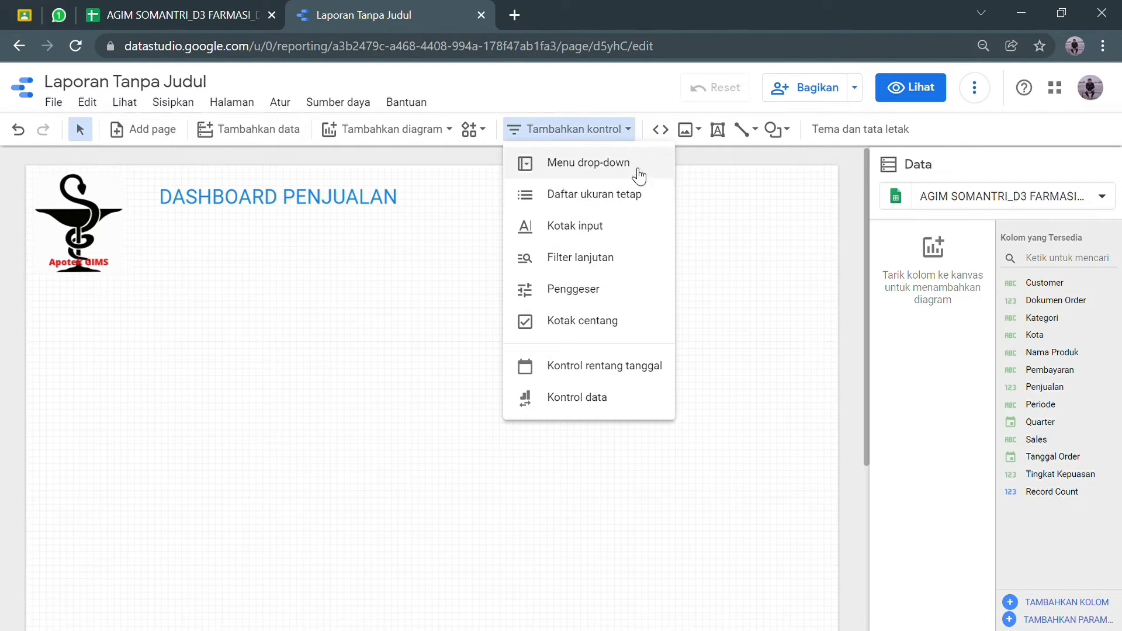
click(589, 168)
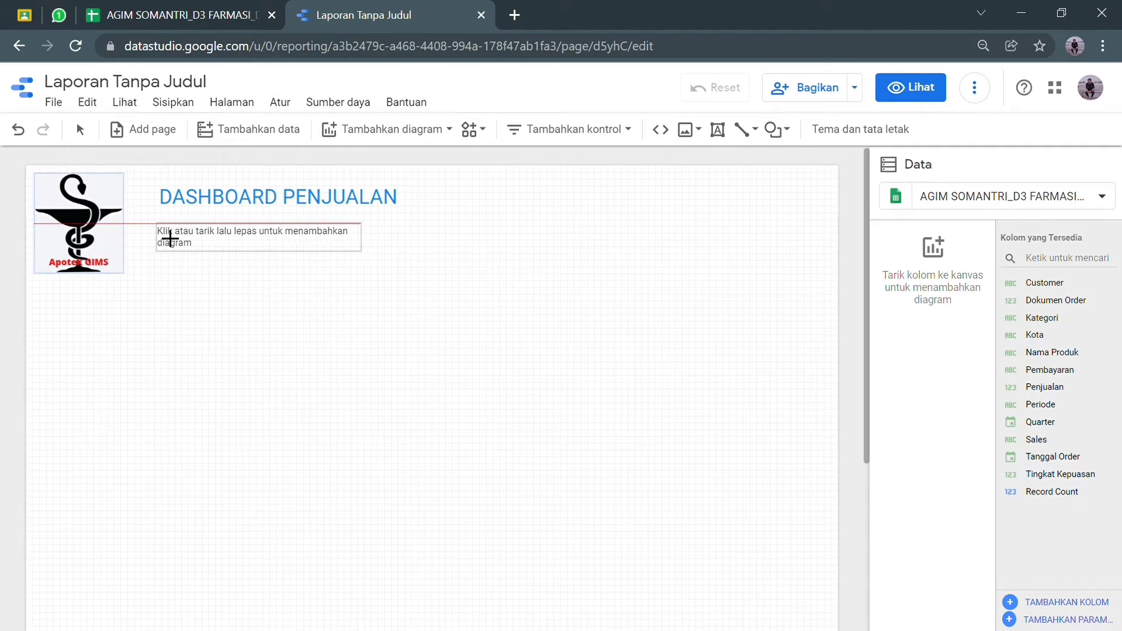
drag(169, 234, 421, 267)
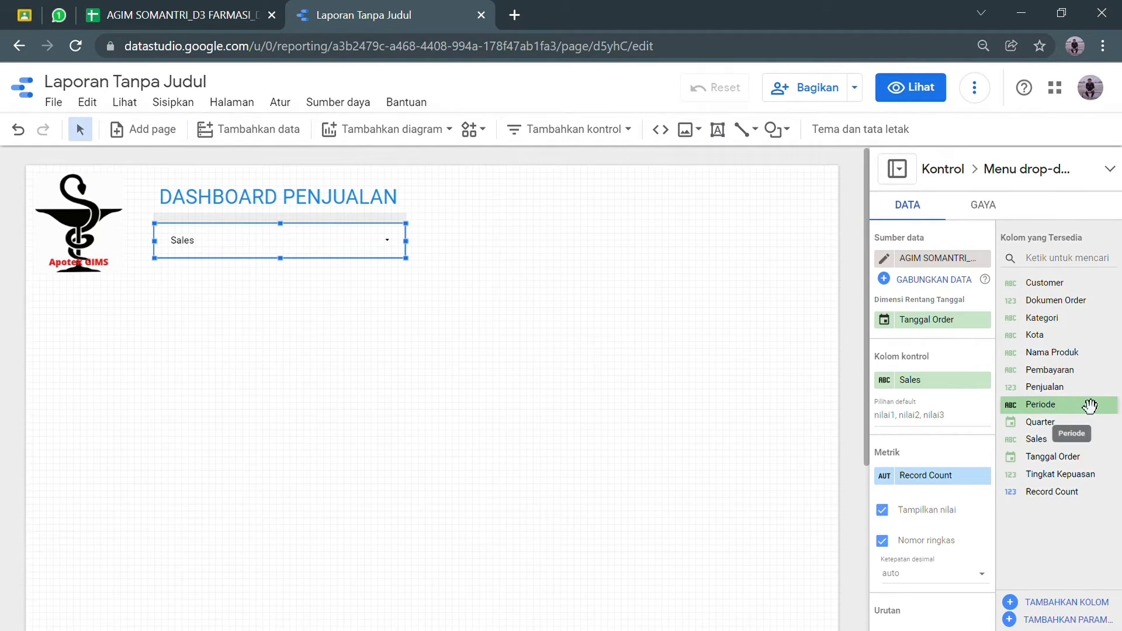
Set the drop-down control's field to Periode and its metric to Penjualan, and expand its list to check the entries.
drag(1086, 420, 952, 391)
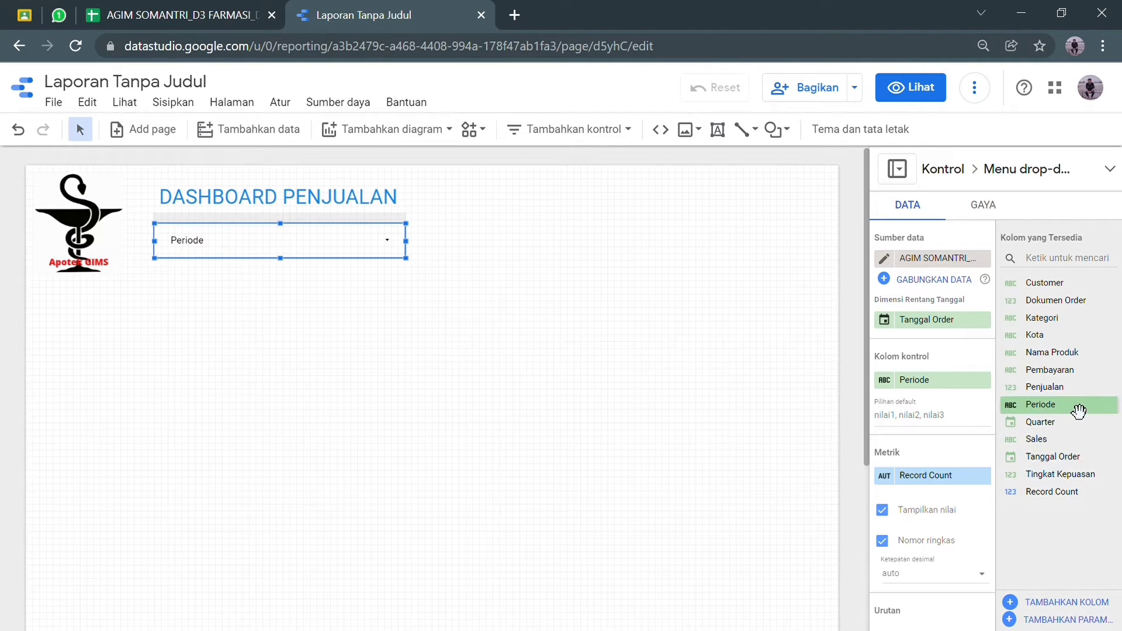
drag(1075, 388, 942, 476)
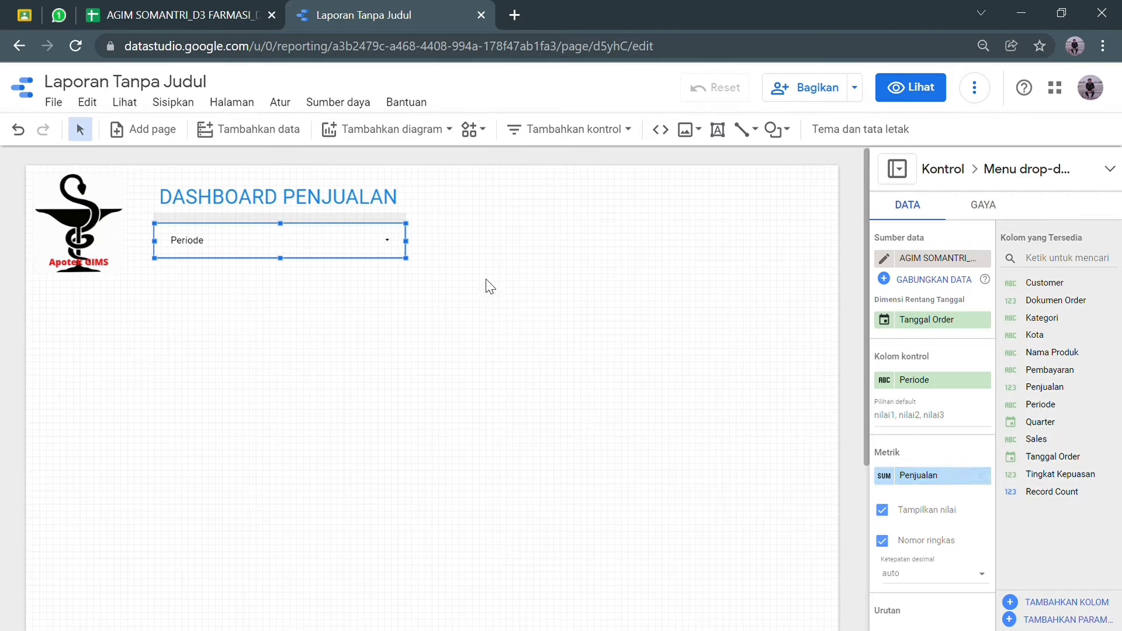
click(384, 243)
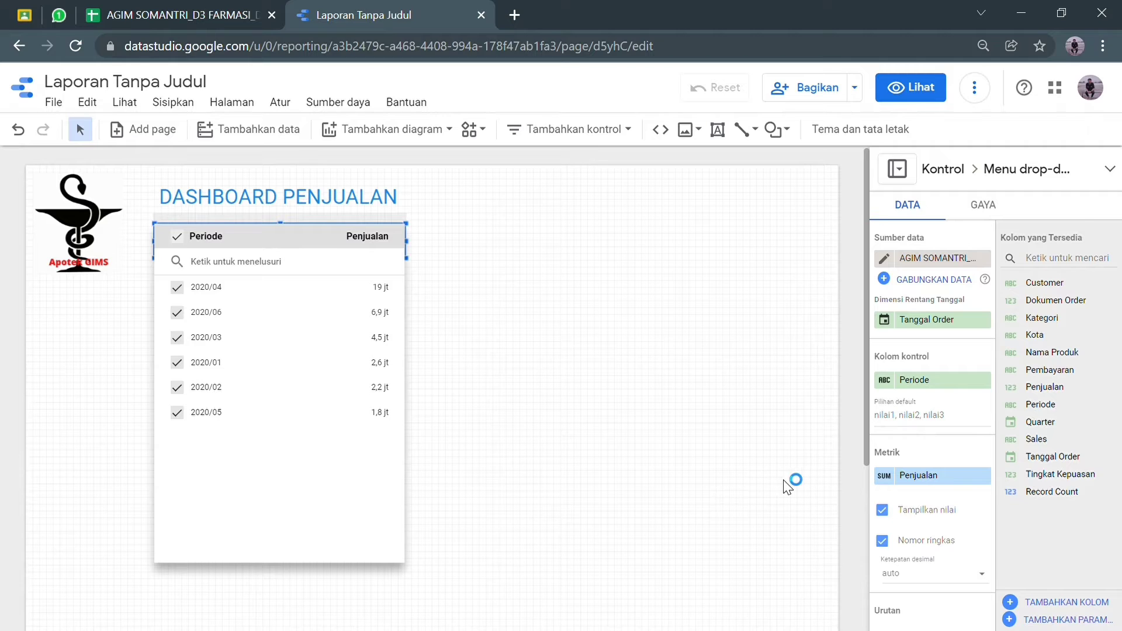
Sort the Periode drop-down by dimension in ascending order, check the reordered list, and deselect the control.
scroll(929, 465, down, 2)
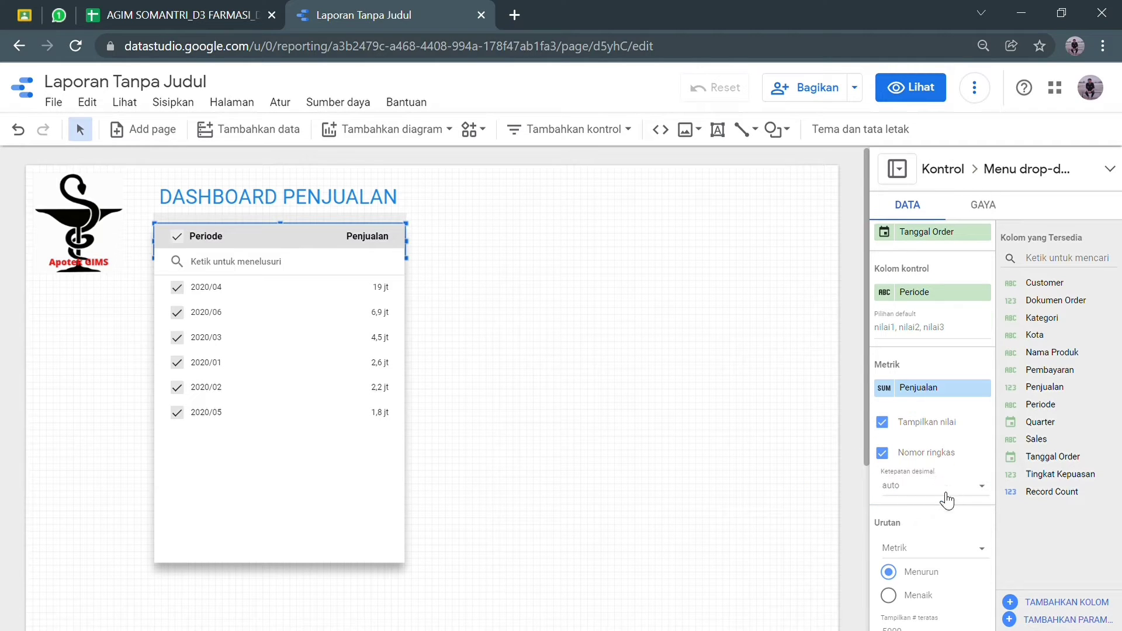
scroll(948, 557, down, 2)
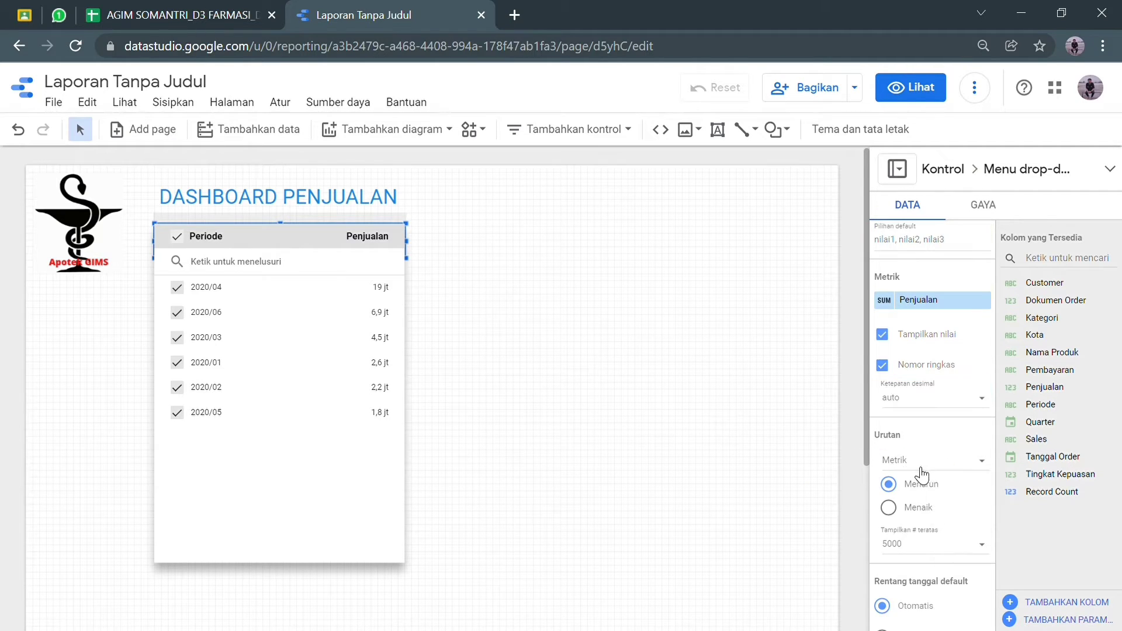
click(986, 463)
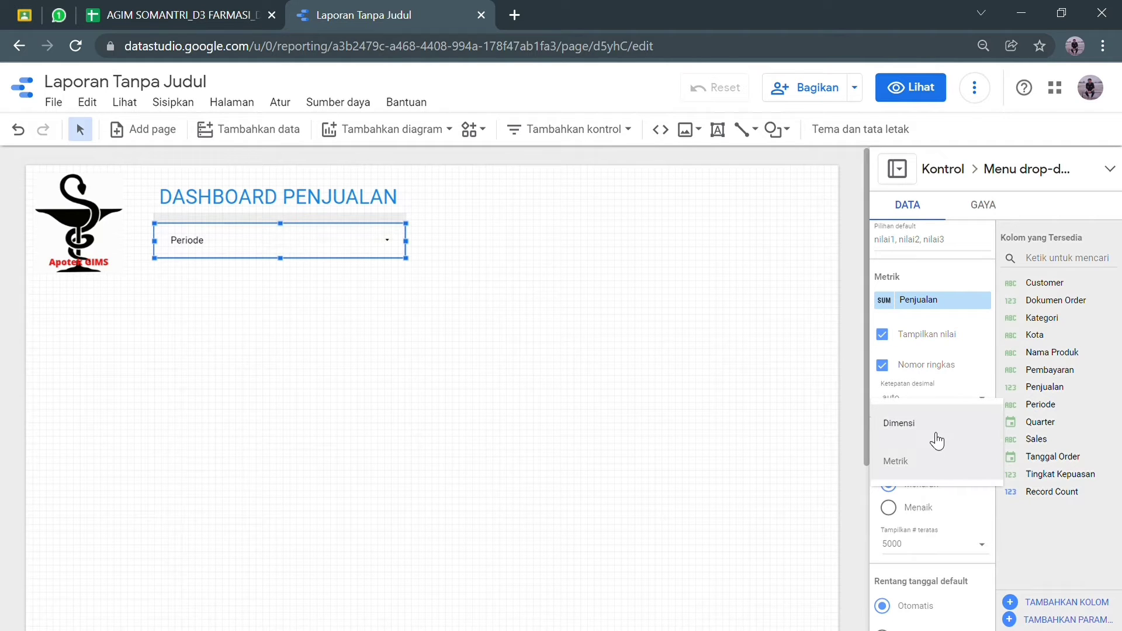
click(918, 432)
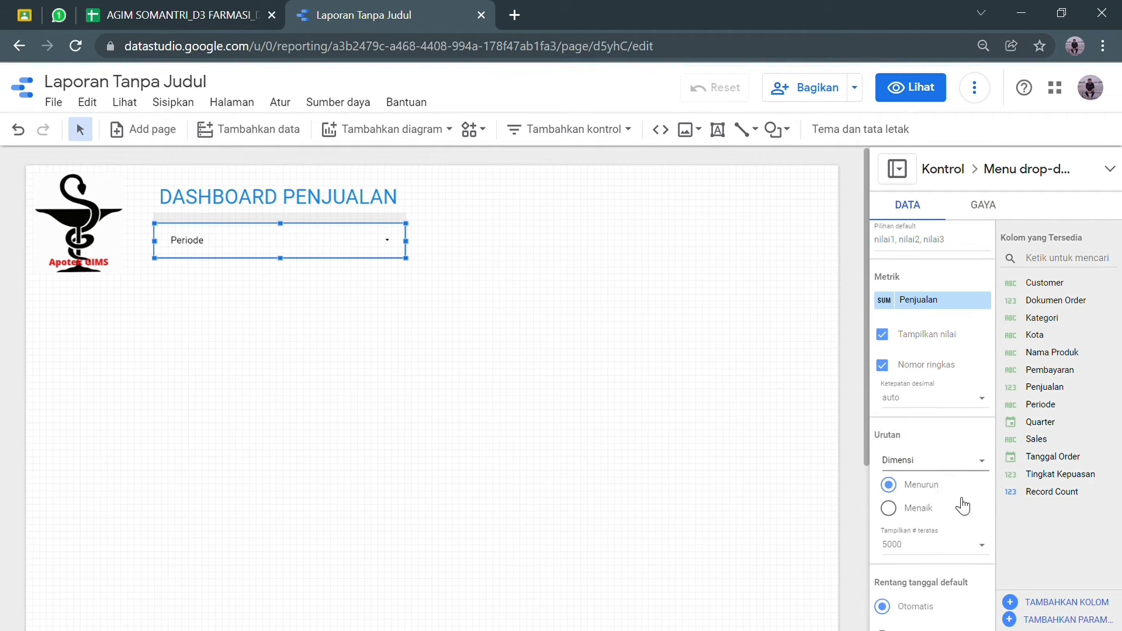
click(888, 508)
click(388, 241)
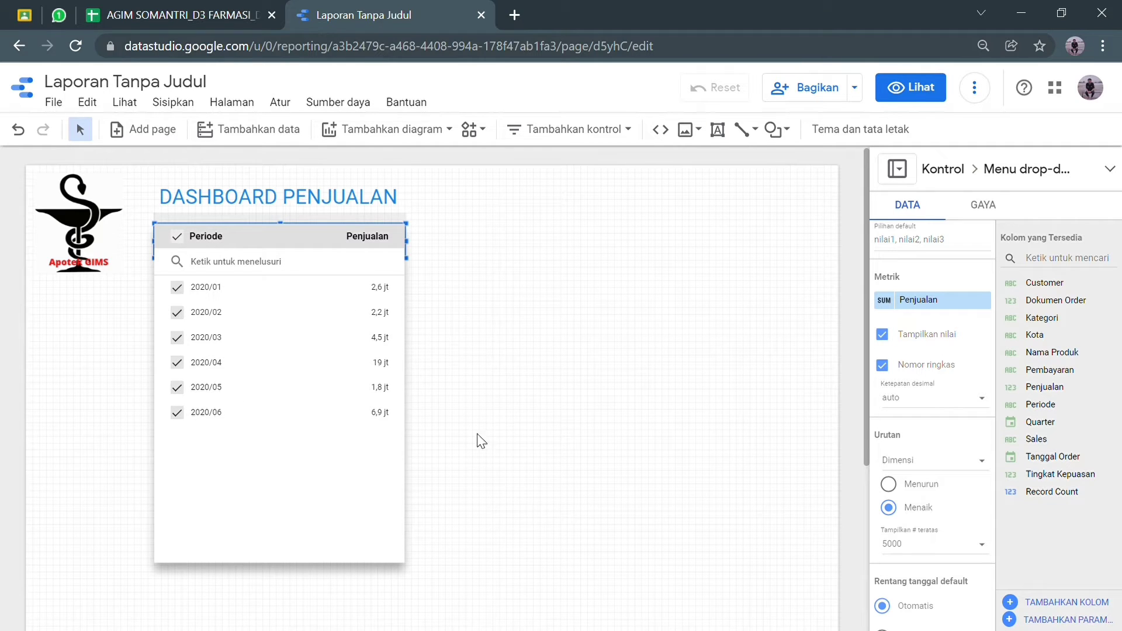
click(684, 344)
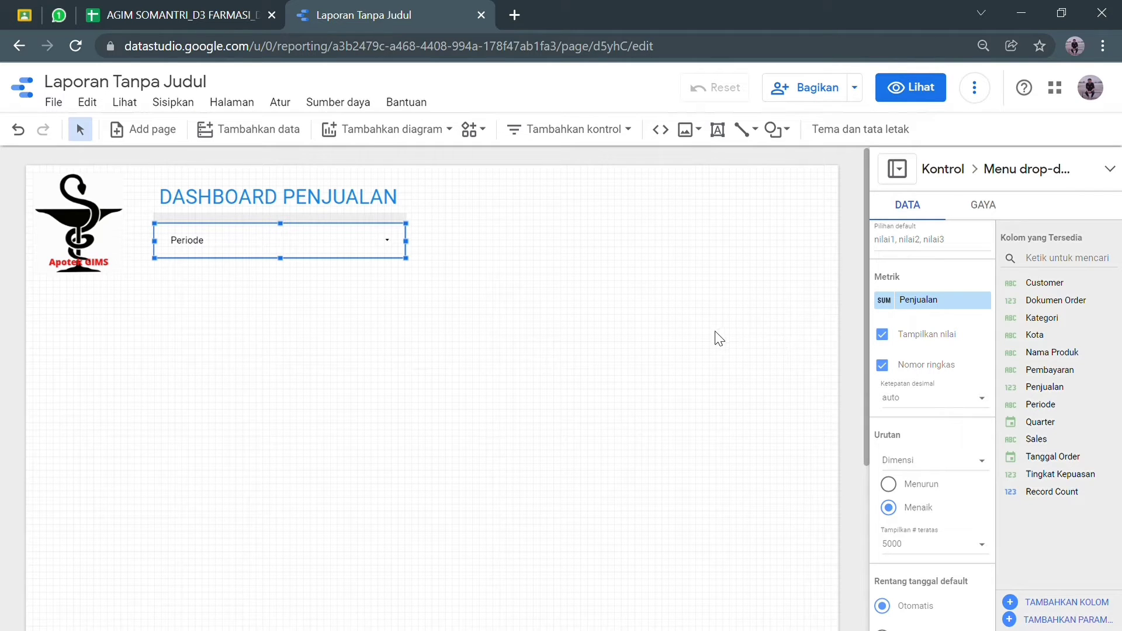
click(751, 363)
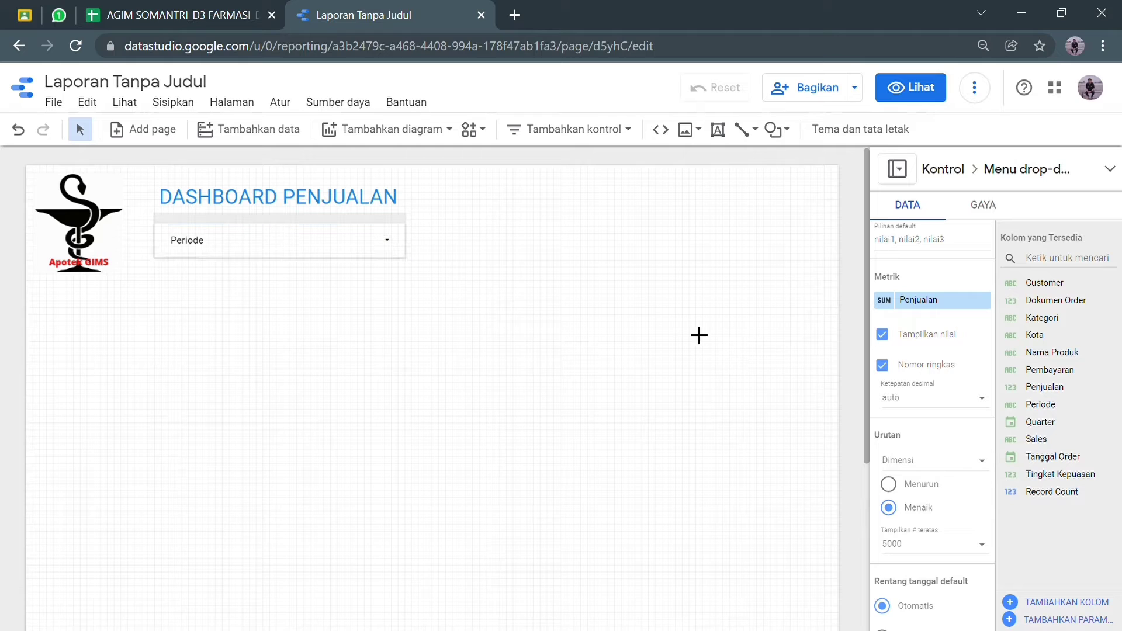
Insert a geo chart below the logo and enlarge it until its right edge lines up with the Periode control.
click(425, 135)
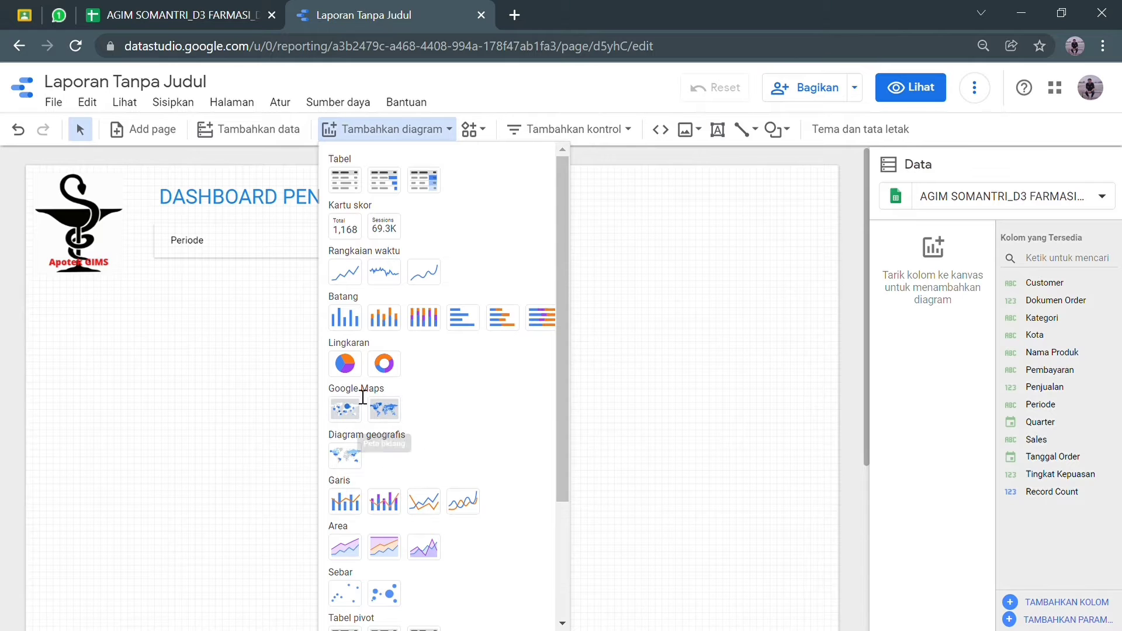
click(353, 456)
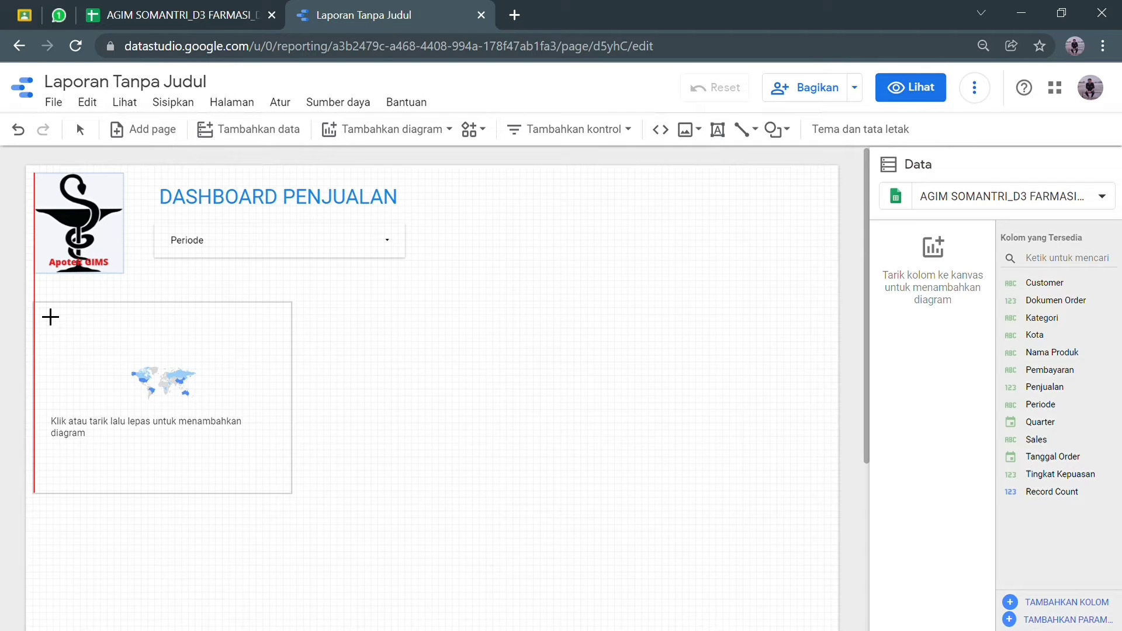
click(50, 317)
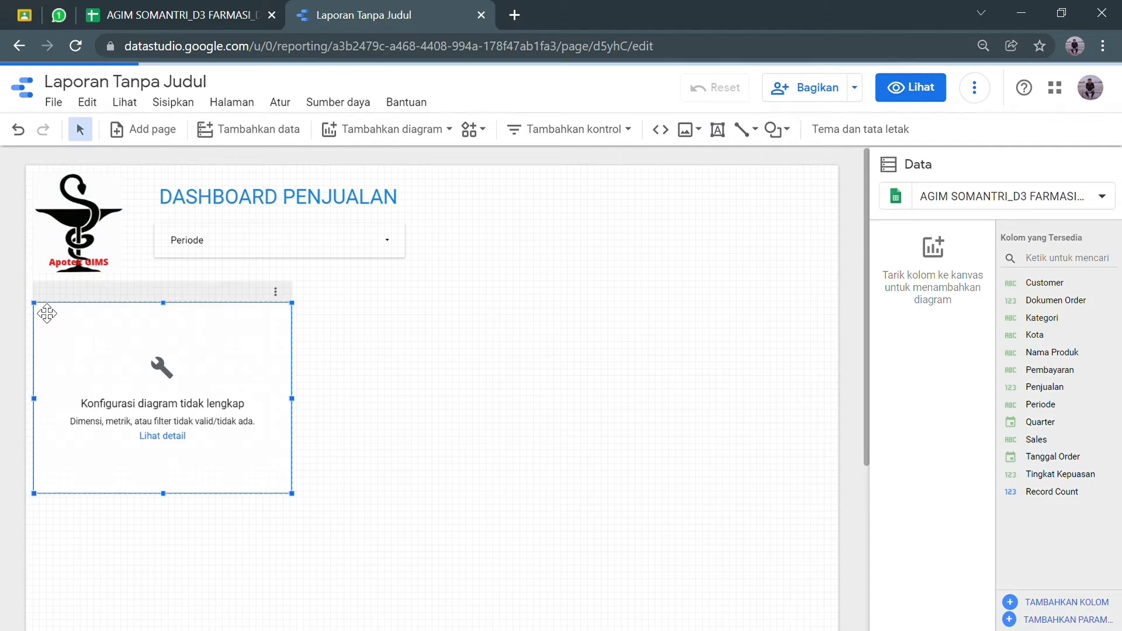
drag(293, 497, 403, 567)
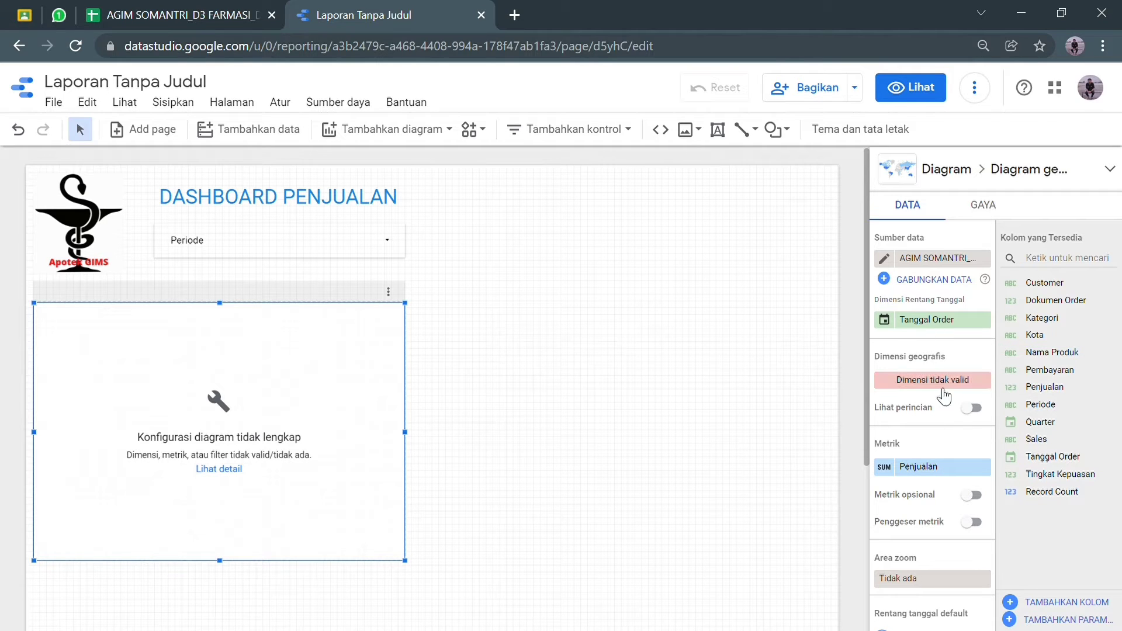
Edit the report's added data source to change the Kota field's type to the geographic type Kota, and return to the report.
click(353, 105)
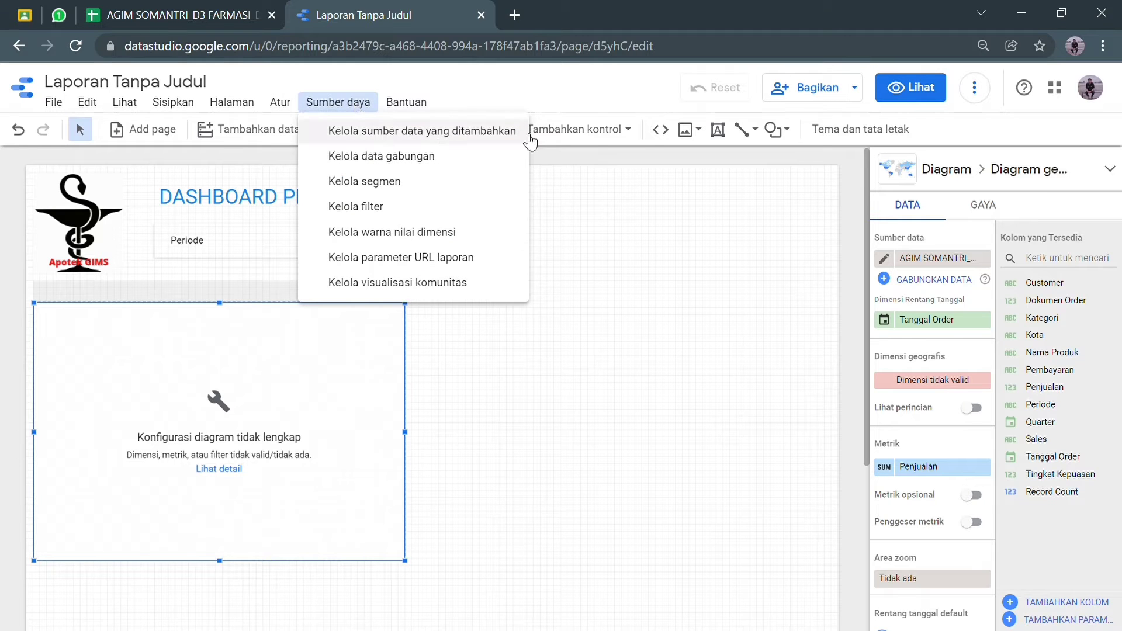
click(498, 143)
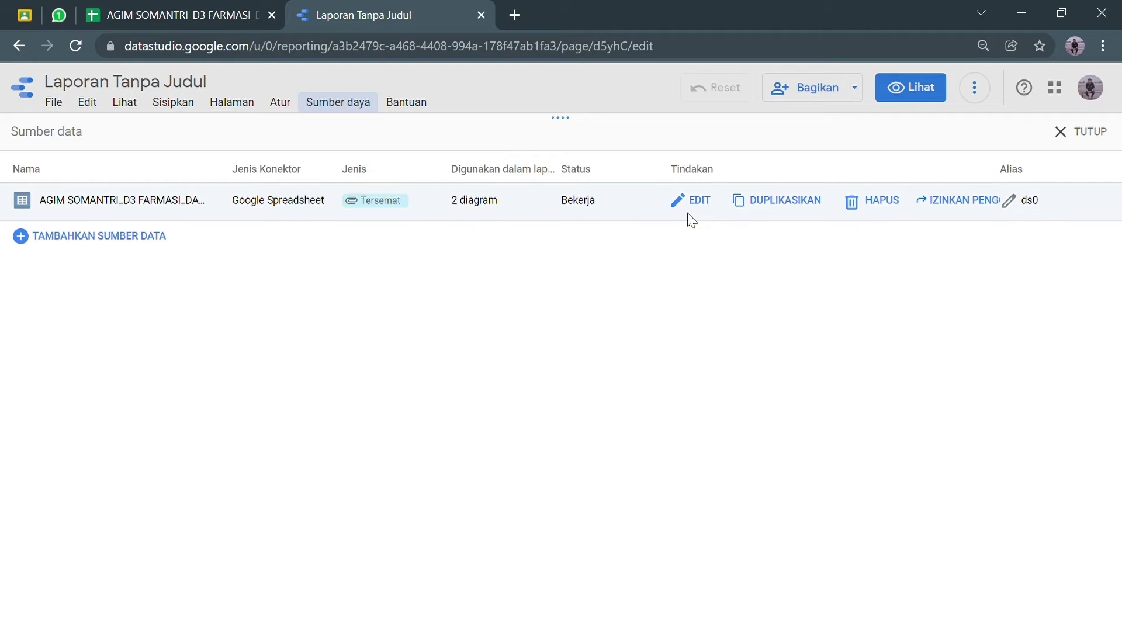
click(699, 205)
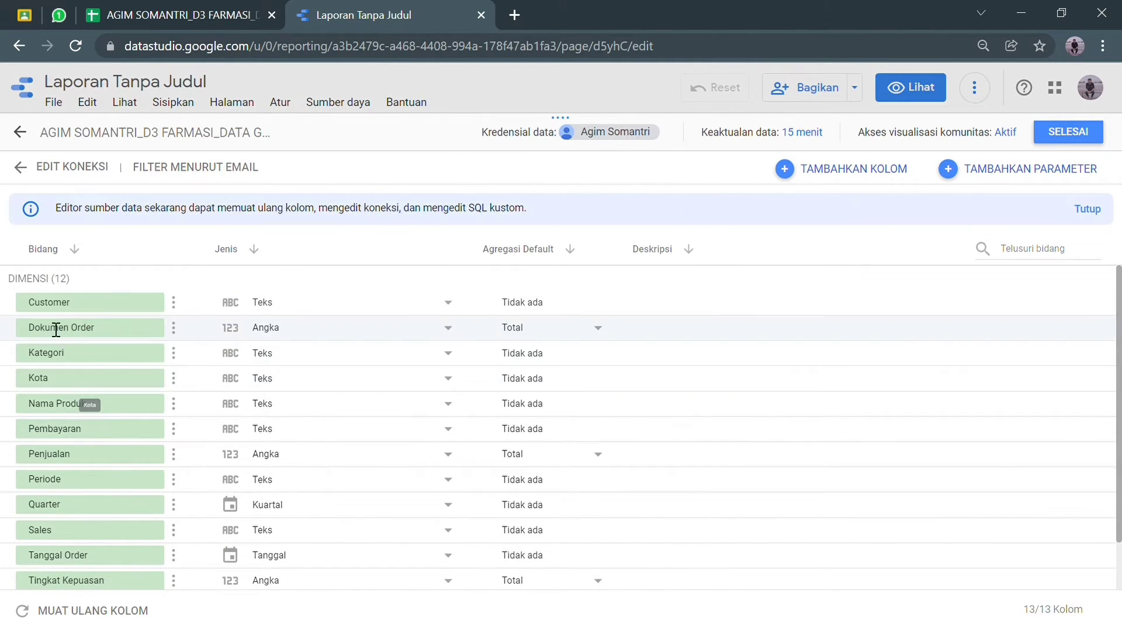
scroll(61, 421, down, 2)
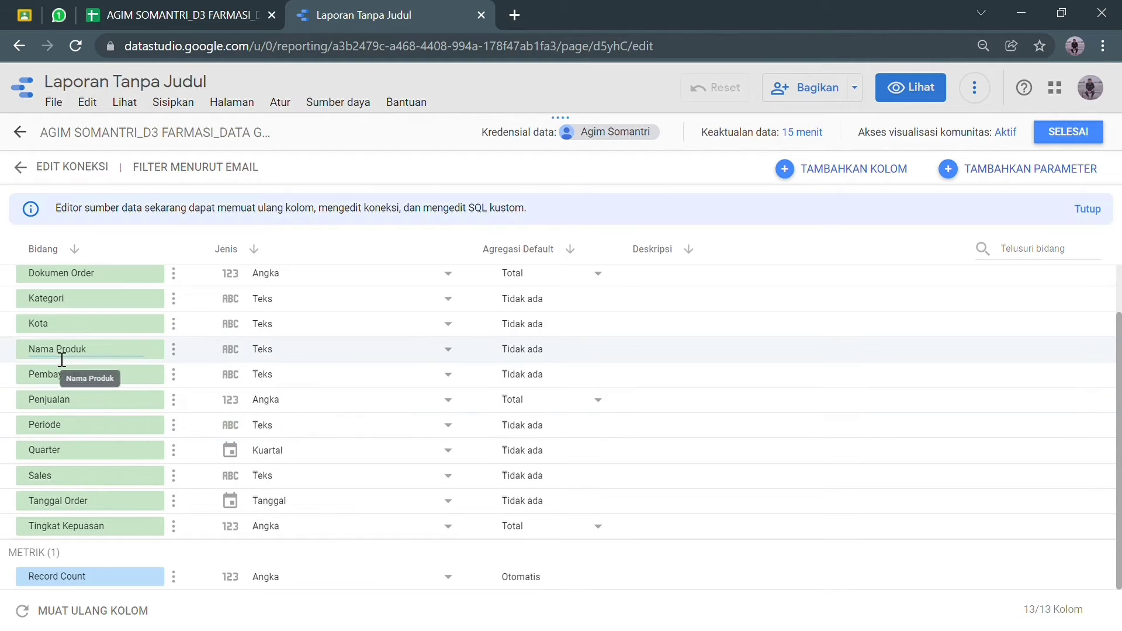
scroll(61, 350, up, 2)
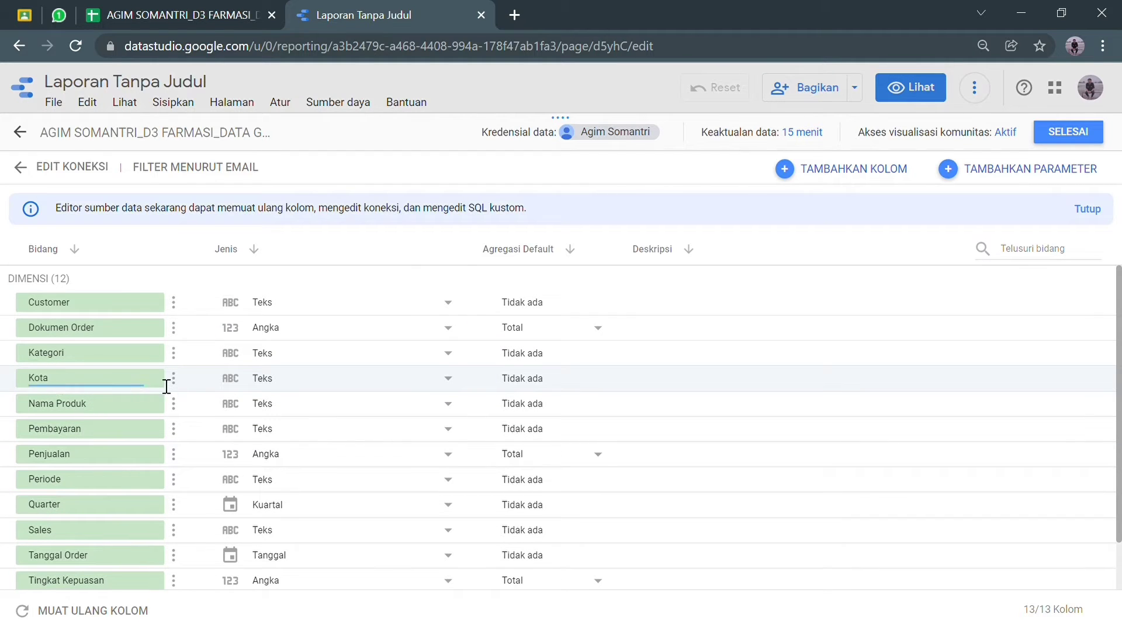
click(448, 379)
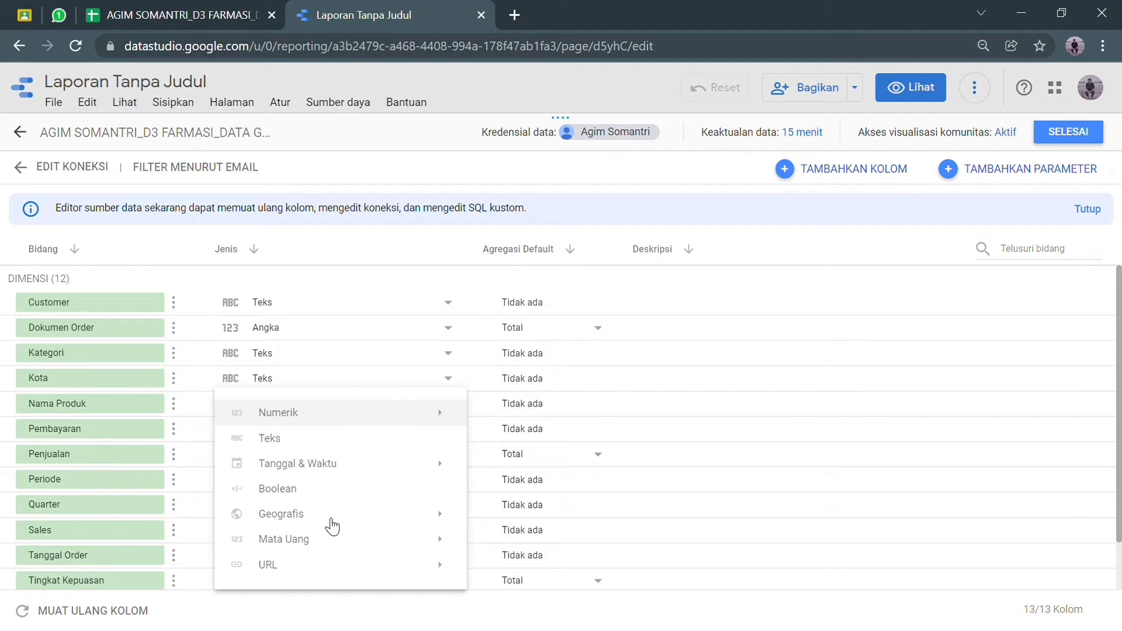
mouse_move(438, 517)
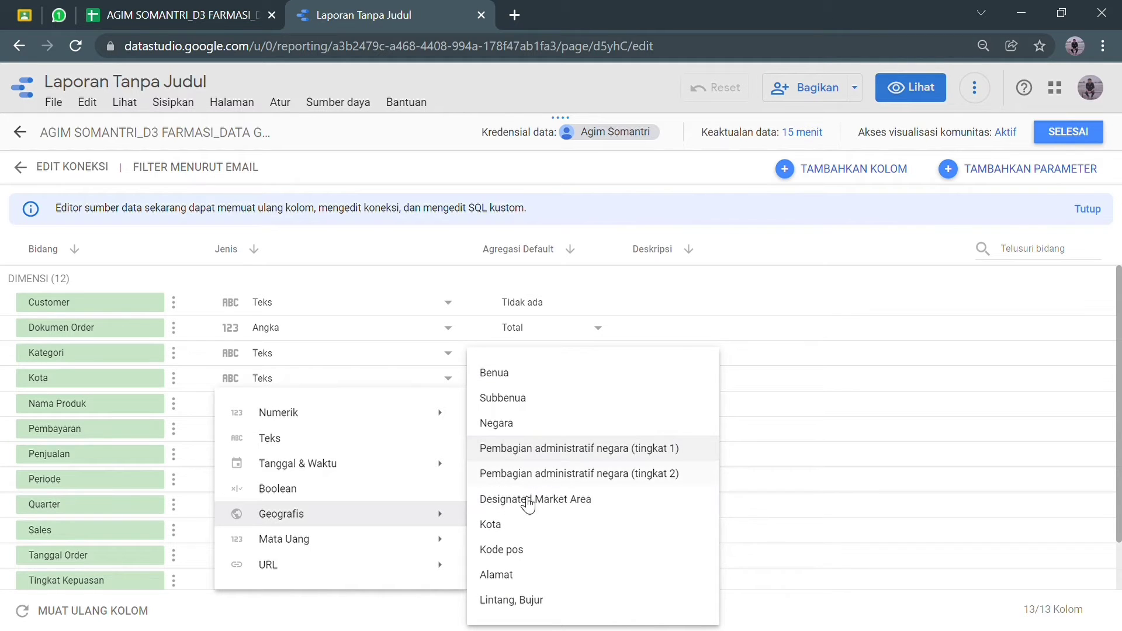
click(513, 534)
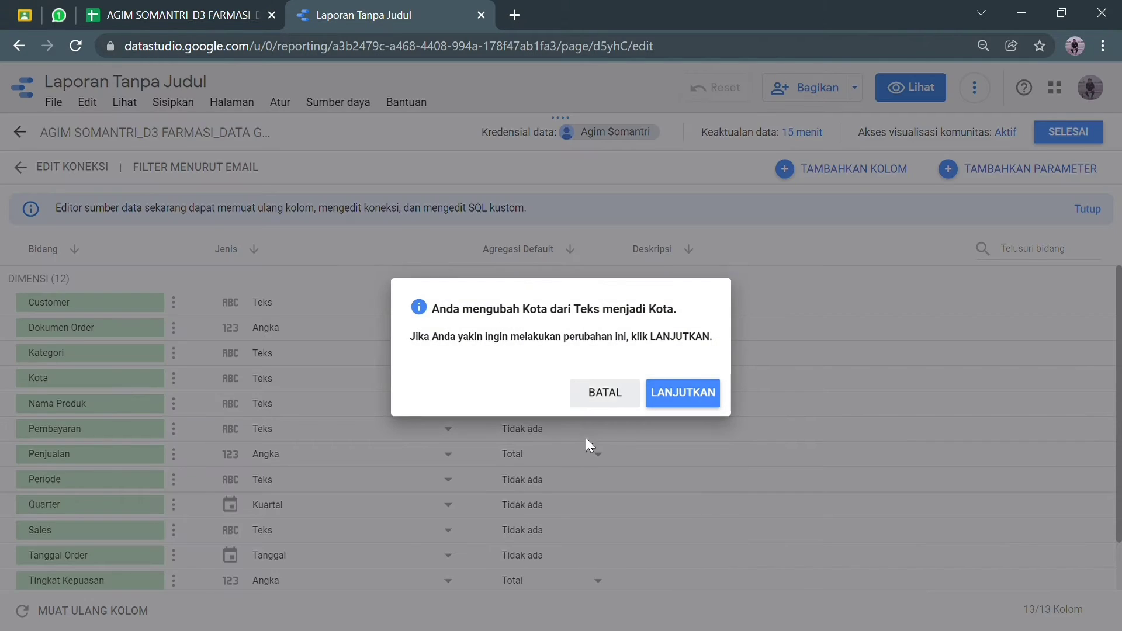
click(682, 399)
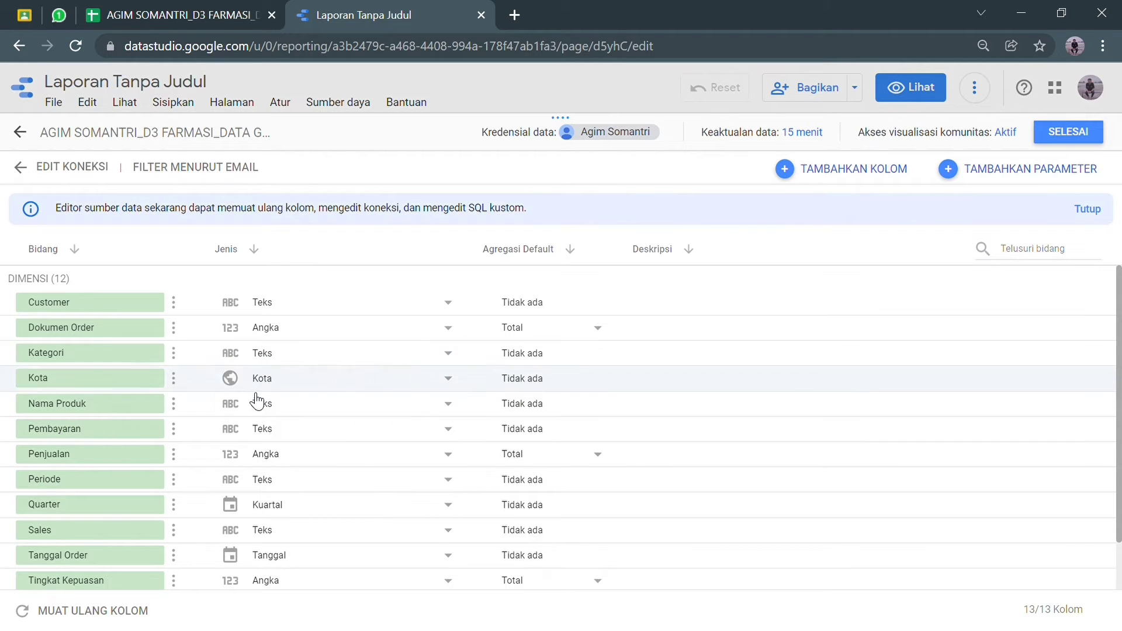
click(1070, 130)
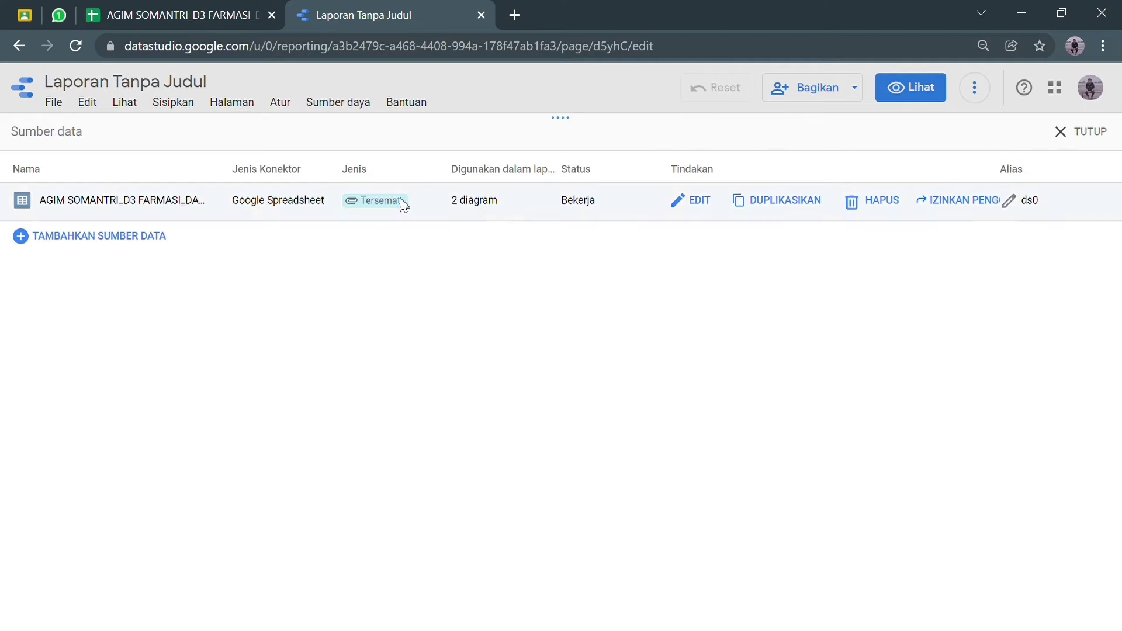
click(1059, 134)
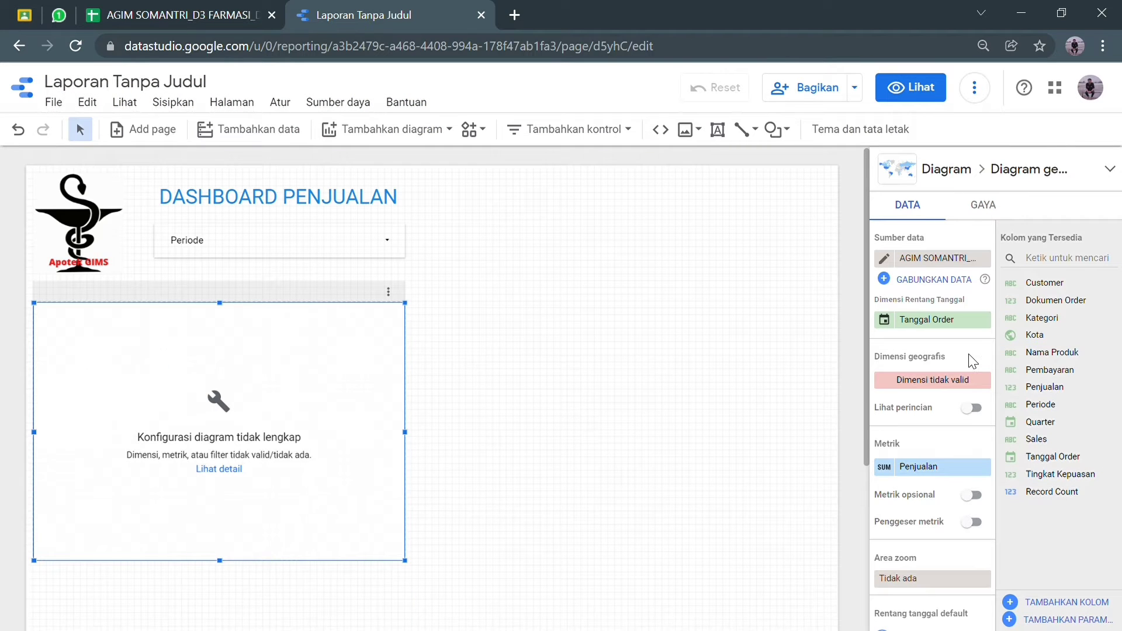
Set the geo chart's geographic dimension to Kota and its zoom area to Indonesia, and inspect the city markers.
drag(1061, 333, 919, 393)
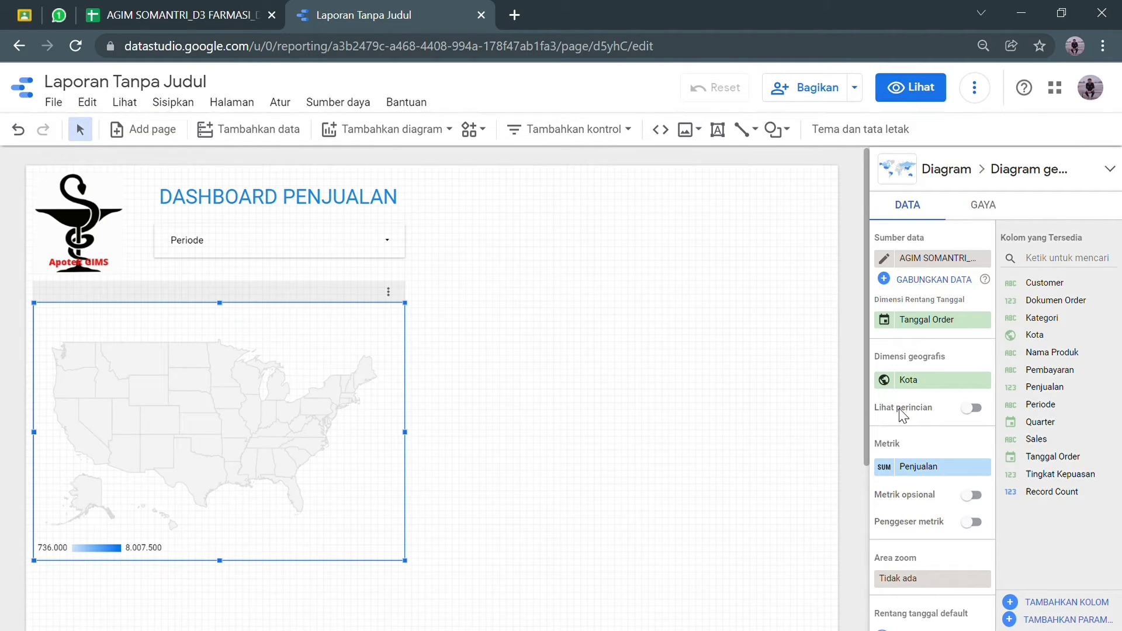
scroll(903, 414, down, 3)
scroll(903, 415, down, 3)
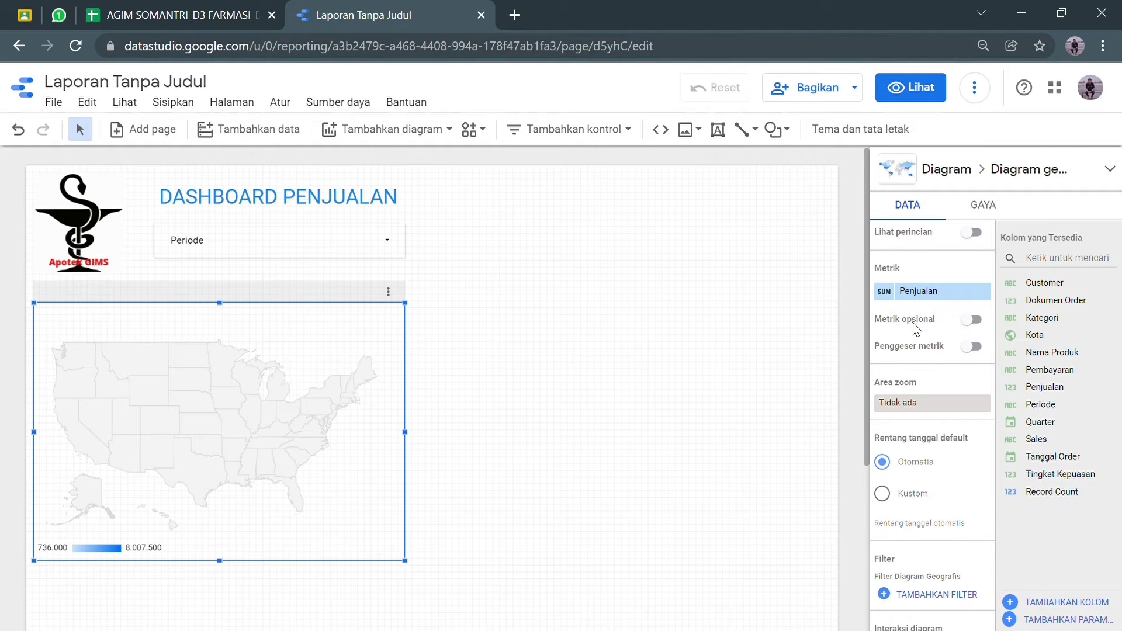
click(931, 403)
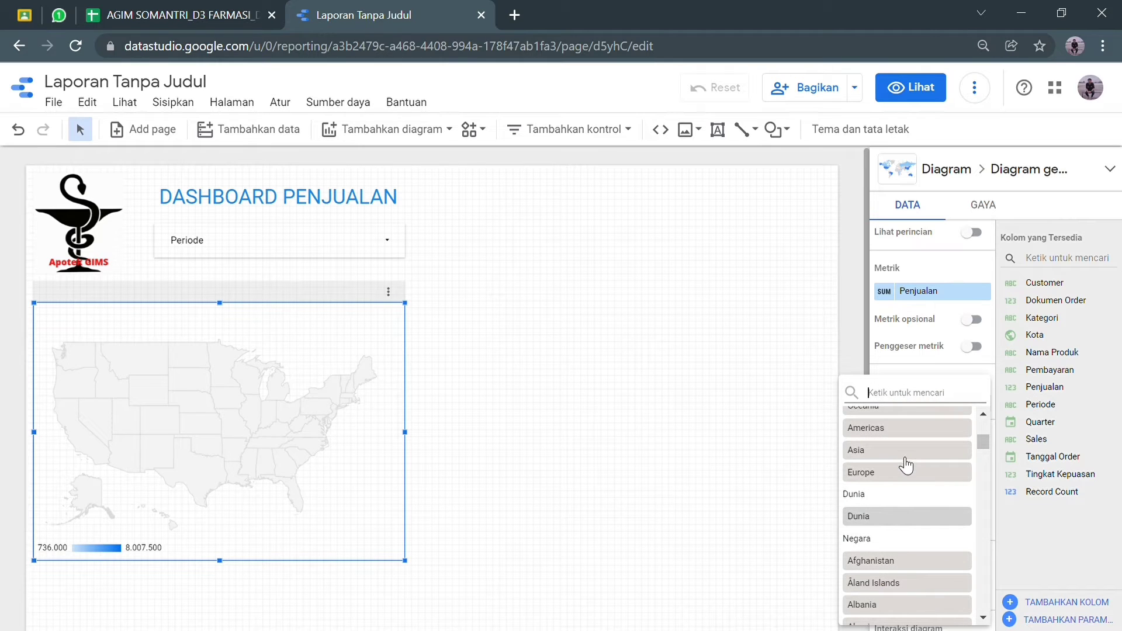
text(INDO)
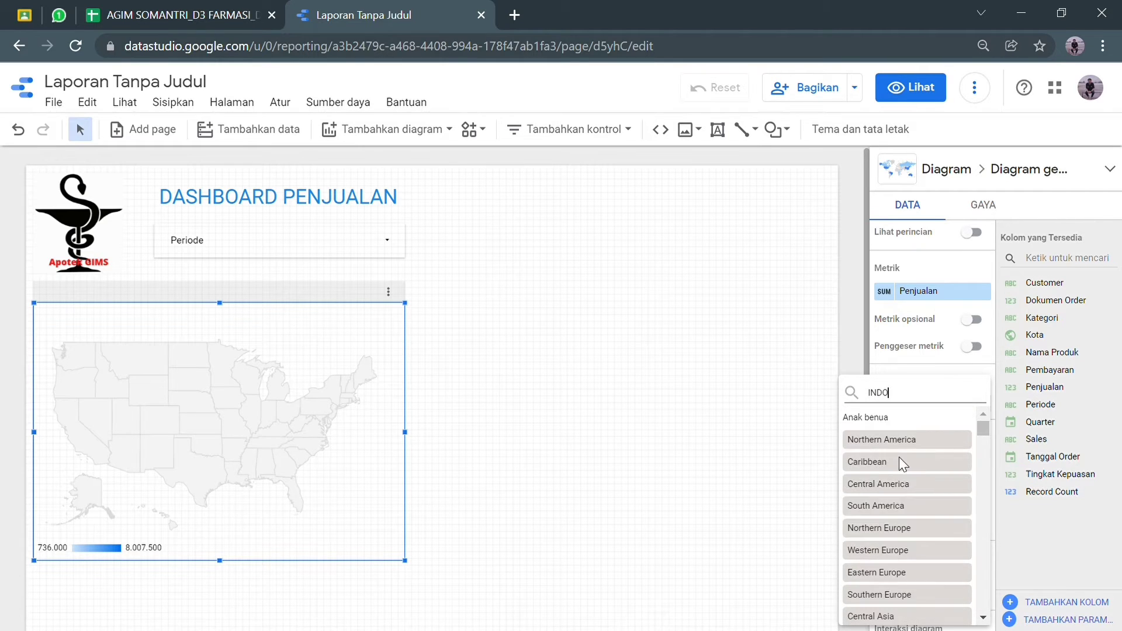
click(910, 448)
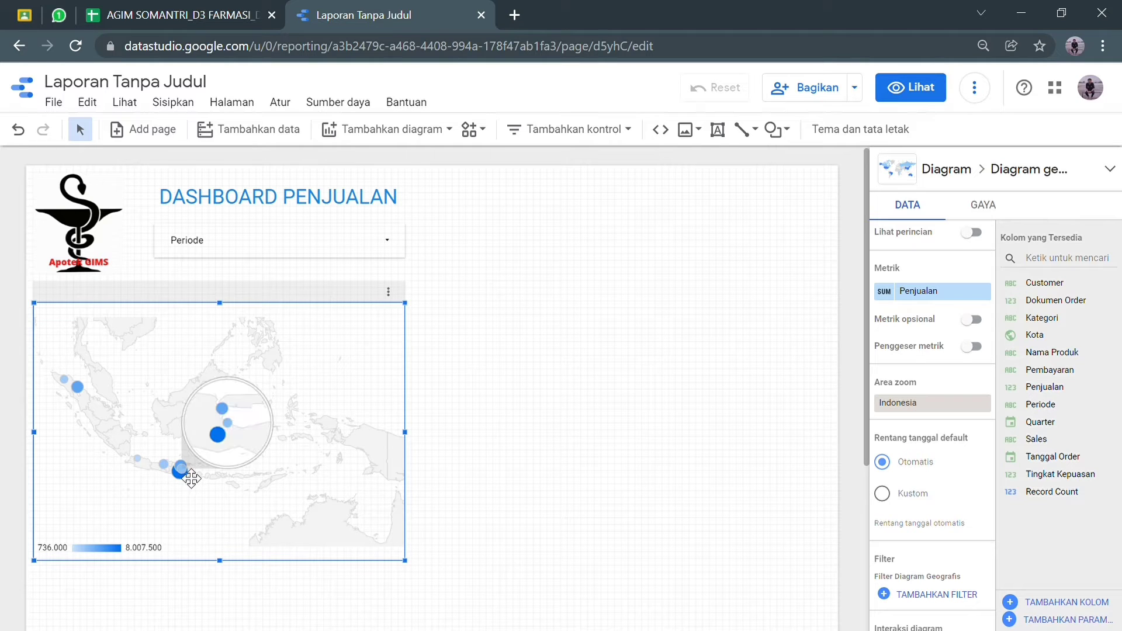
mouse_move(225, 445)
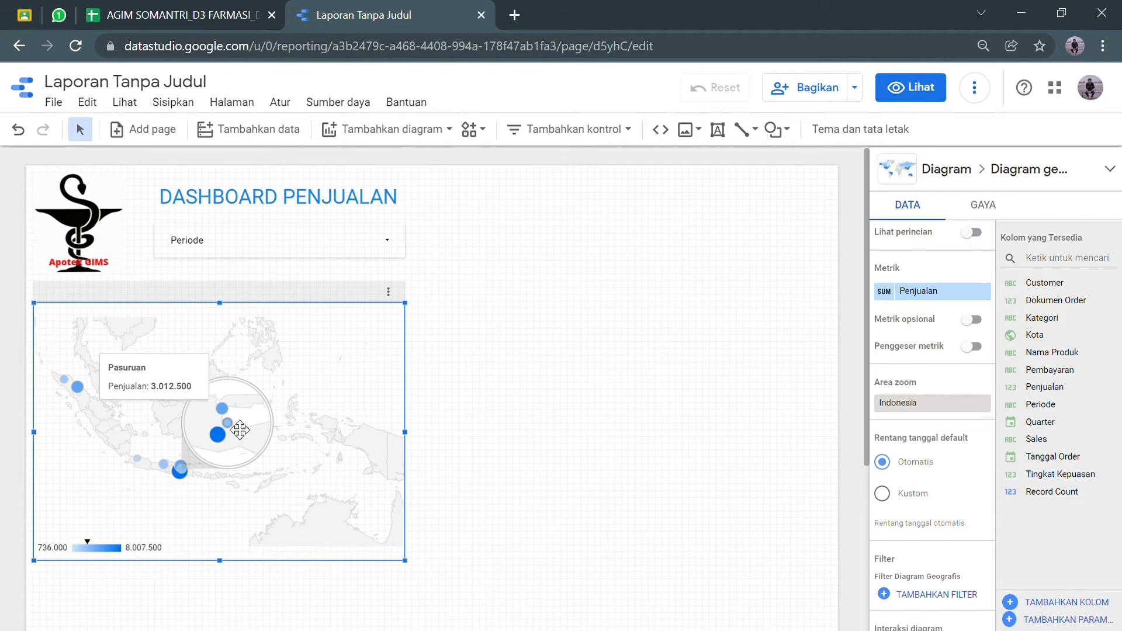
mouse_move(236, 413)
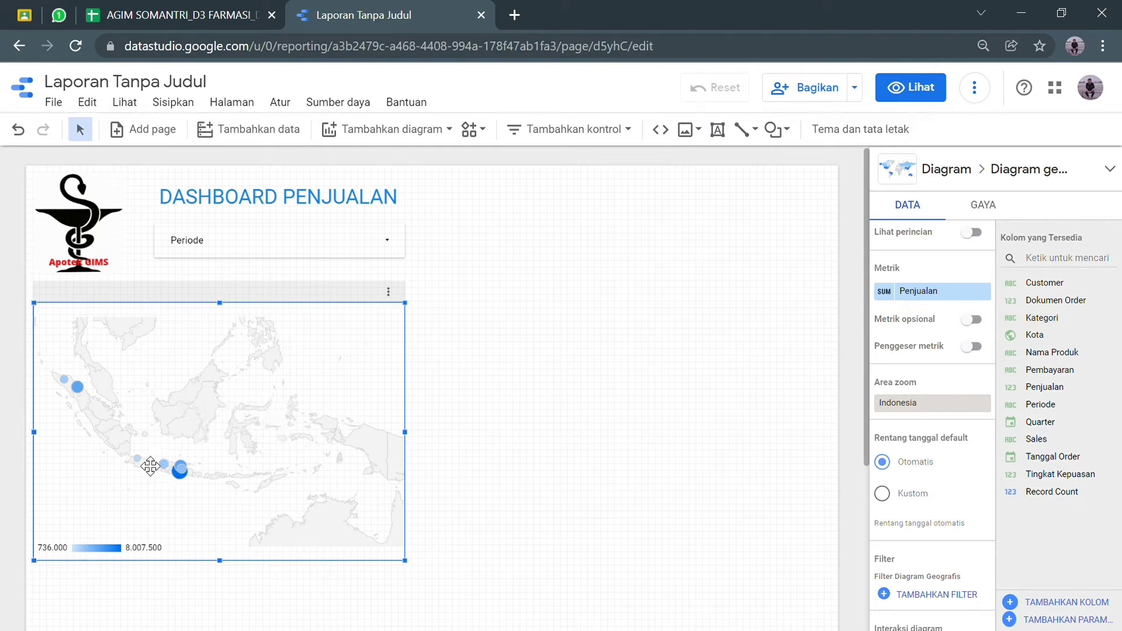
Deselect the map, view the report, filter Periode to only 2020/02, and inspect the map's city markers for that period.
mouse_move(150, 465)
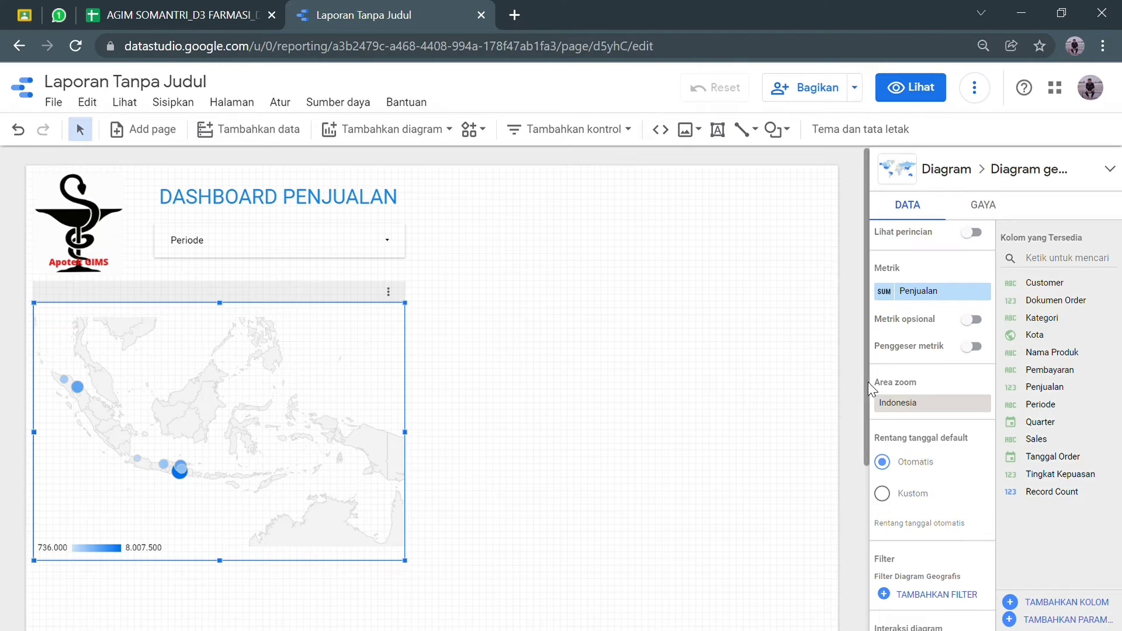
scroll(915, 414, down, 1)
click(752, 472)
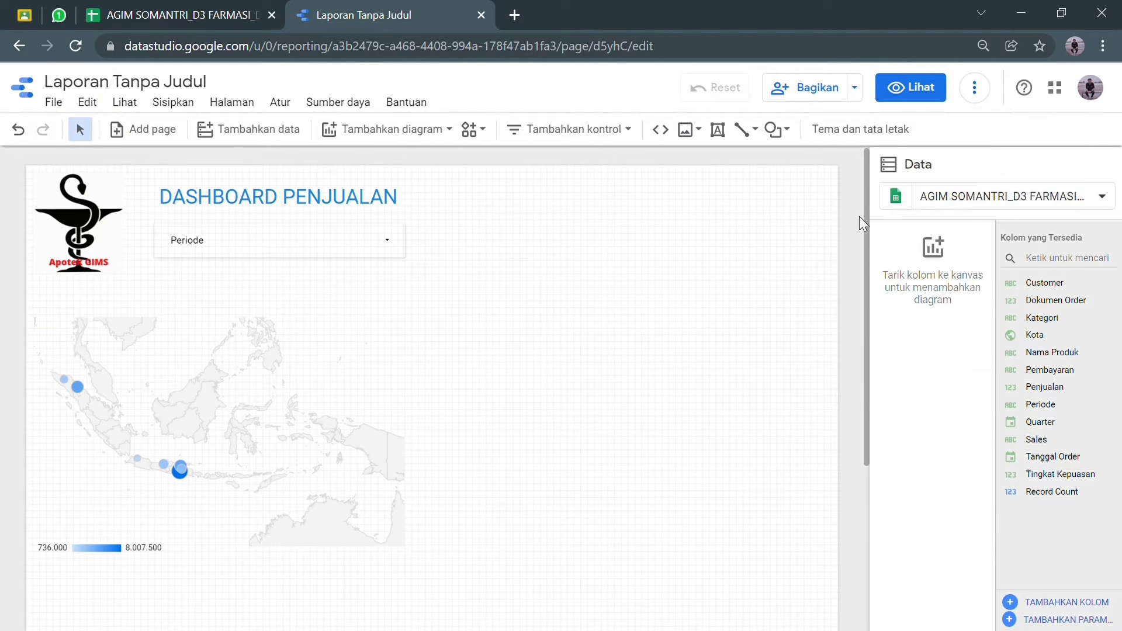
click(899, 88)
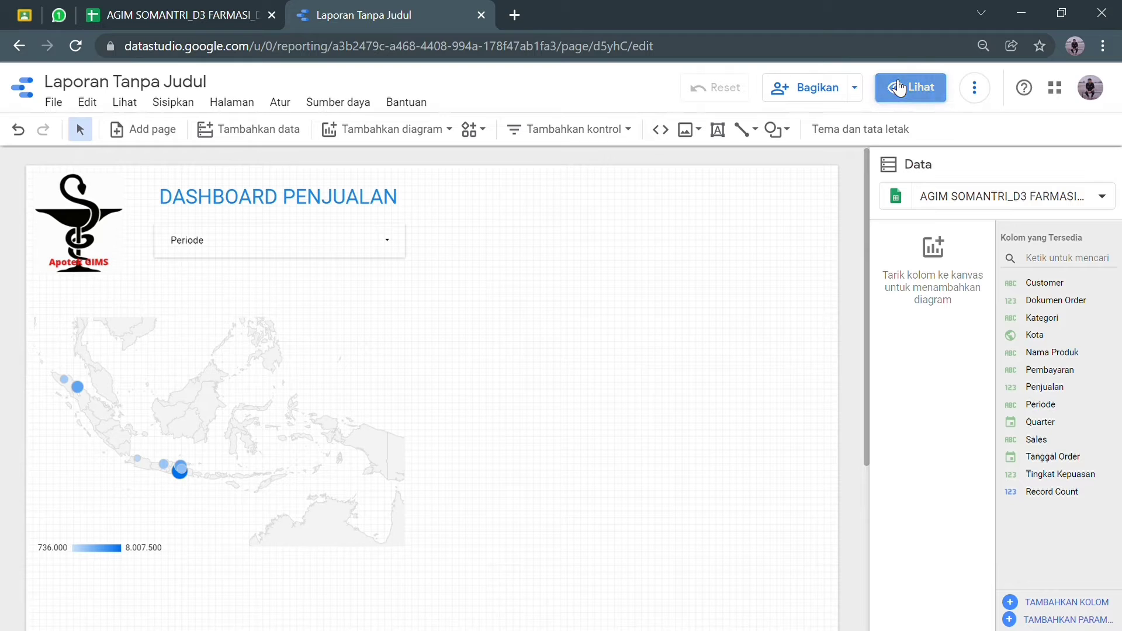
click(506, 225)
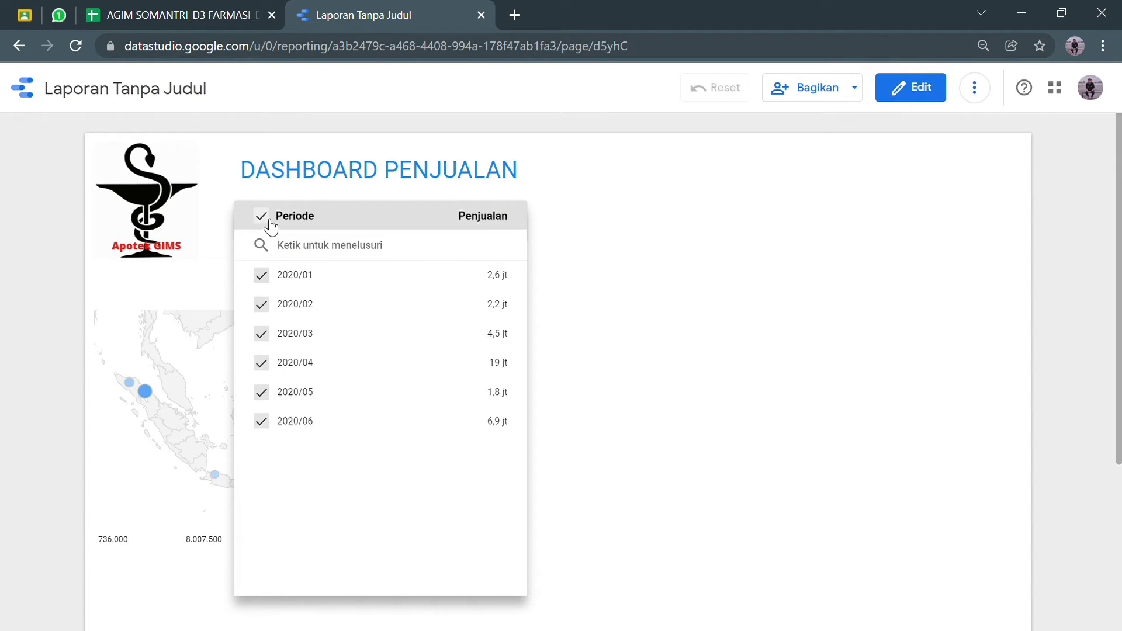
click(269, 222)
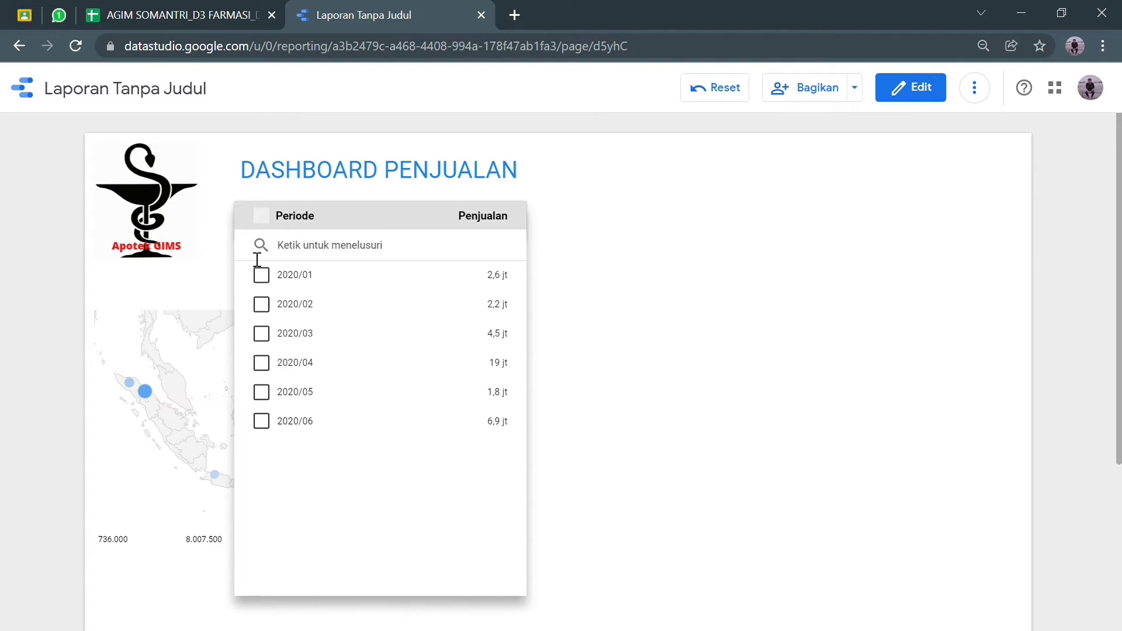
click(268, 311)
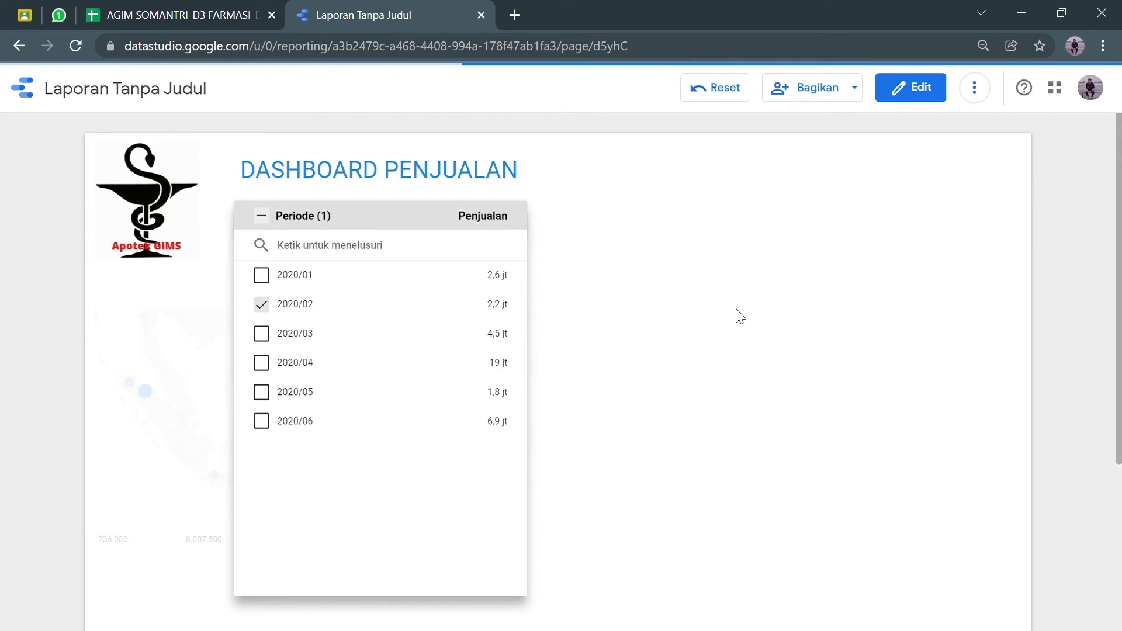
click(790, 292)
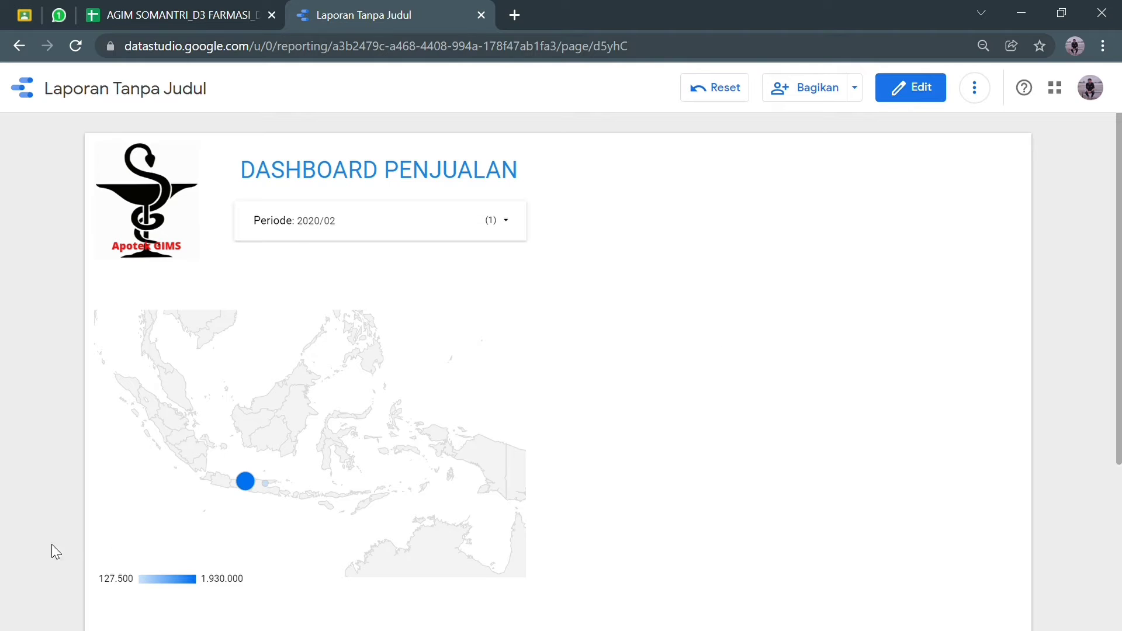
mouse_move(266, 485)
Select all values in the Periode filter again and return the report to edit mode.
click(506, 225)
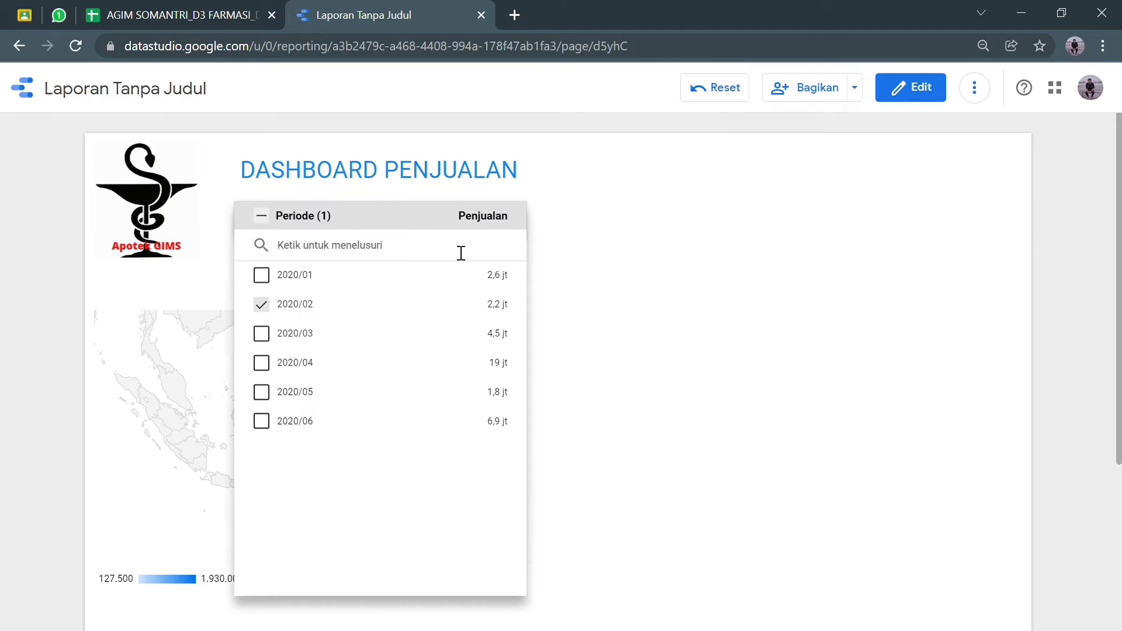
click(268, 223)
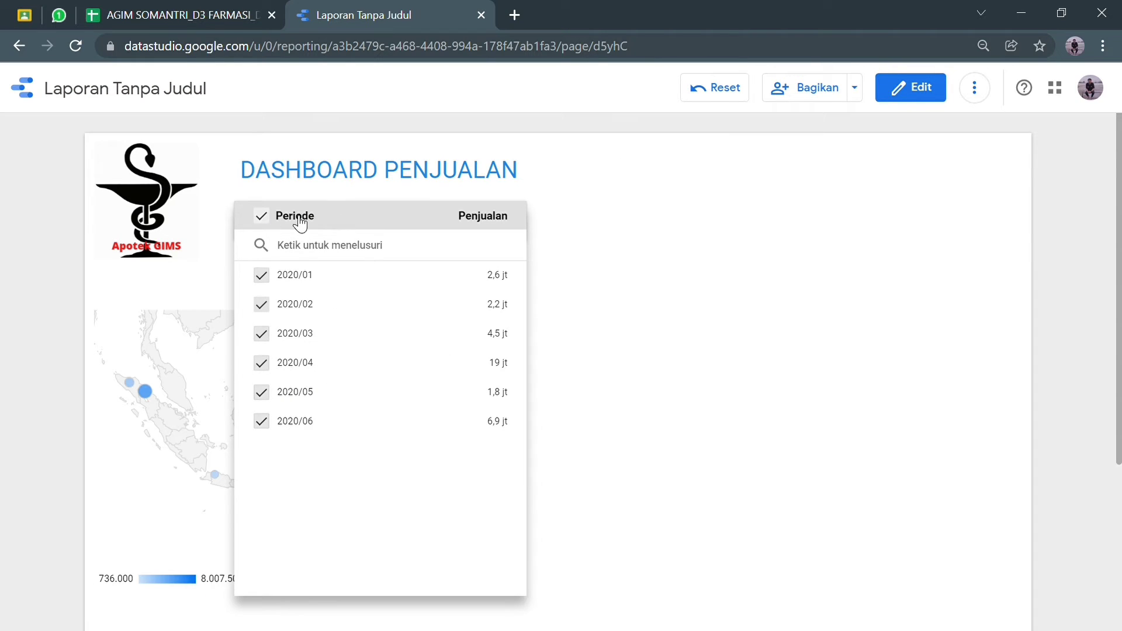
click(734, 155)
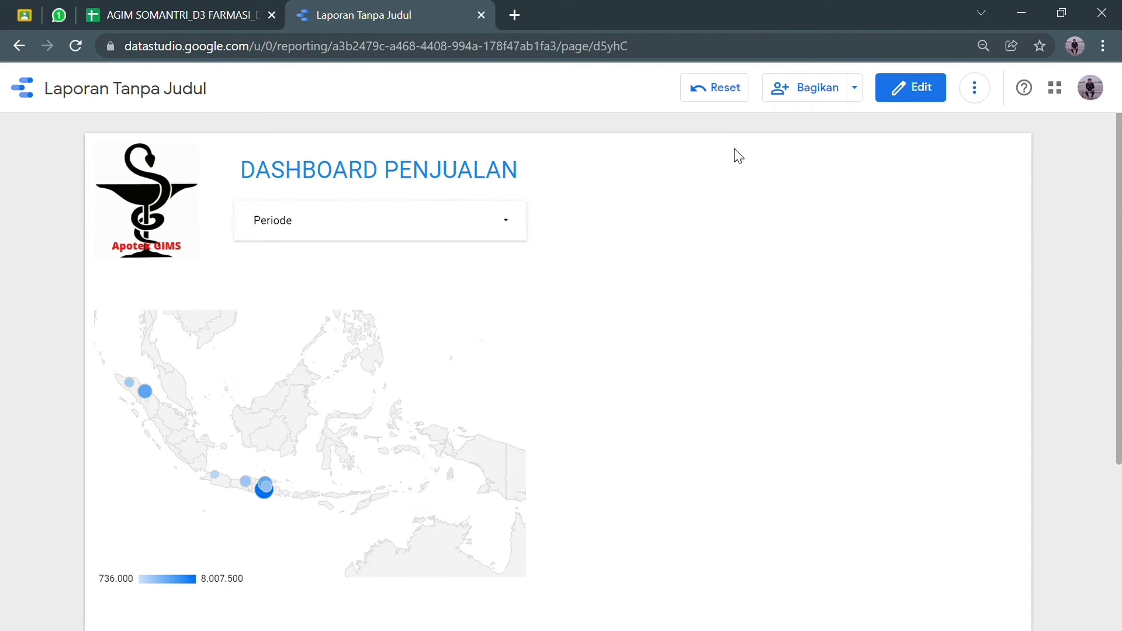
click(889, 92)
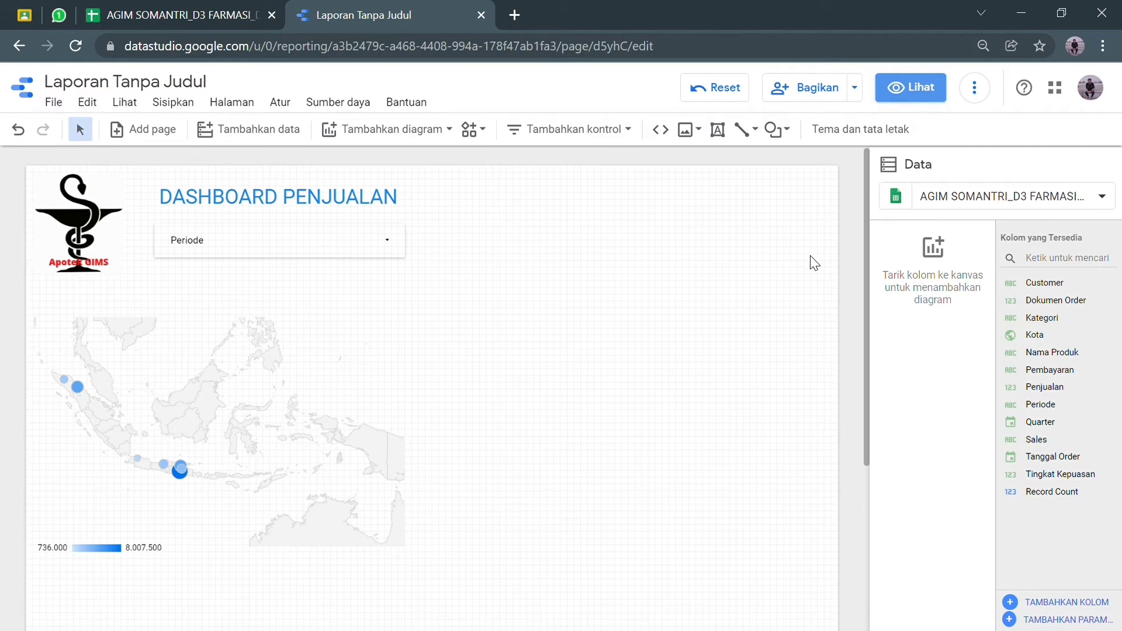
Insert a scorecard beside the dashboard title, align it with the title's upper edge, and resize it to fit its full number.
click(413, 131)
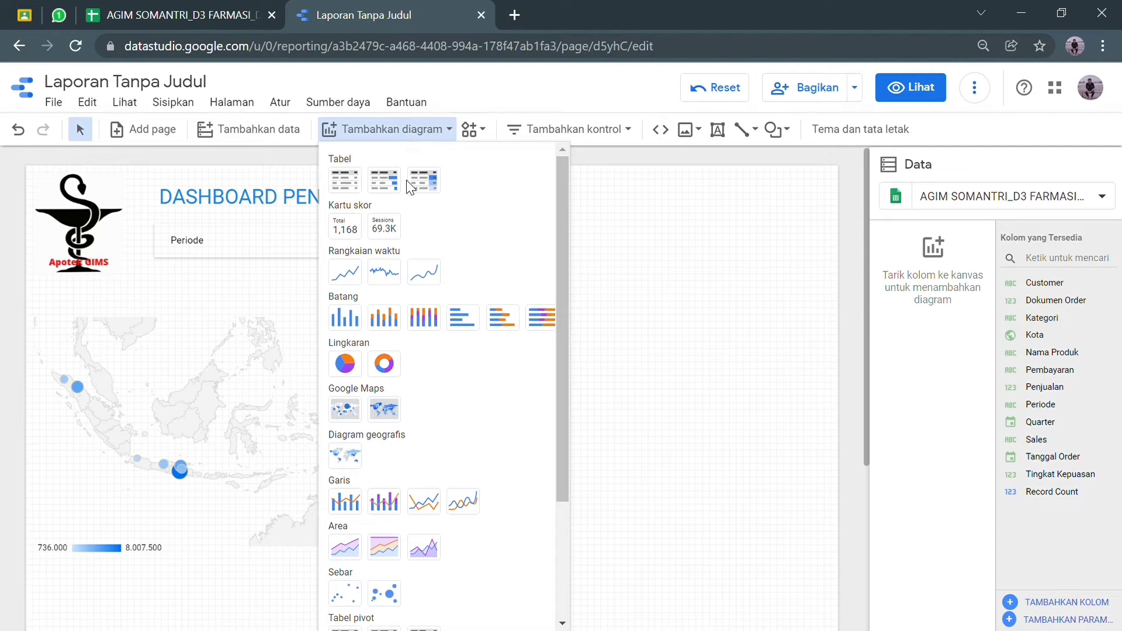
click(362, 231)
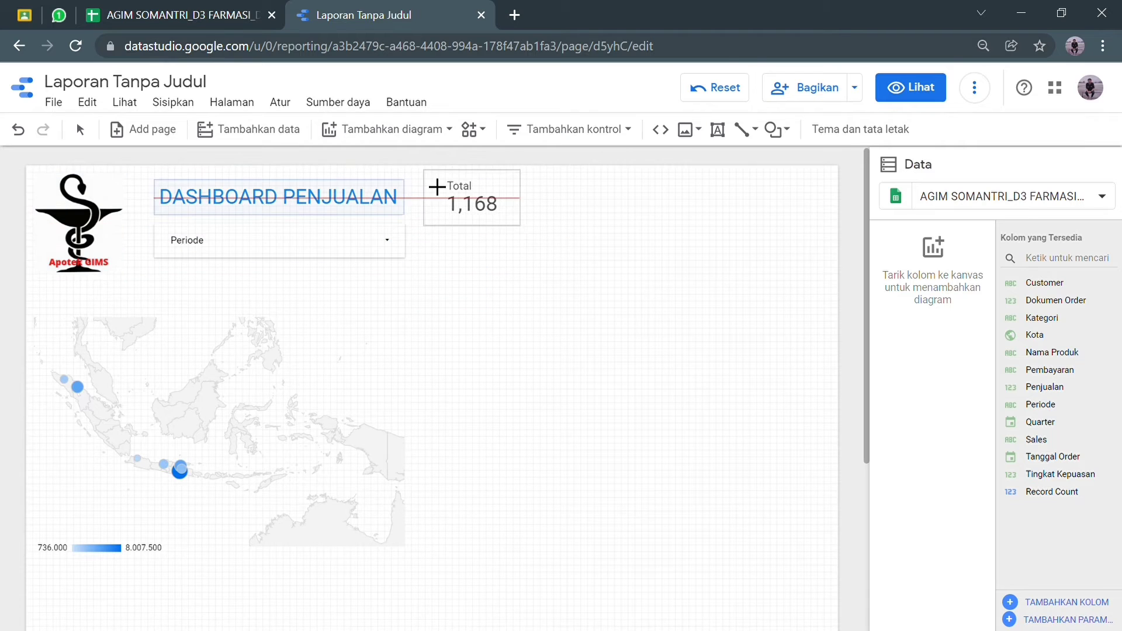
key(Escape)
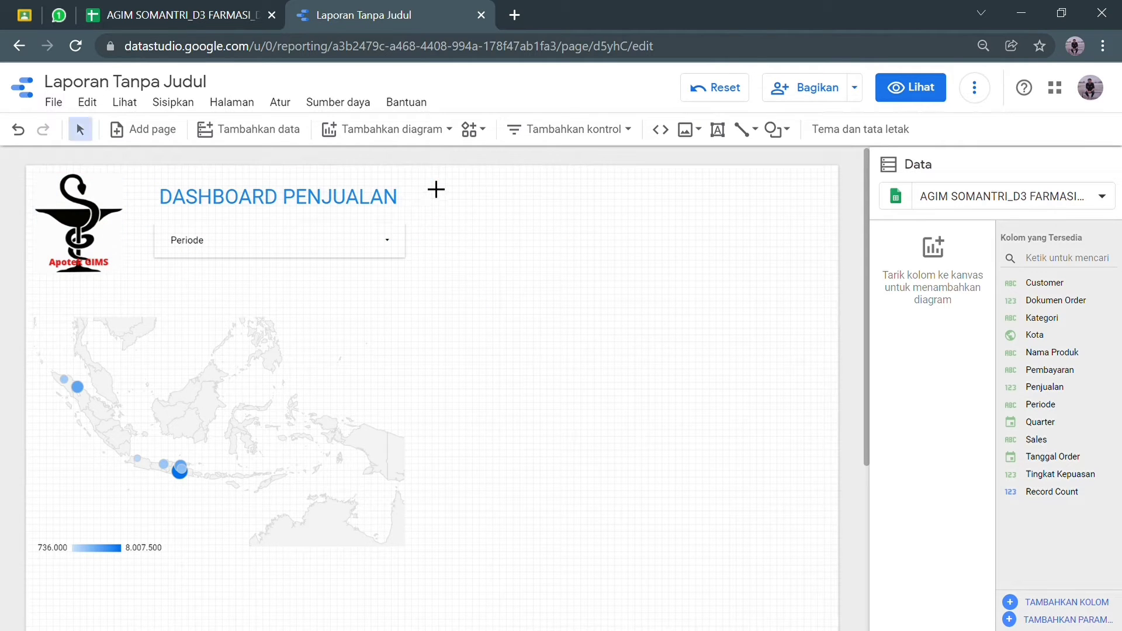
click(457, 209)
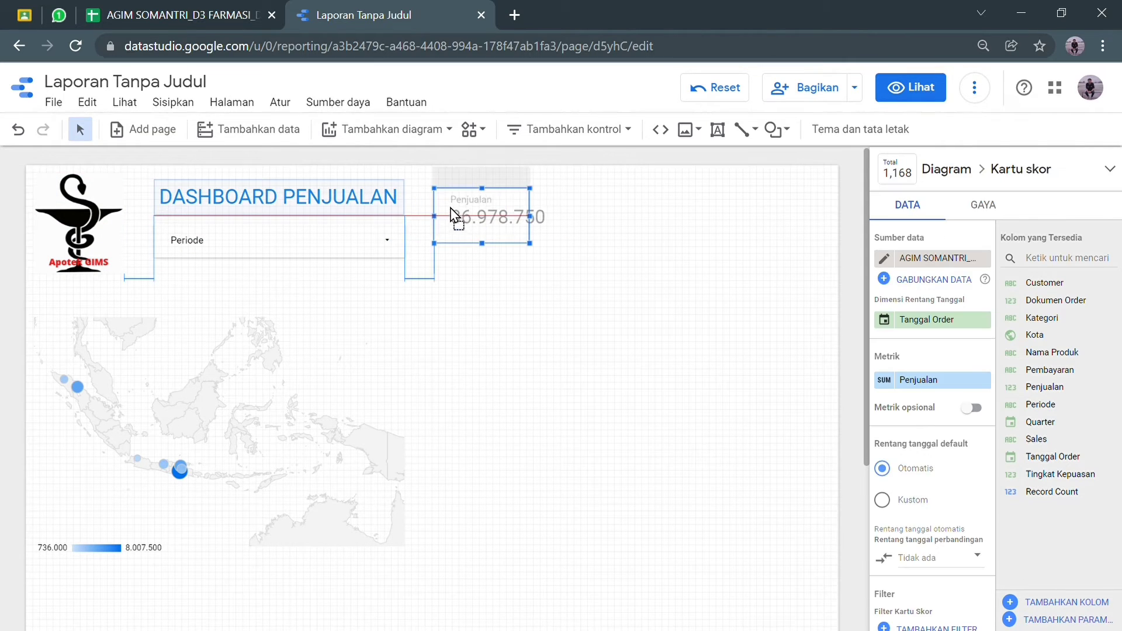
drag(451, 212, 452, 209)
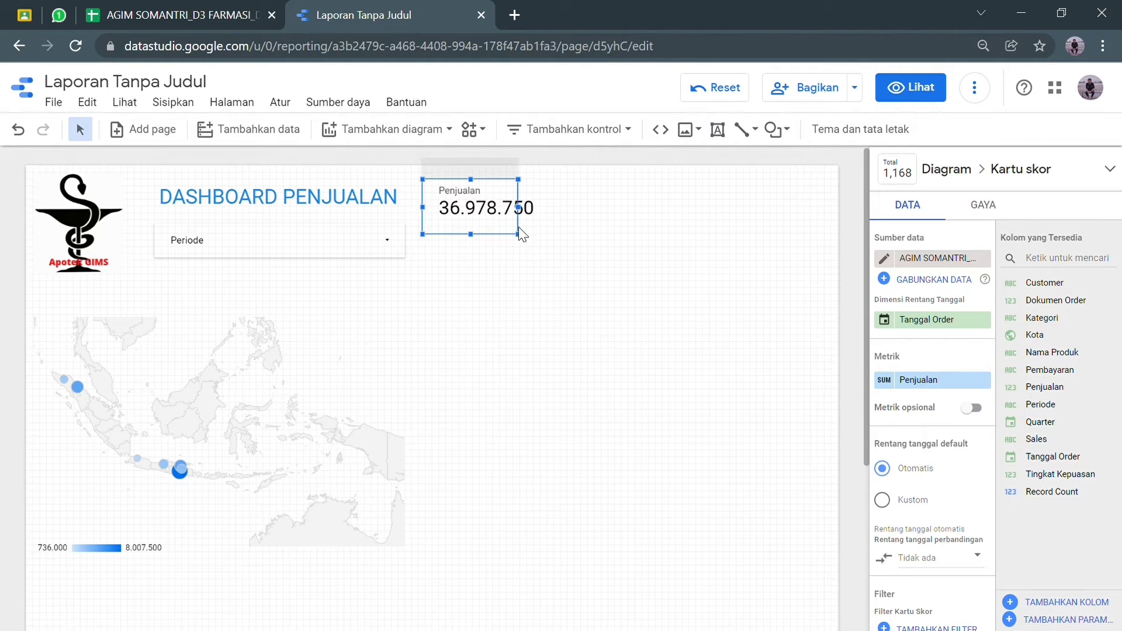
drag(527, 241, 543, 229)
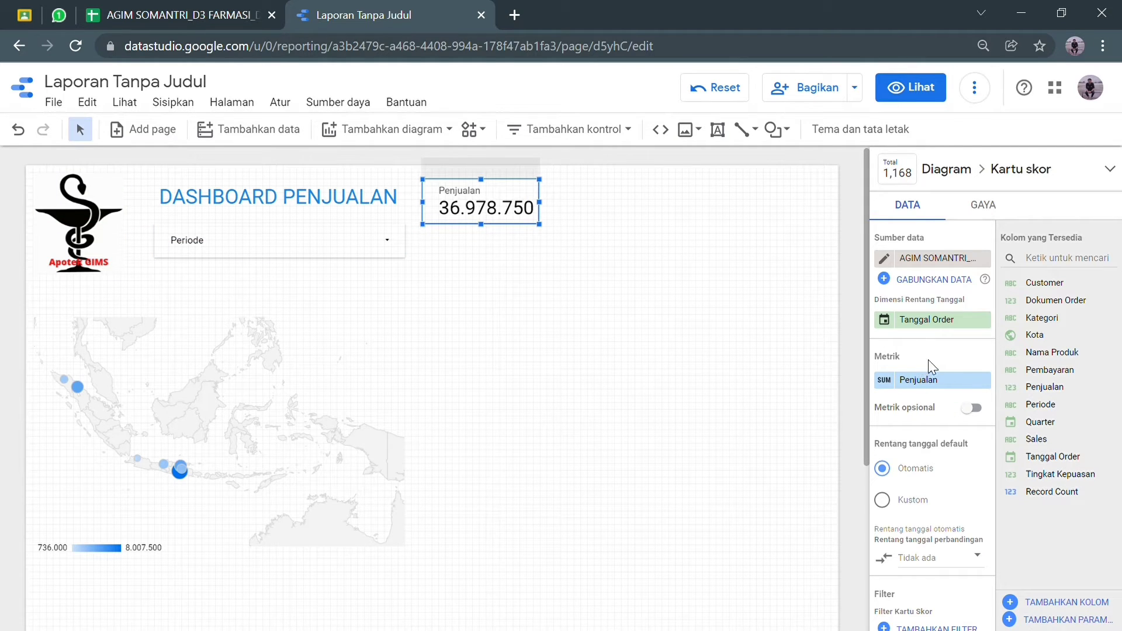
Set the scorecard's metric to Tingkat Kepuasan, with type Persen and aggregation Rata-rata.
drag(1073, 482, 944, 393)
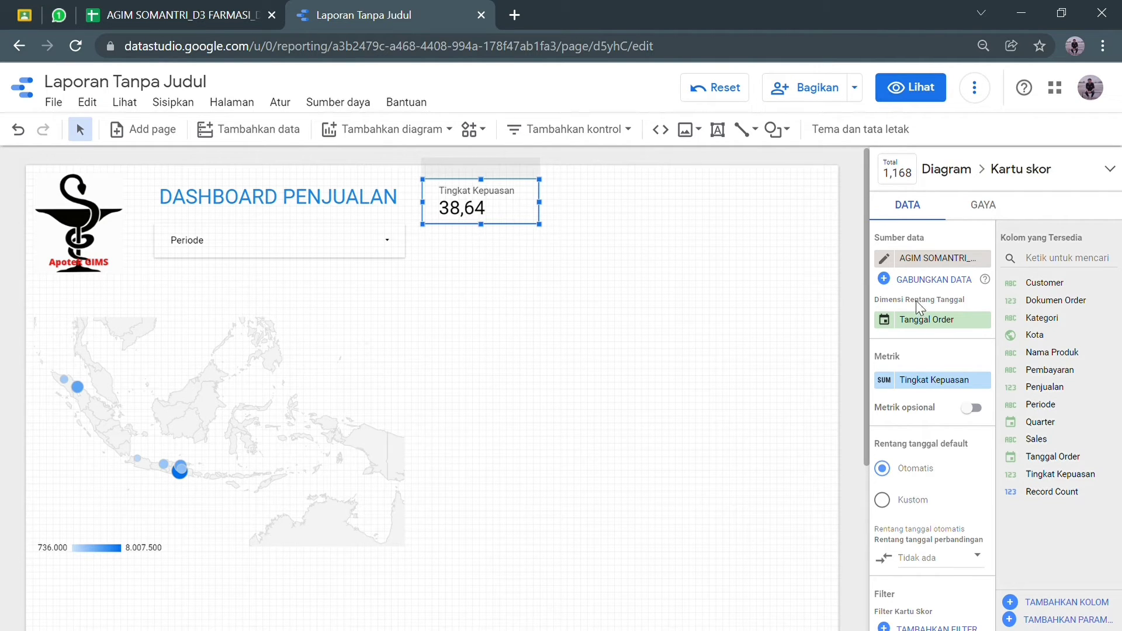
click(885, 380)
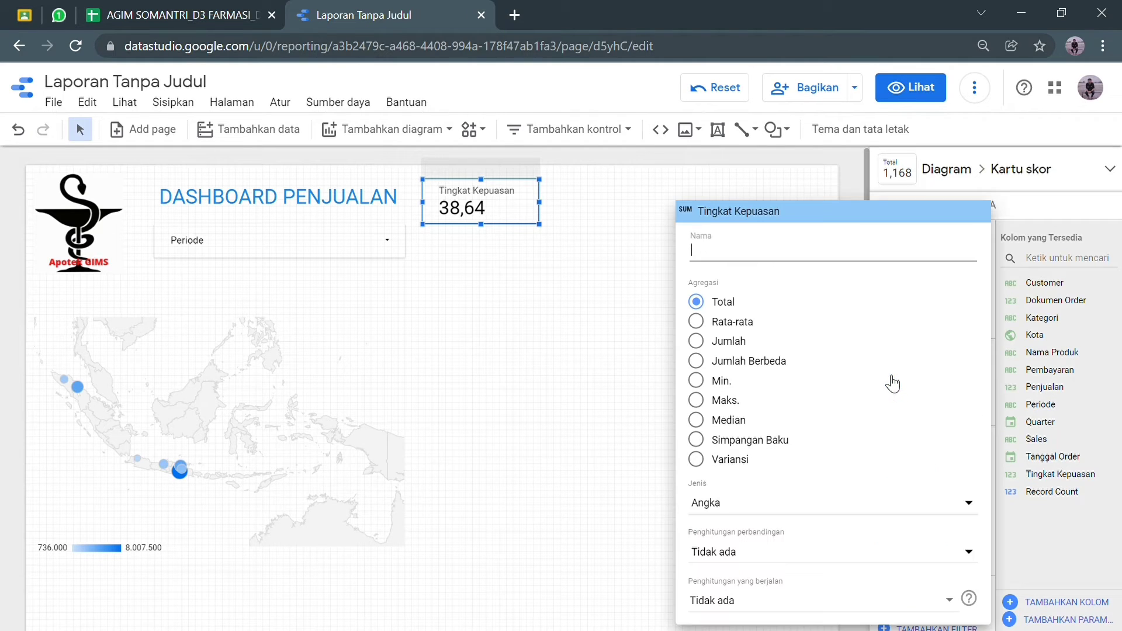
click(883, 510)
mouse_move(727, 532)
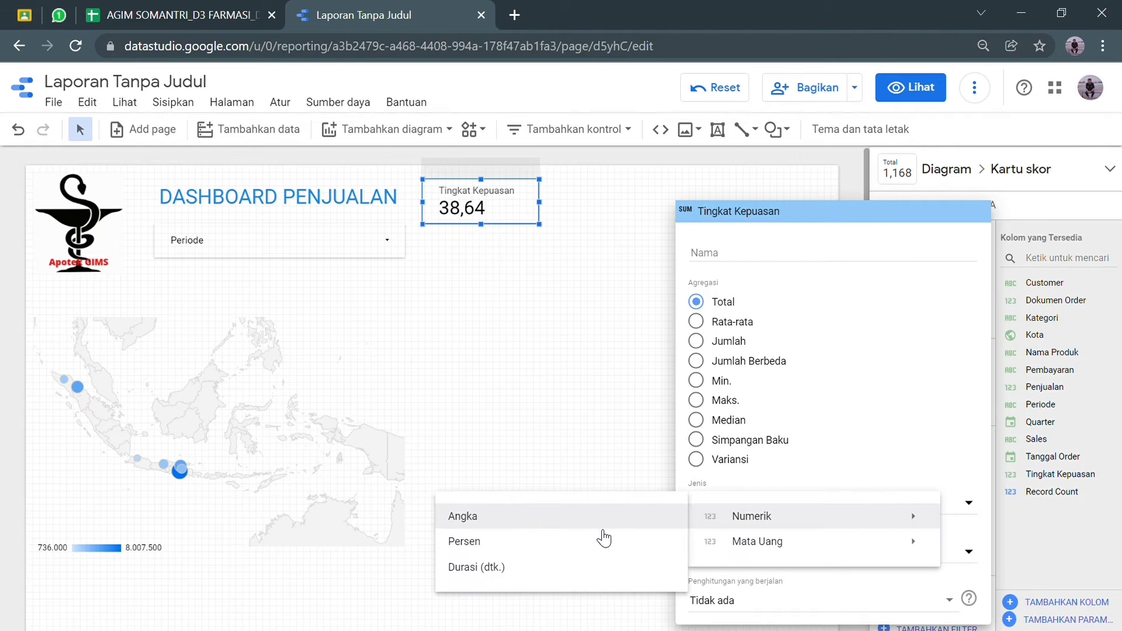
click(589, 543)
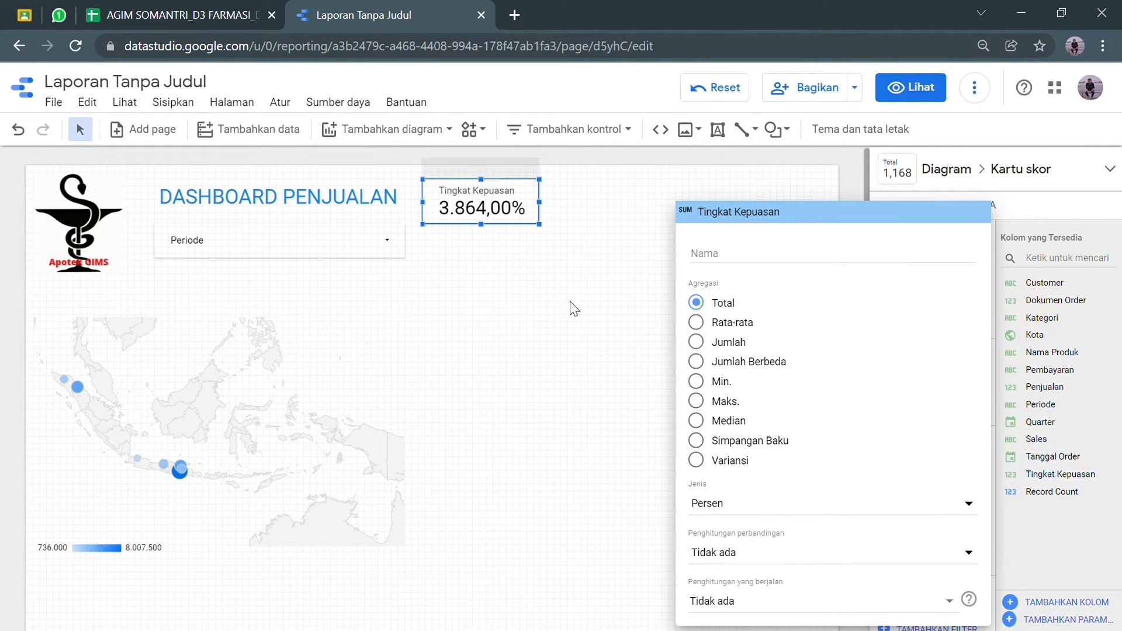
click(696, 322)
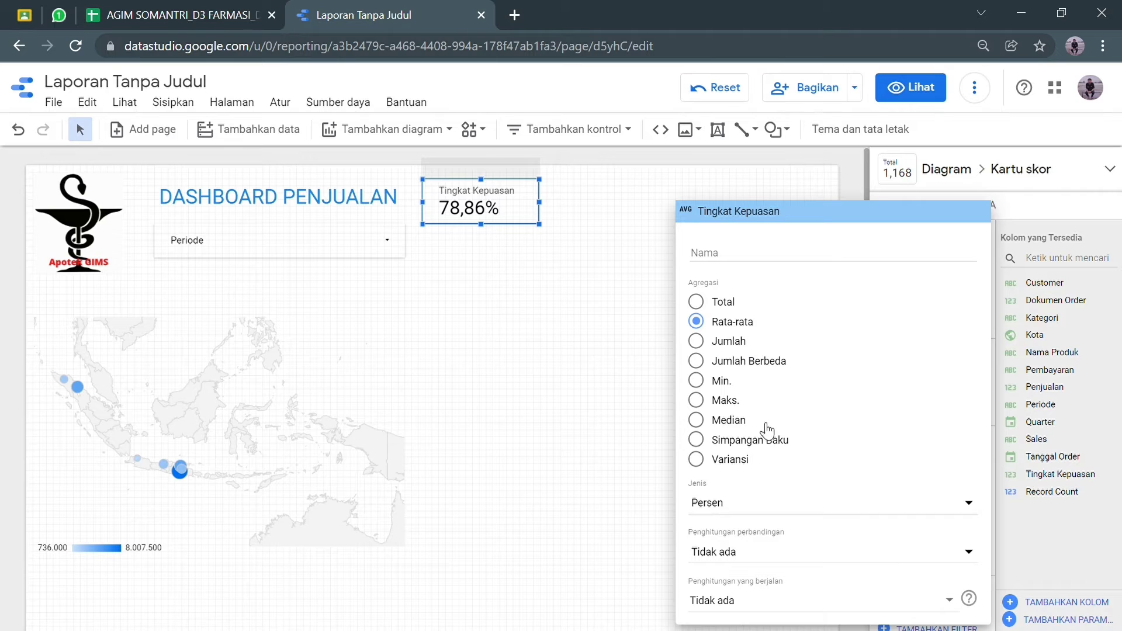
click(549, 455)
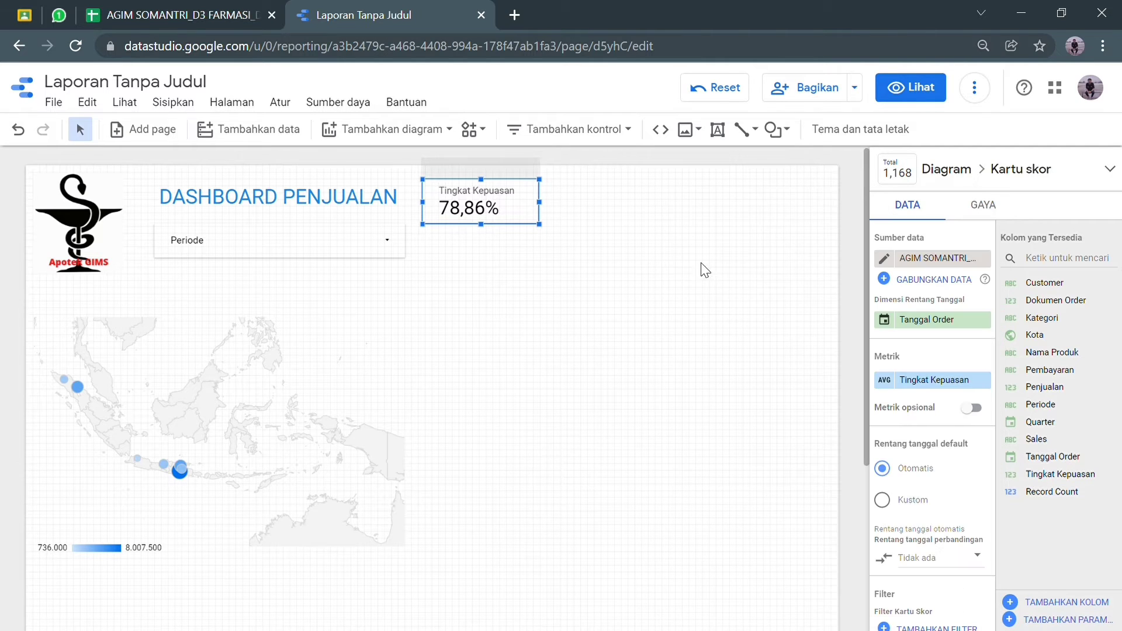
Give the Tingkat Kepuasan scorecard a light blue background and white label text, then deselect it.
click(988, 206)
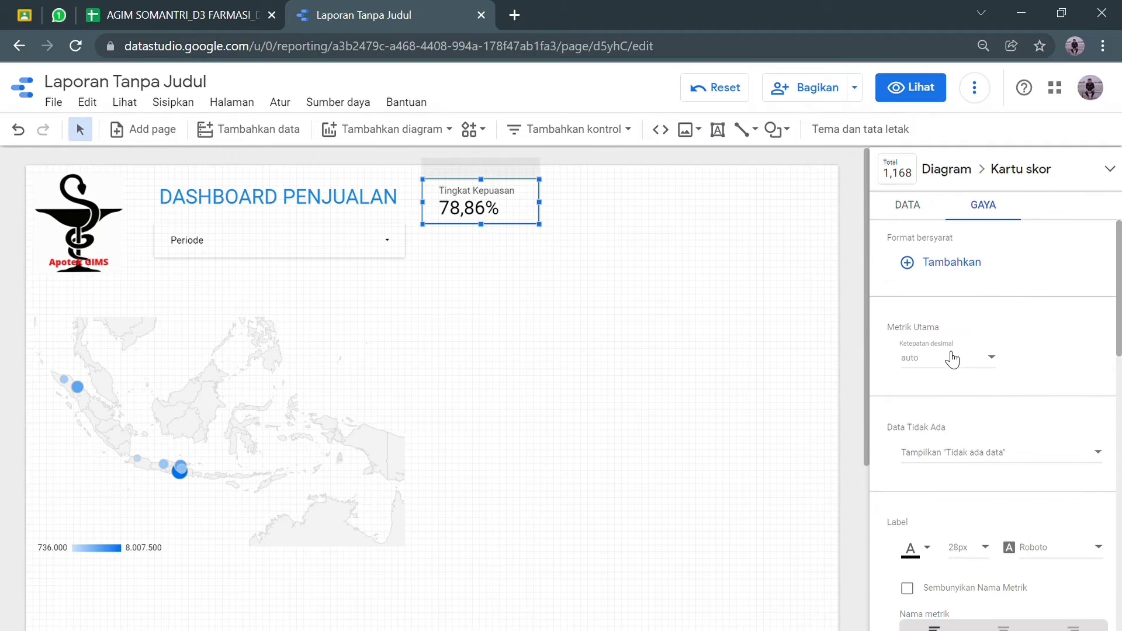
scroll(951, 358, down, 7)
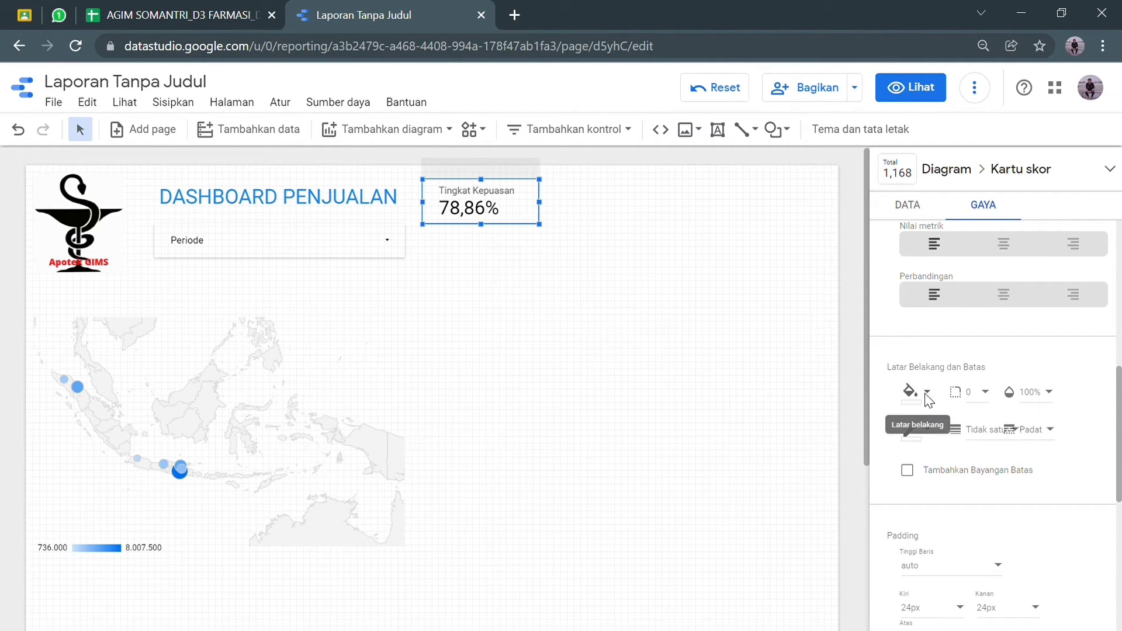
click(926, 393)
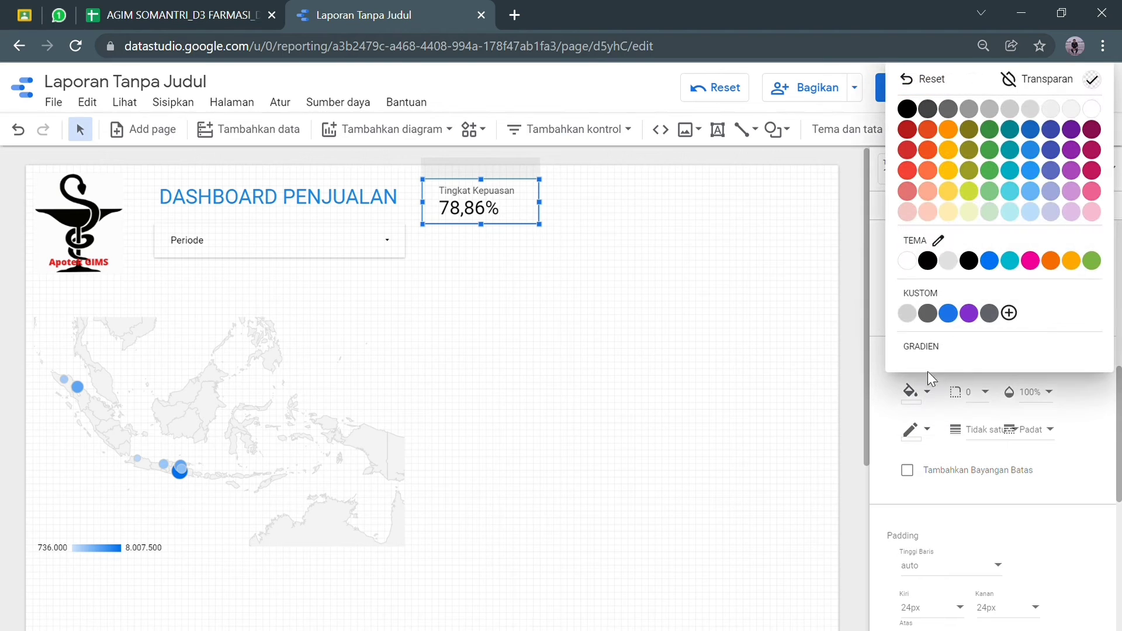
click(1032, 189)
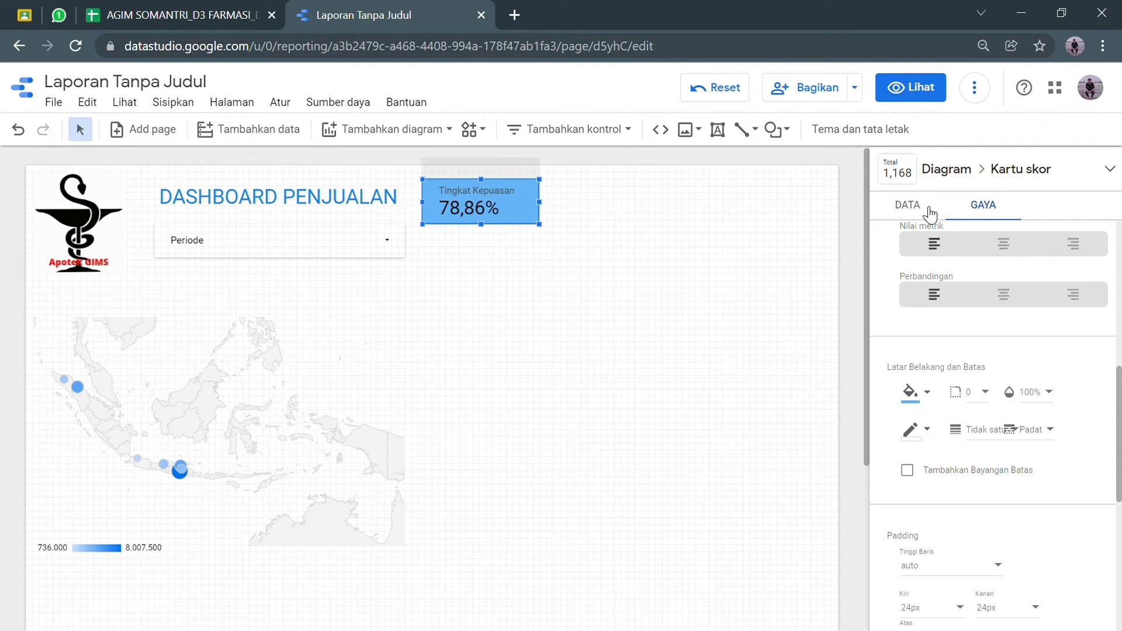
scroll(921, 394, up, 6)
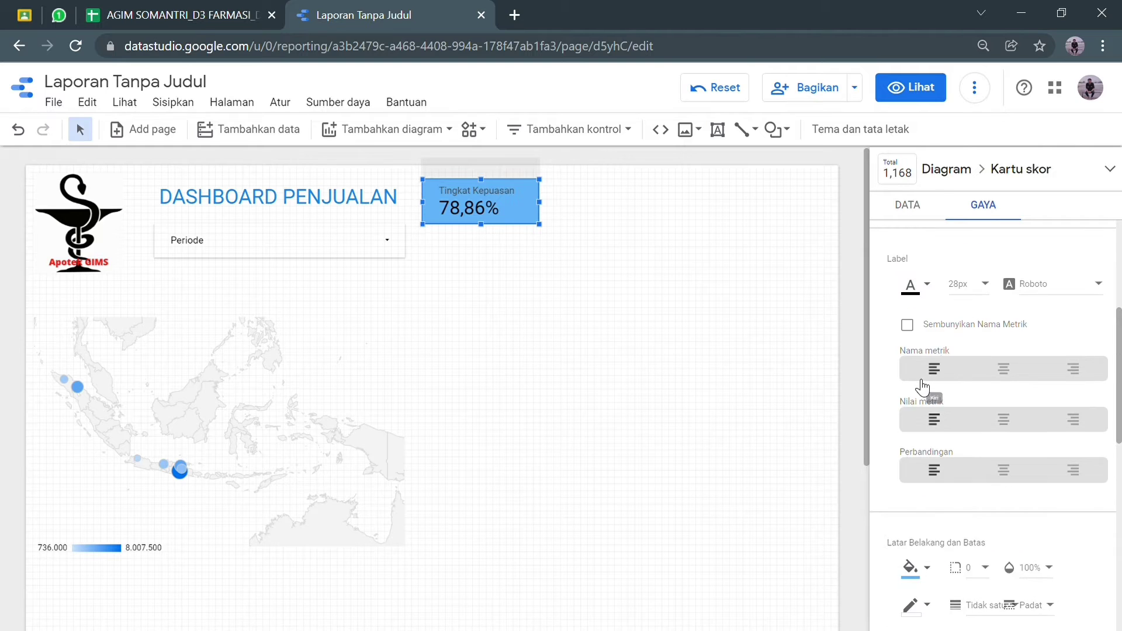
click(927, 461)
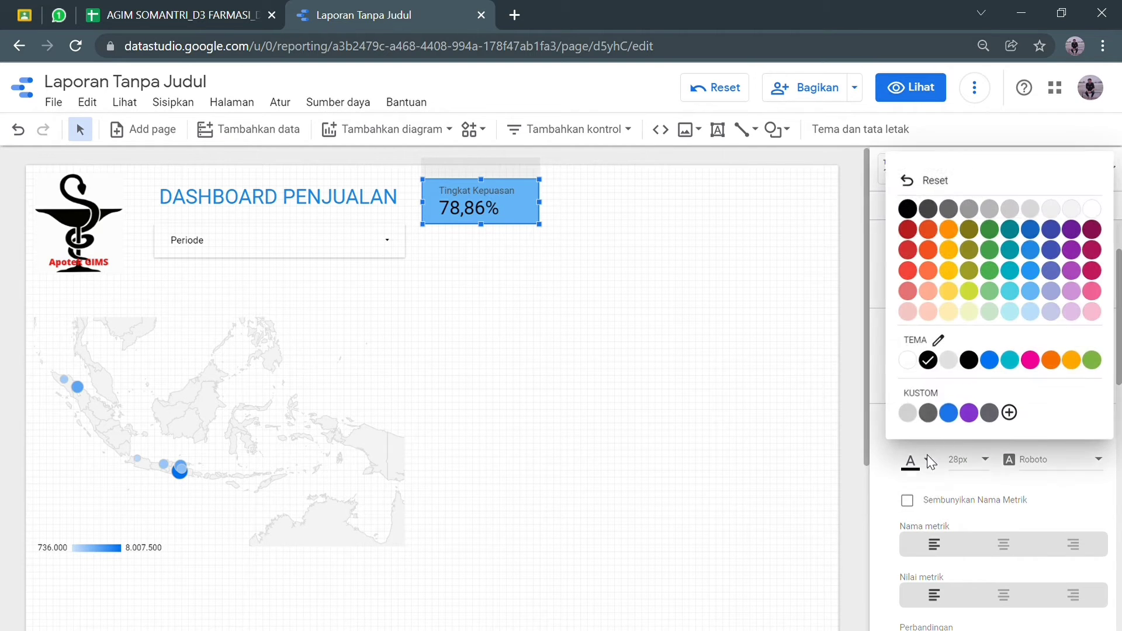
click(921, 362)
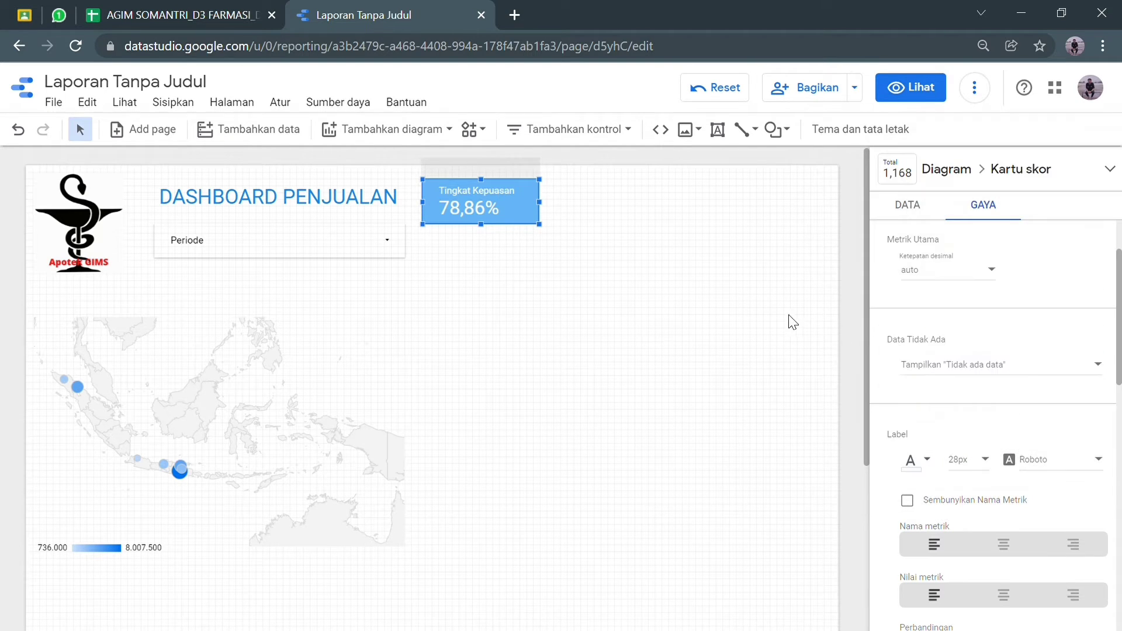
click(698, 305)
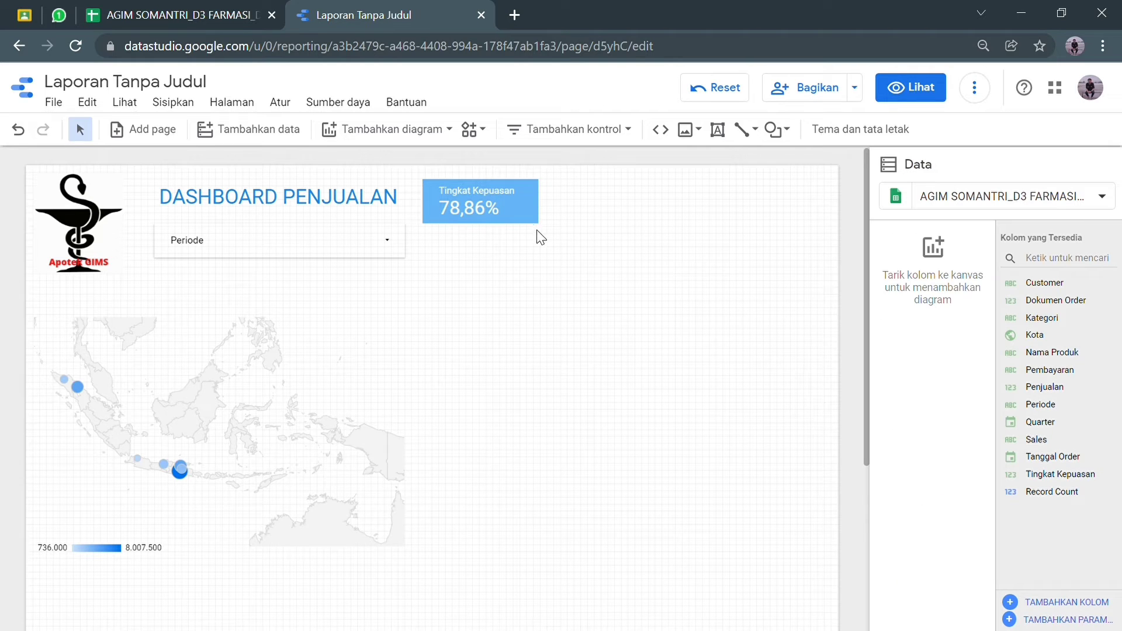
Change the Tingkat Kepuasan scorecard's background to a stronger, more saturated blue.
click(513, 218)
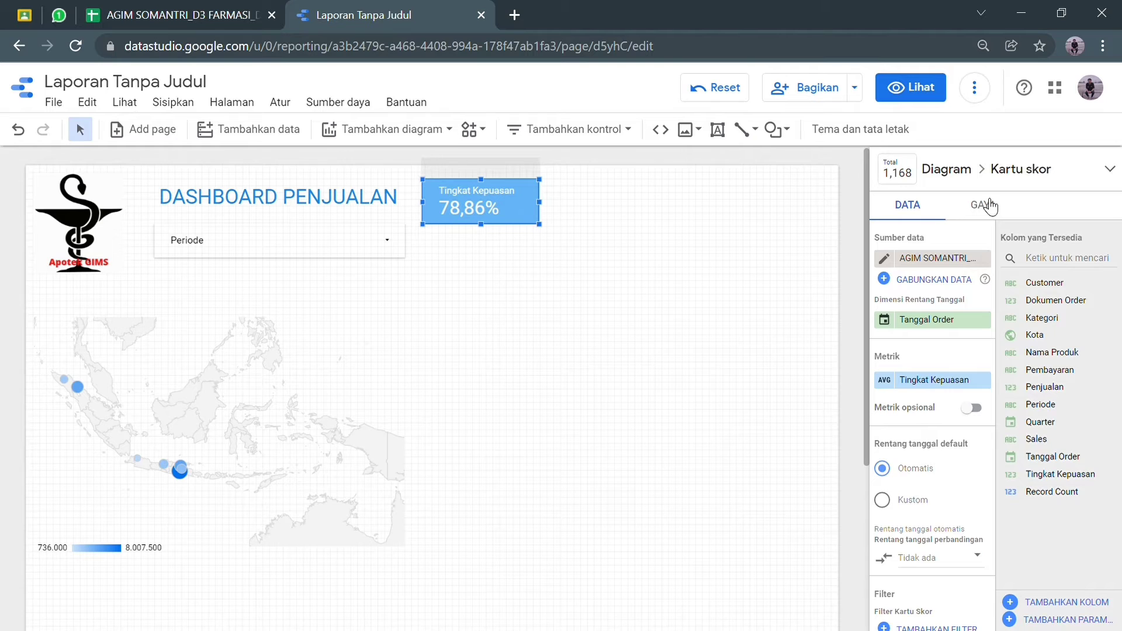
click(989, 205)
scroll(967, 375, down, 3)
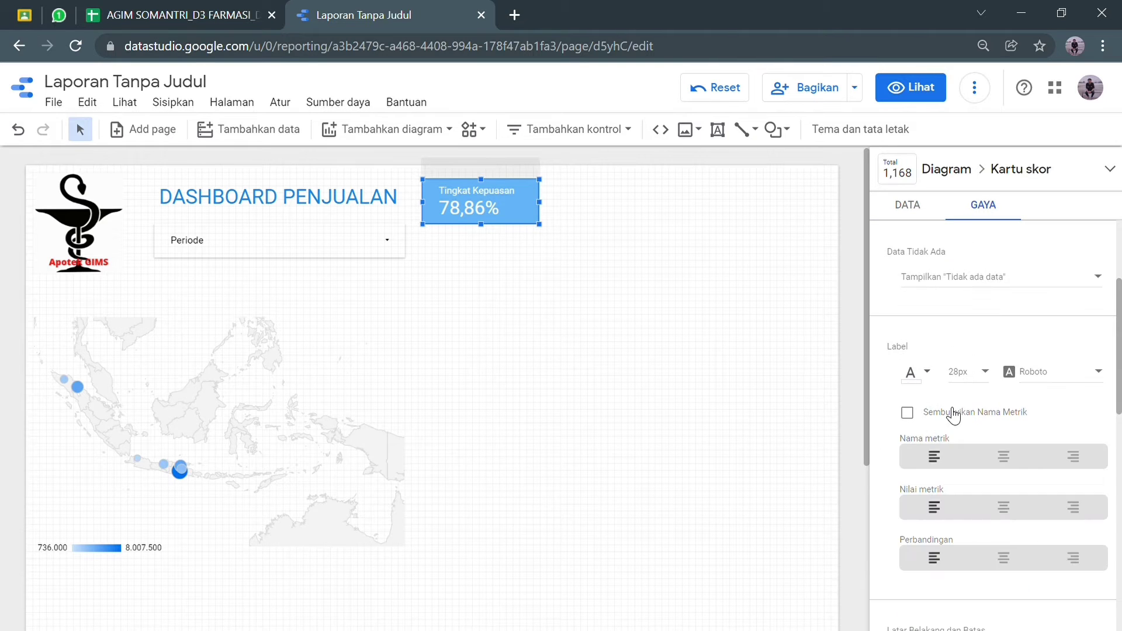
scroll(946, 415, down, 5)
click(925, 392)
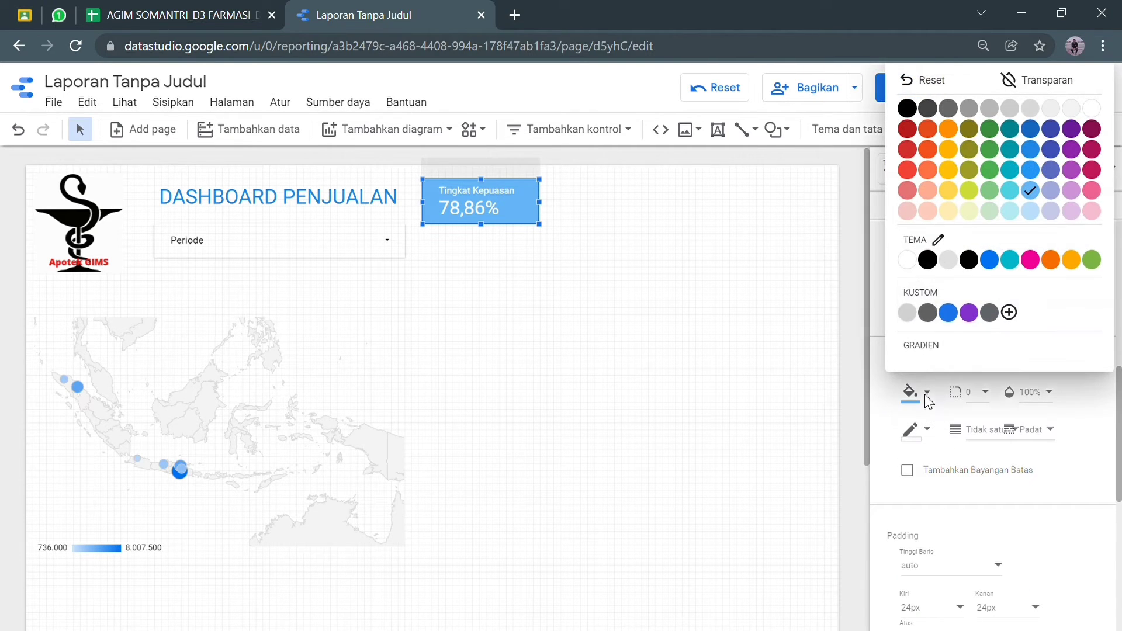
click(1030, 170)
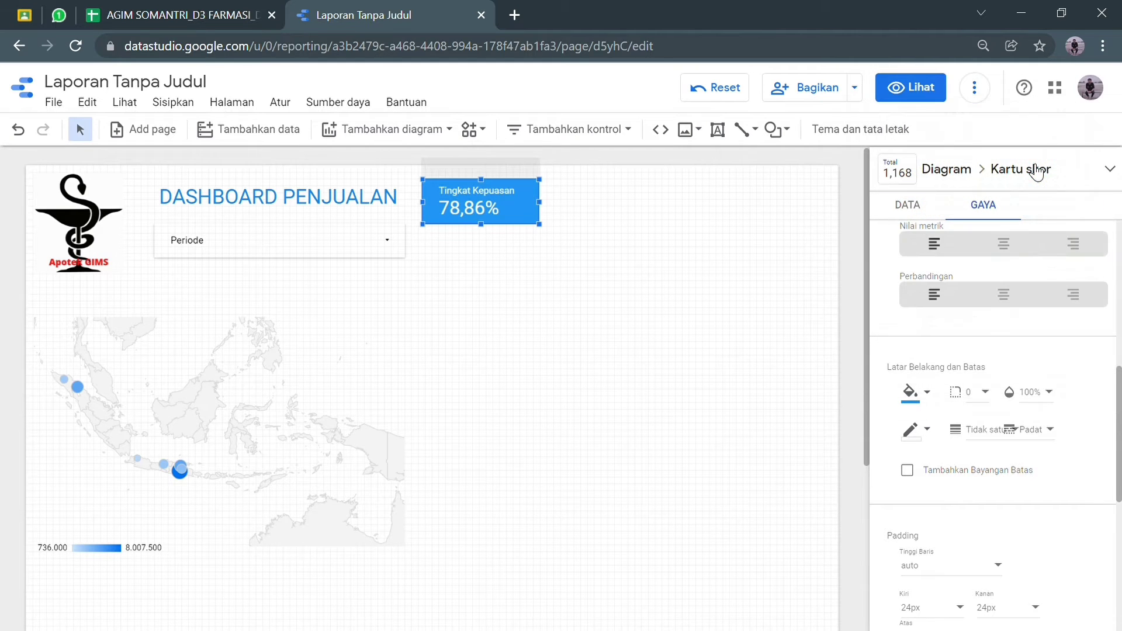
Duplicate the Tingkat Kepuasan scorecard, place the copy beside the original, and set the copy's metric to Penjualan.
click(801, 266)
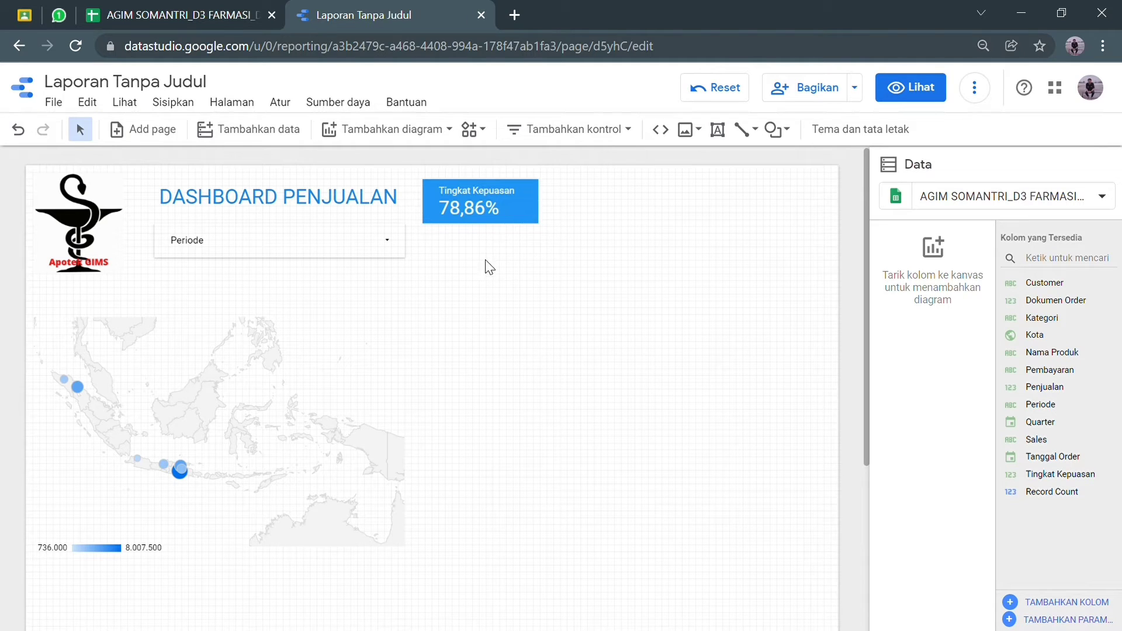
click(517, 220)
right_click(517, 220)
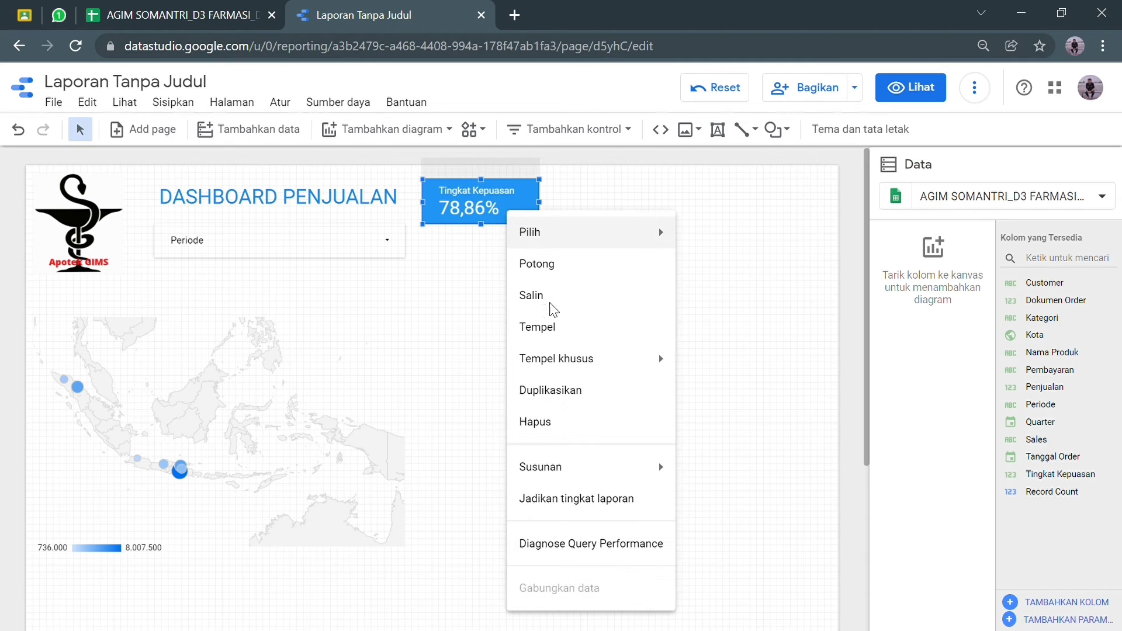
click(570, 398)
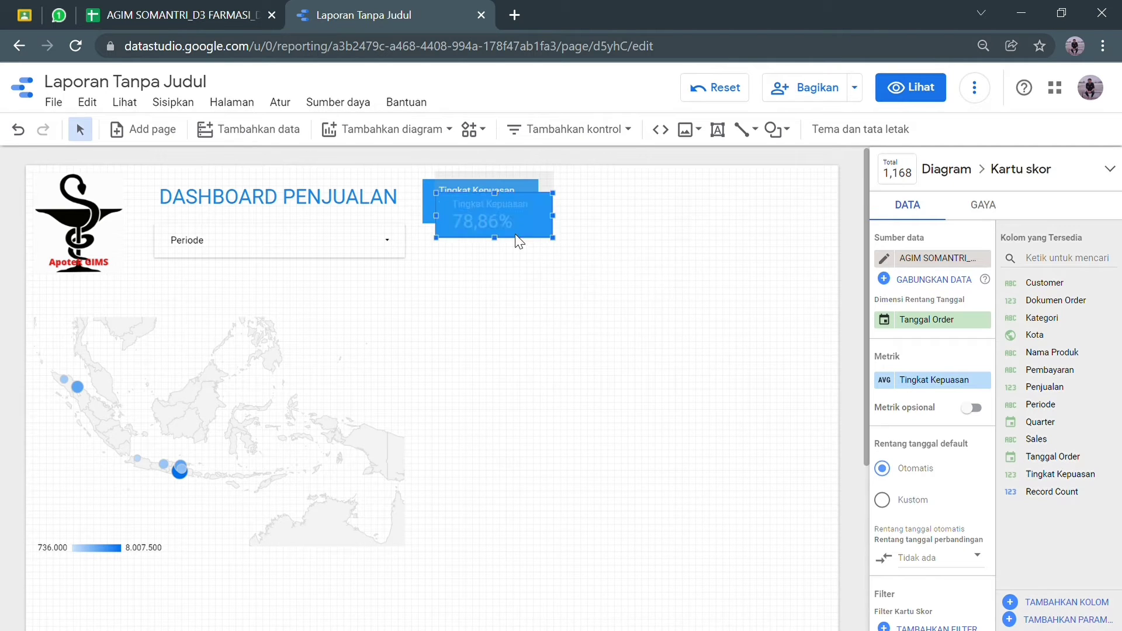
drag(534, 223, 638, 209)
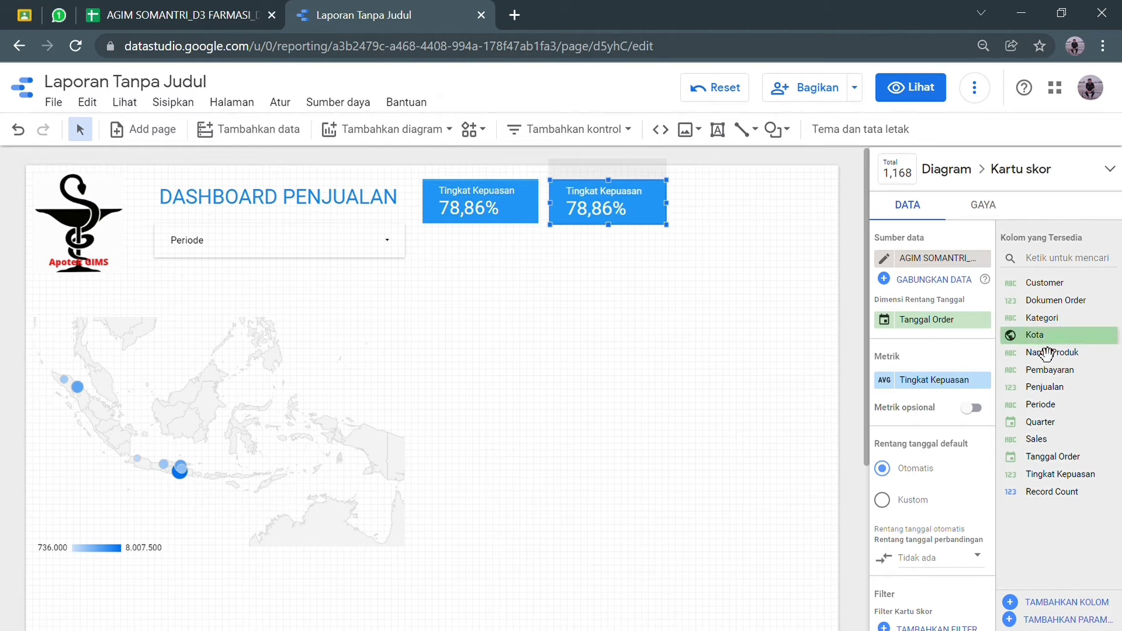
drag(1075, 388, 957, 390)
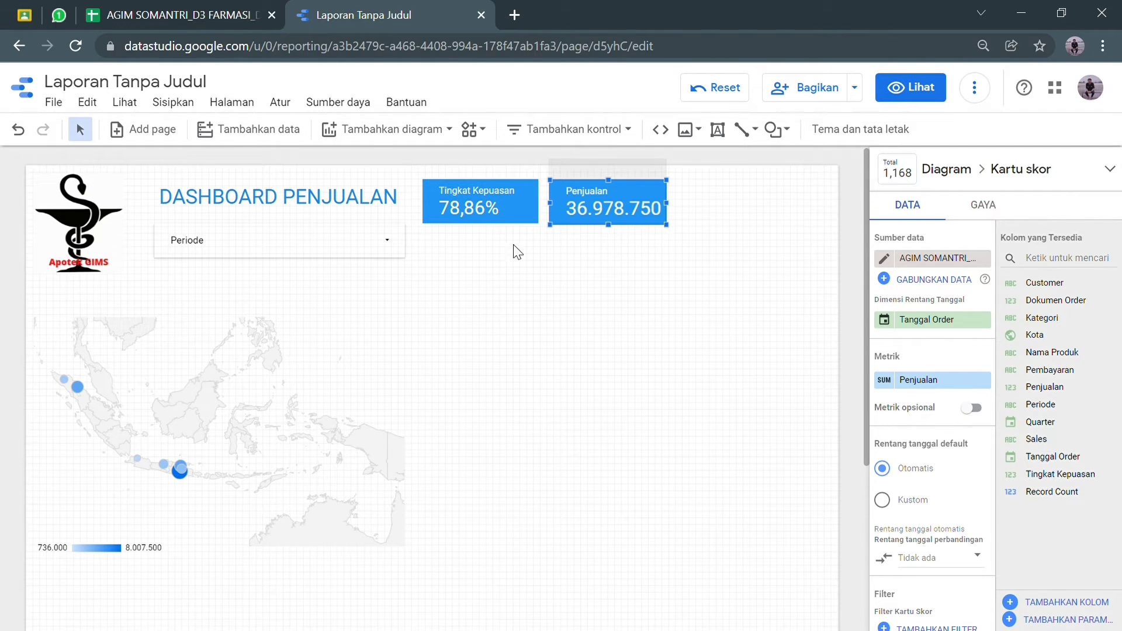
Widen the Tingkat Kepuasan and Penjualan scorecards slightly so both have the same width.
click(533, 207)
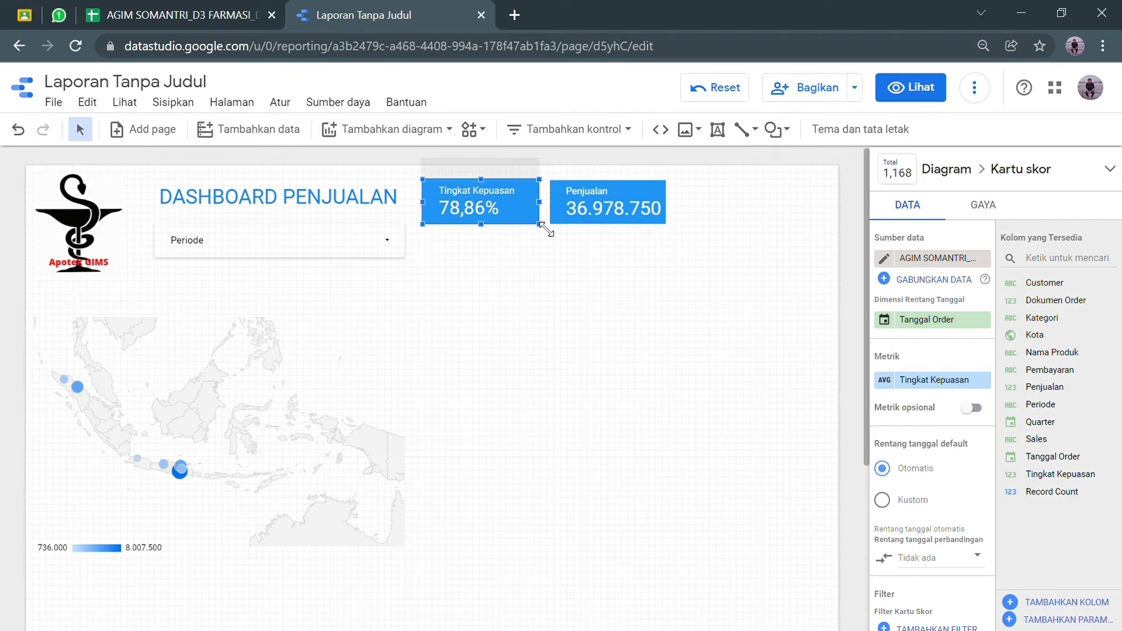
drag(545, 228, 546, 227)
click(657, 214)
drag(666, 225, 672, 227)
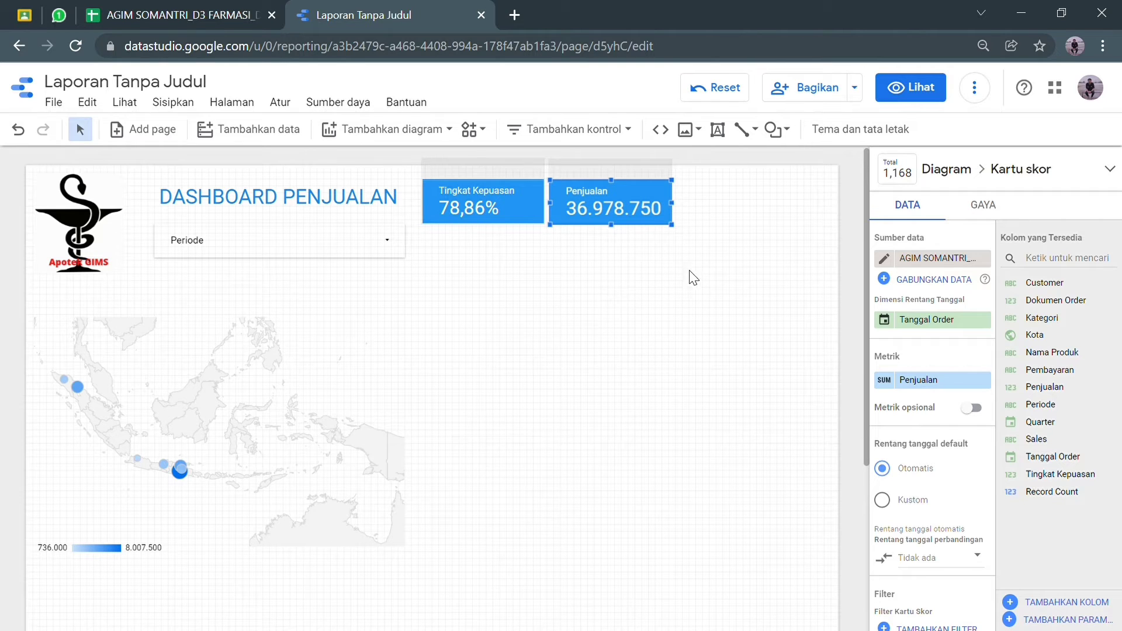
click(692, 330)
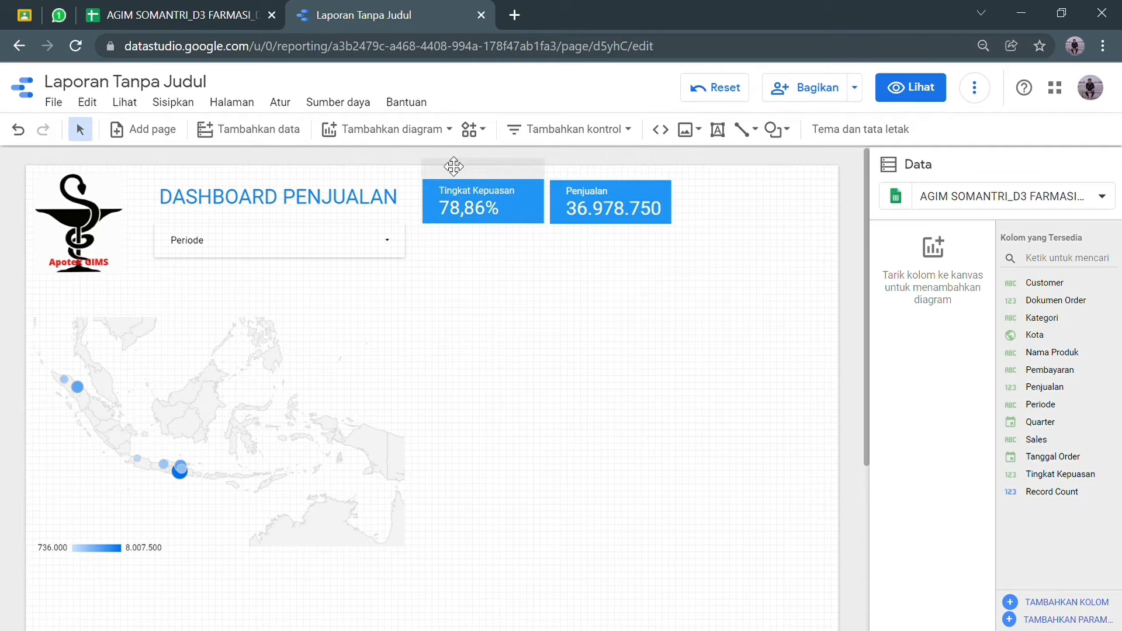
Check the sales targets on Sheet5 of the source spreadsheet in Google Sheets, and add that worksheet to the Data Studio report as a data source.
click(204, 16)
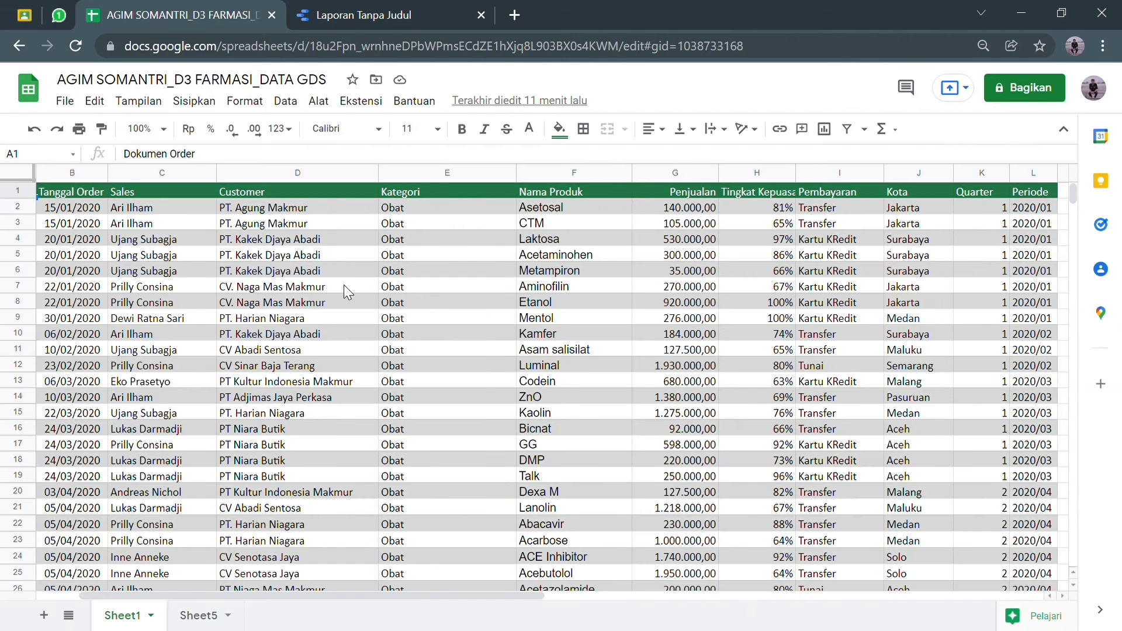
scroll(218, 623, down, 1)
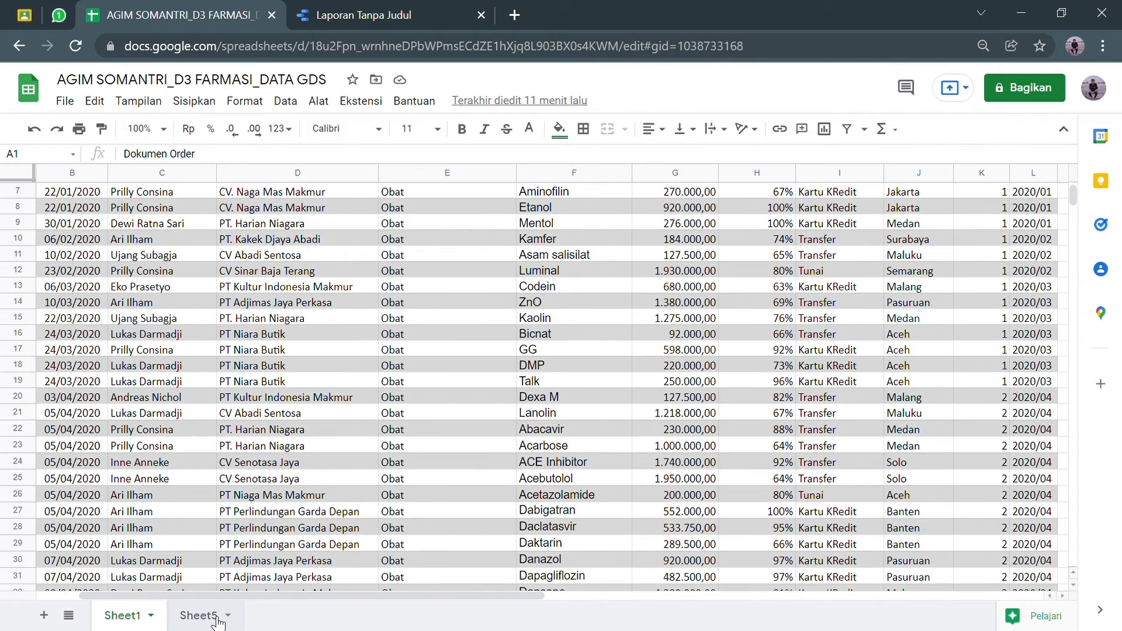
click(217, 618)
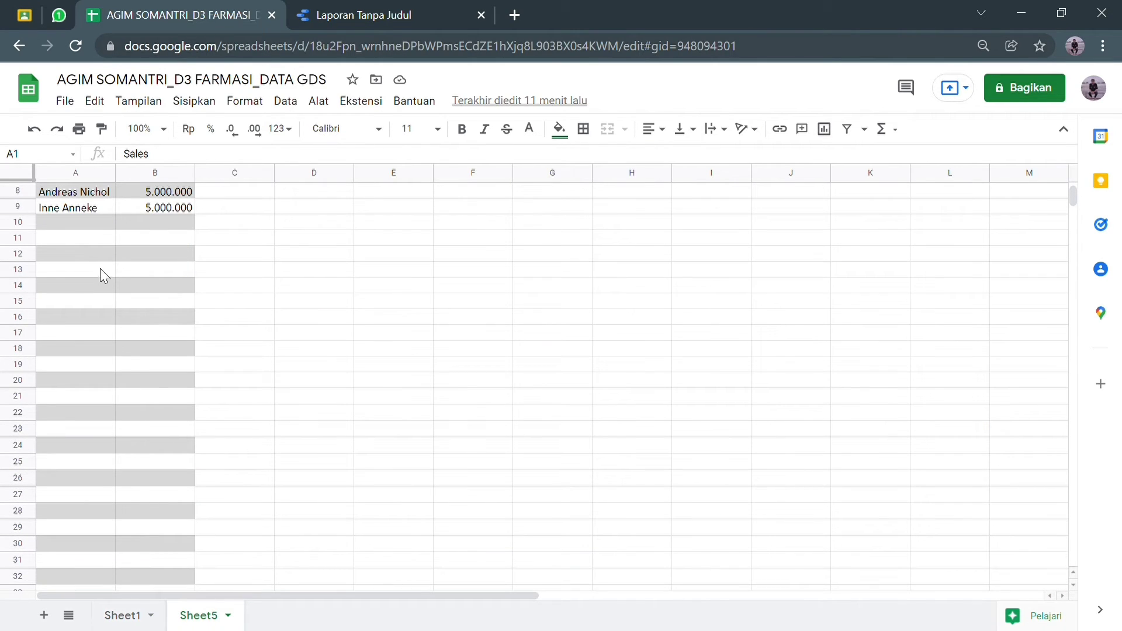
scroll(99, 222, up, 2)
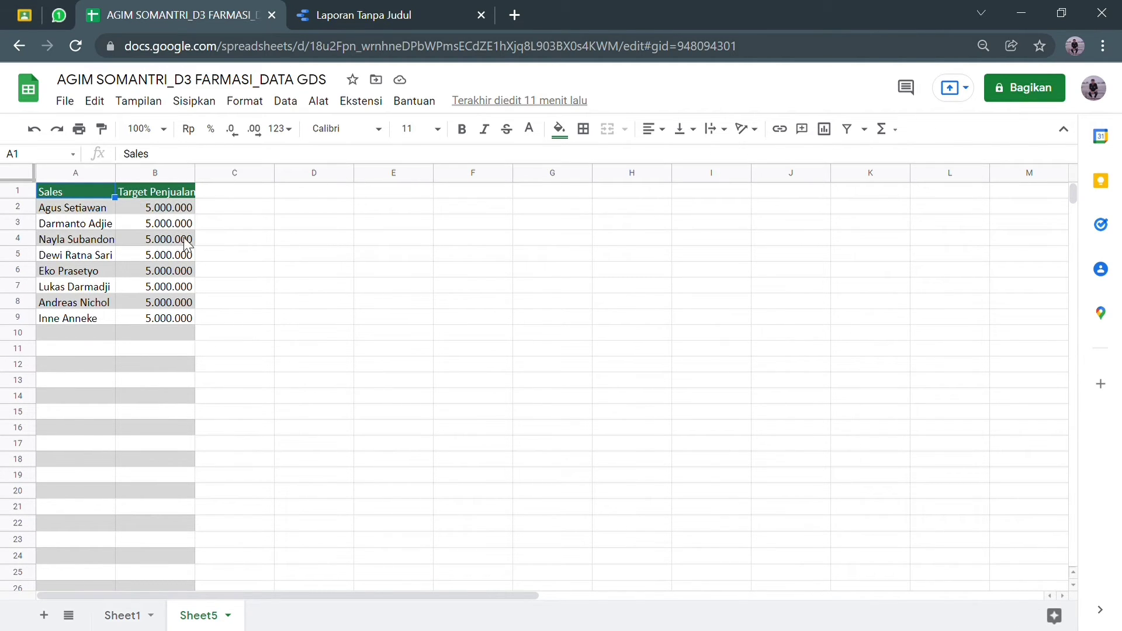
click(403, 14)
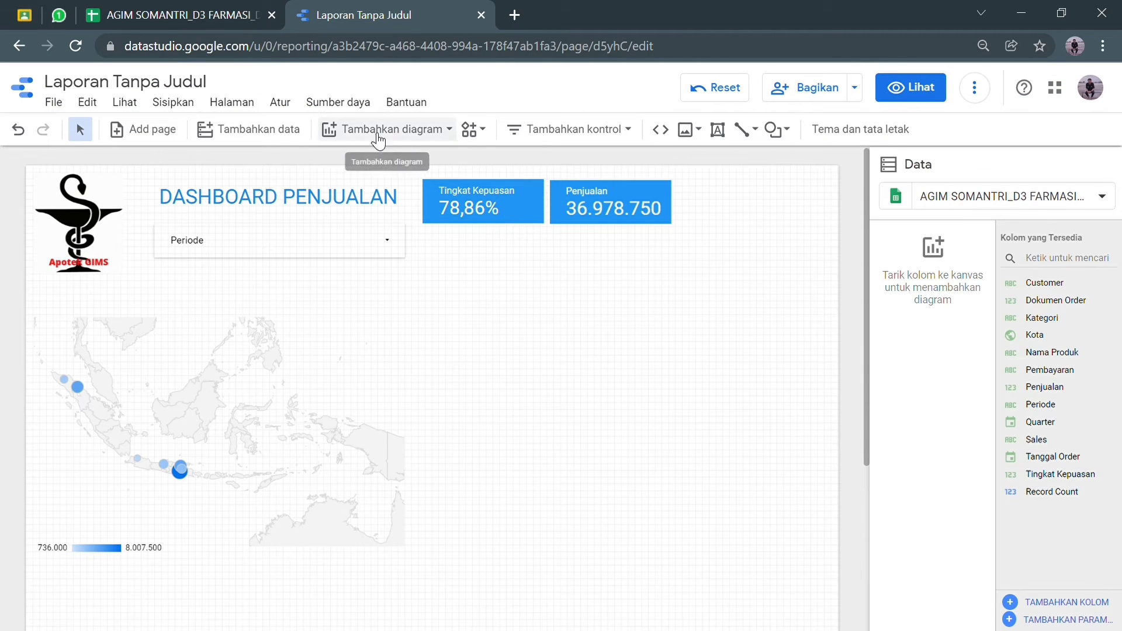
click(286, 129)
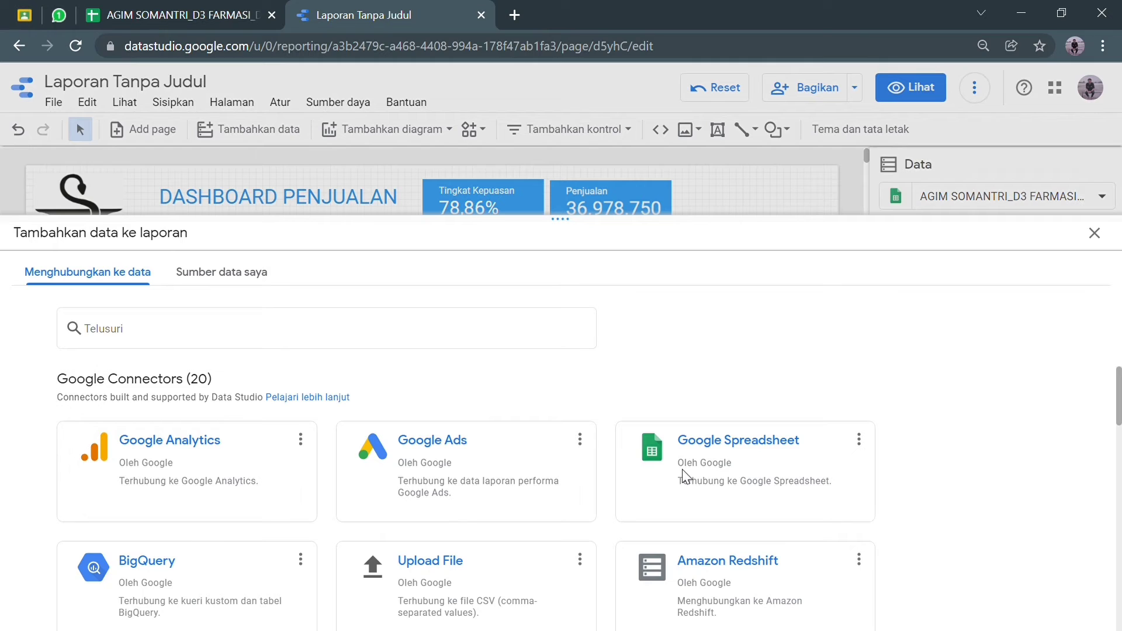
click(688, 473)
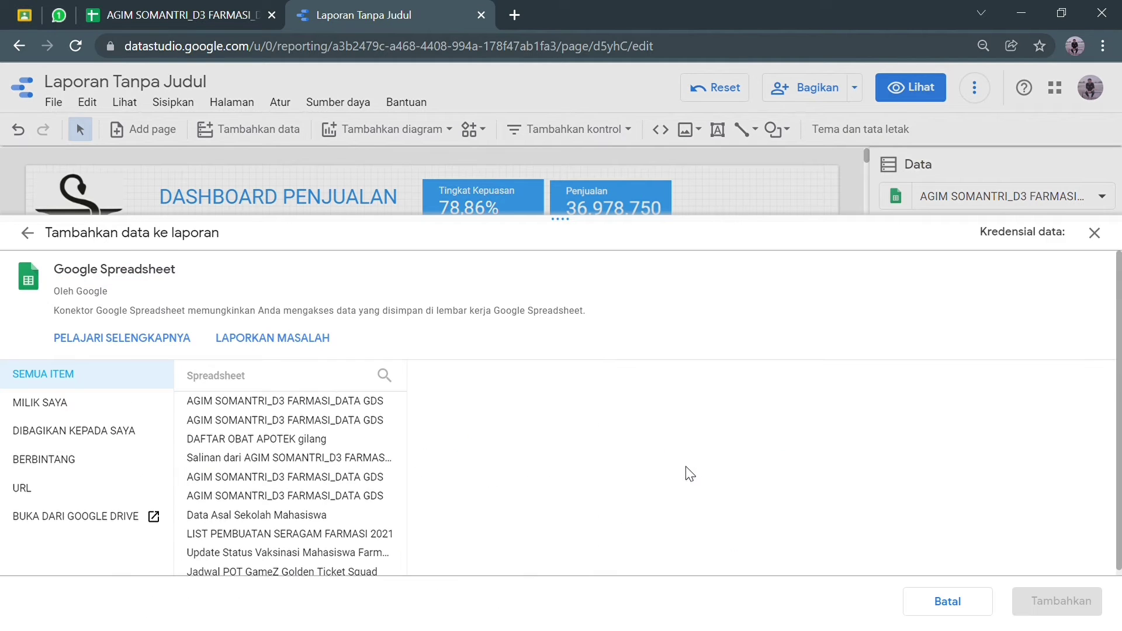
click(280, 404)
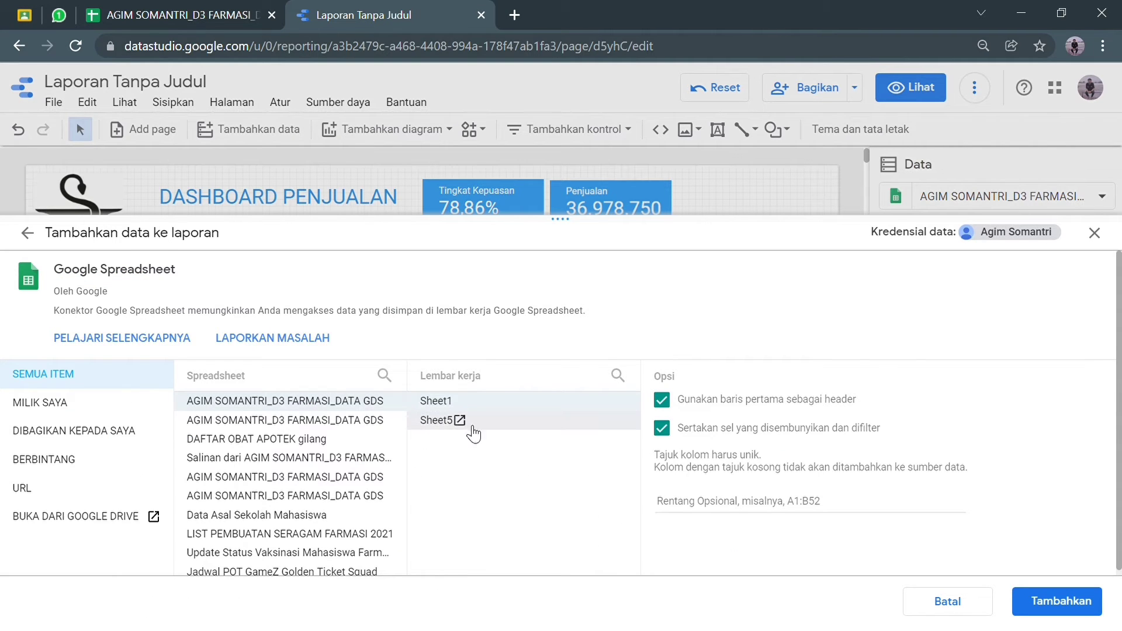
click(496, 427)
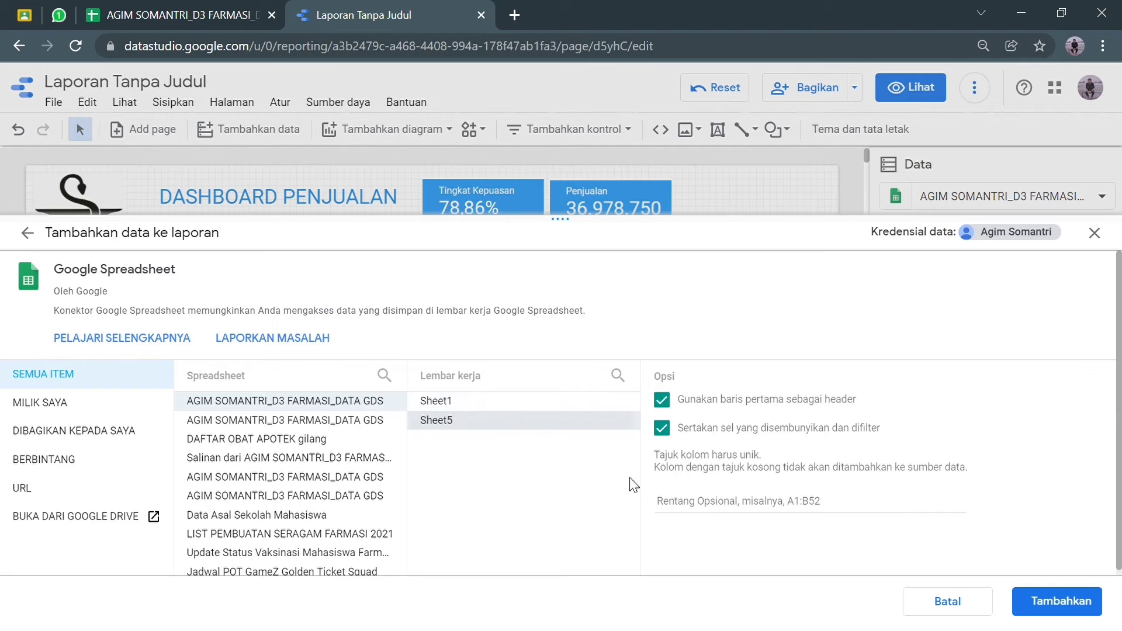
click(1033, 608)
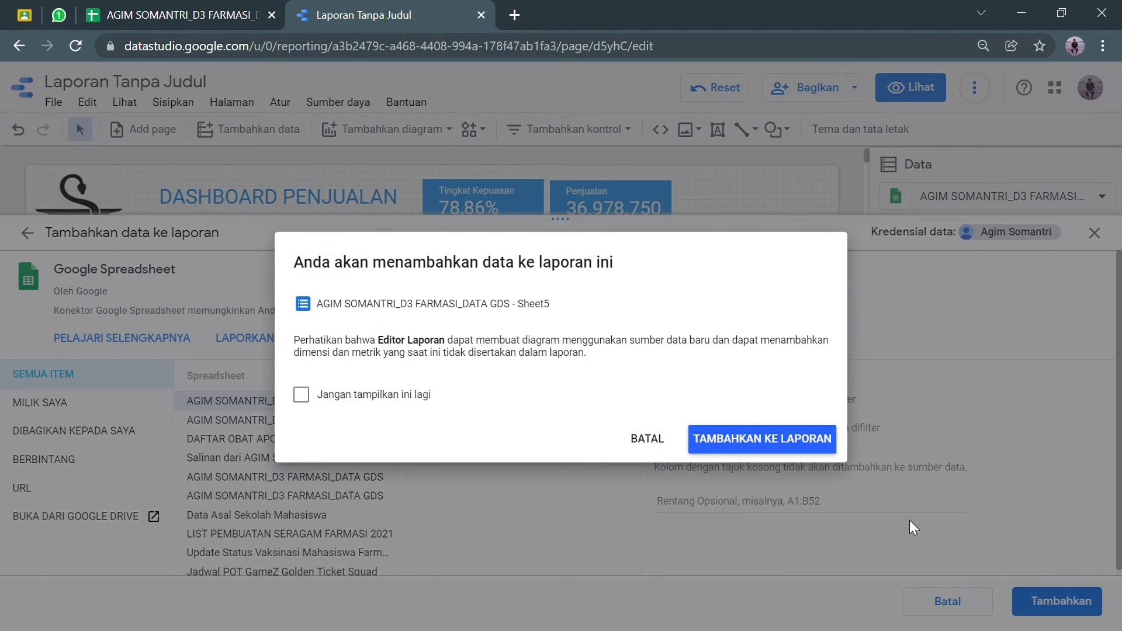
click(773, 440)
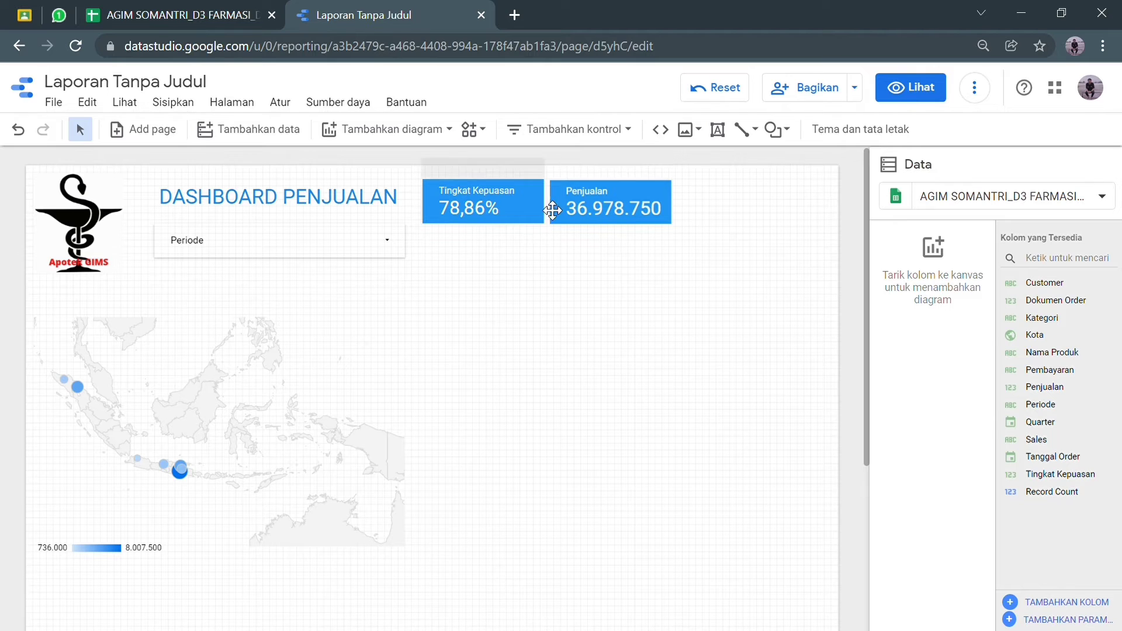
Duplicate the Penjualan scorecard, place the copy directly below the two scorecards, and stretch it across their combined width.
right_click(605, 218)
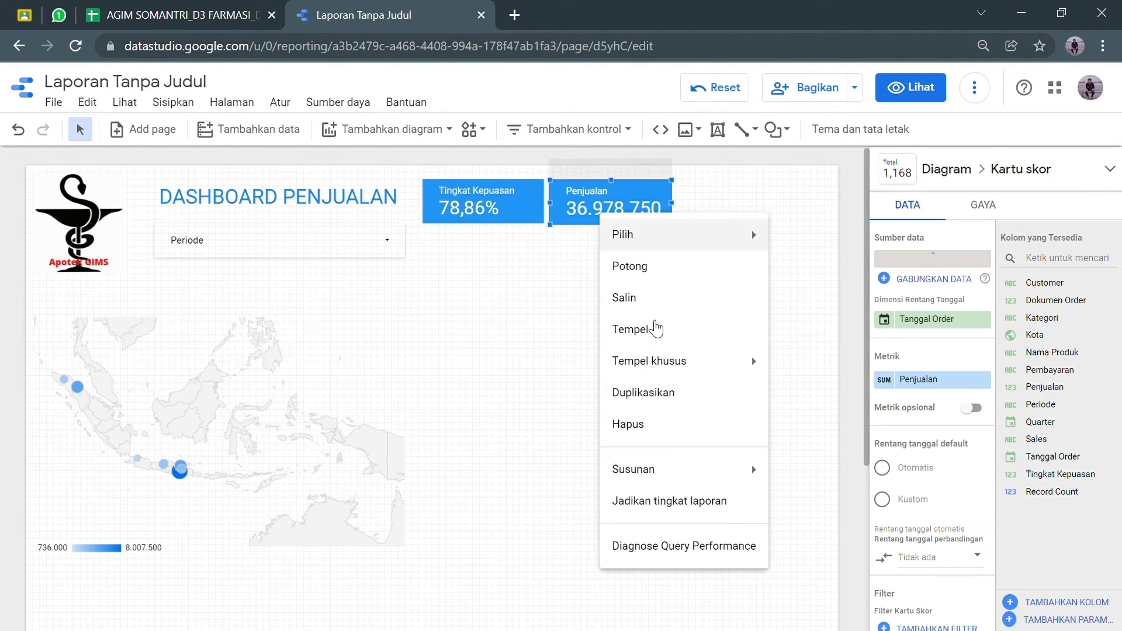
click(657, 392)
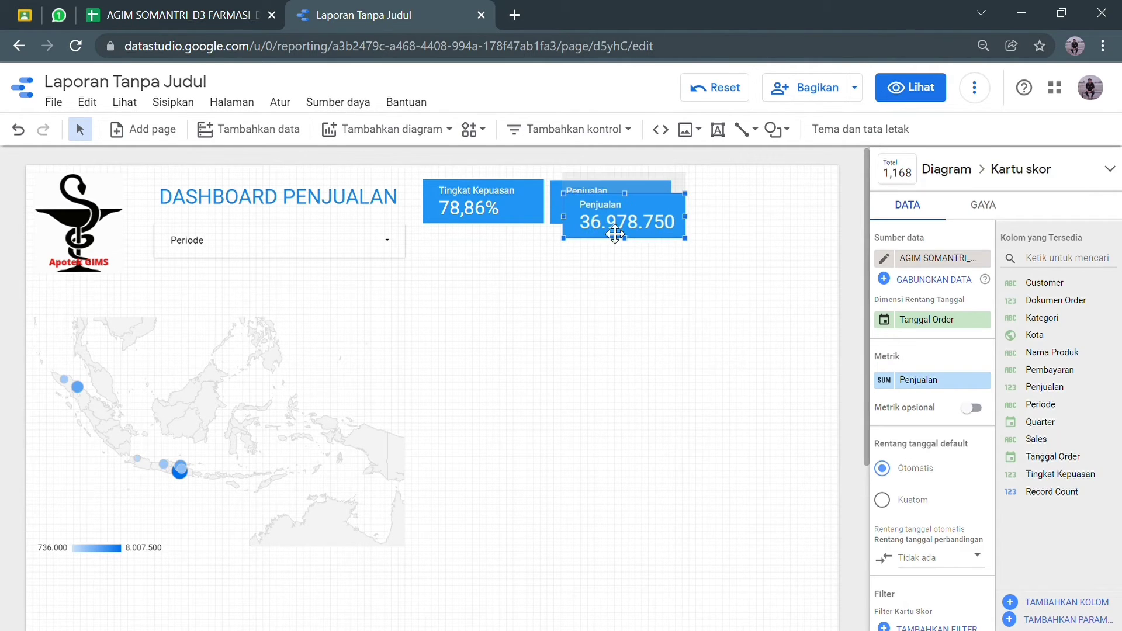
drag(615, 234, 466, 274)
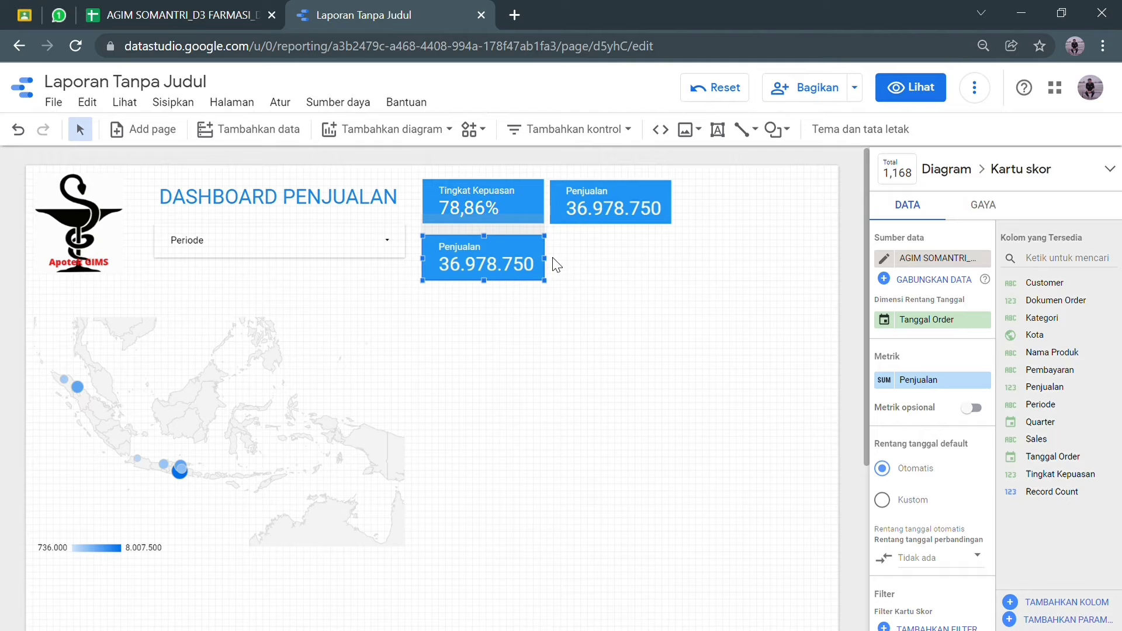
drag(554, 261, 671, 266)
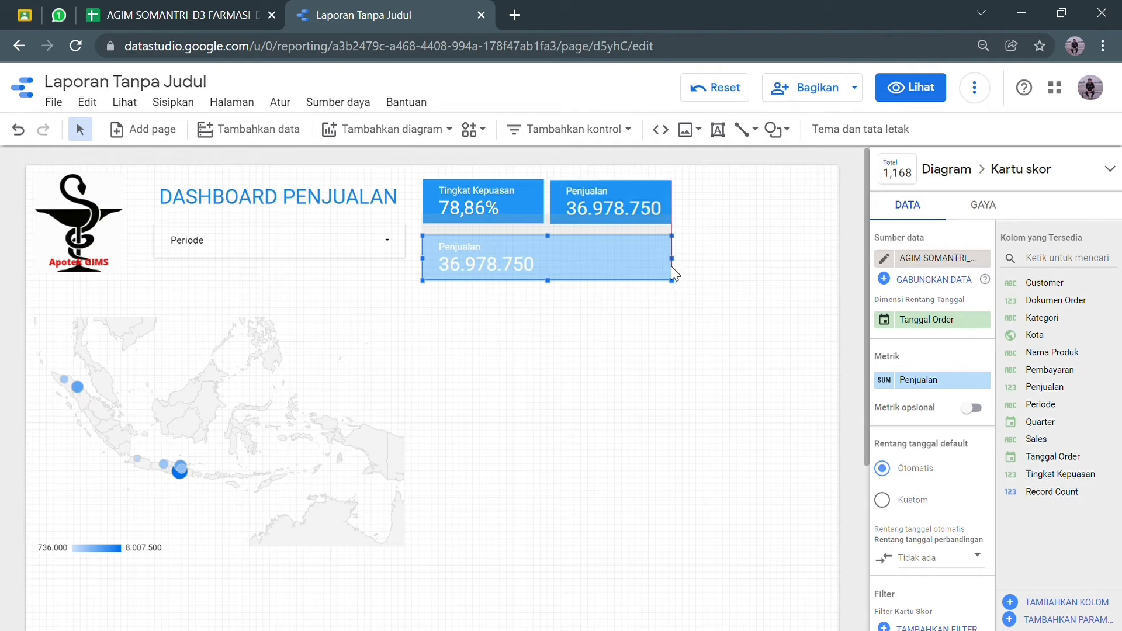
drag(618, 263, 589, 250)
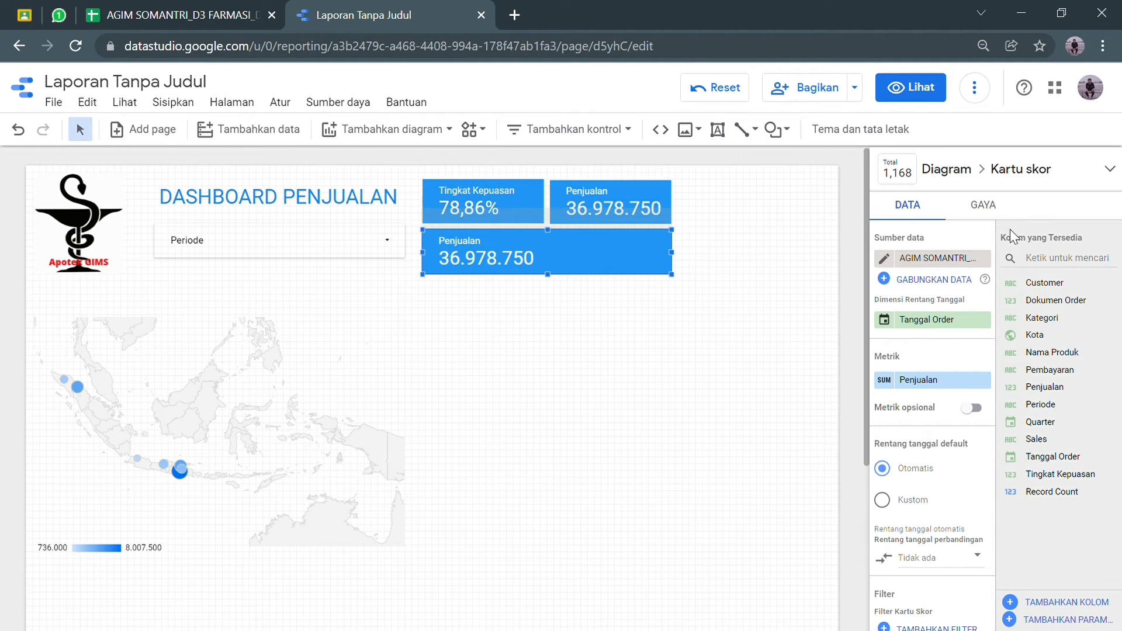
Switch the wide scorecard's data source to the Sheet5 source and centre its metric name and metric value.
click(961, 257)
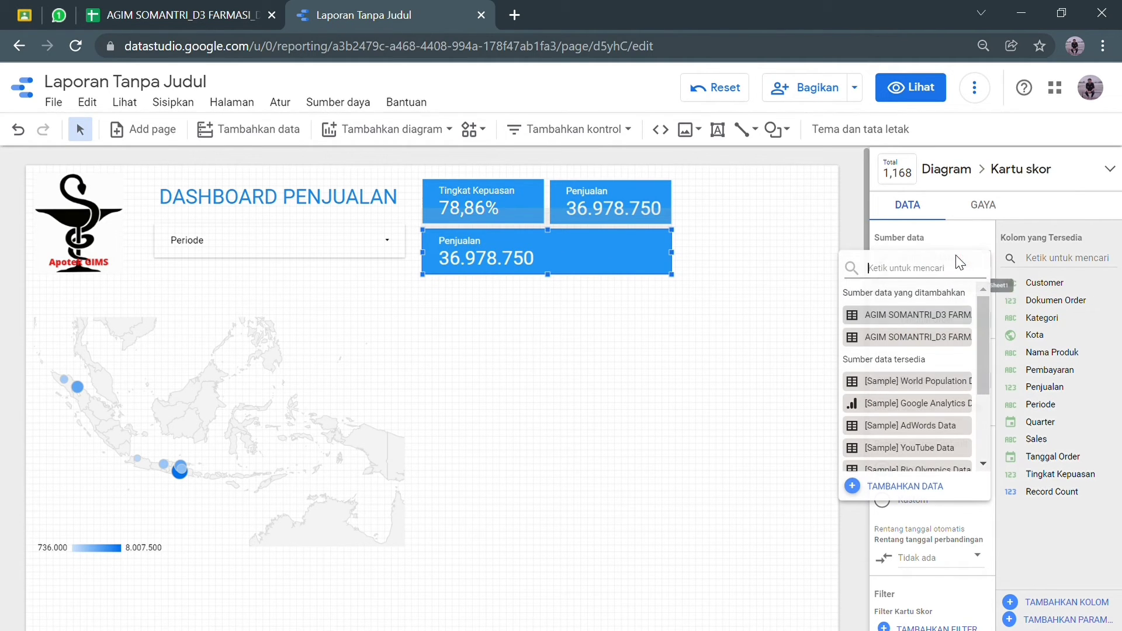
click(946, 337)
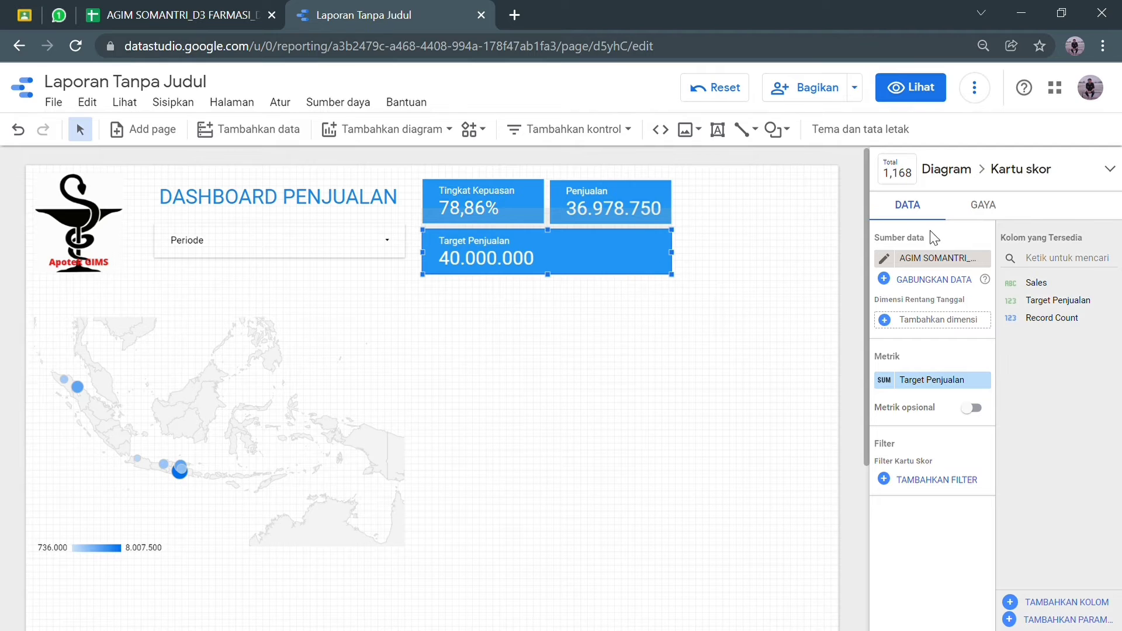
click(985, 207)
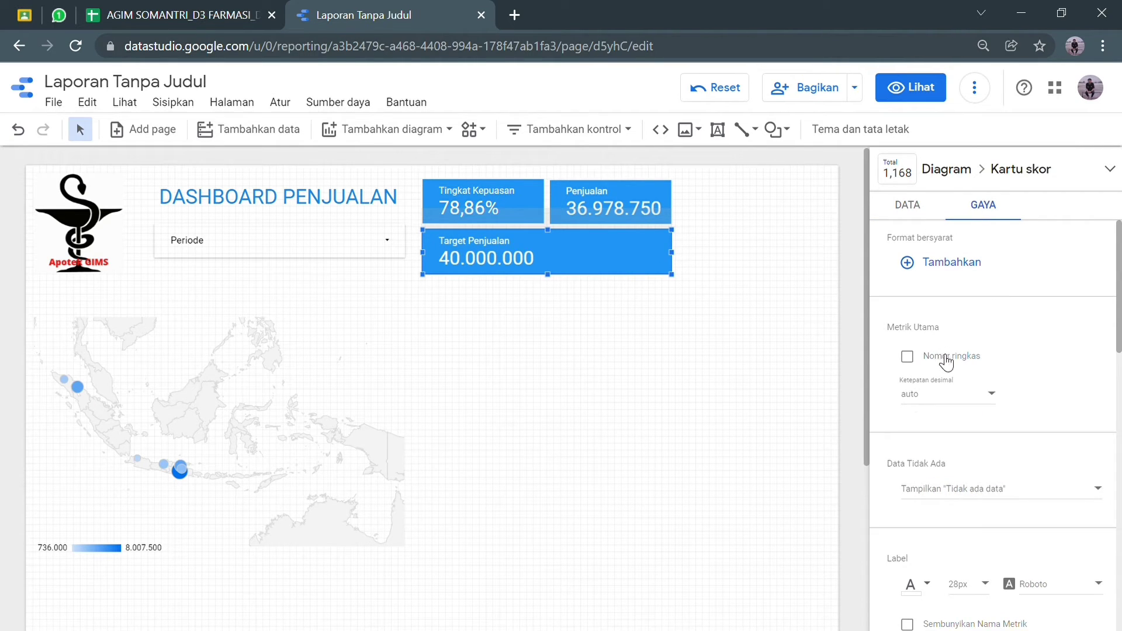
scroll(950, 374, down, 5)
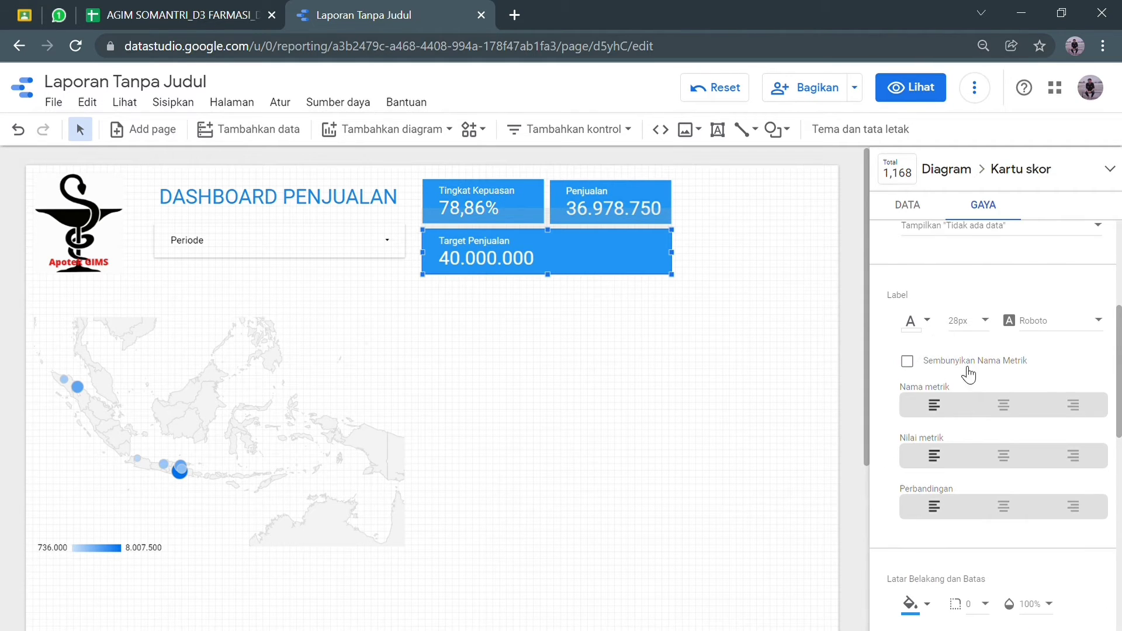
click(1006, 409)
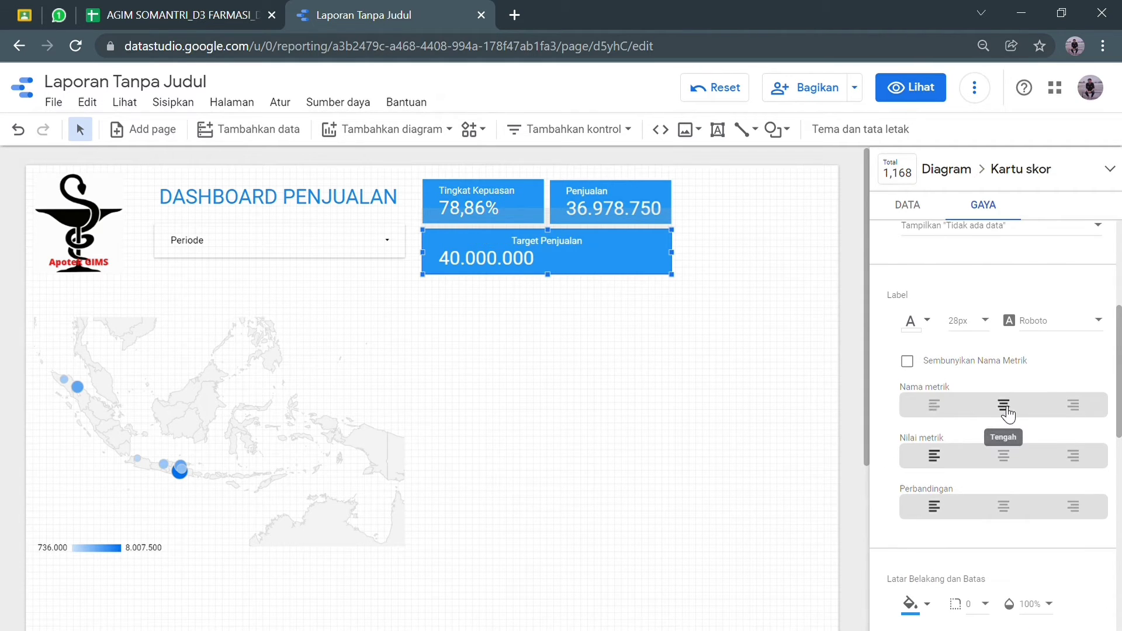
click(1004, 456)
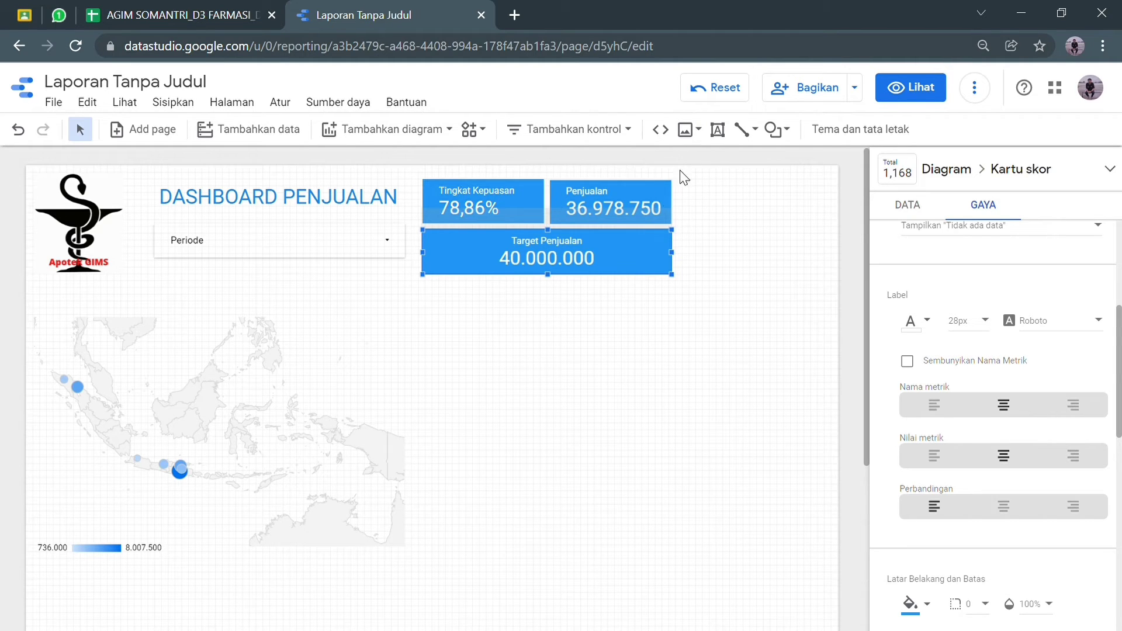
Add a drop-down control, narrow it, and place it beside the Penjualan scorecard up to the page's edge.
click(435, 131)
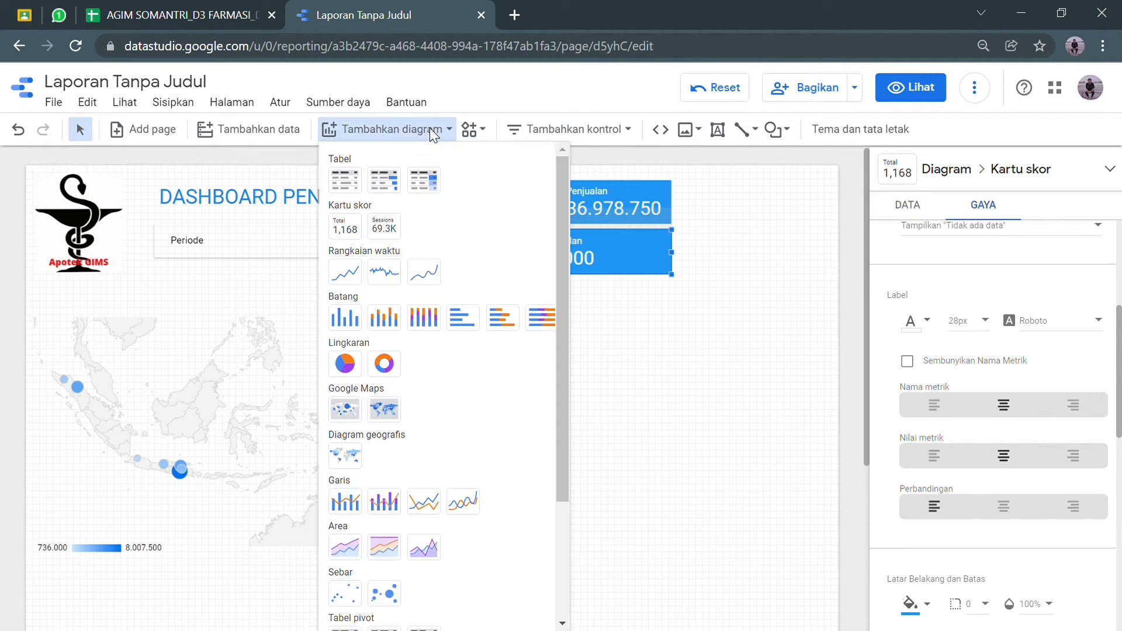
click(565, 133)
click(583, 131)
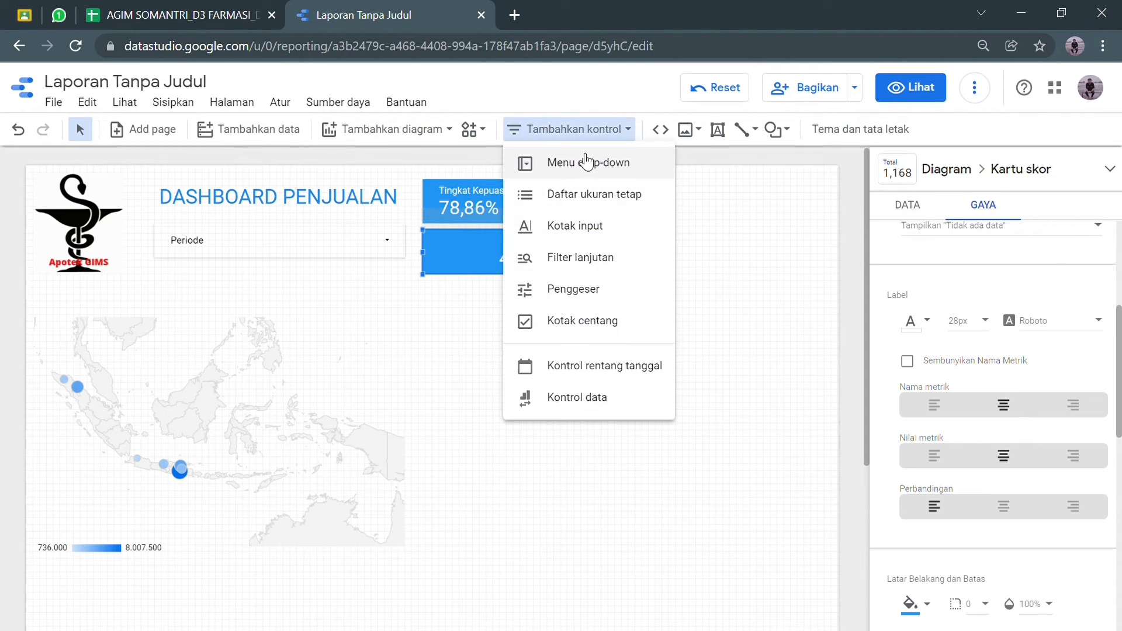
click(570, 161)
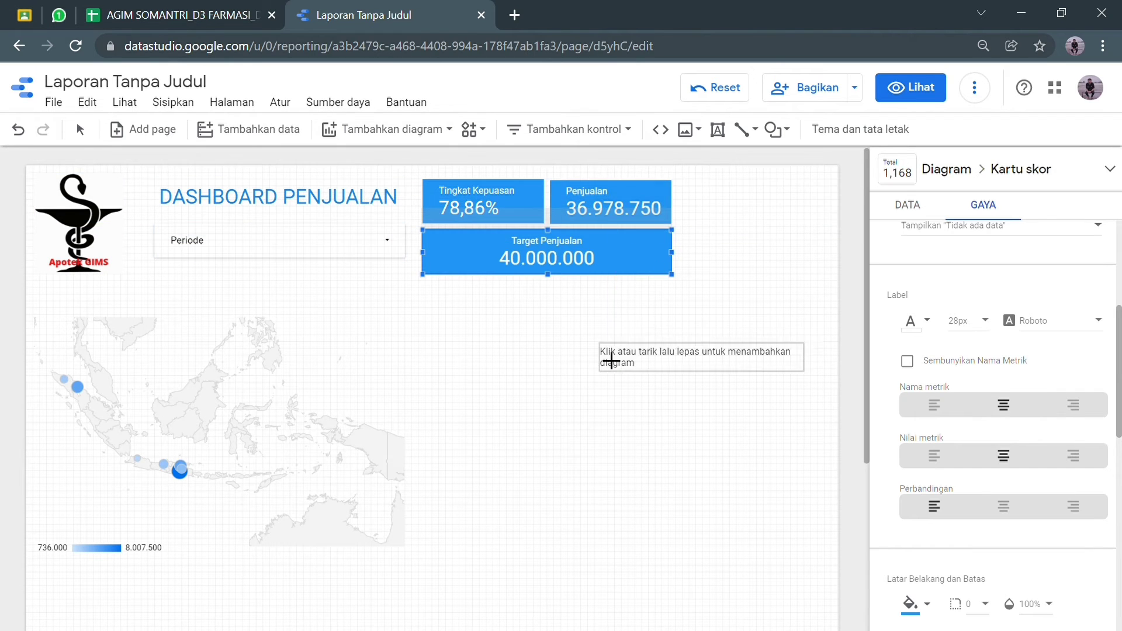
key(Escape)
click(608, 344)
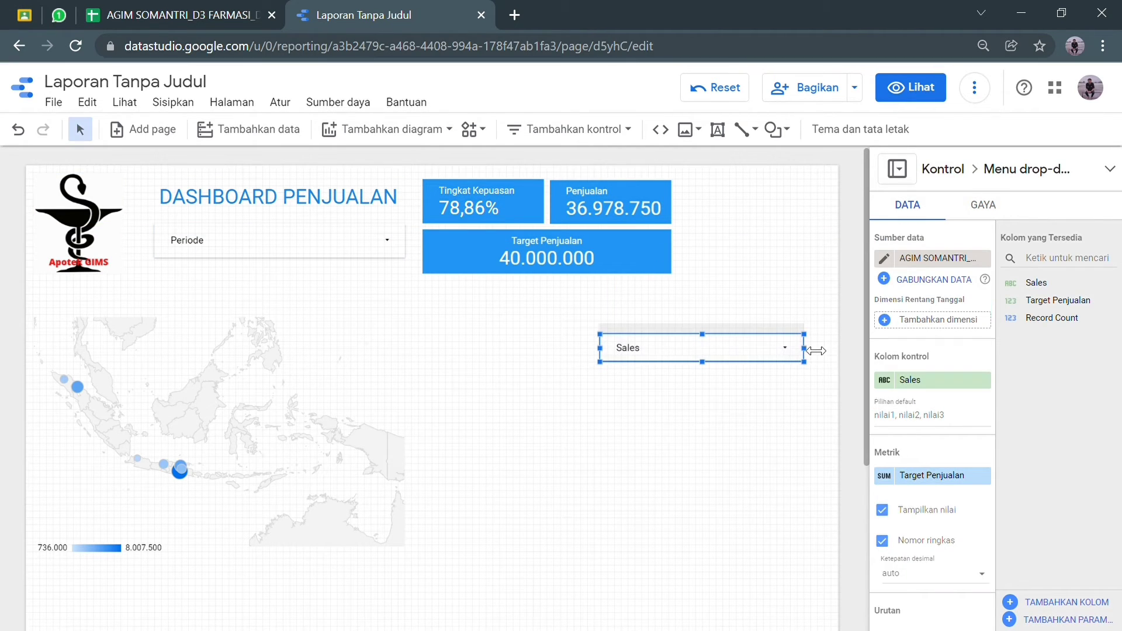
drag(724, 359, 785, 197)
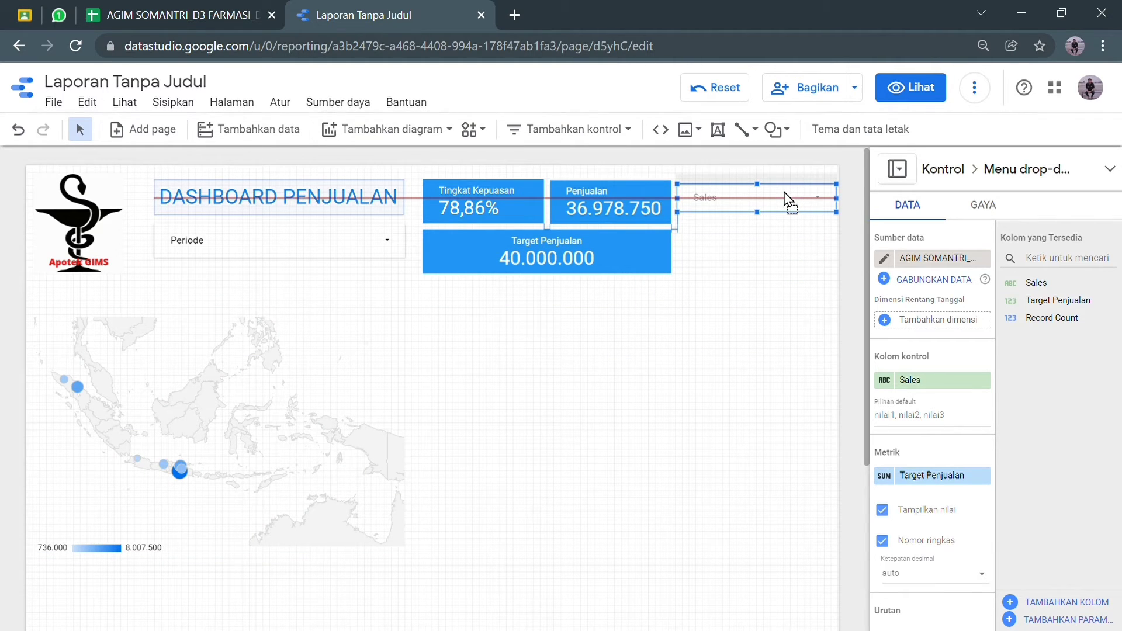
drag(785, 190, 784, 191)
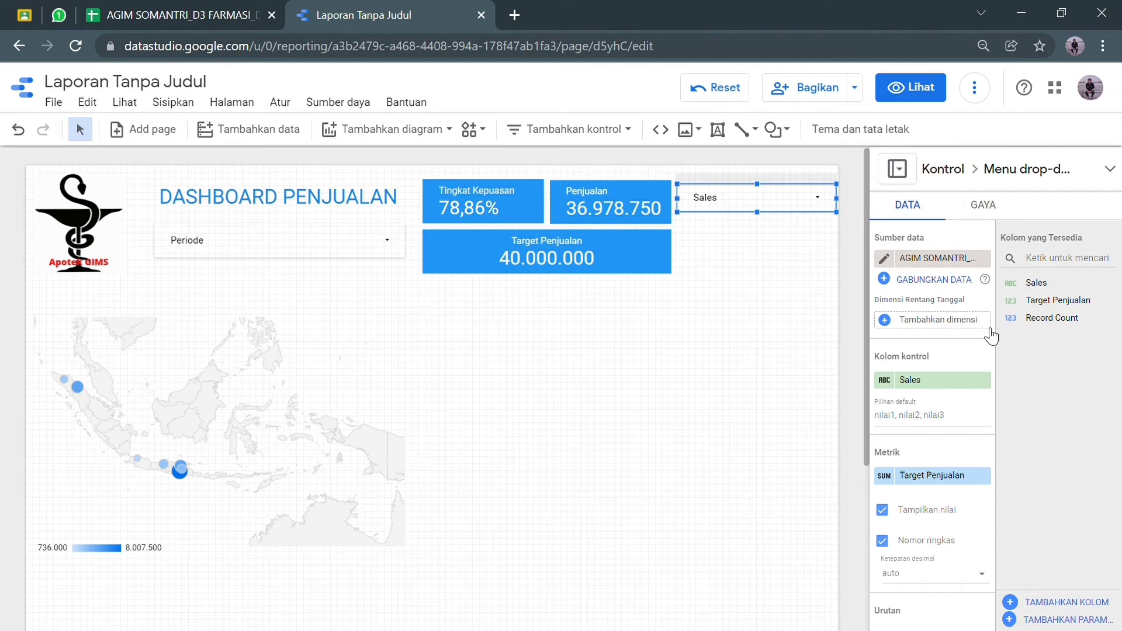
Switch the new drop-down's data source to the main sales data, set its control field to Kategori, and check its value list.
click(953, 258)
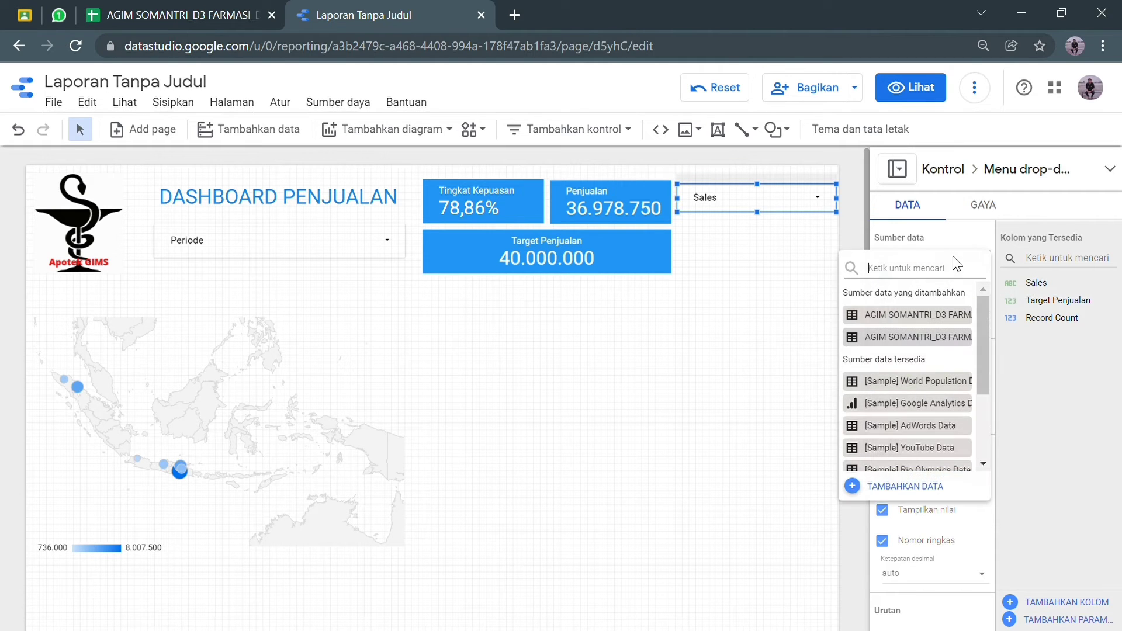
click(932, 316)
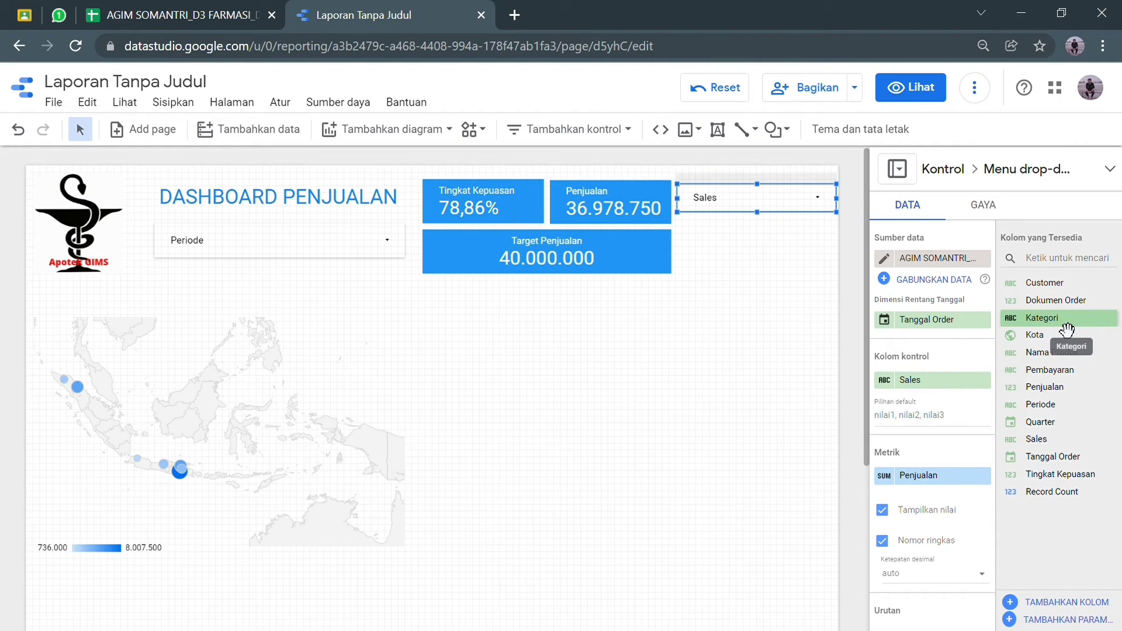
drag(1067, 330, 935, 387)
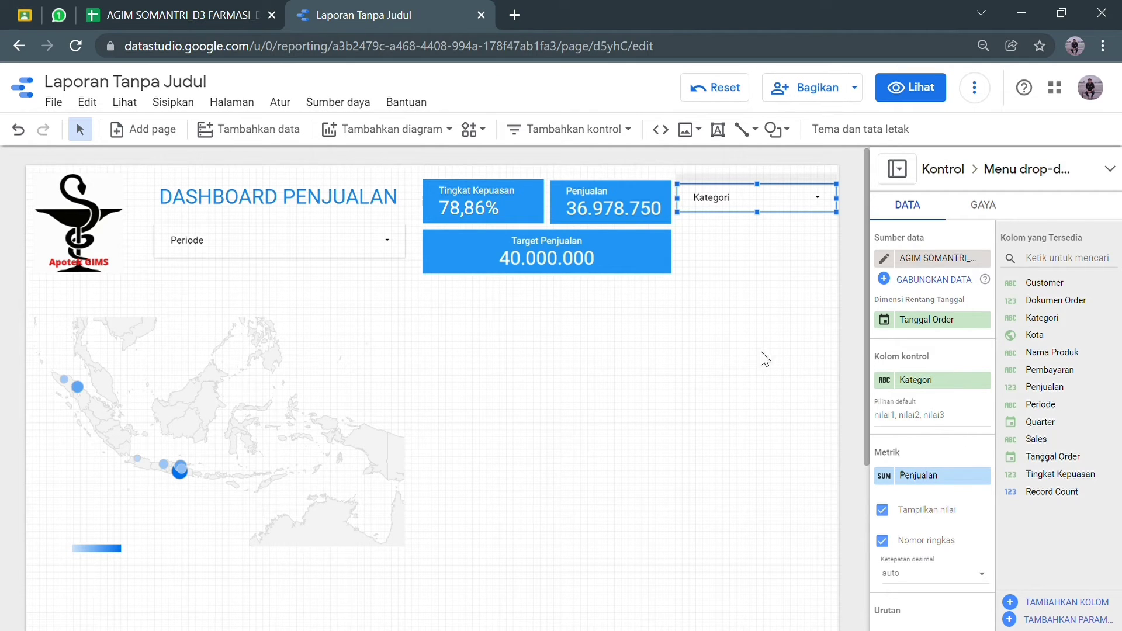
click(766, 281)
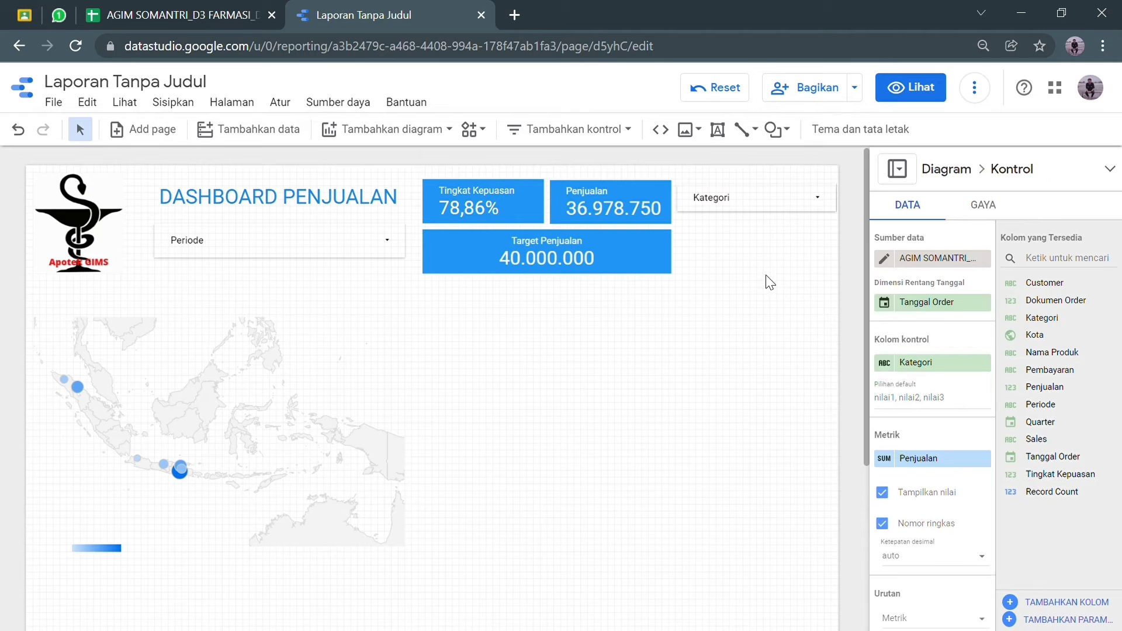
click(777, 199)
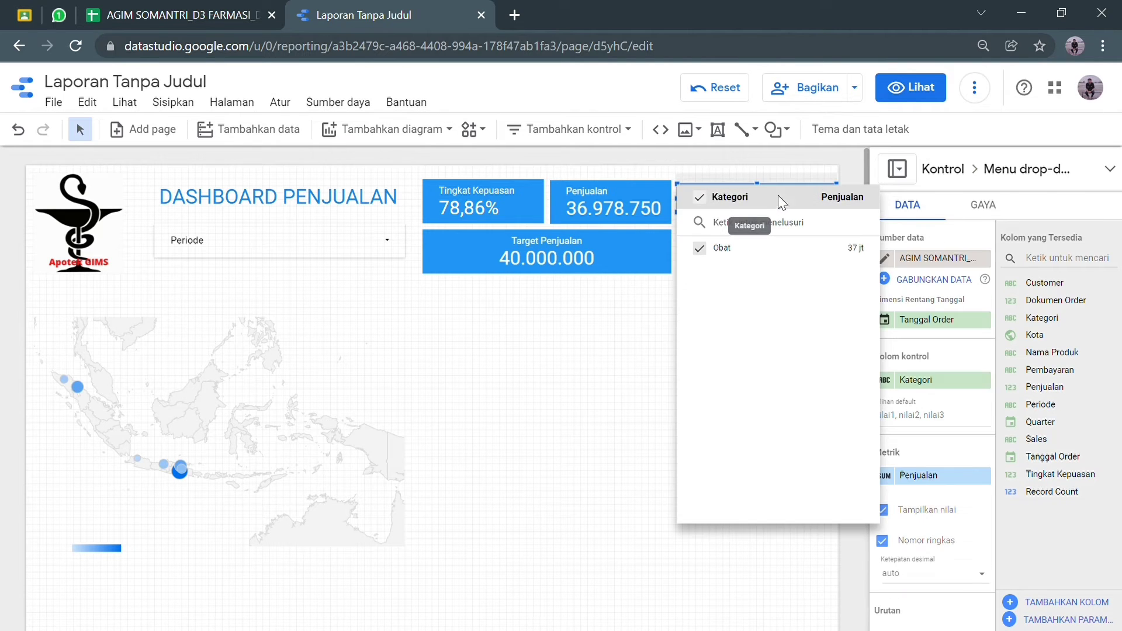
click(596, 340)
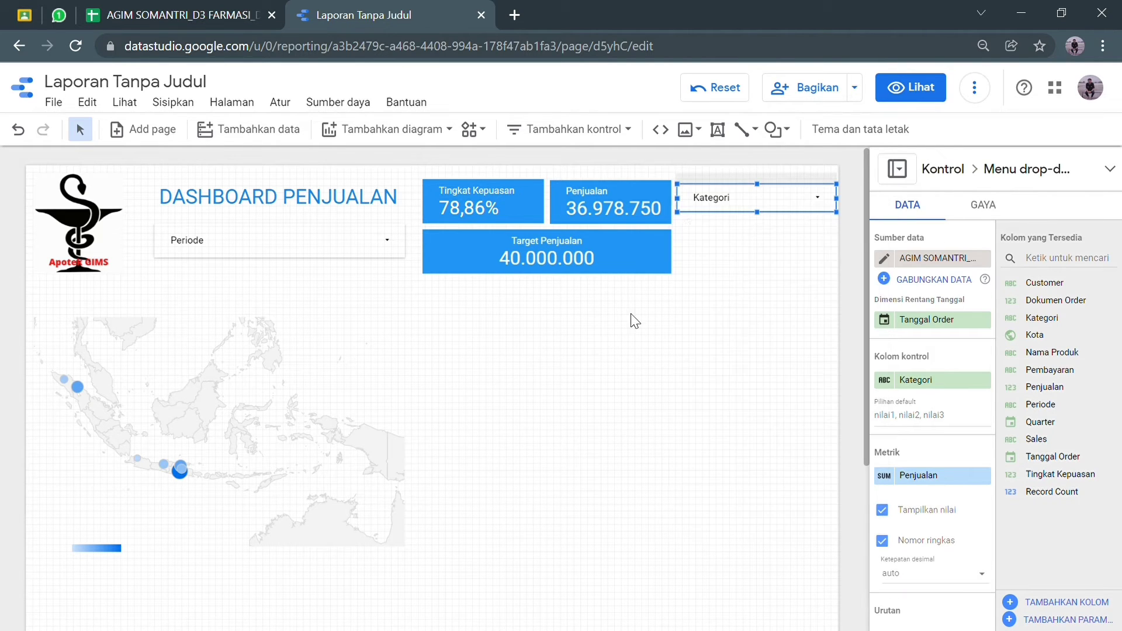
Duplicate the Kategori drop-down three times and stack the copies directly below one another under the original.
right_click(765, 194)
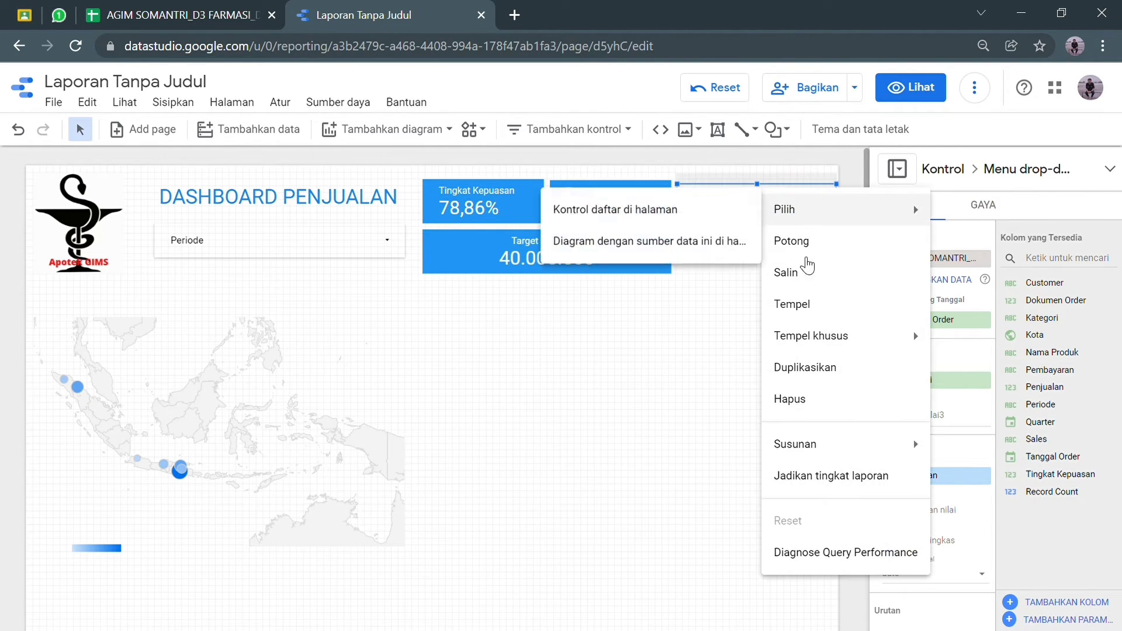
click(805, 368)
drag(796, 214, 786, 236)
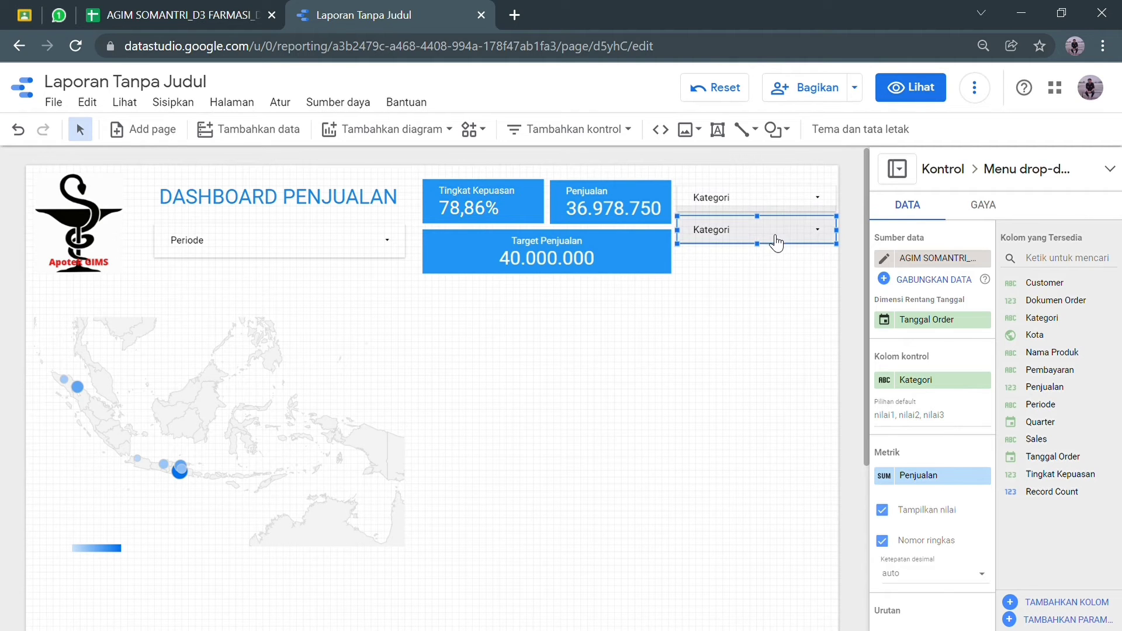
right_click(772, 237)
mouse_move(820, 386)
click(823, 410)
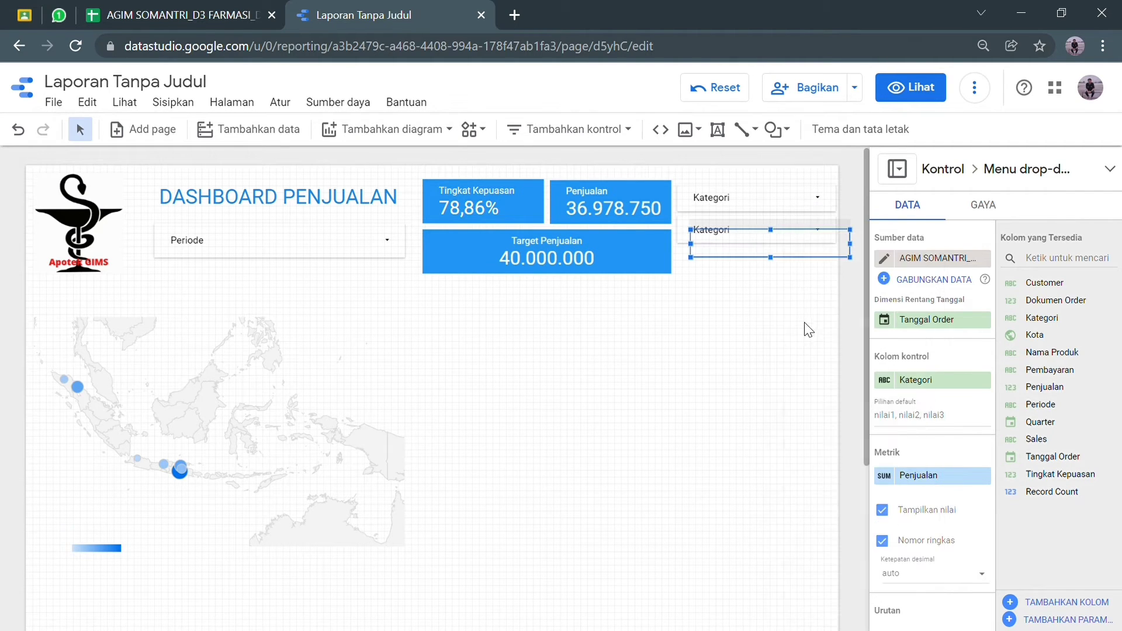
mouse_move(791, 243)
mouse_down()
mouse_move(789, 261)
mouse_move(777, 257)
mouse_up()
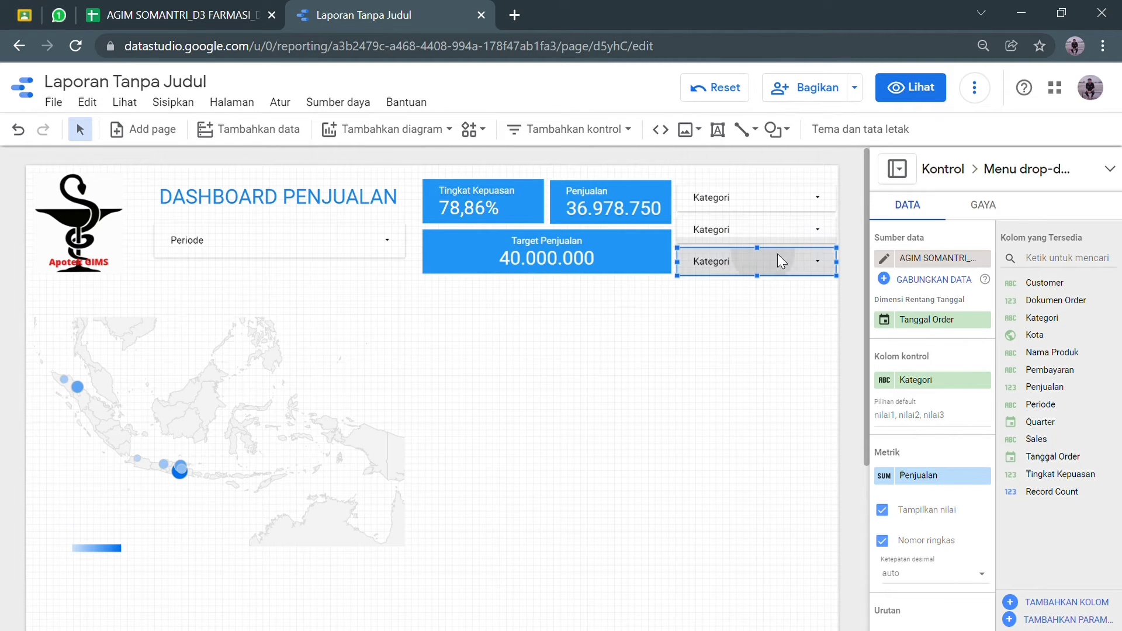
right_click(777, 256)
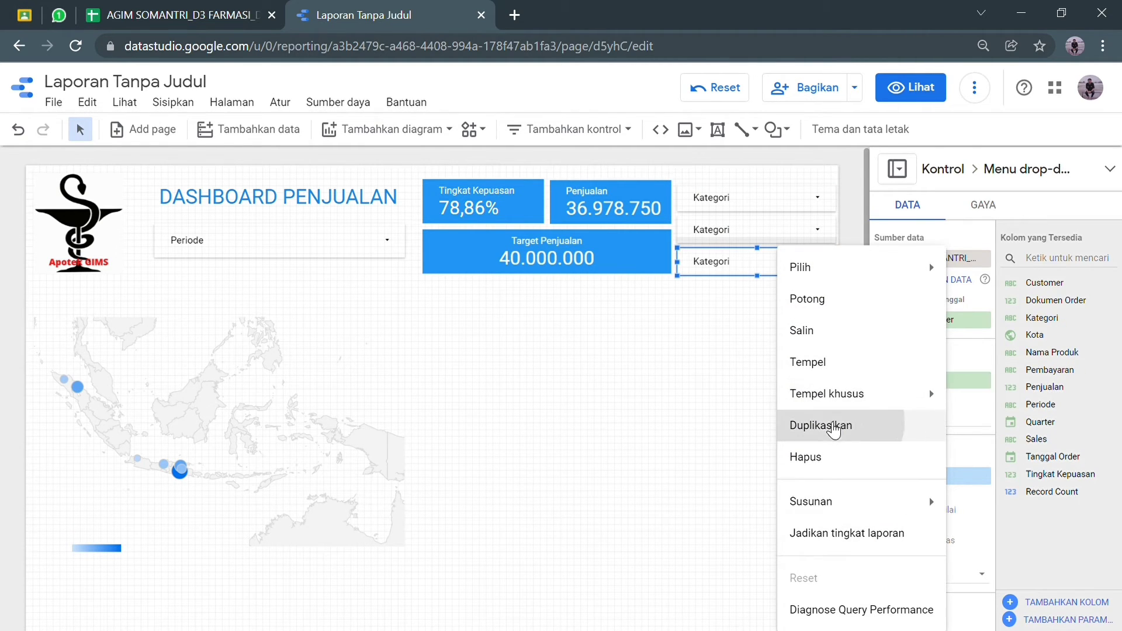
click(806, 426)
drag(795, 280, 779, 297)
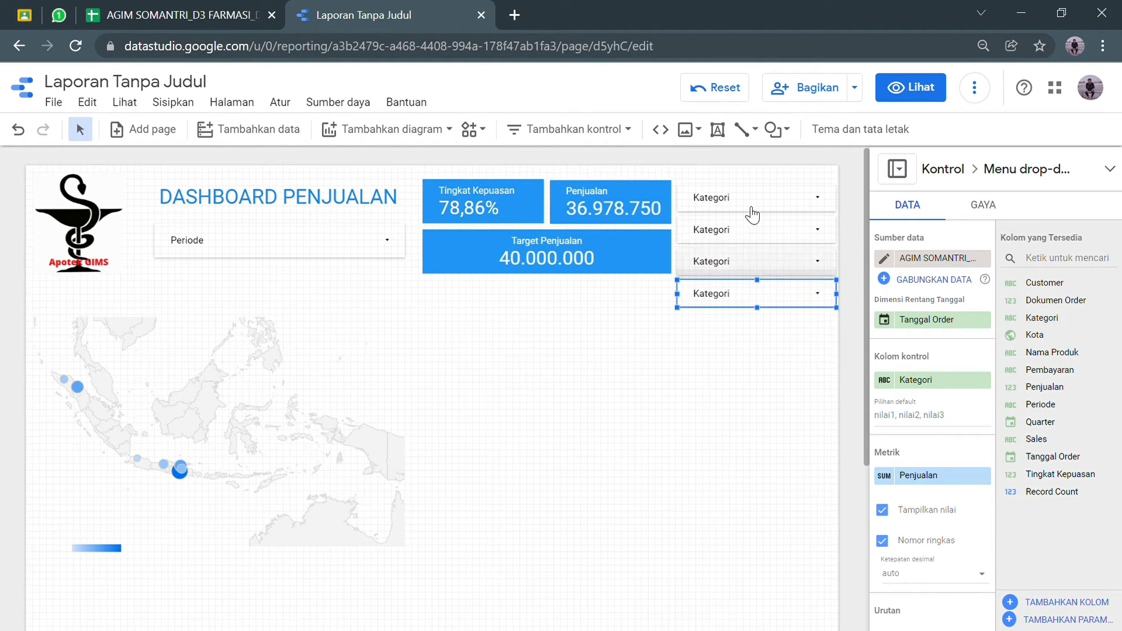
Set the second drop-down's control field to Sales and check its value list.
click(740, 246)
click(754, 240)
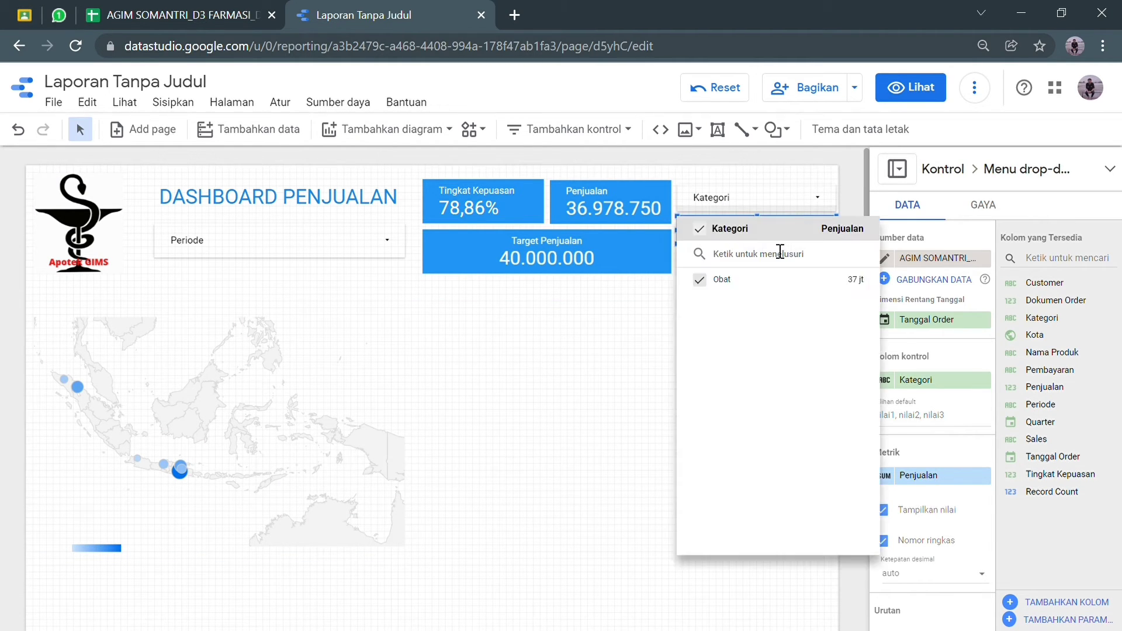
click(628, 379)
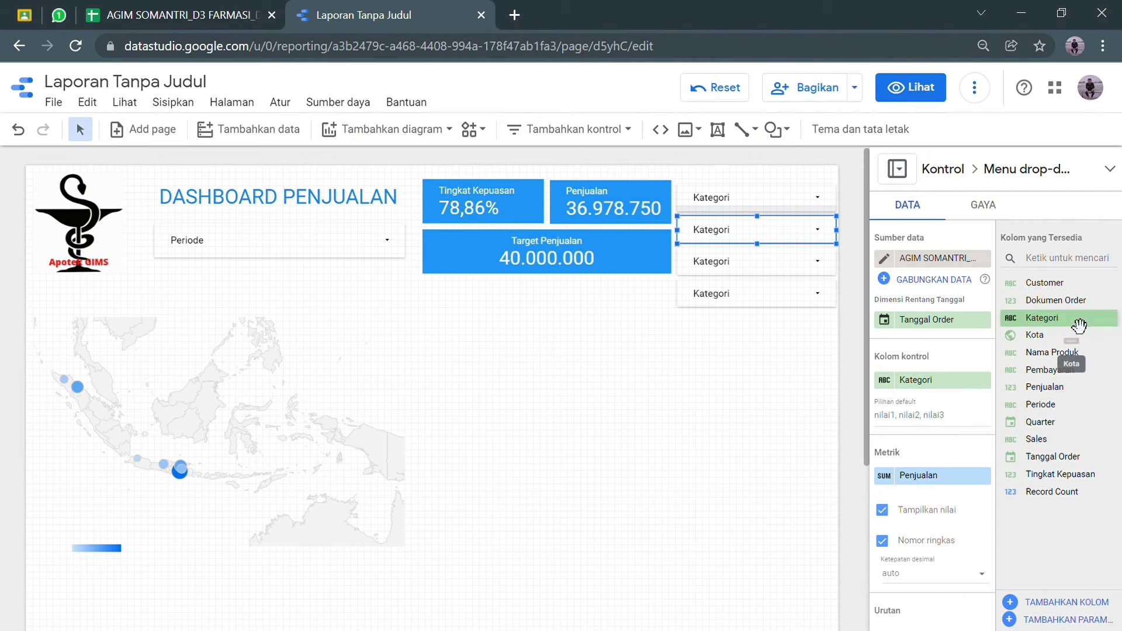
drag(1076, 444, 953, 390)
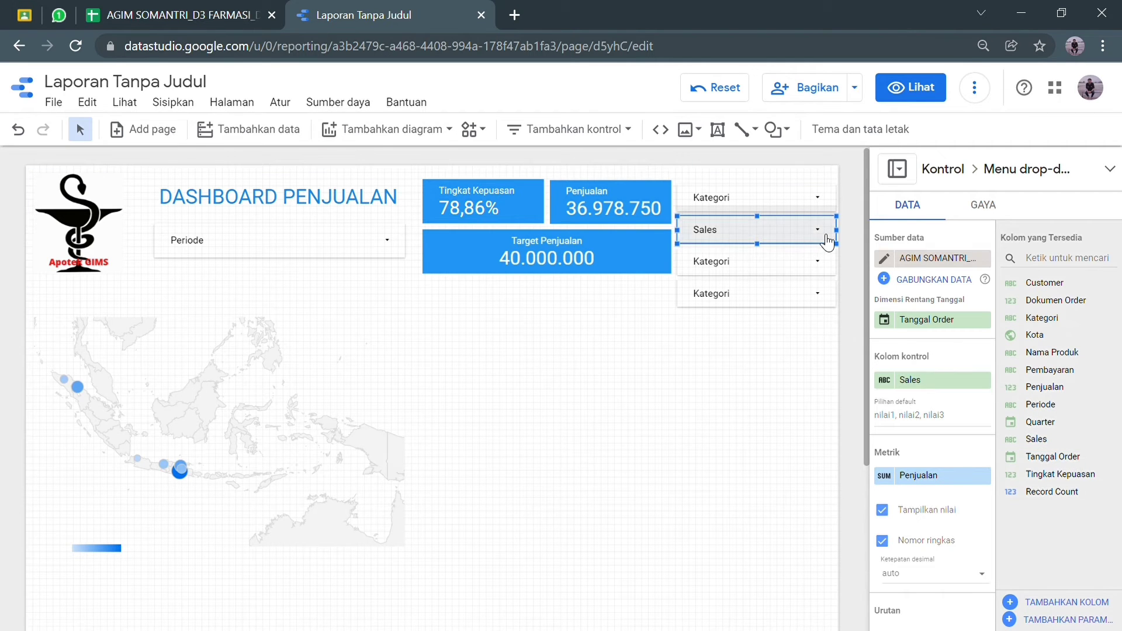
click(724, 229)
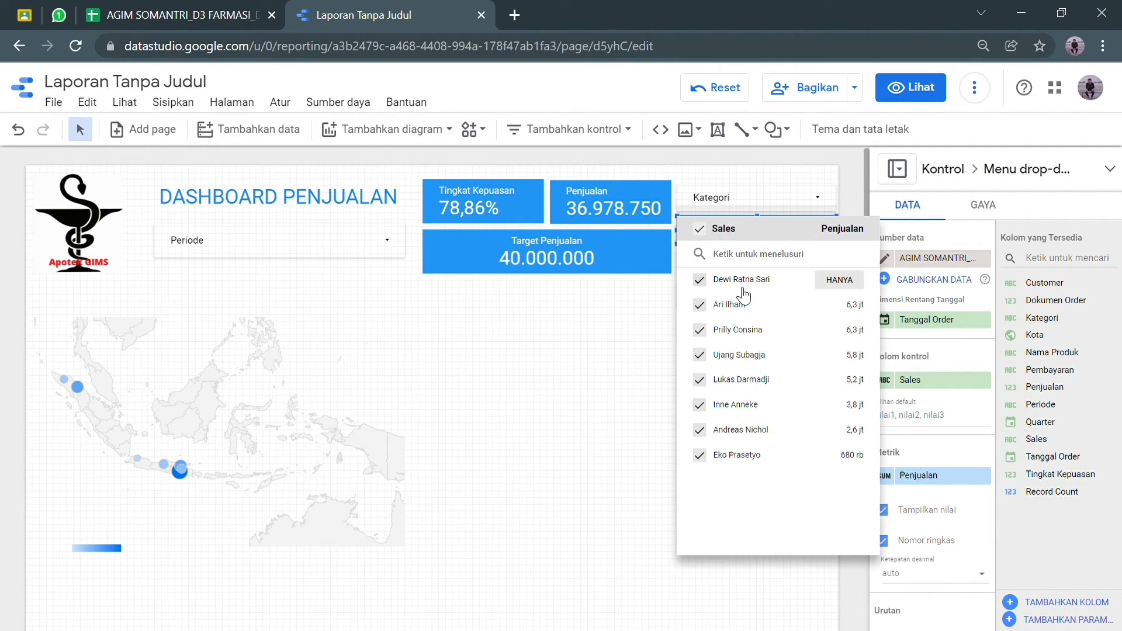
click(605, 416)
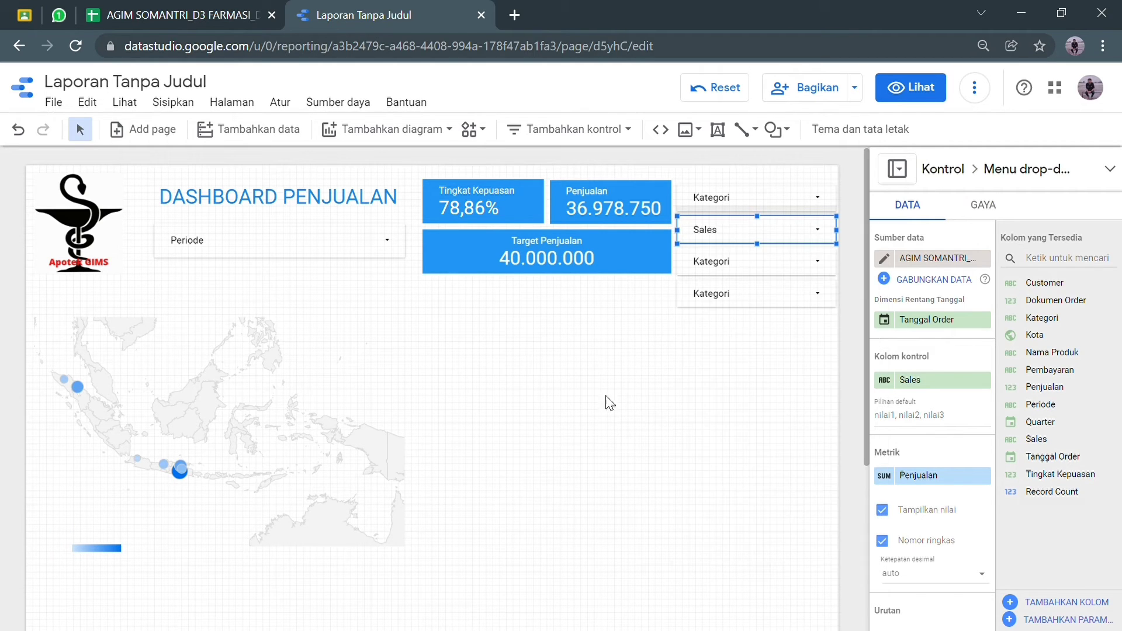
Set the third drop-down's control field to Nama Produk and look through its value list.
click(789, 266)
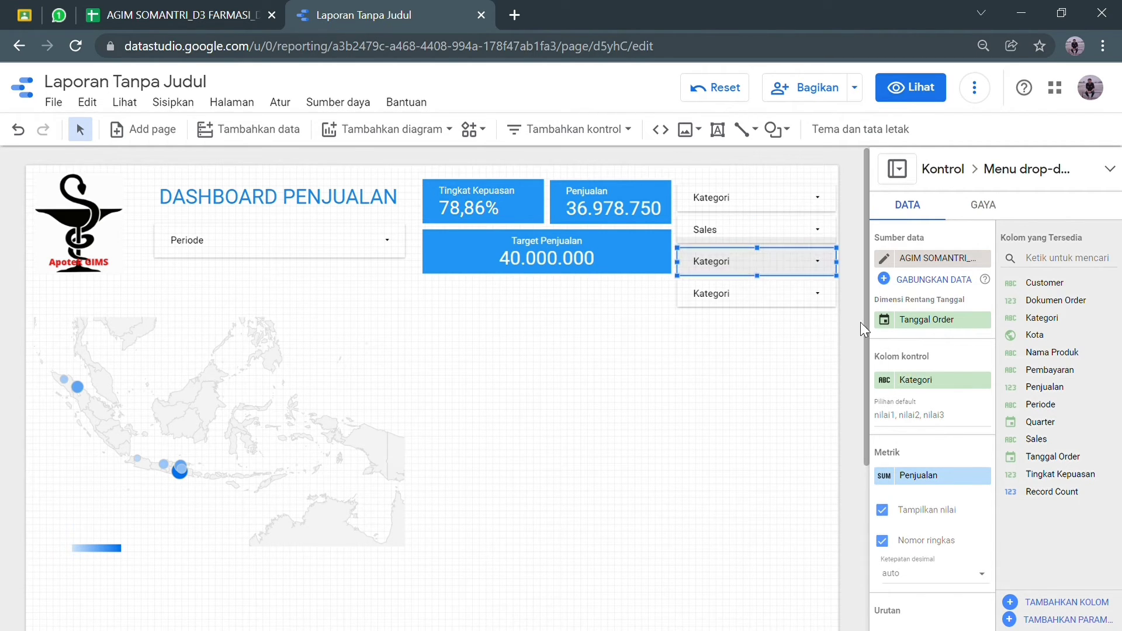
drag(1099, 376, 956, 391)
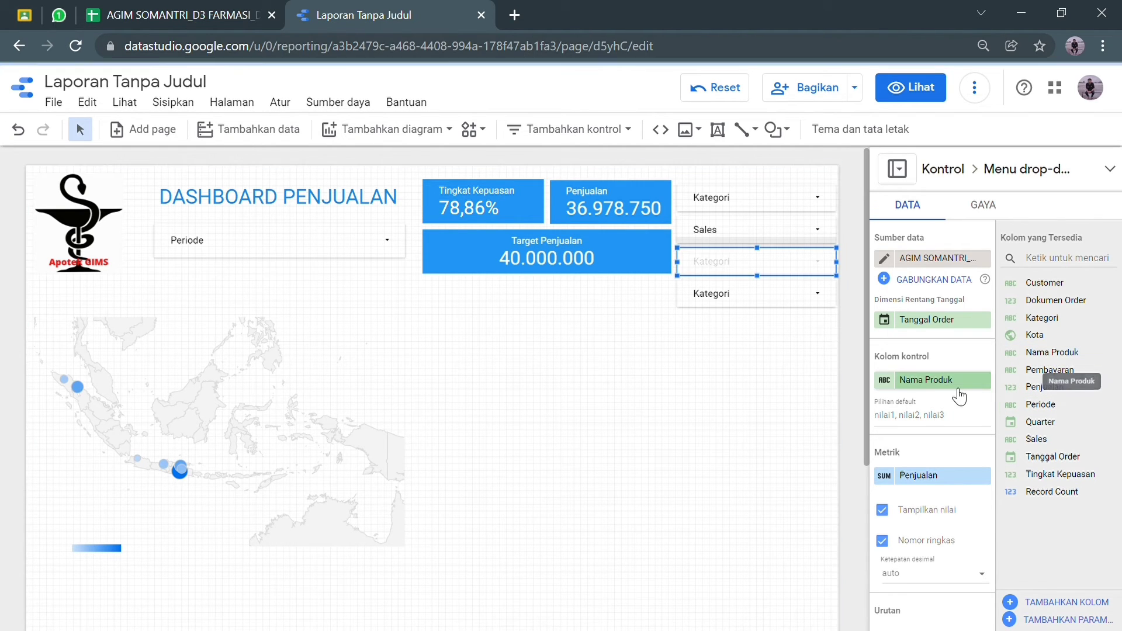
click(816, 261)
scroll(783, 352, down, 5)
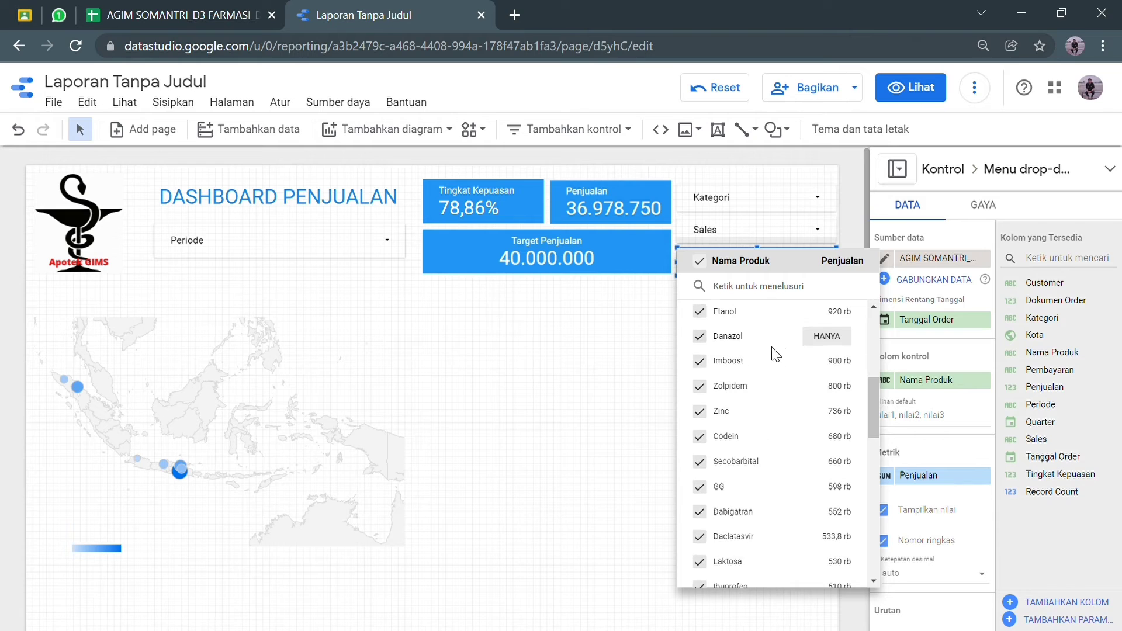
click(585, 419)
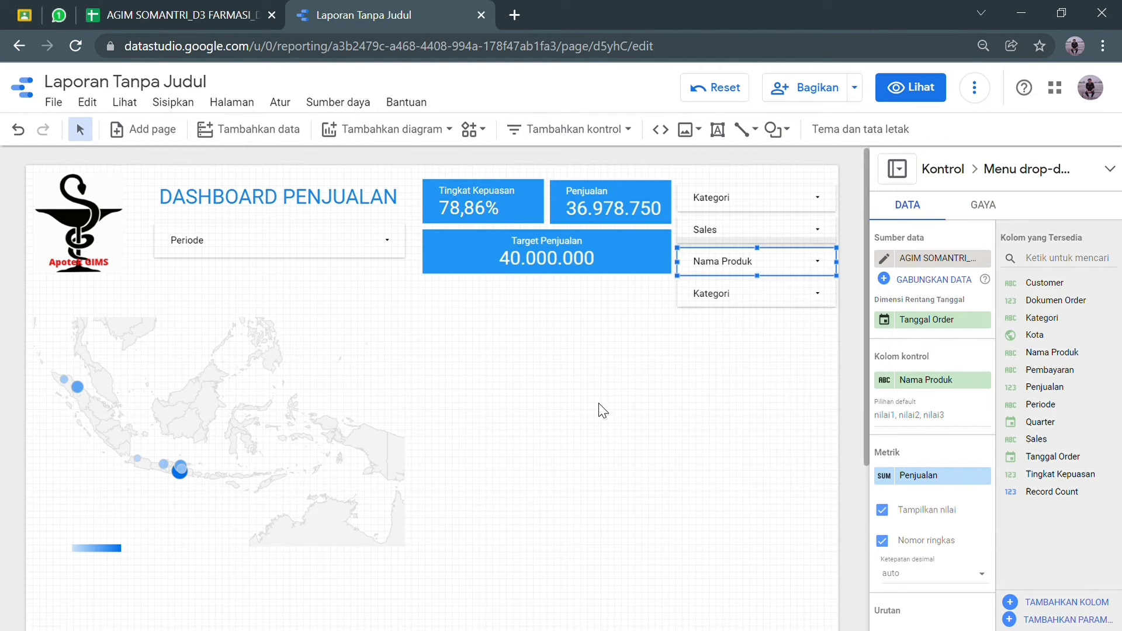
Set the fourth drop-down's control field to Customer and deselect it.
click(785, 299)
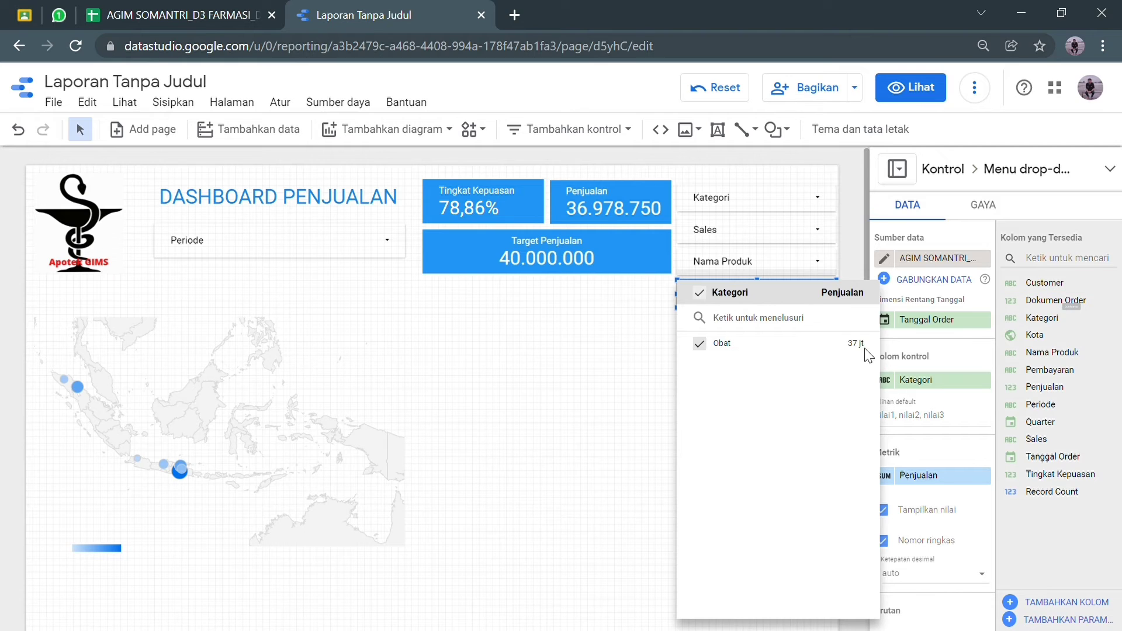
drag(1043, 282, 932, 380)
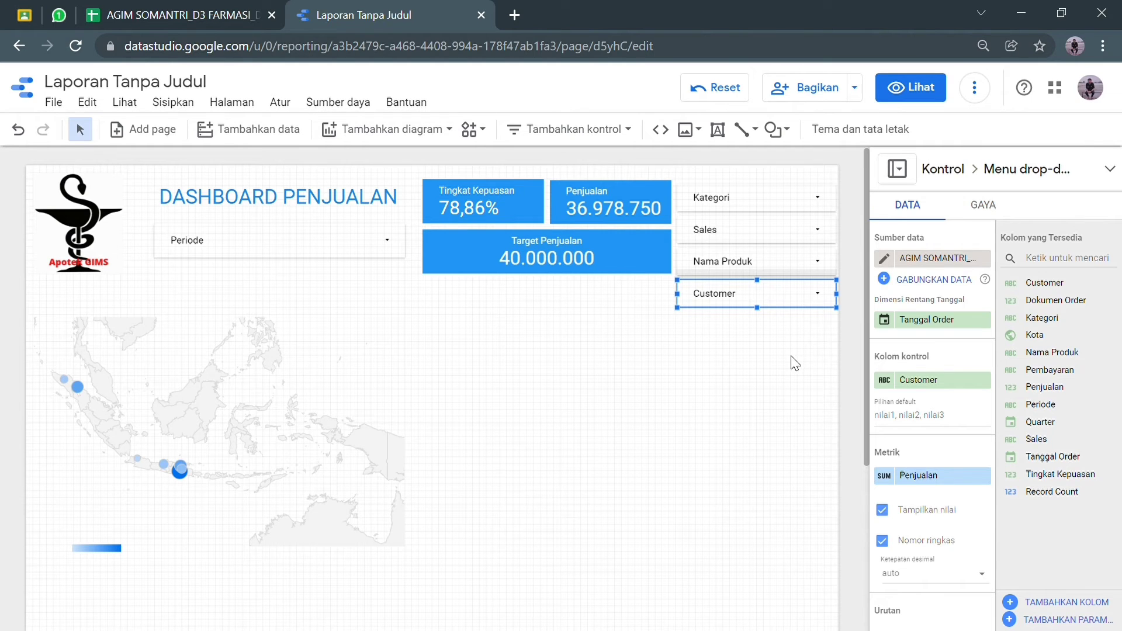
click(767, 380)
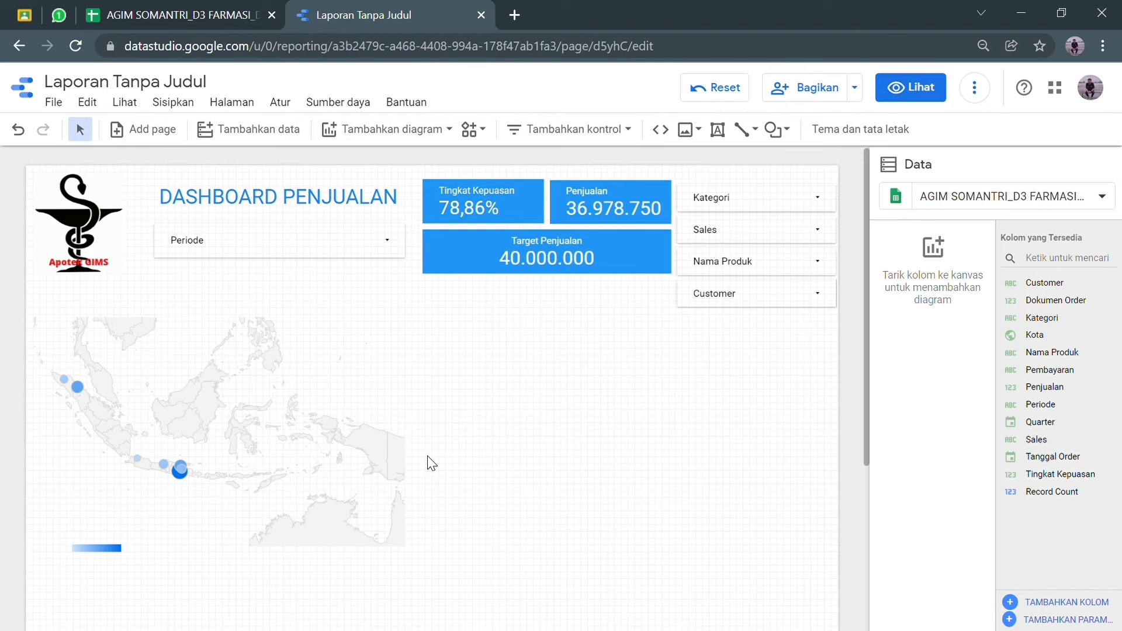
Insert a stacked column chart below the scorecards beside the map, and enlarge it to reach the drop-downs' outer edge.
click(388, 129)
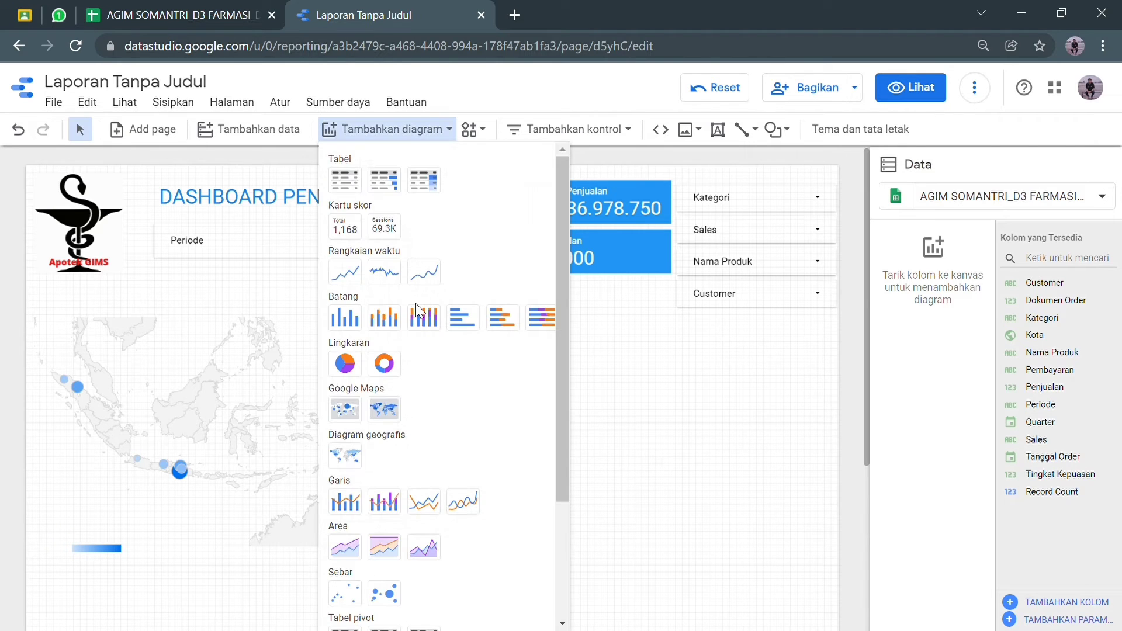
click(400, 329)
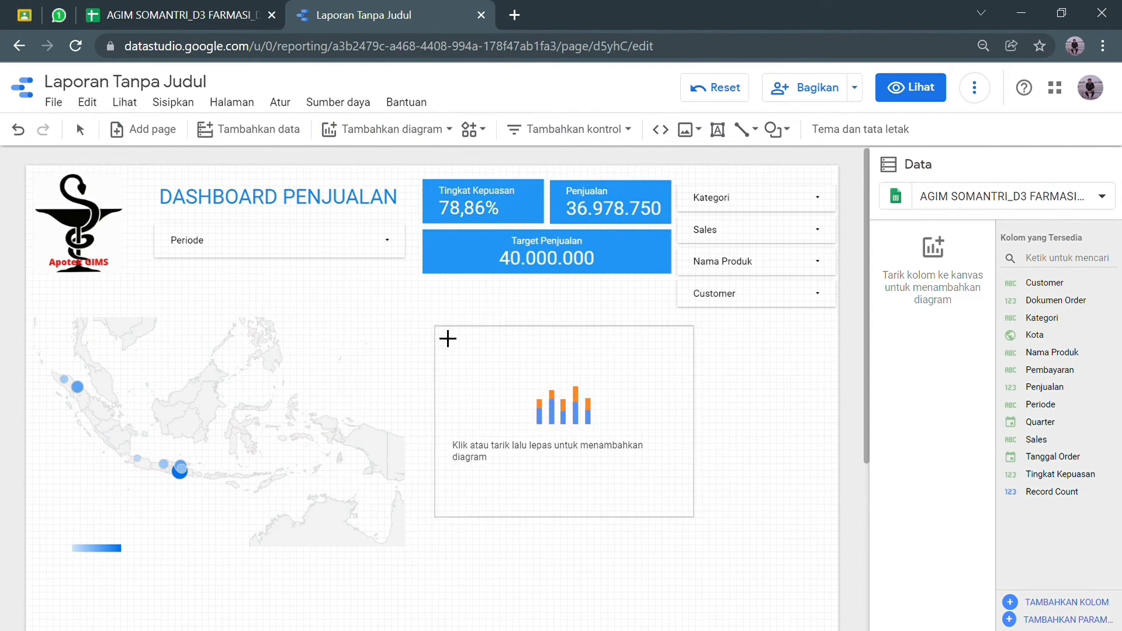
click(426, 308)
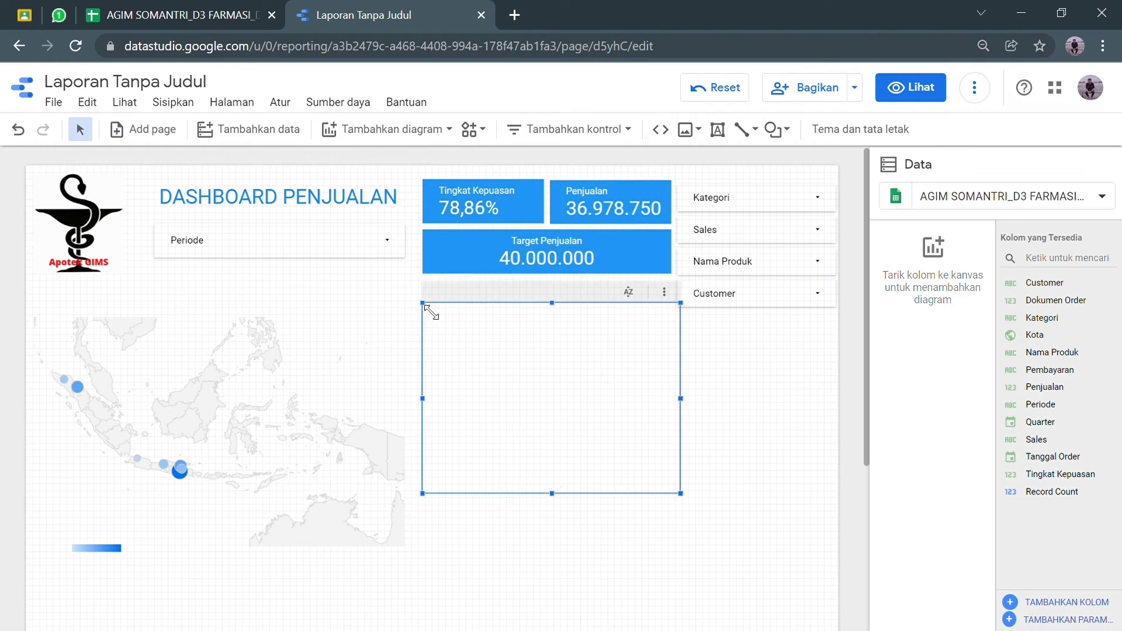
drag(609, 412, 605, 418)
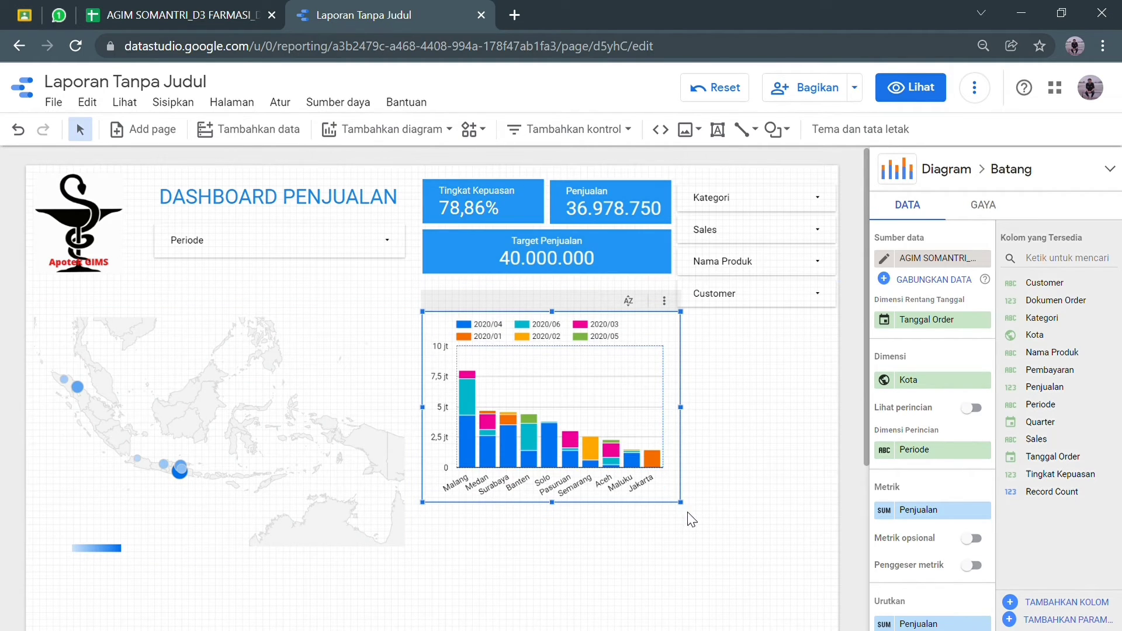
drag(690, 511, 835, 564)
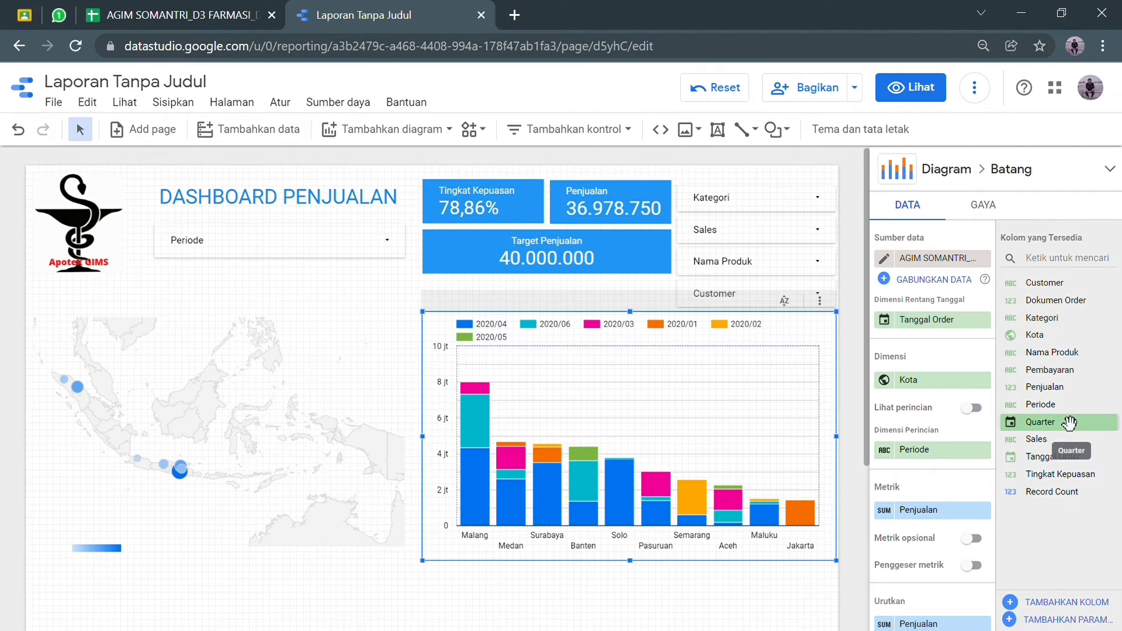
Set the column chart's dimension to Periode and sort it by Periode in ascending order (Menaik).
drag(1046, 404, 933, 391)
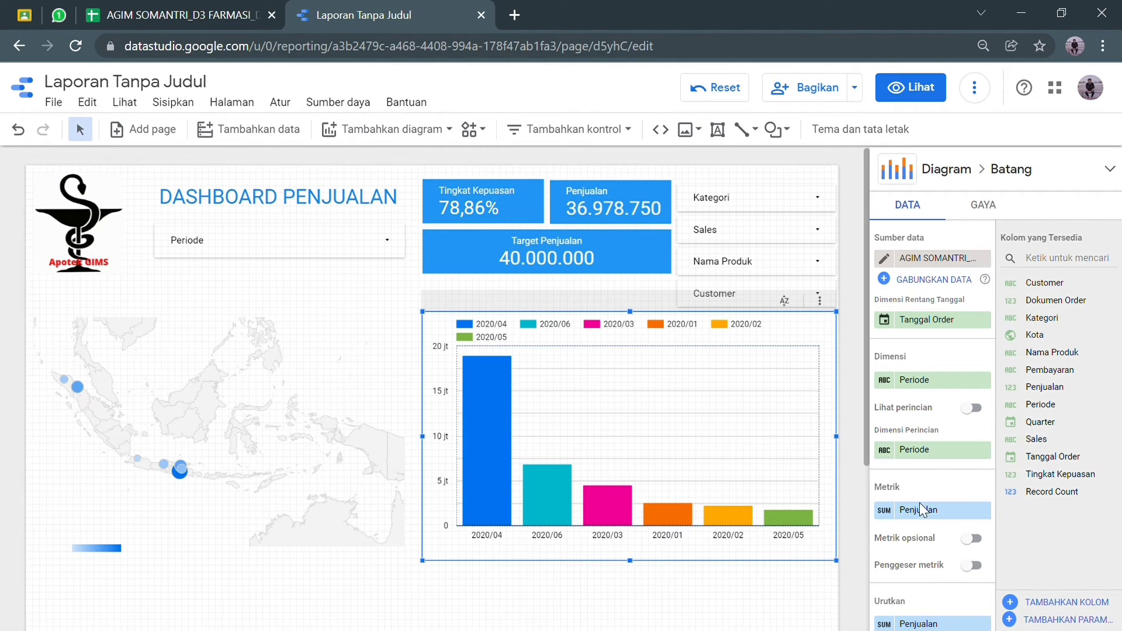
scroll(951, 530, down, 2)
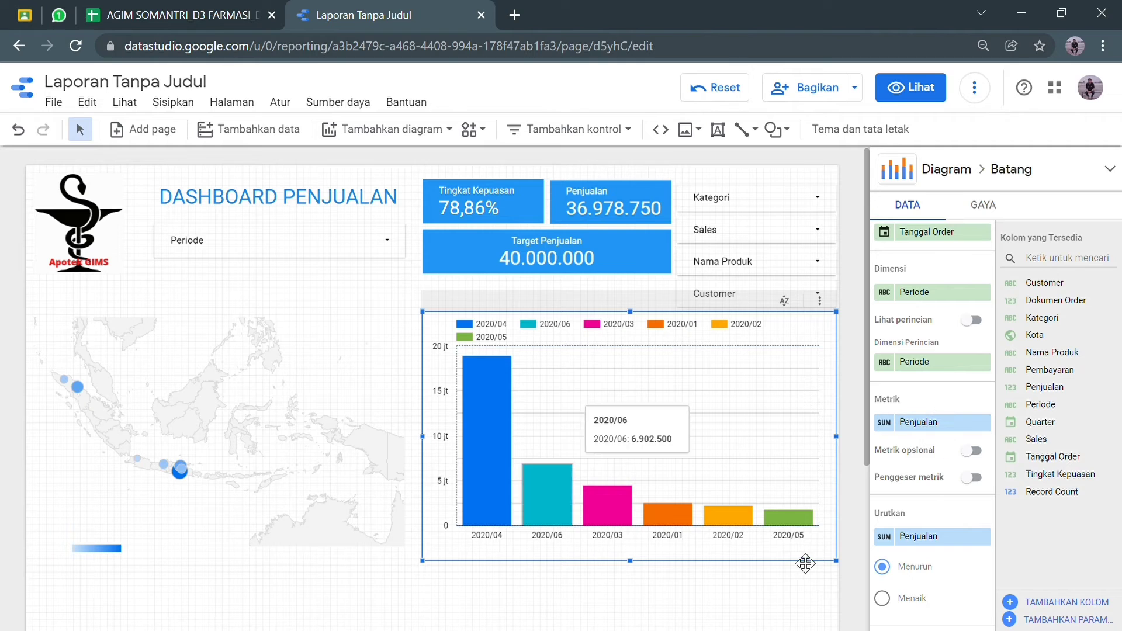
click(915, 537)
click(911, 463)
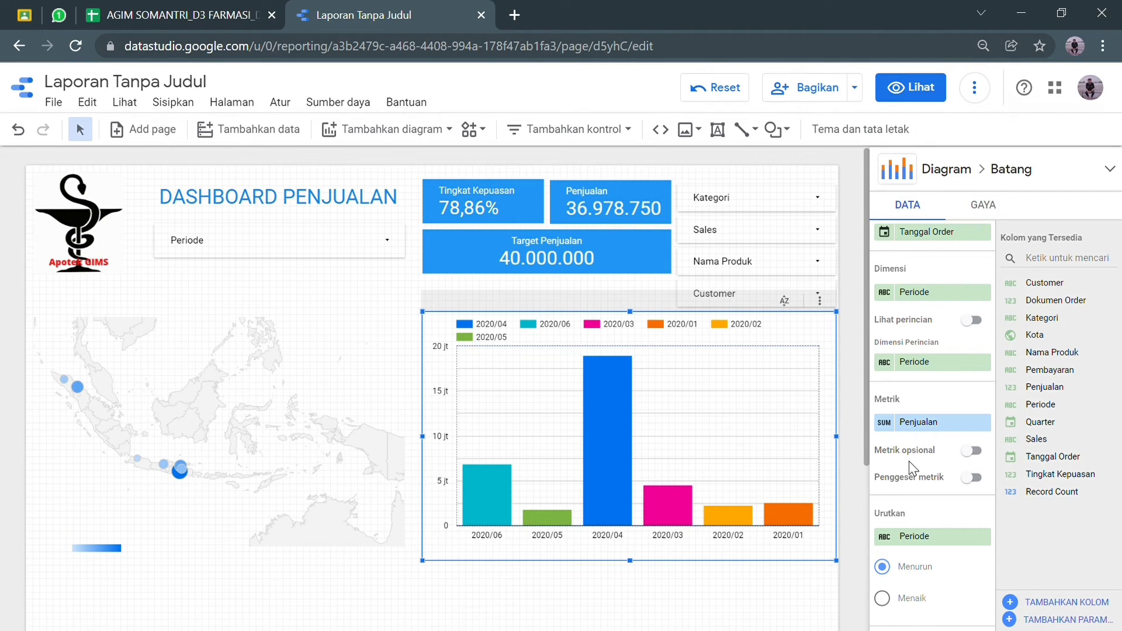
click(908, 602)
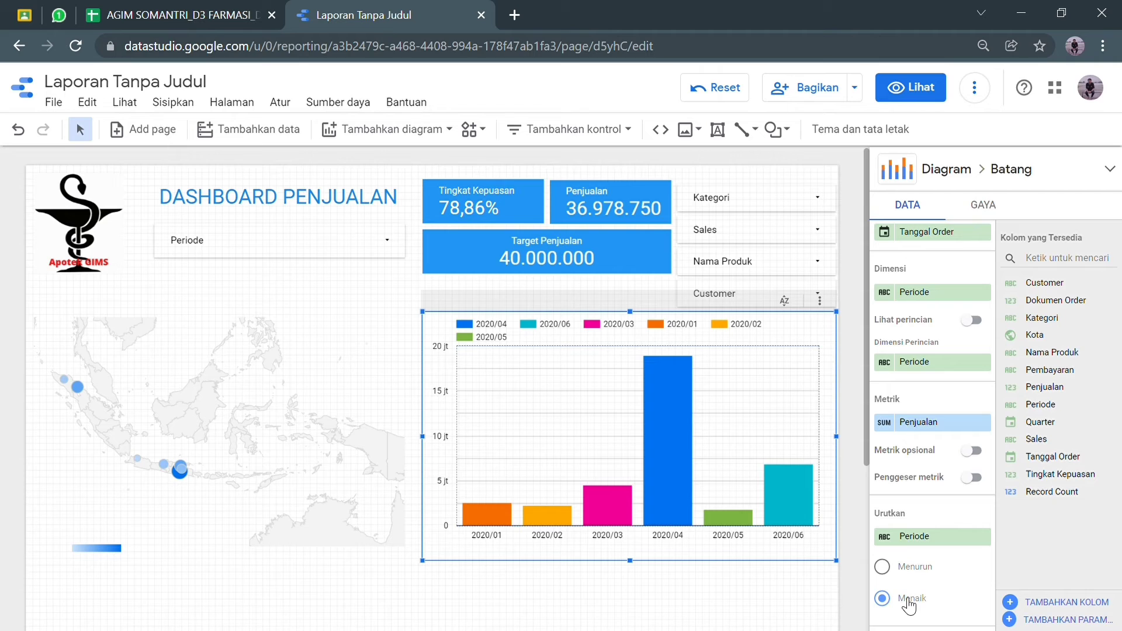
Show data labels on the chart's columns as compact numbers (Nomor ringkas), leaving the total card option off.
mouse_move(657, 472)
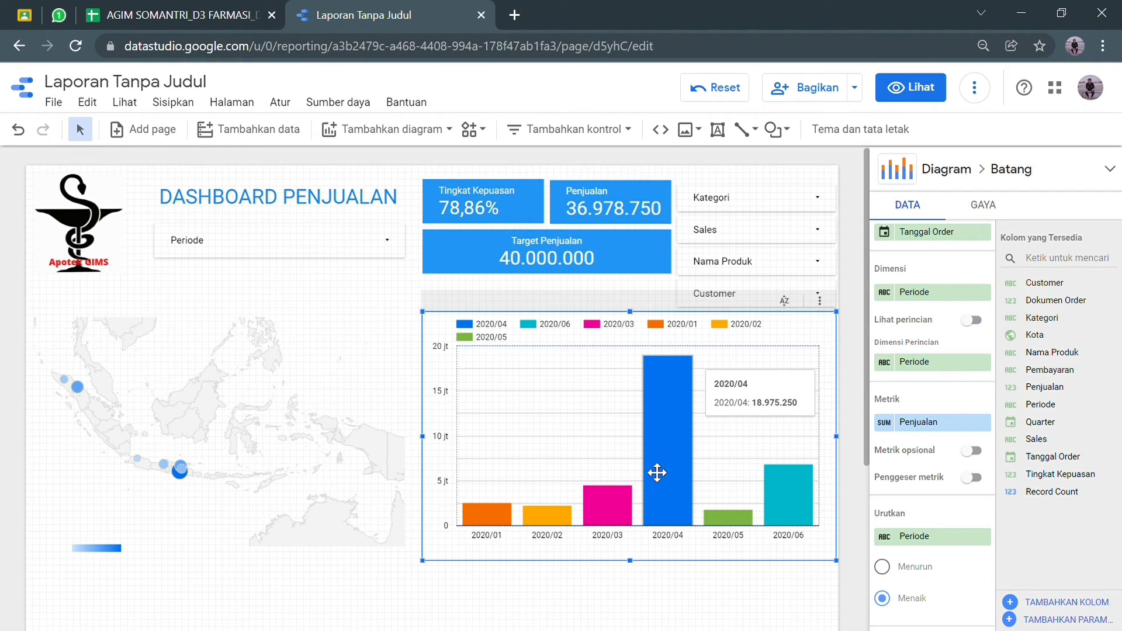
mouse_move(807, 473)
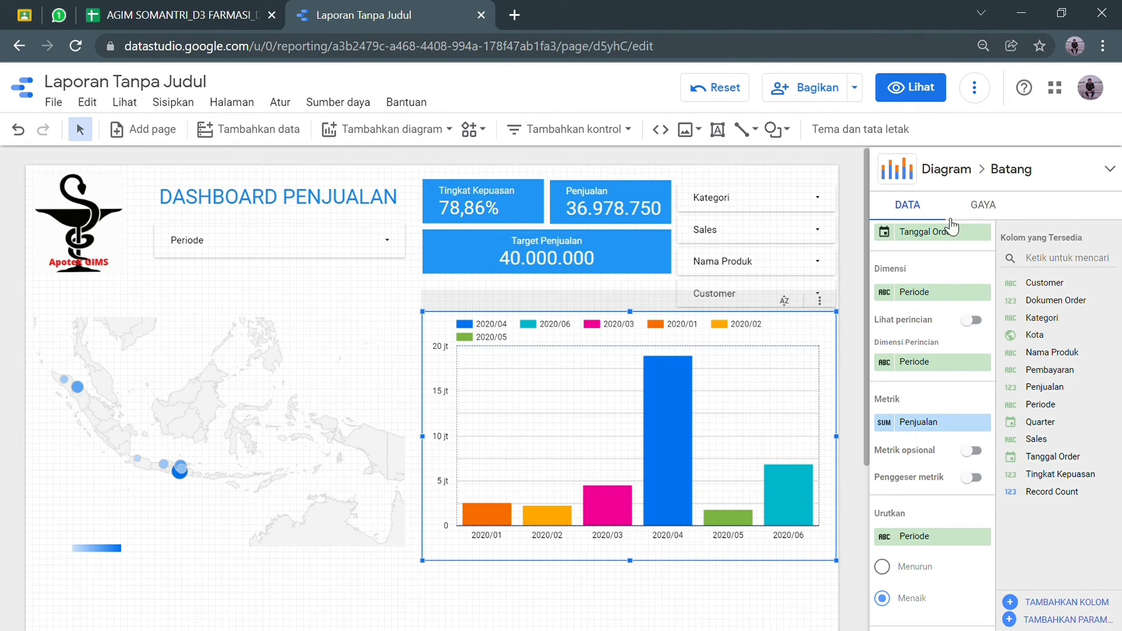
click(987, 206)
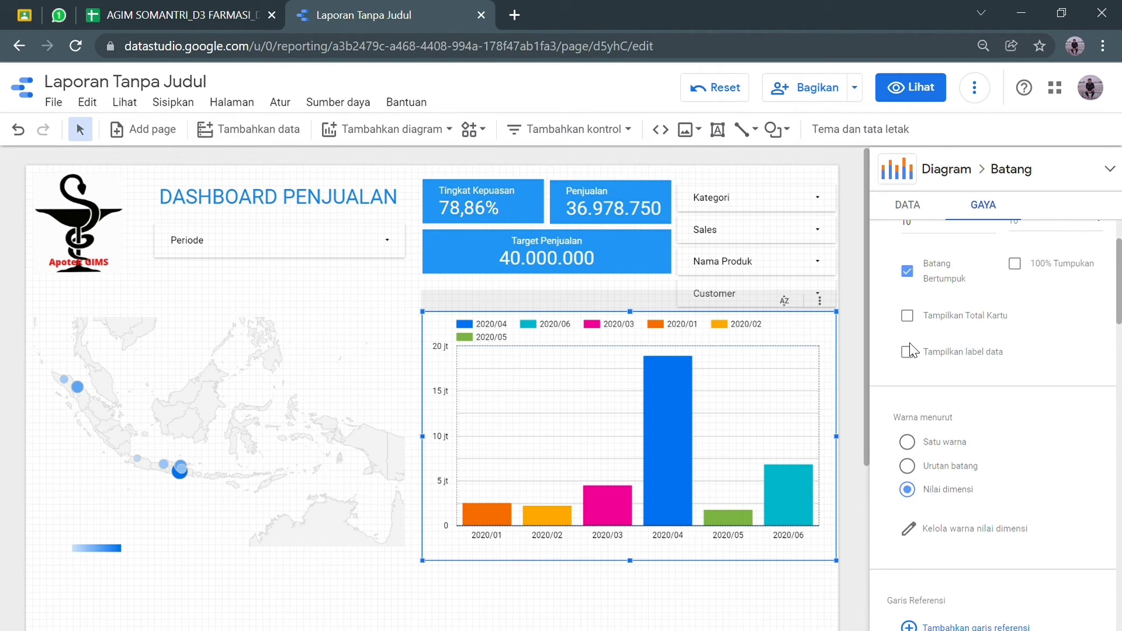
click(908, 316)
click(907, 353)
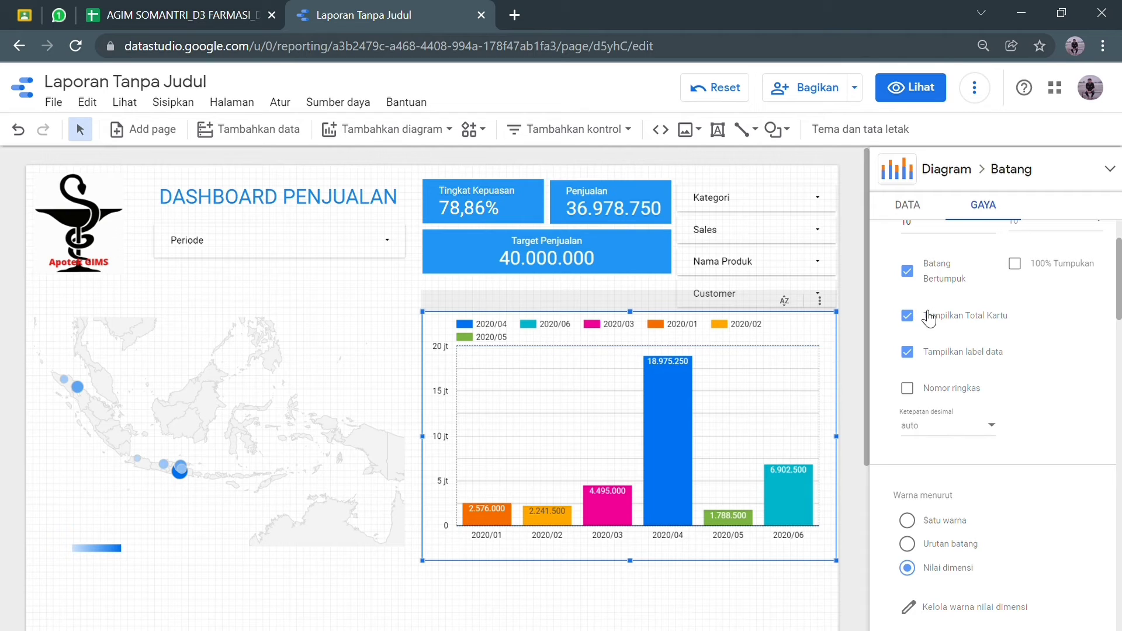
click(911, 388)
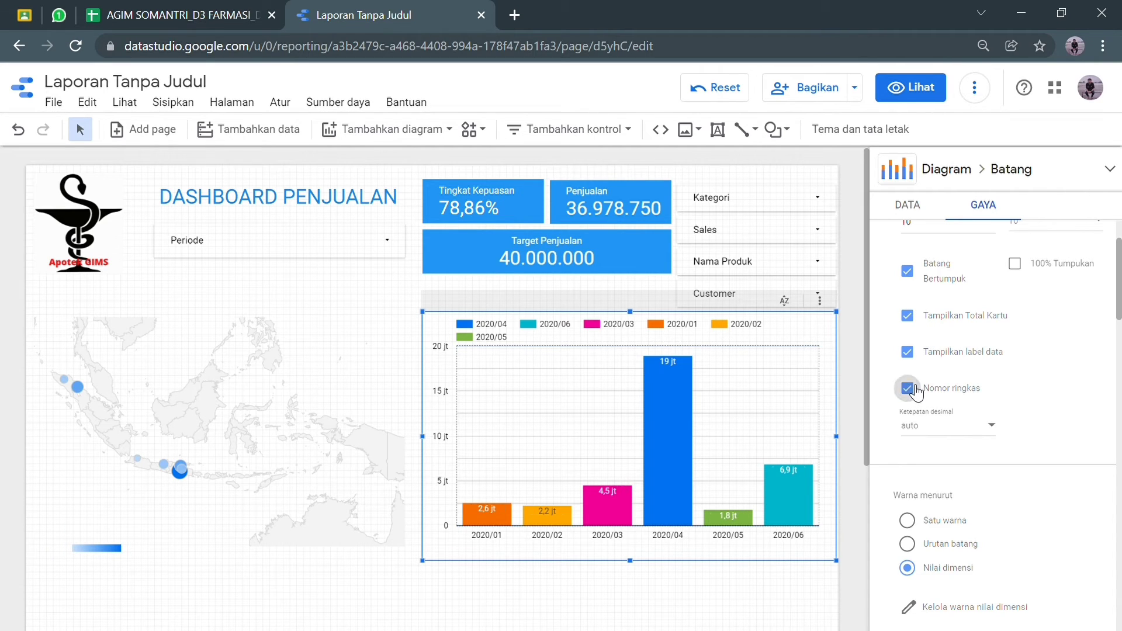
click(907, 316)
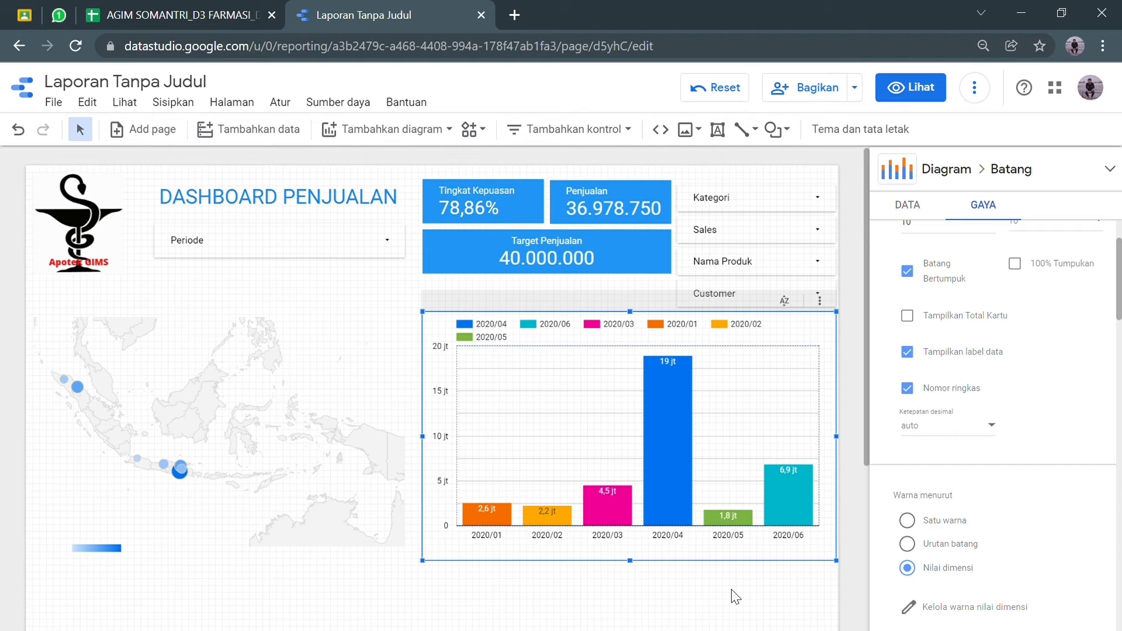
Insert a basic table directly below the map, aligned with the map's outer edge.
scroll(501, 333, down, 3)
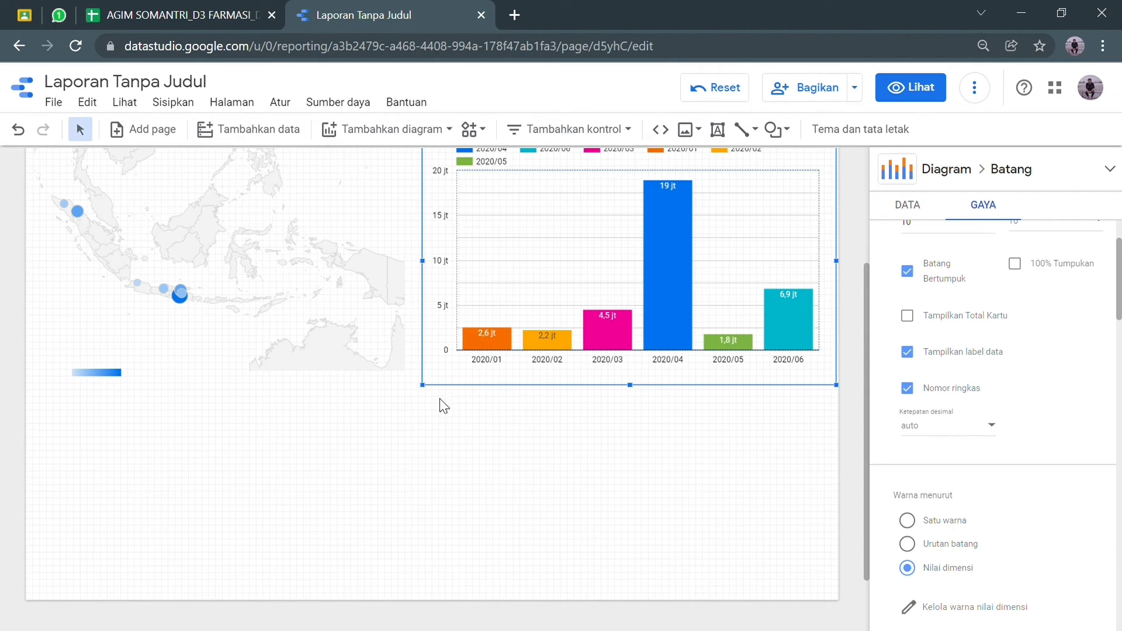
click(366, 133)
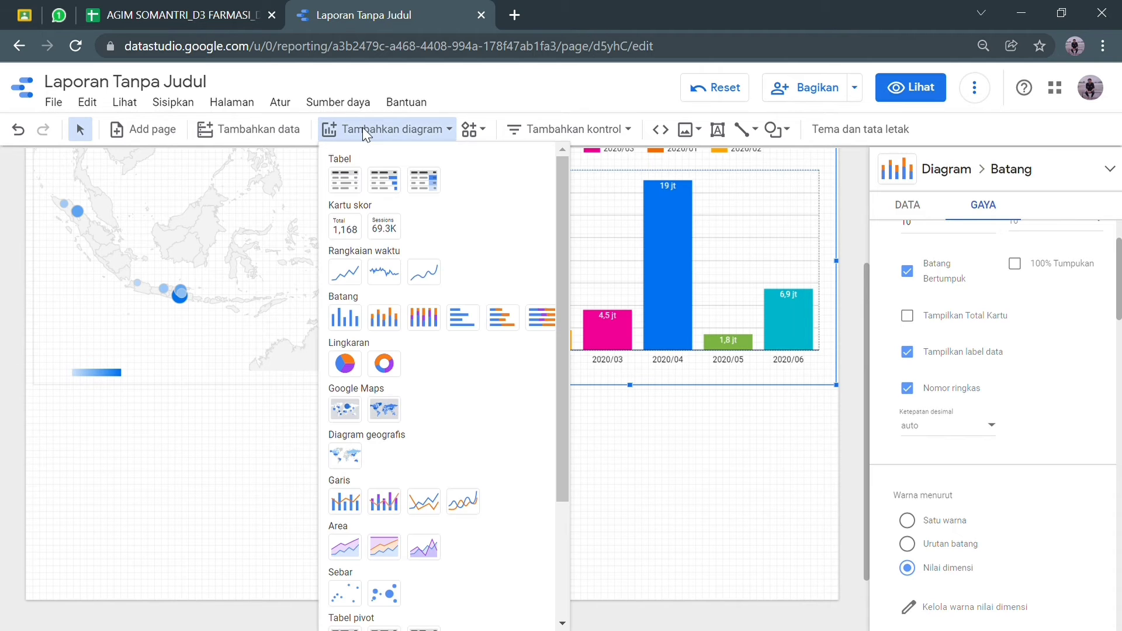
click(345, 180)
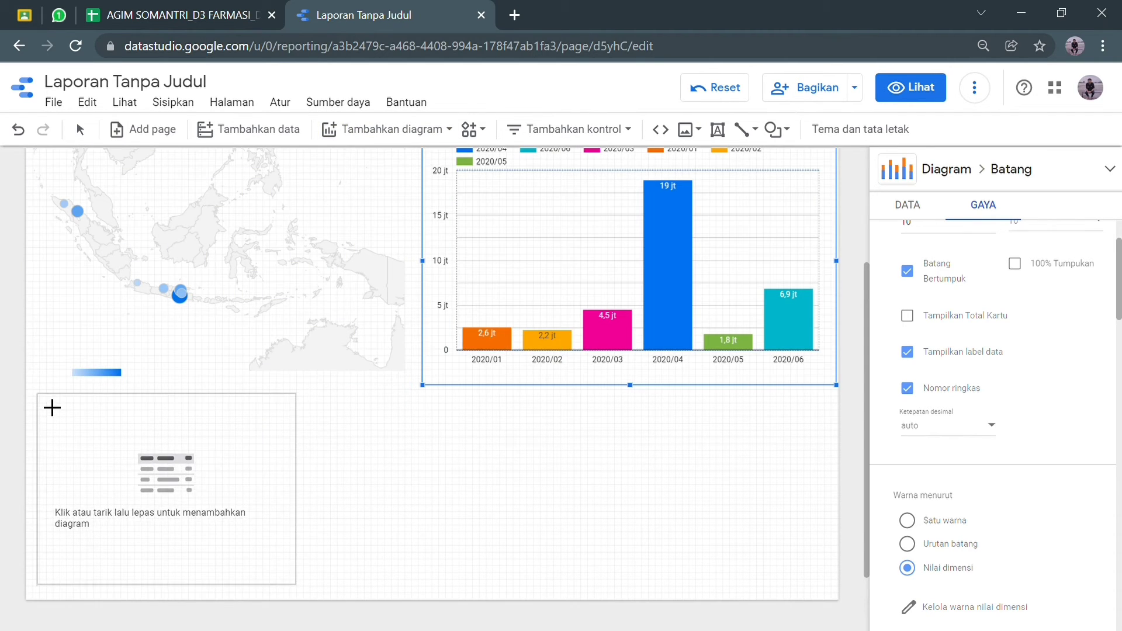
click(51, 407)
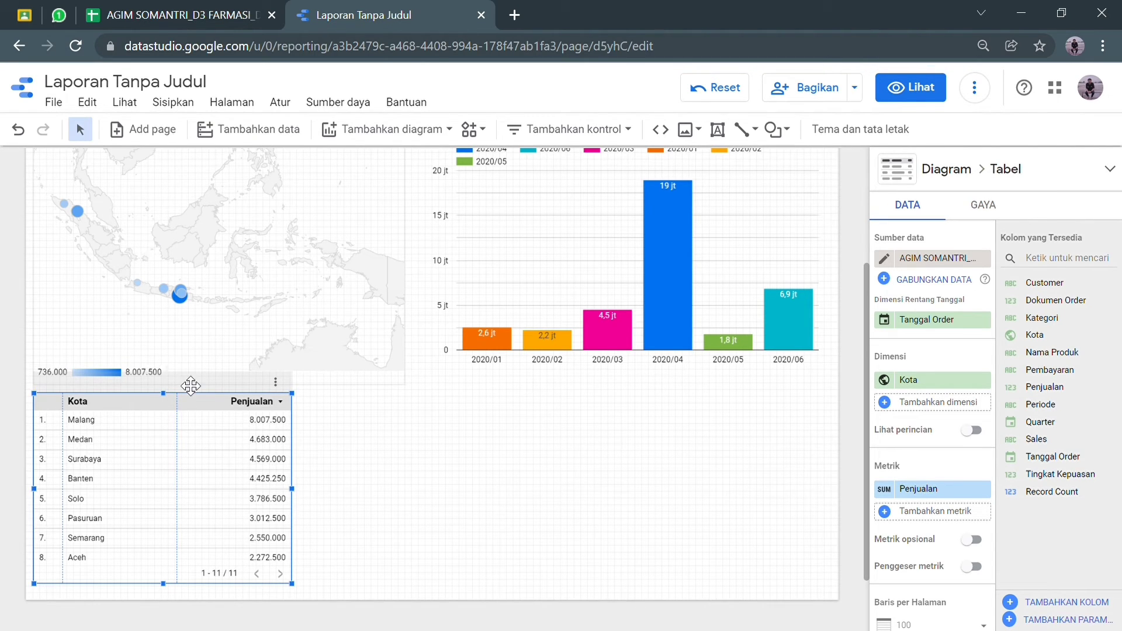
Replace the table's Kota dimension with Kategori.
scroll(115, 433, up, 3)
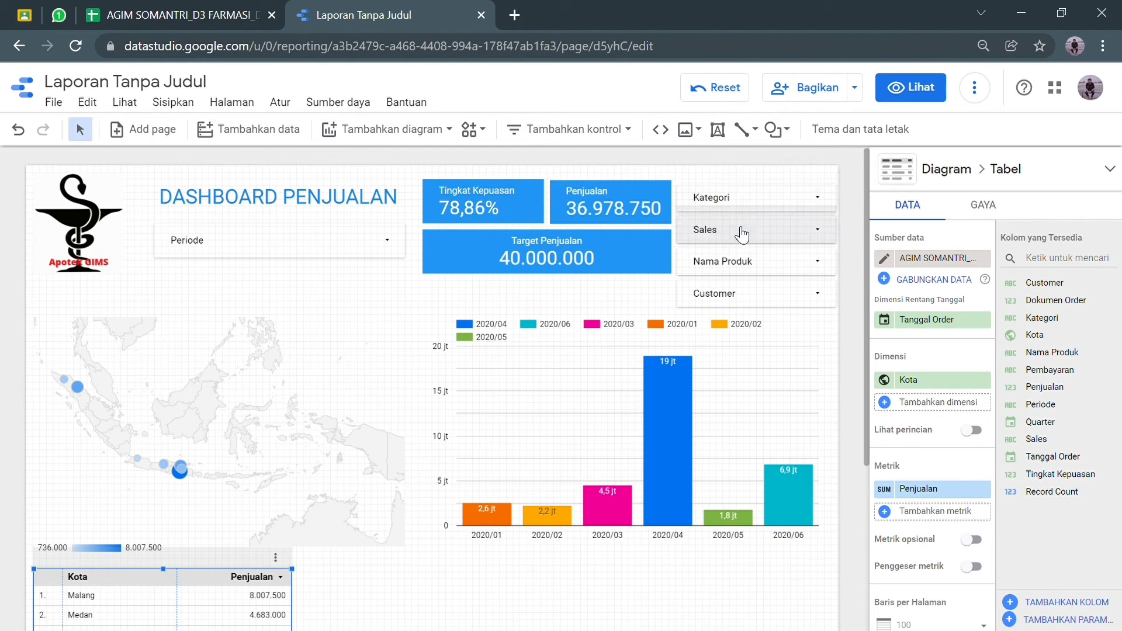
scroll(644, 359, down, 3)
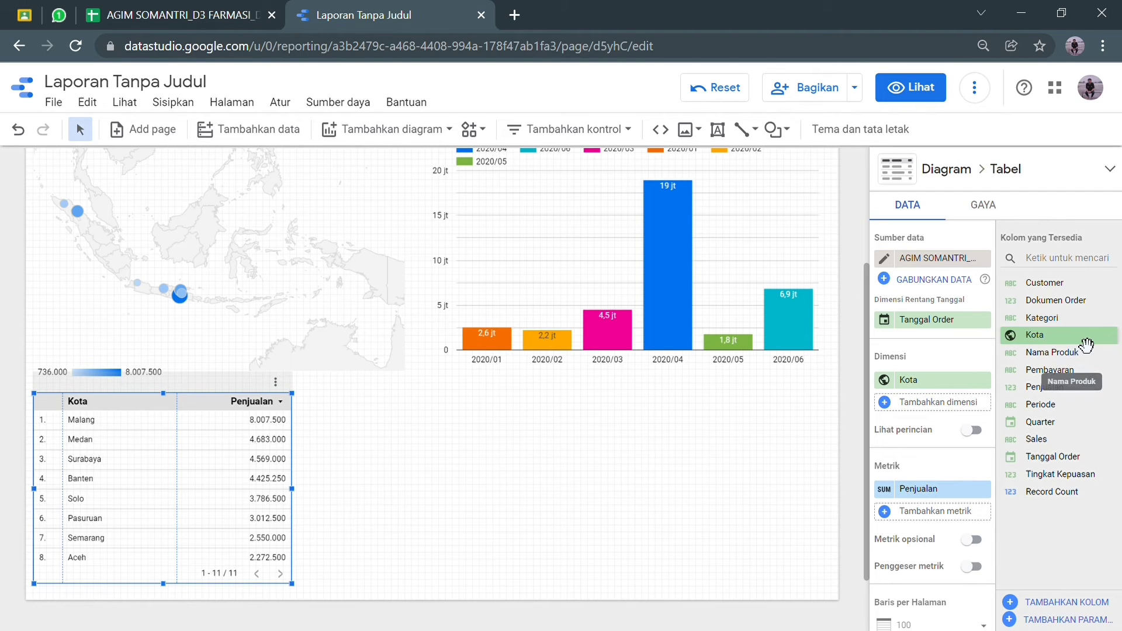
drag(1069, 318, 966, 389)
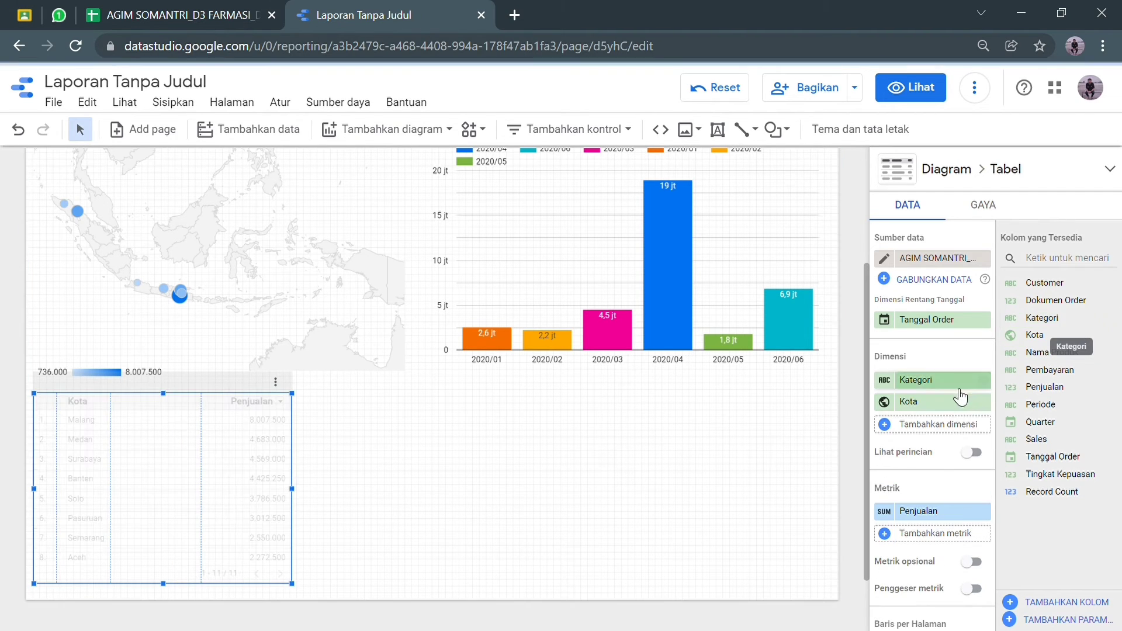
click(983, 402)
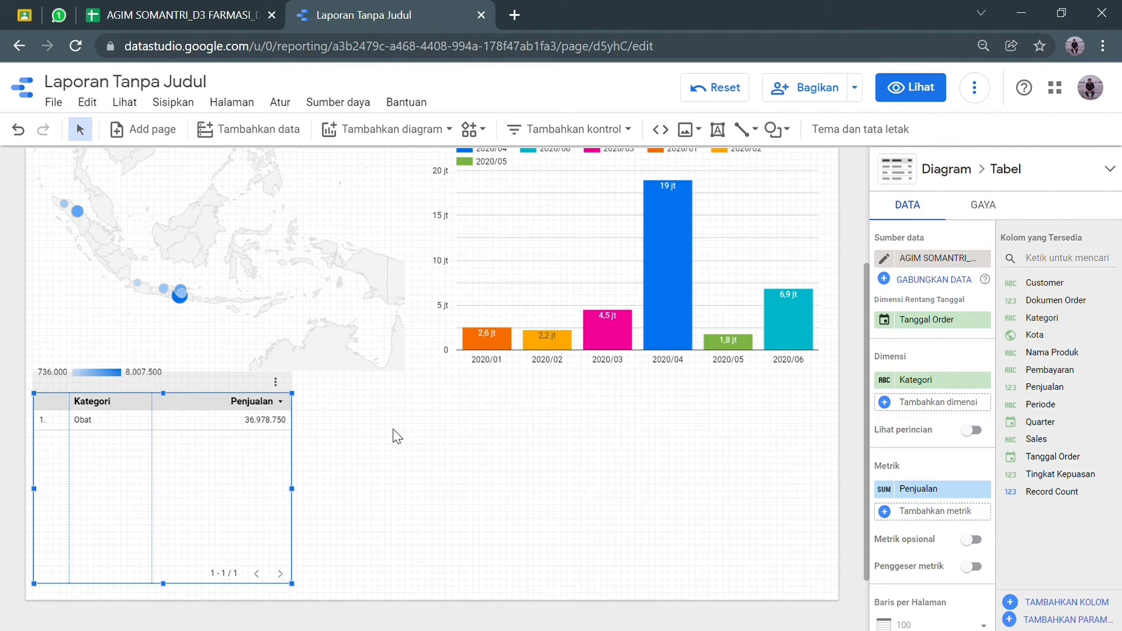
Add Penjualan as a second metric to the Kategori table and narrow the table with its metric columns evened out.
click(950, 513)
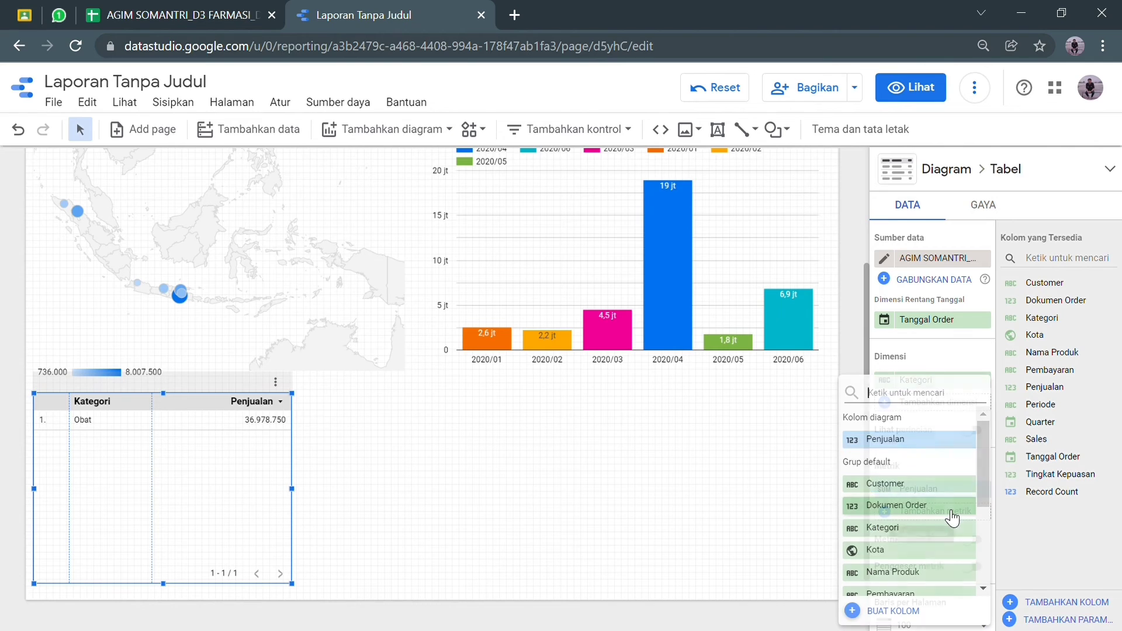
click(935, 443)
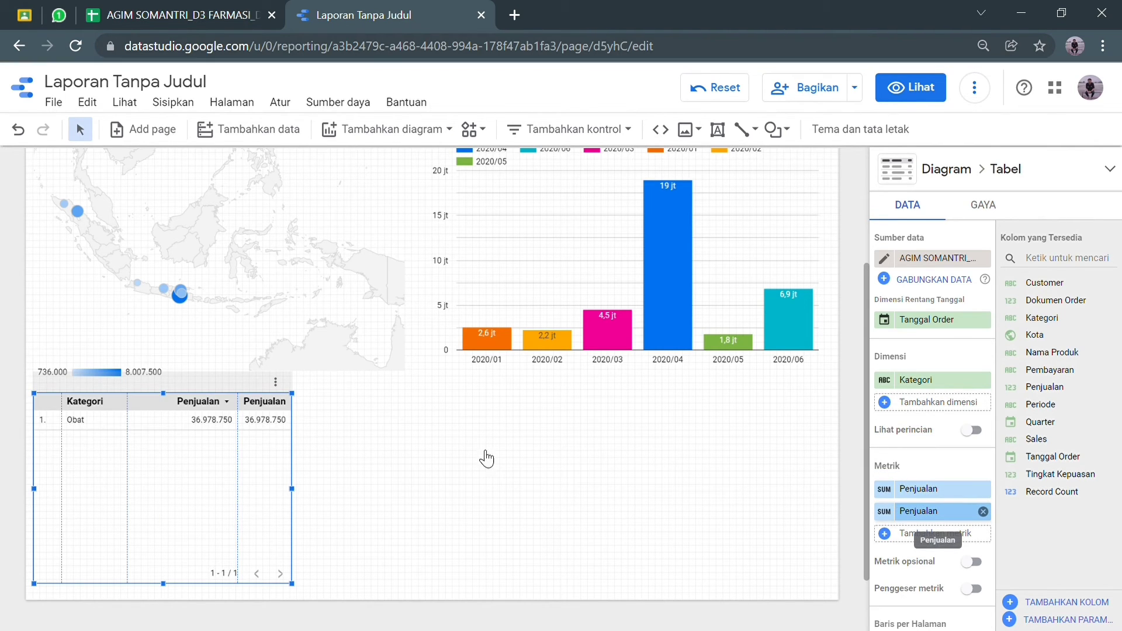
drag(245, 461, 227, 469)
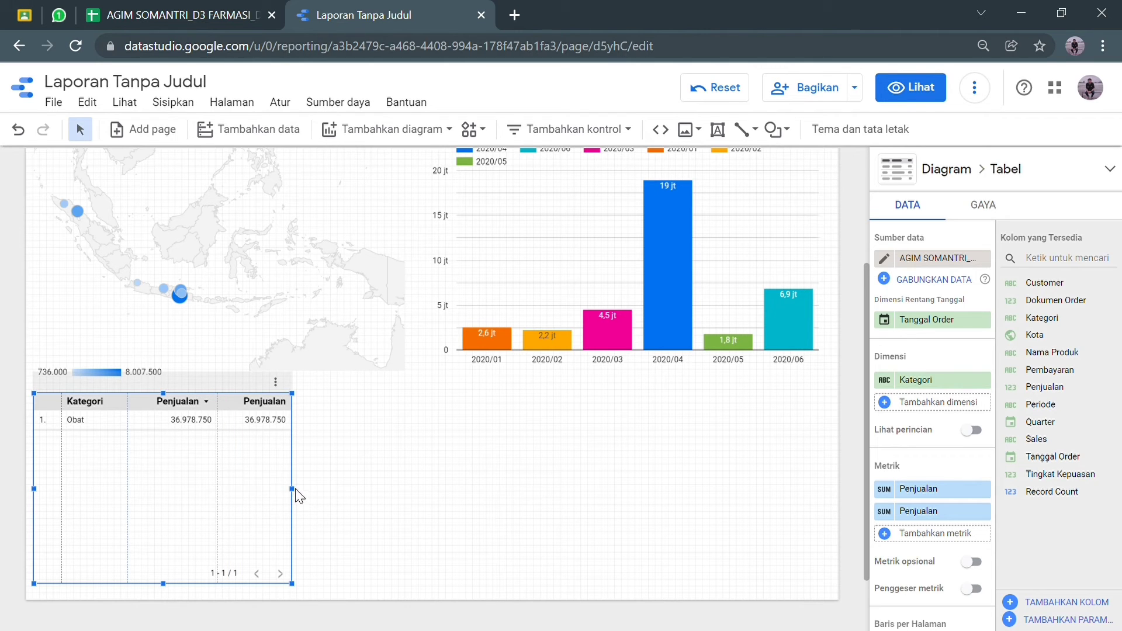
drag(292, 489, 243, 492)
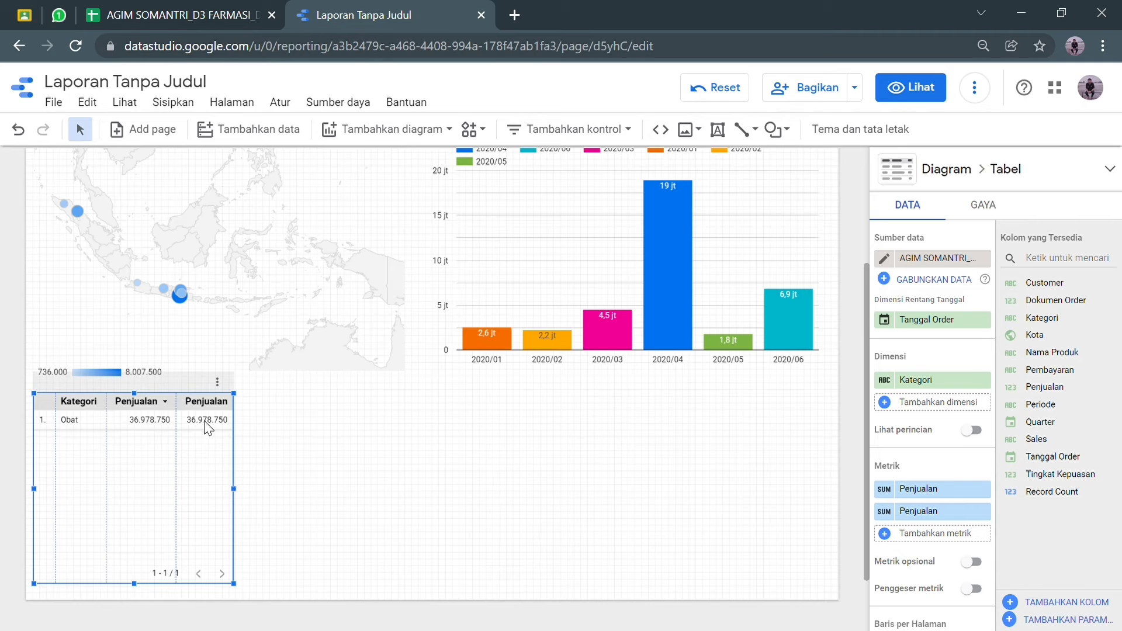
Show the second Penjualan metric as Persen dari total relative to the corresponding data, and name it % Penjualan.
click(887, 511)
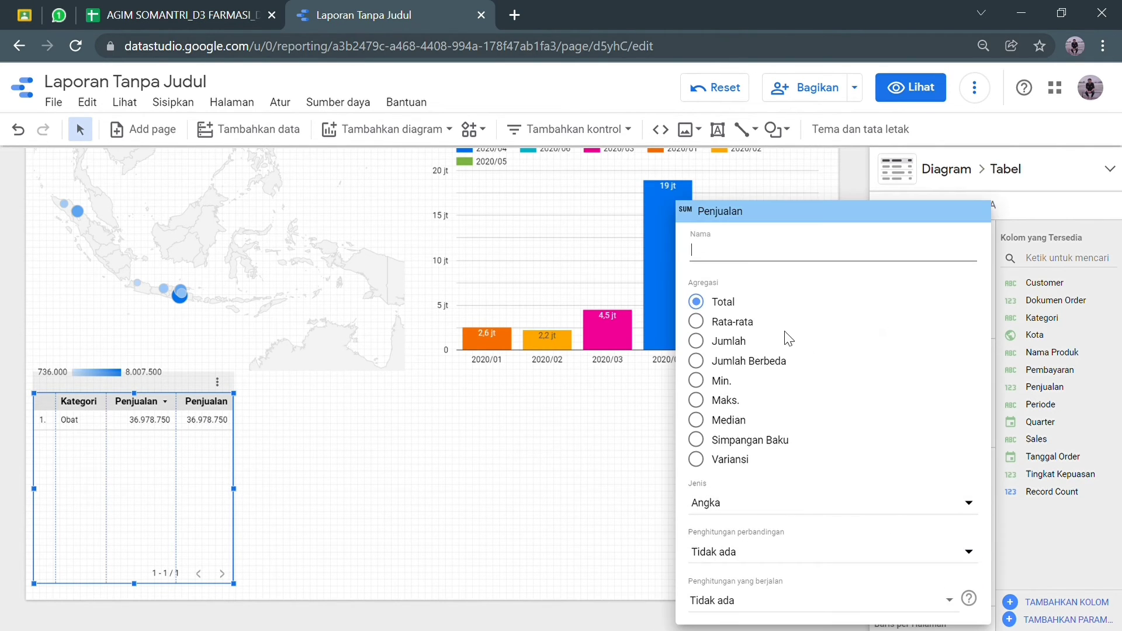
click(959, 557)
mouse_move(803, 476)
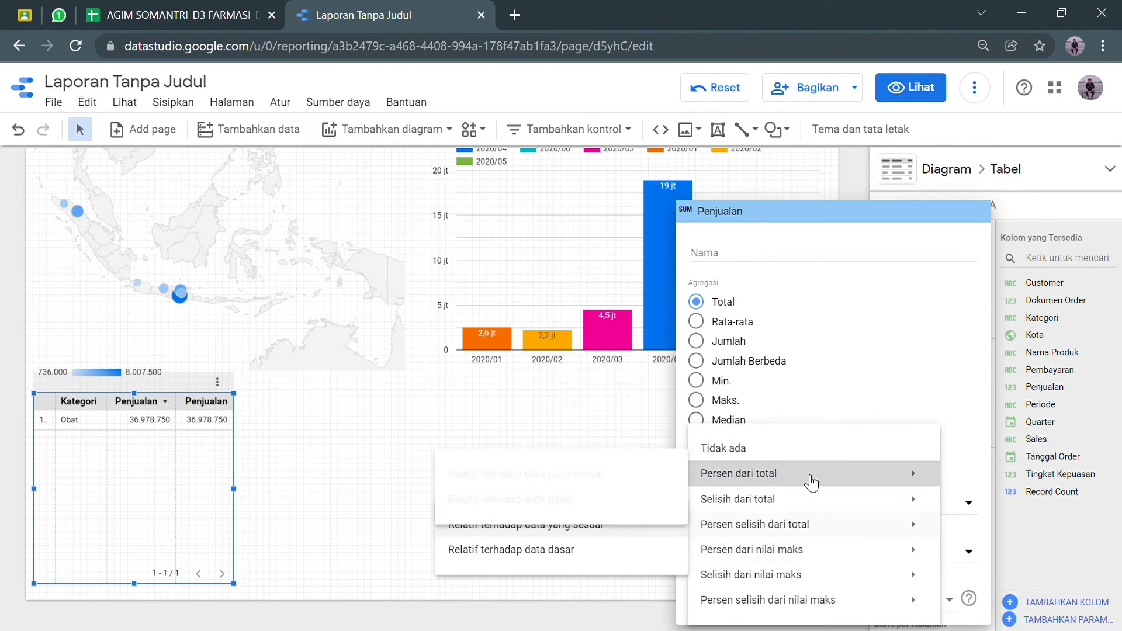
click(617, 476)
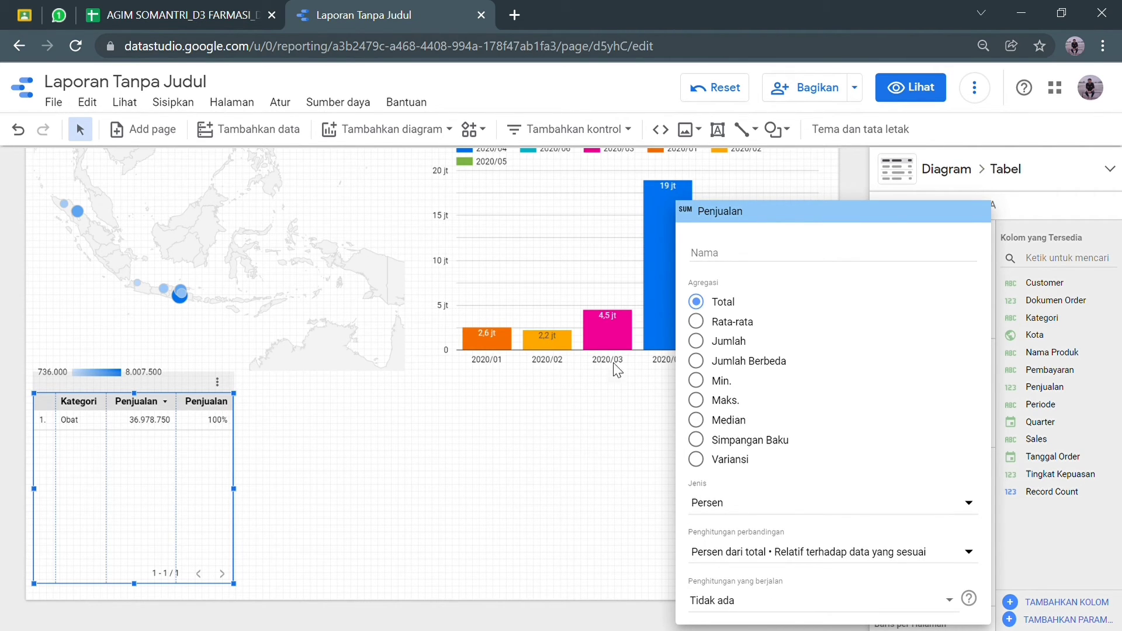
click(759, 262)
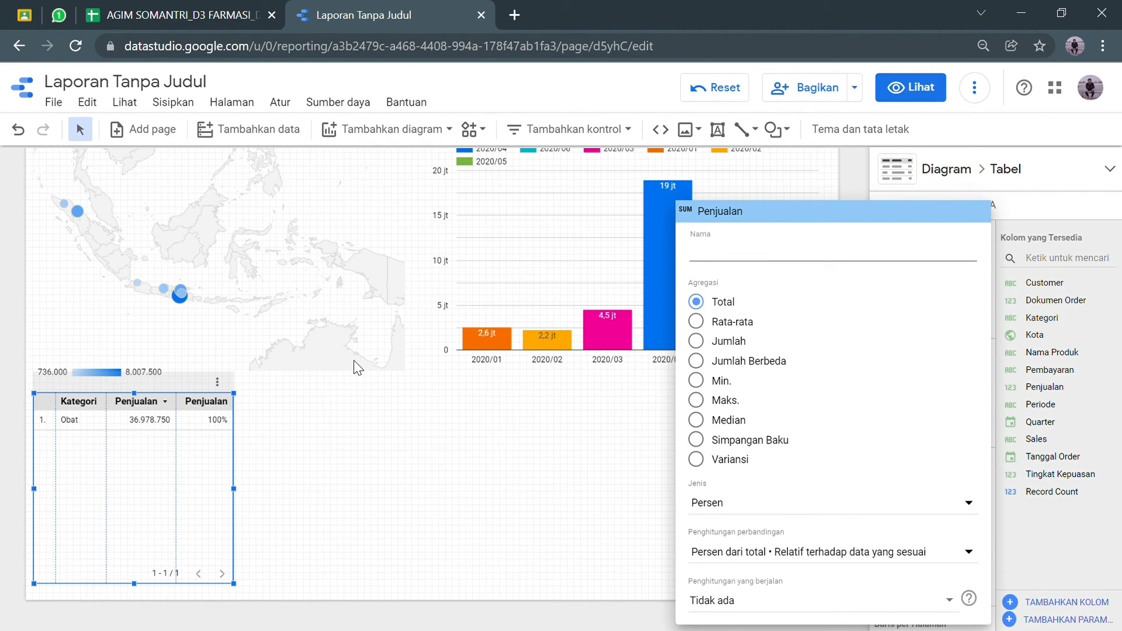
text(%)
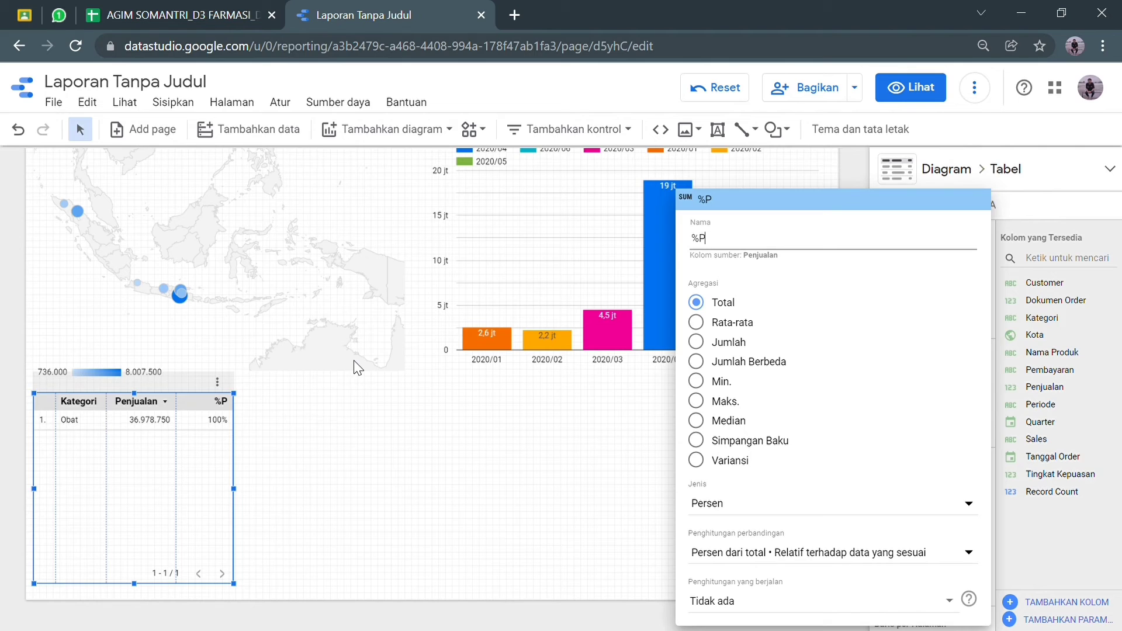
text( Penjualan)
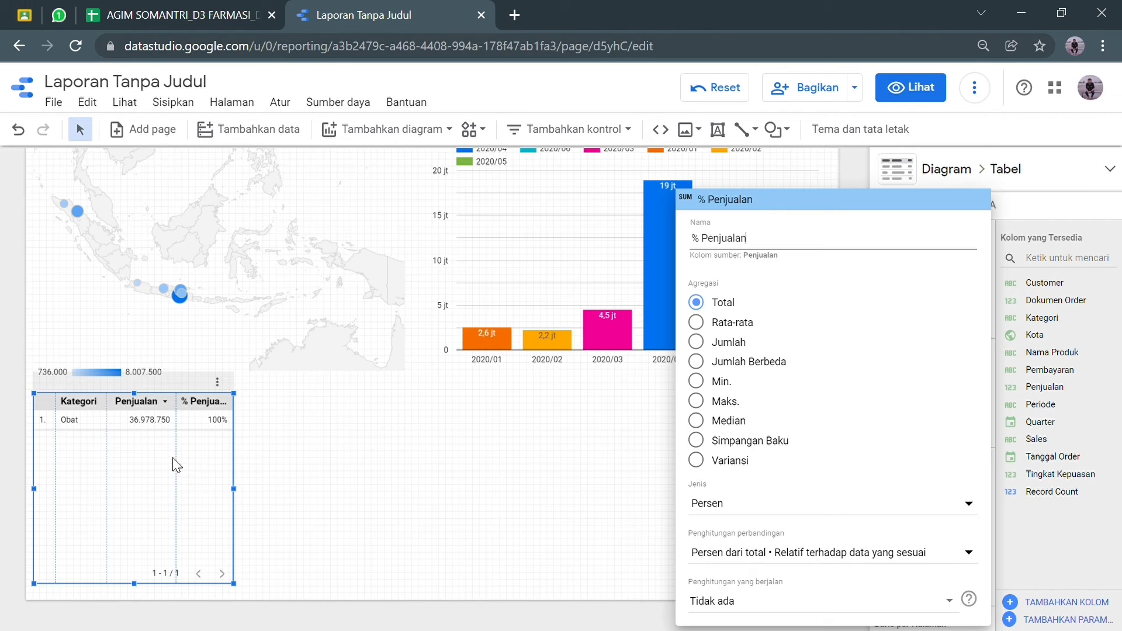
click(536, 517)
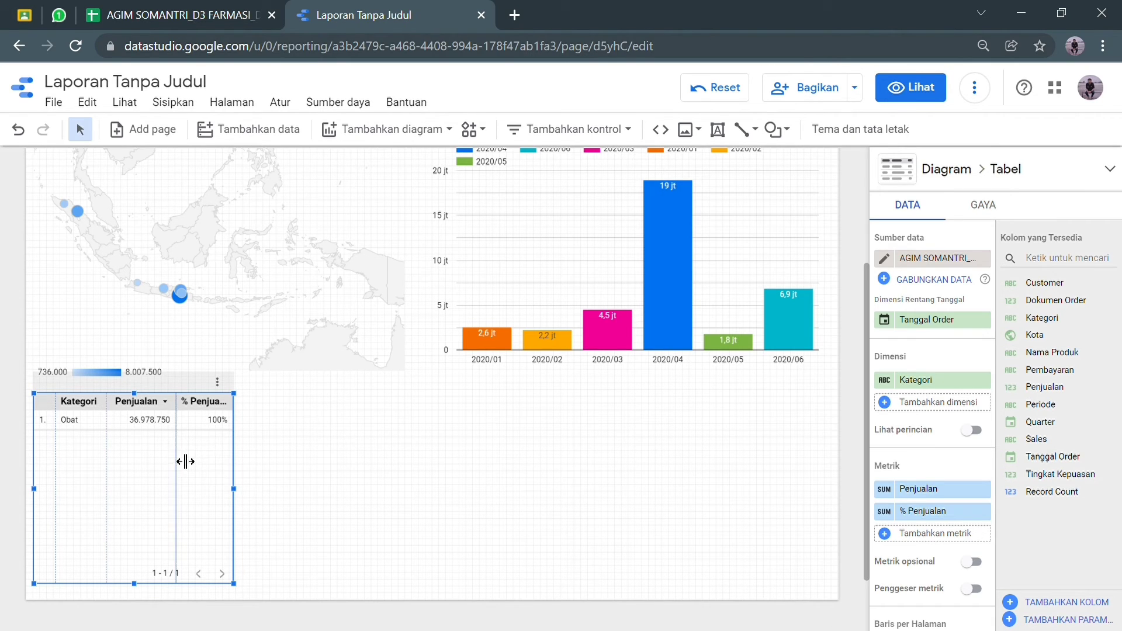
Adjust the metric column divider and widen the table slightly so the full % Penjualan header fits.
drag(185, 462, 175, 463)
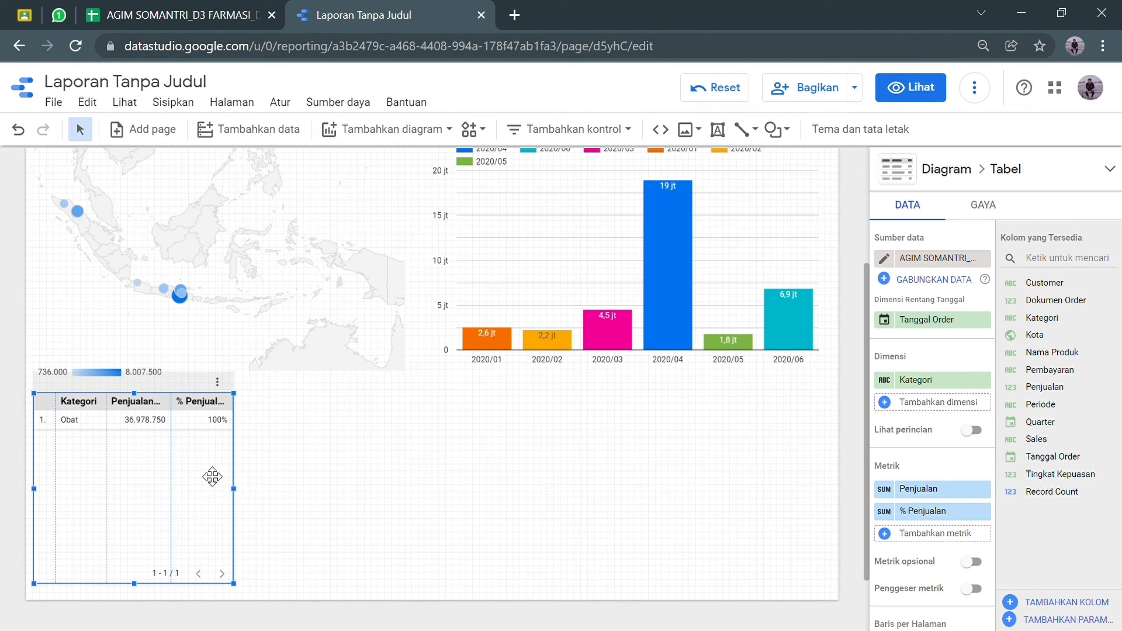
drag(179, 468, 180, 472)
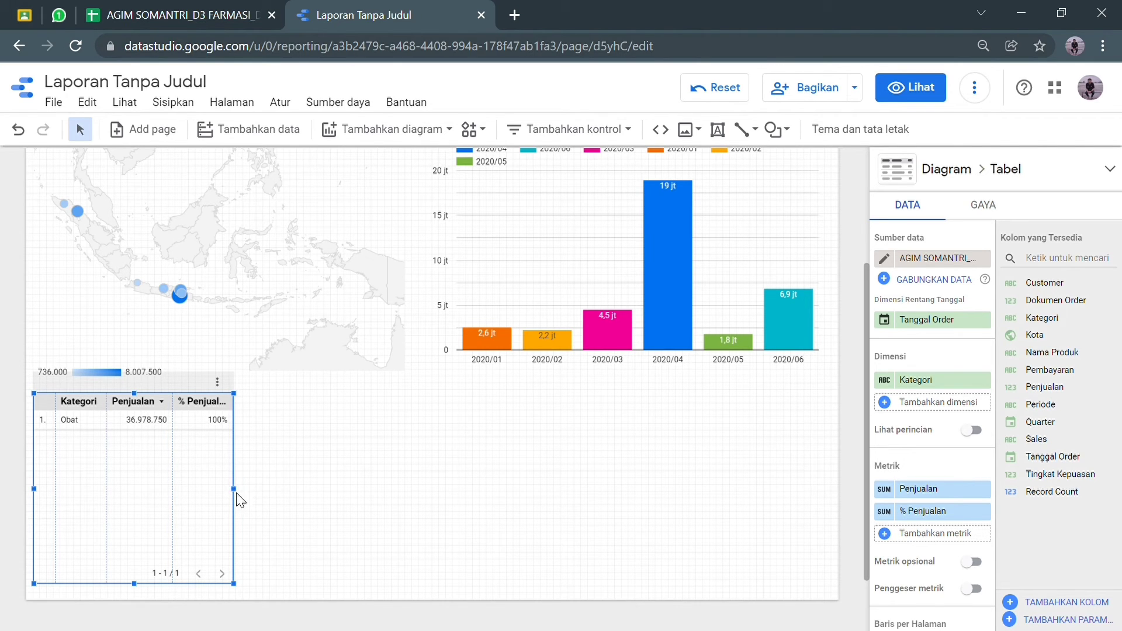
drag(233, 493, 250, 502)
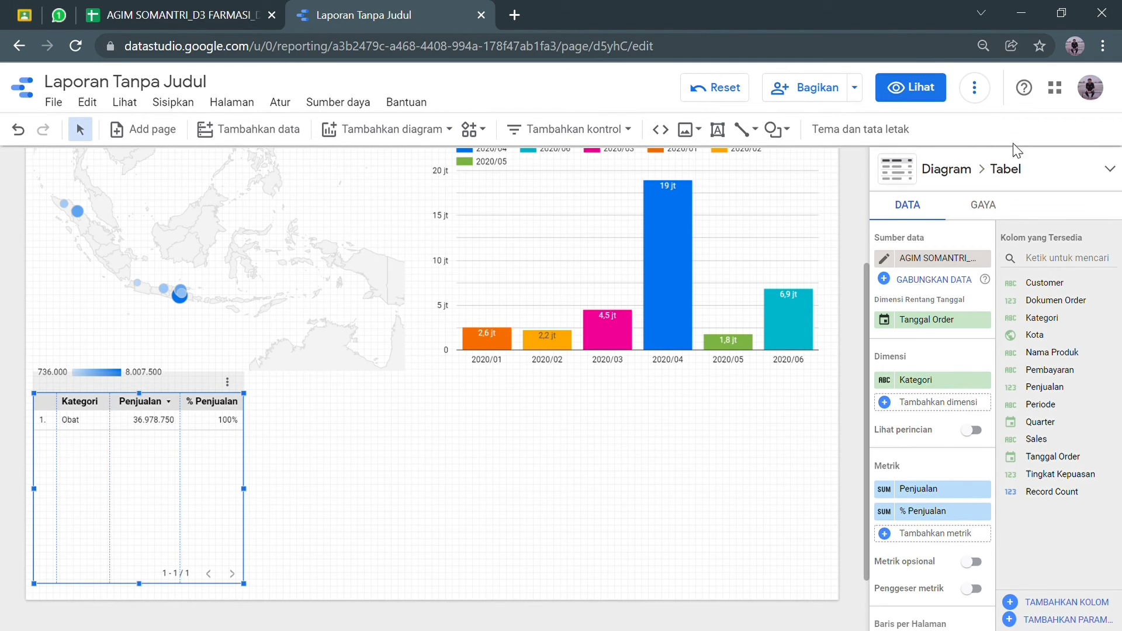
Set the header background of the Kategori table to a bright red.
click(987, 207)
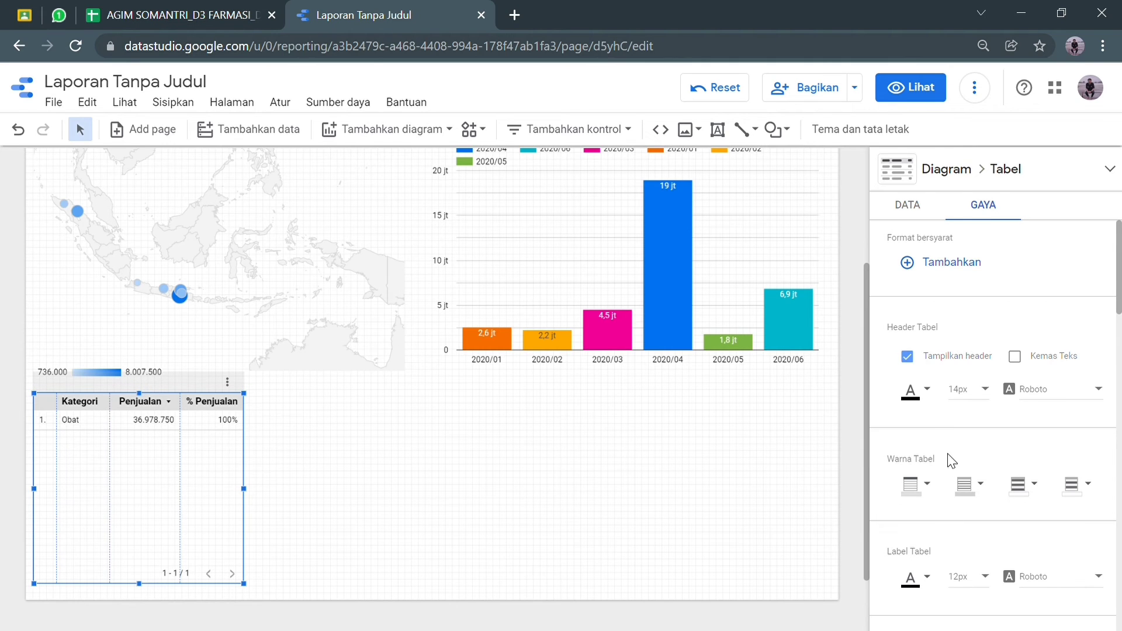
scroll(951, 464, down, 2)
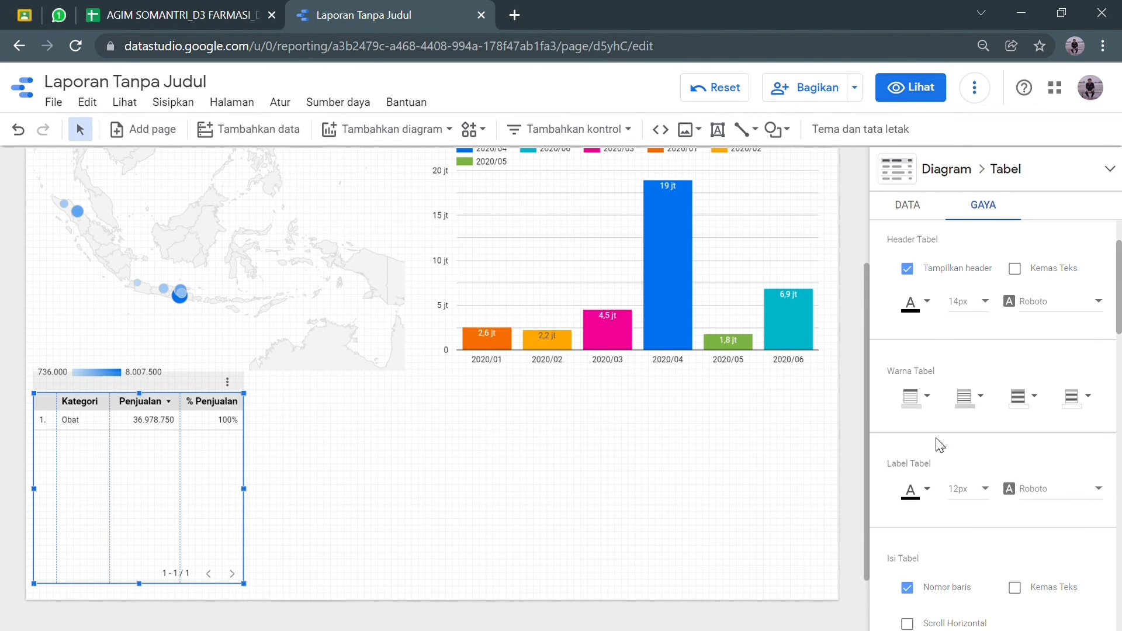
click(927, 402)
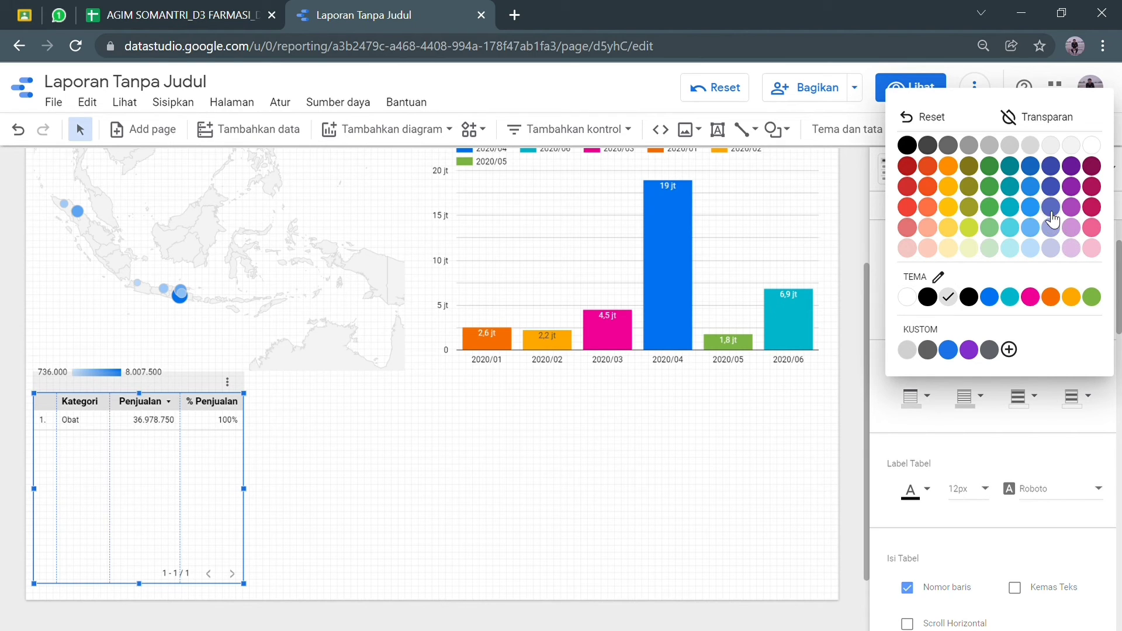
click(1091, 228)
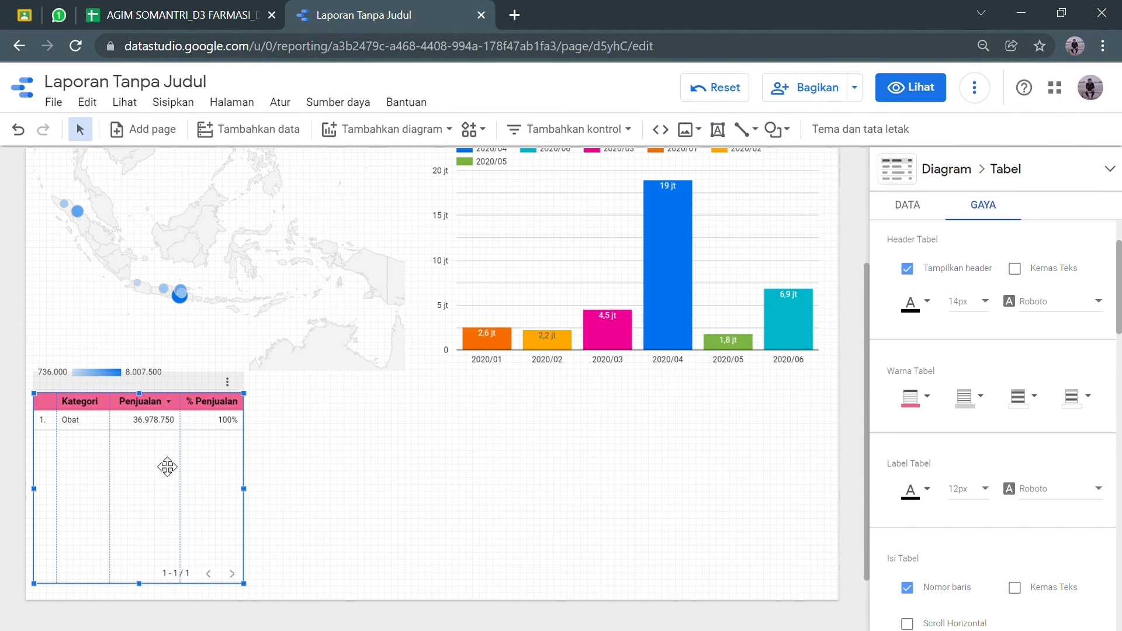
click(919, 397)
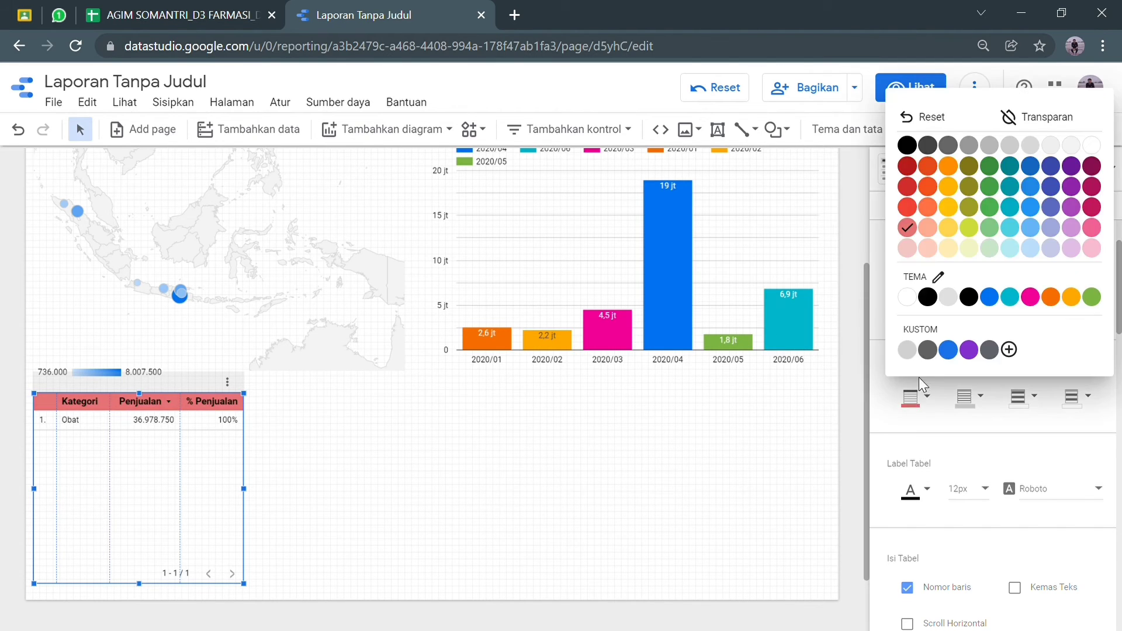
click(915, 206)
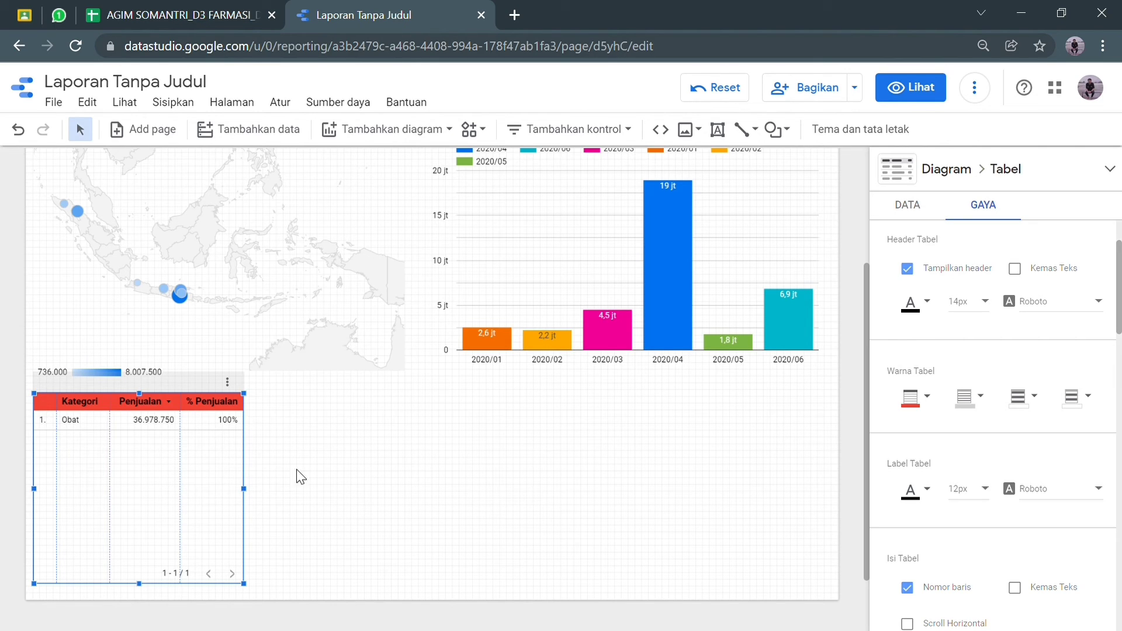
click(442, 456)
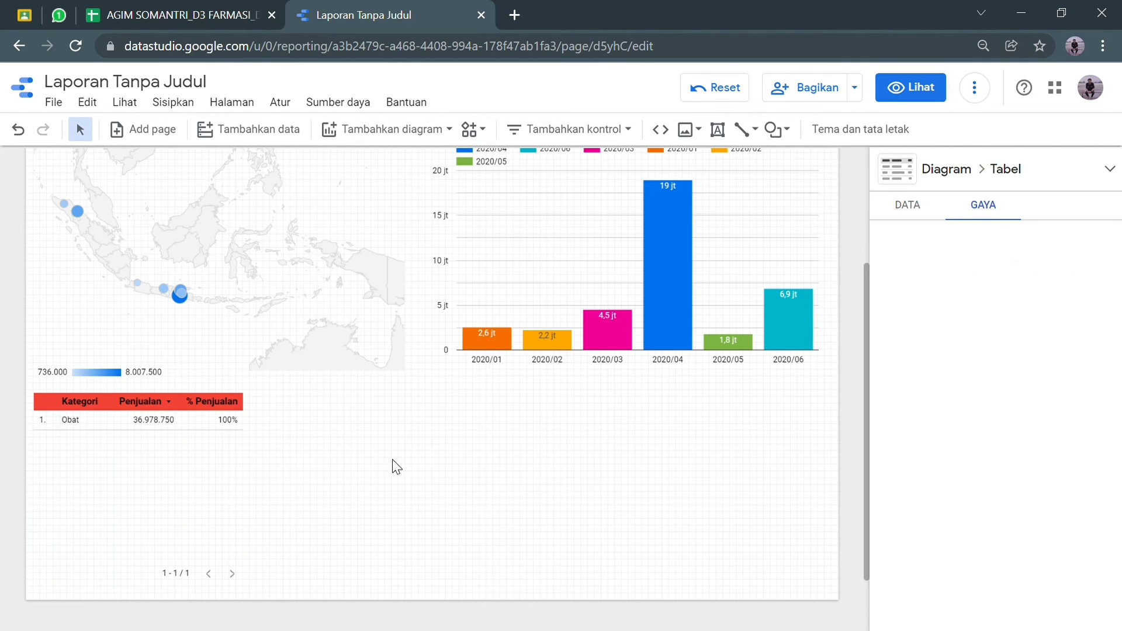
Duplicate the Kategori table and place the copy directly beside the original, aligned at the same height.
scroll(374, 476, up, 3)
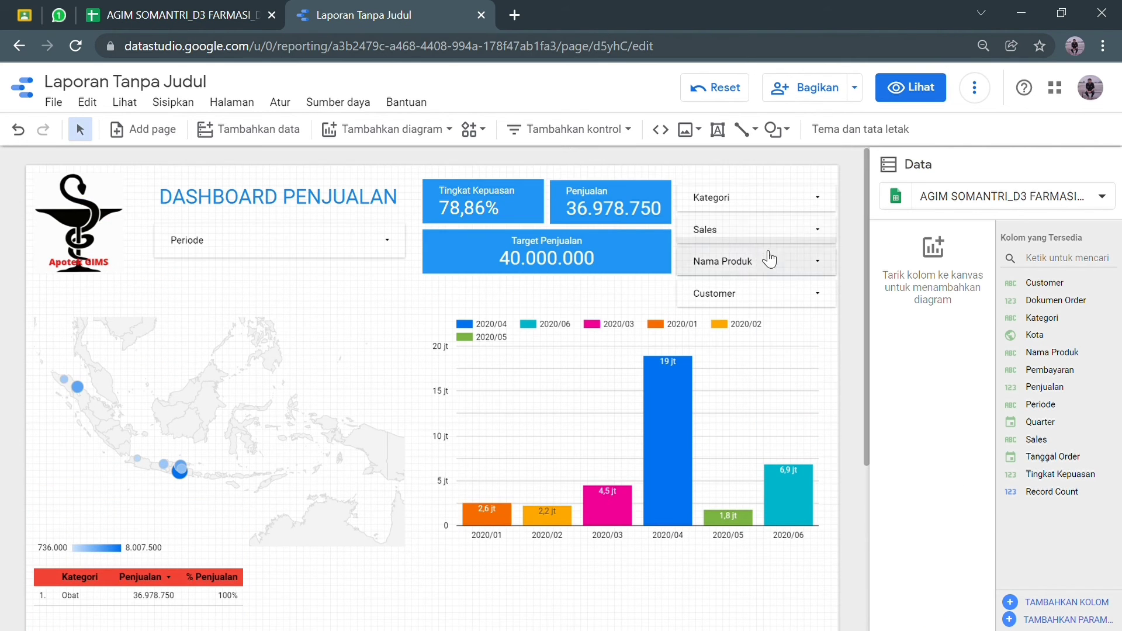
scroll(170, 481, down, 4)
click(167, 445)
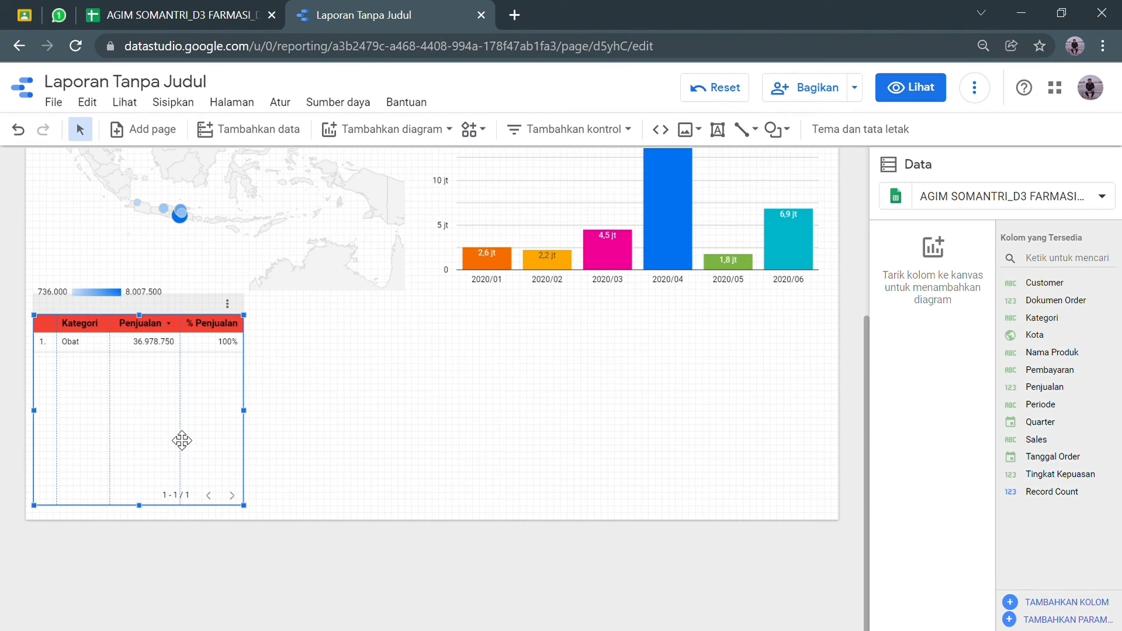
right_click(191, 406)
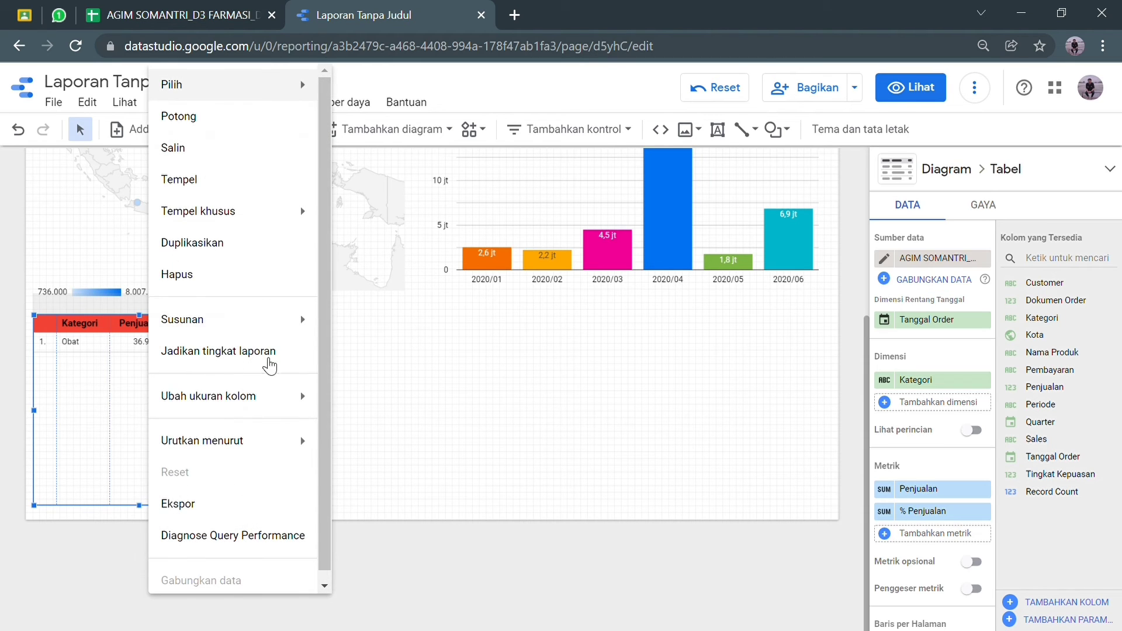
mouse_move(245, 298)
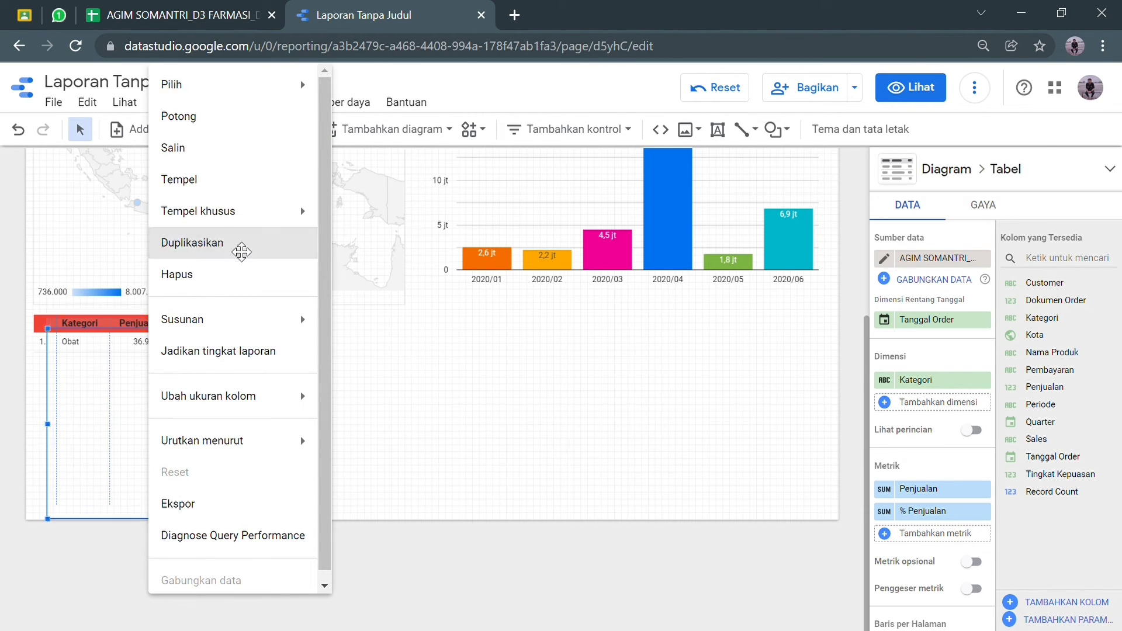
click(237, 244)
drag(222, 406, 417, 394)
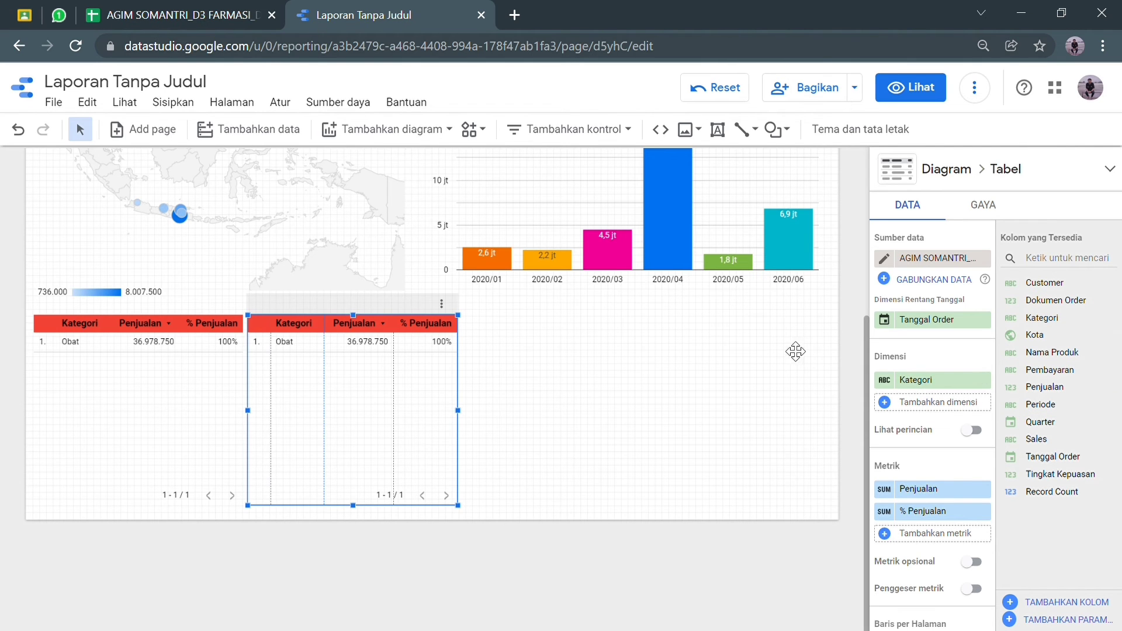
Replace the Kategori dimension of the duplicated table with Sales.
scroll(795, 351, up, 5)
scroll(783, 326, down, 2)
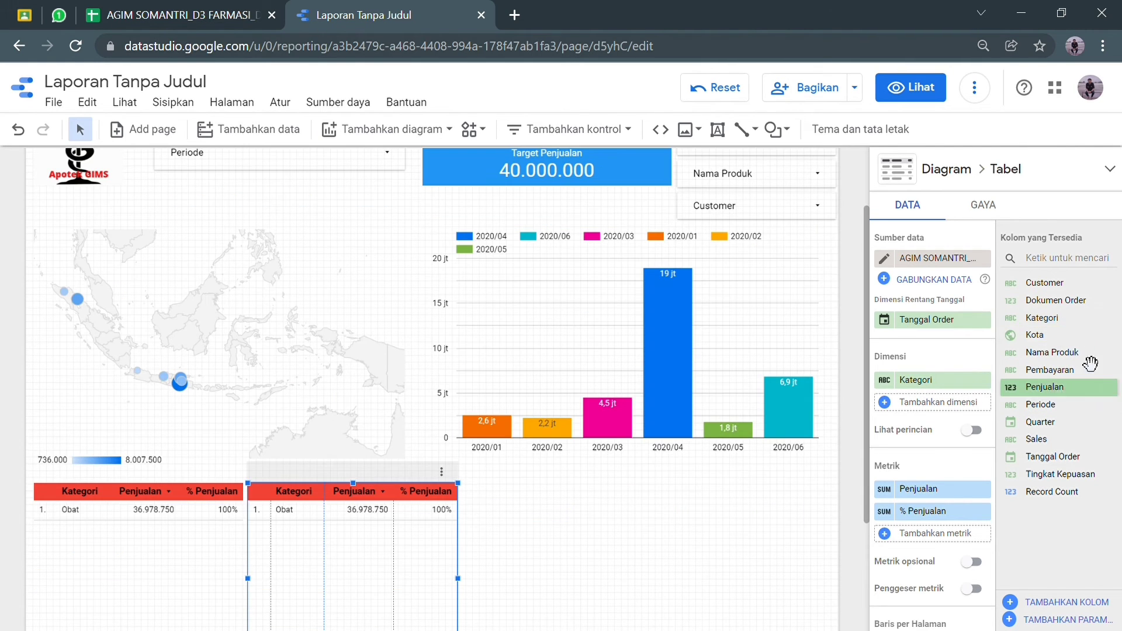
drag(1066, 445, 926, 400)
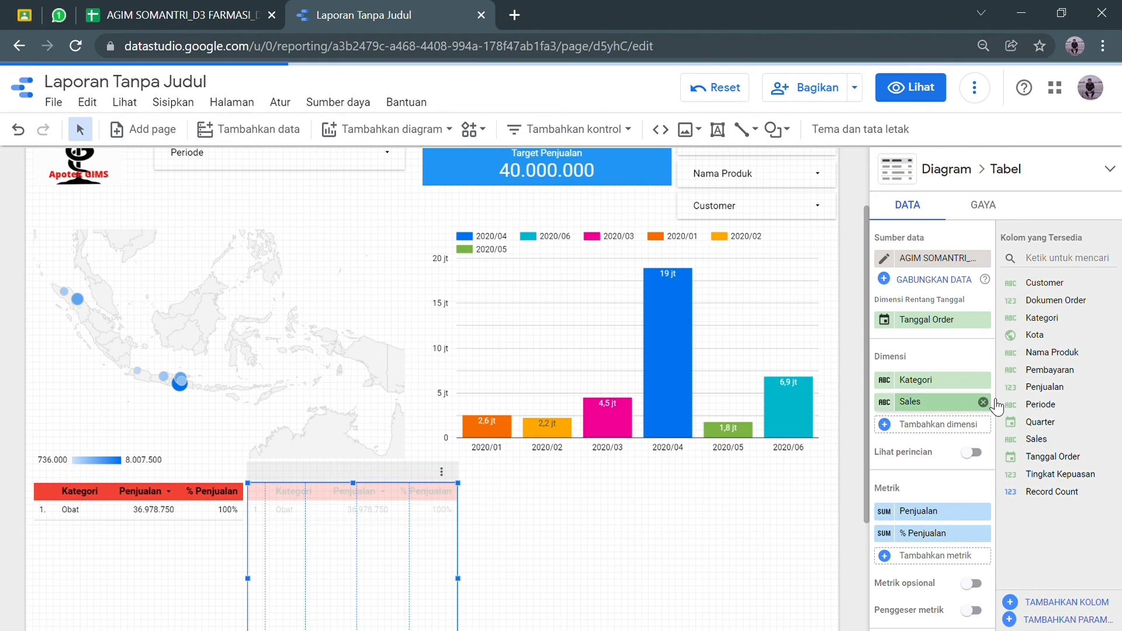
click(983, 380)
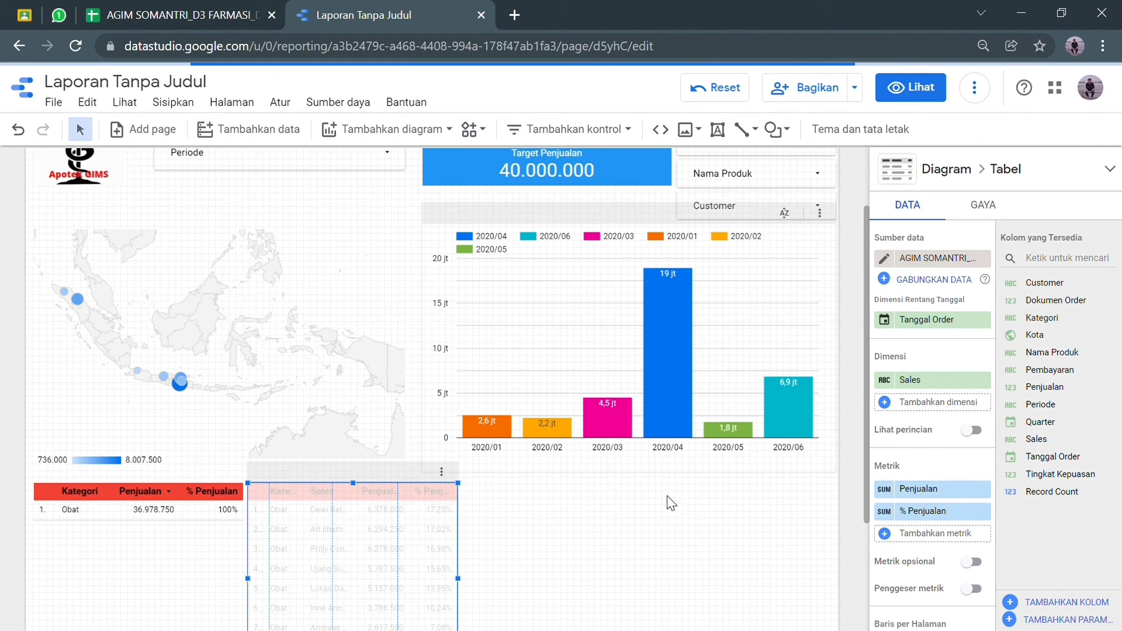
Widen the Sales table slightly so the names and the % Penjualan header fit, and nudge it away from the Kategori table.
scroll(618, 503, down, 3)
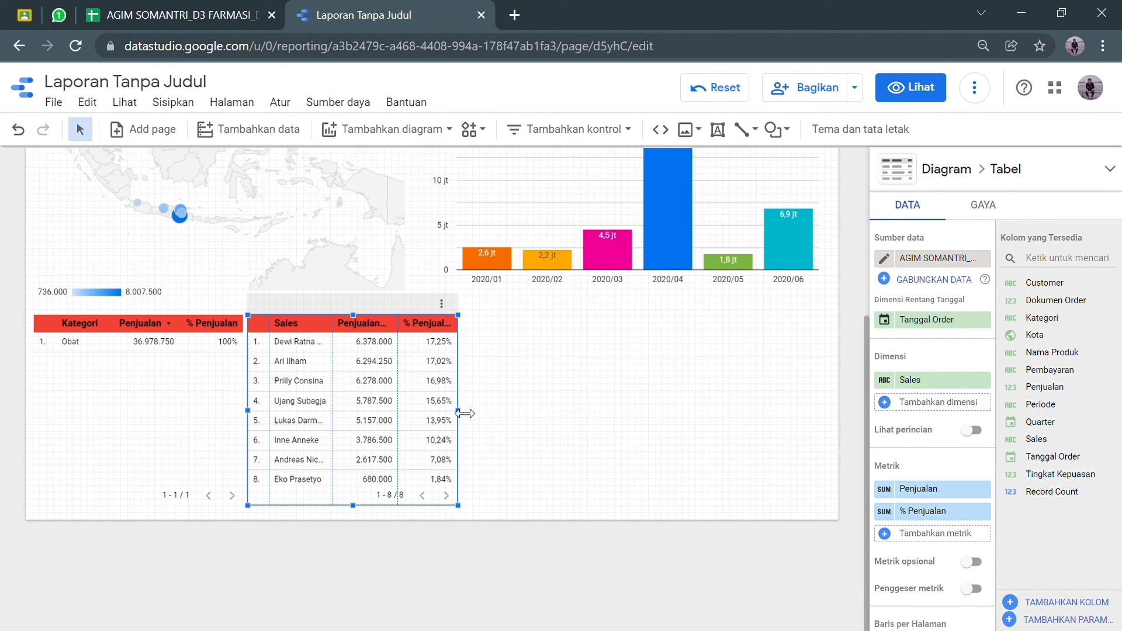
drag(462, 413, 469, 412)
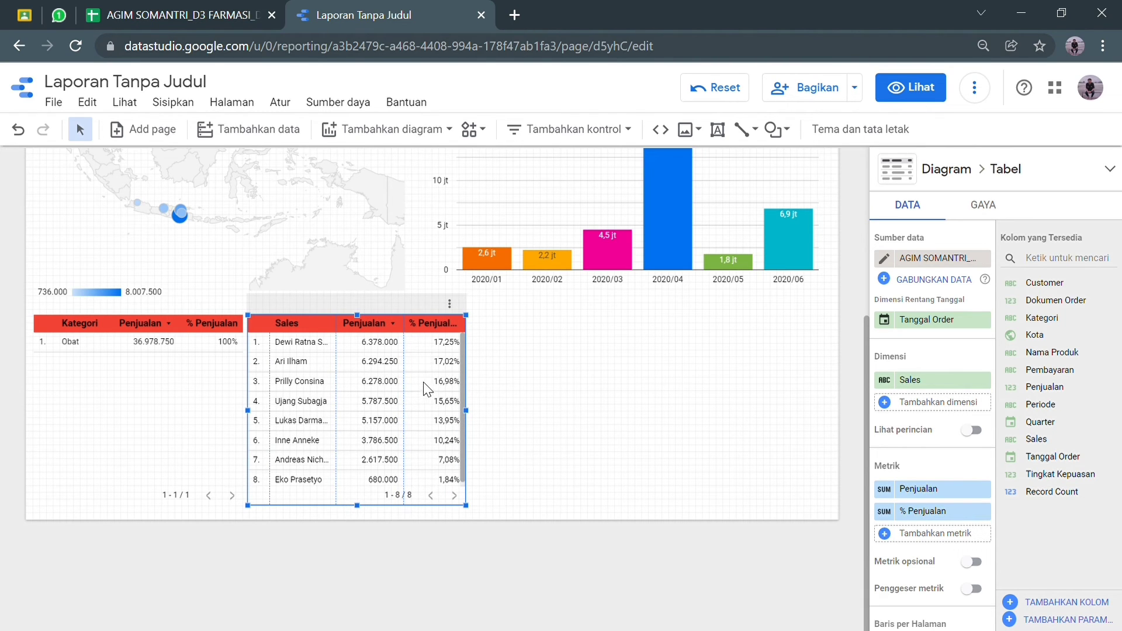
drag(466, 414, 472, 413)
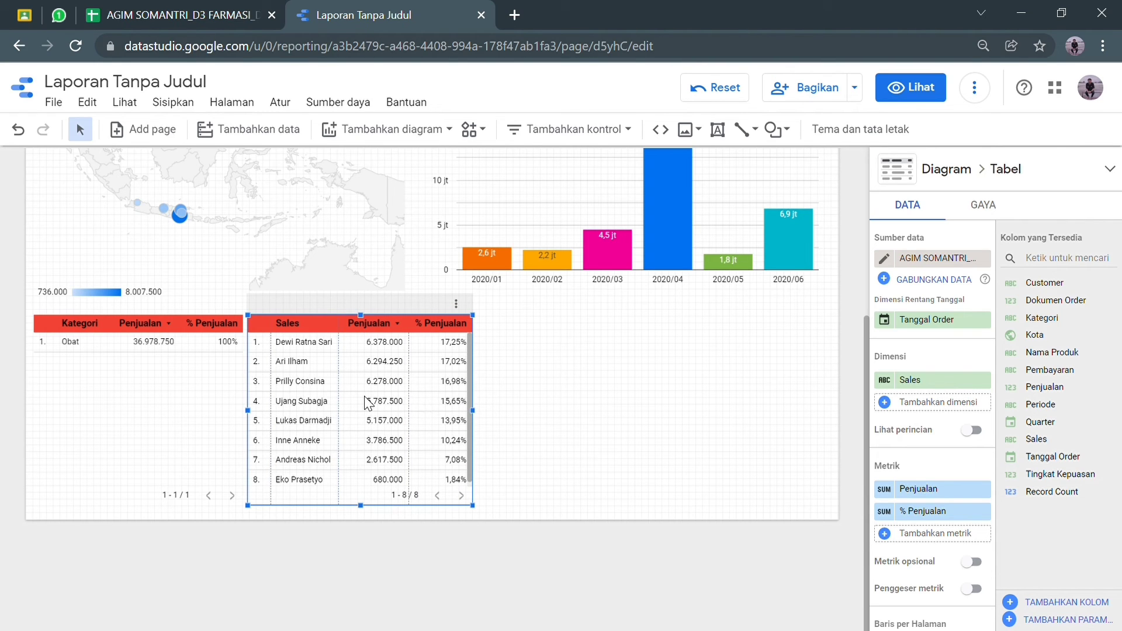
drag(365, 396, 377, 404)
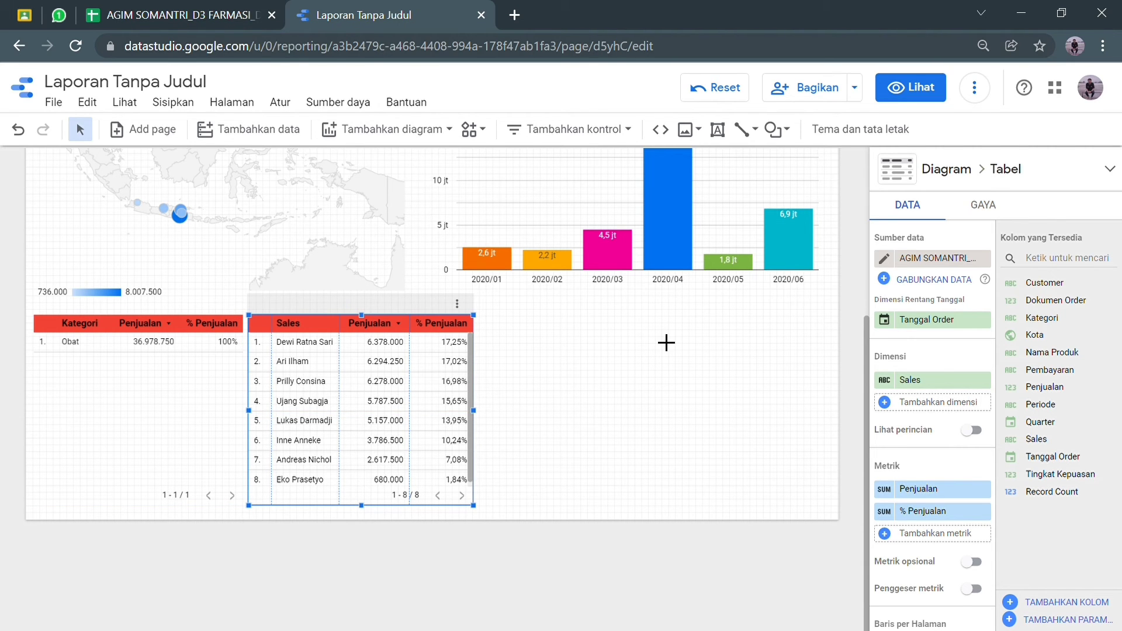
Duplicate the Sales table and place the copy beside it, aligned at the same height.
scroll(666, 343, up, 4)
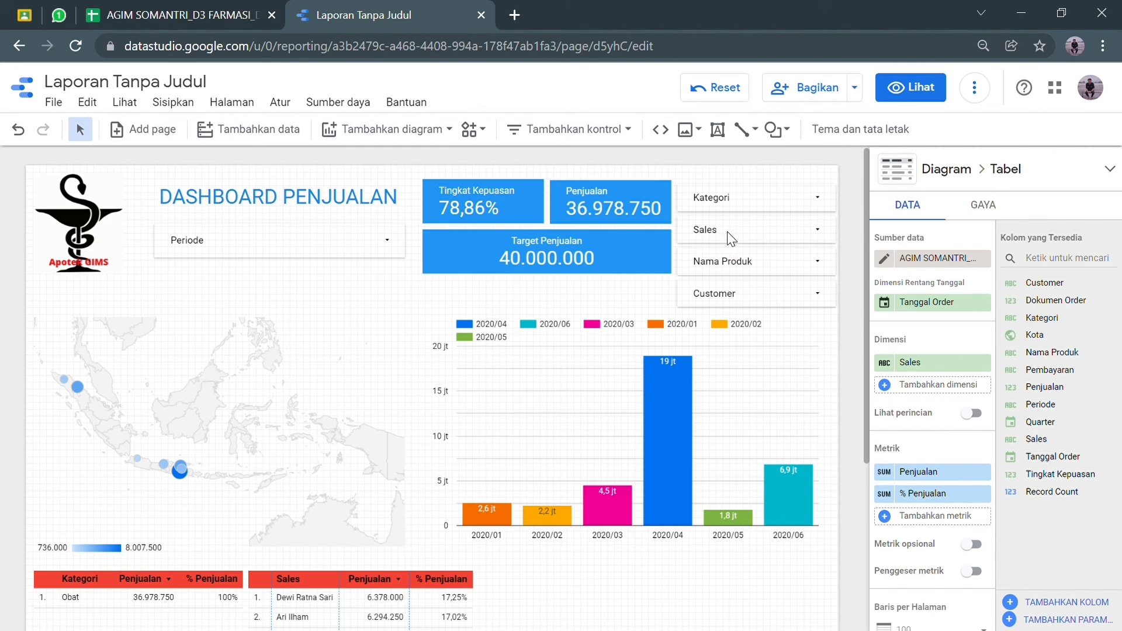
click(752, 212)
scroll(608, 357, down, 4)
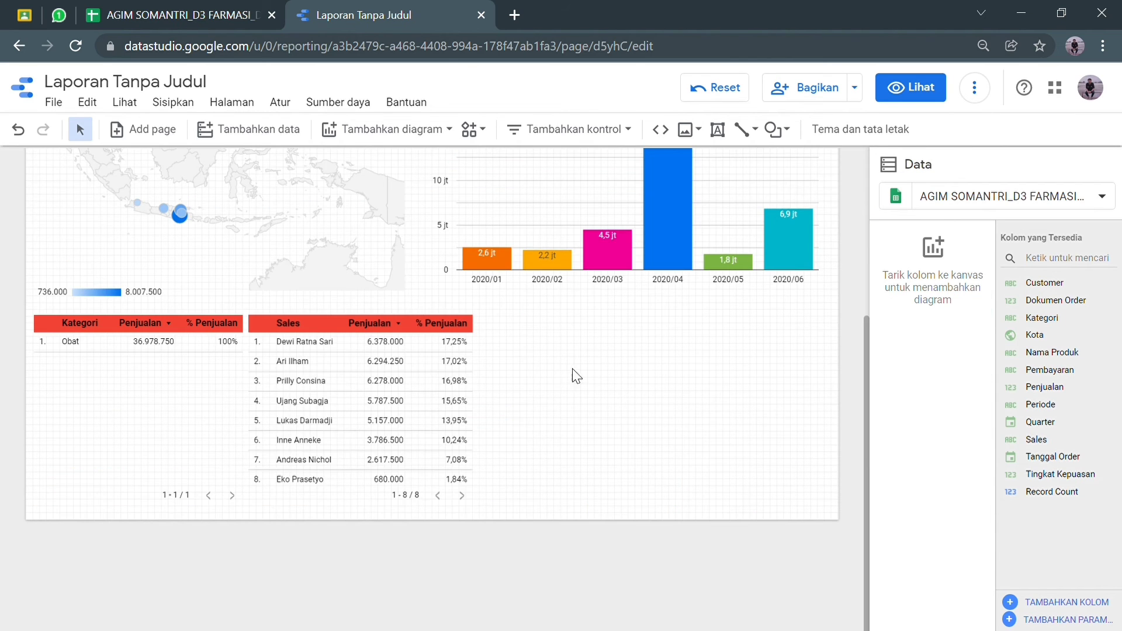
click(368, 391)
right_click(369, 392)
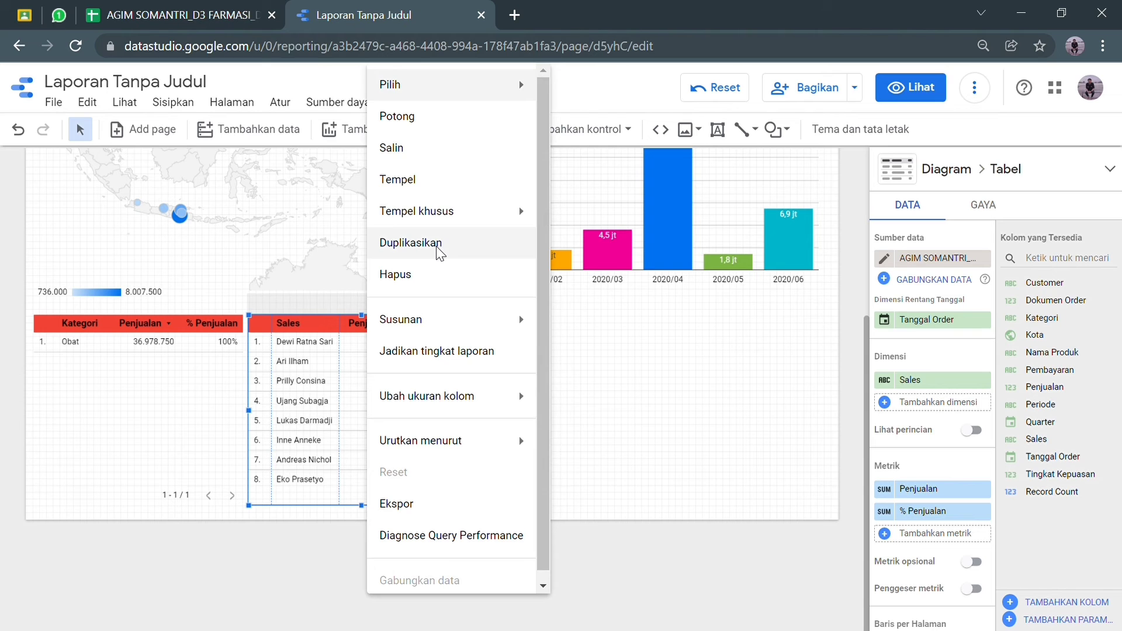
click(439, 252)
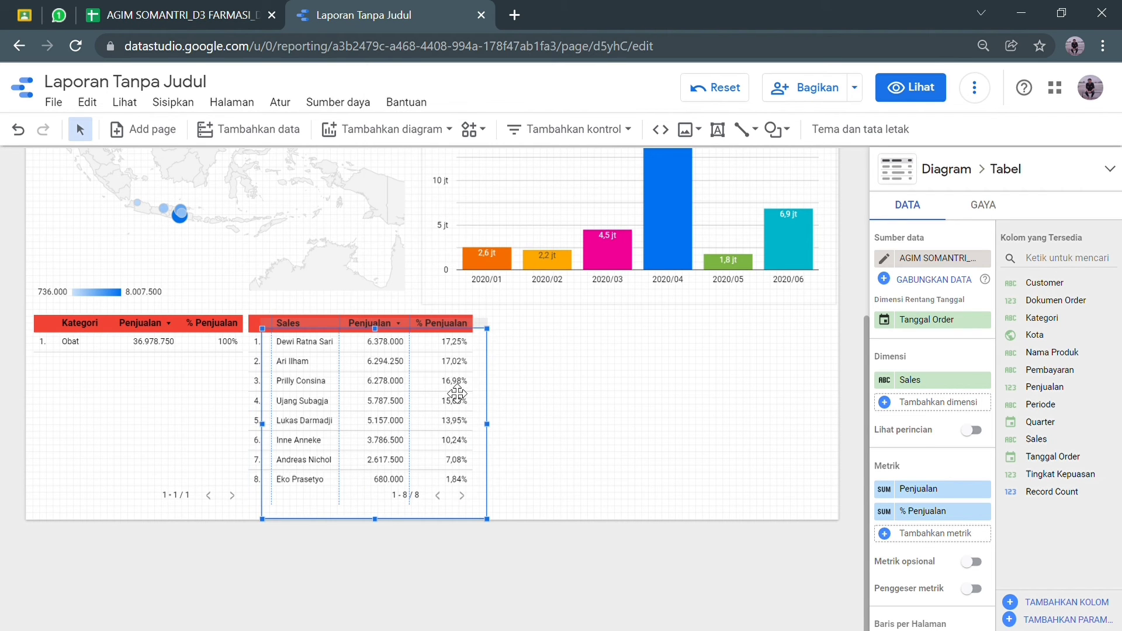
drag(457, 392, 660, 386)
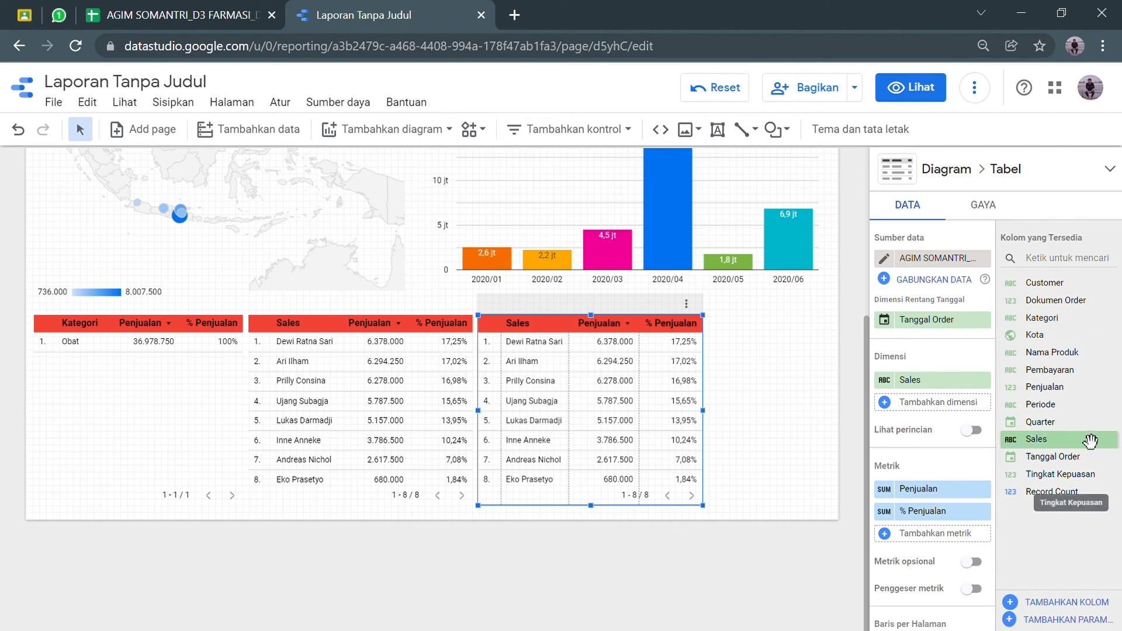
Replace the Sales dimension of the third table with Nama Produk.
drag(1055, 356, 938, 383)
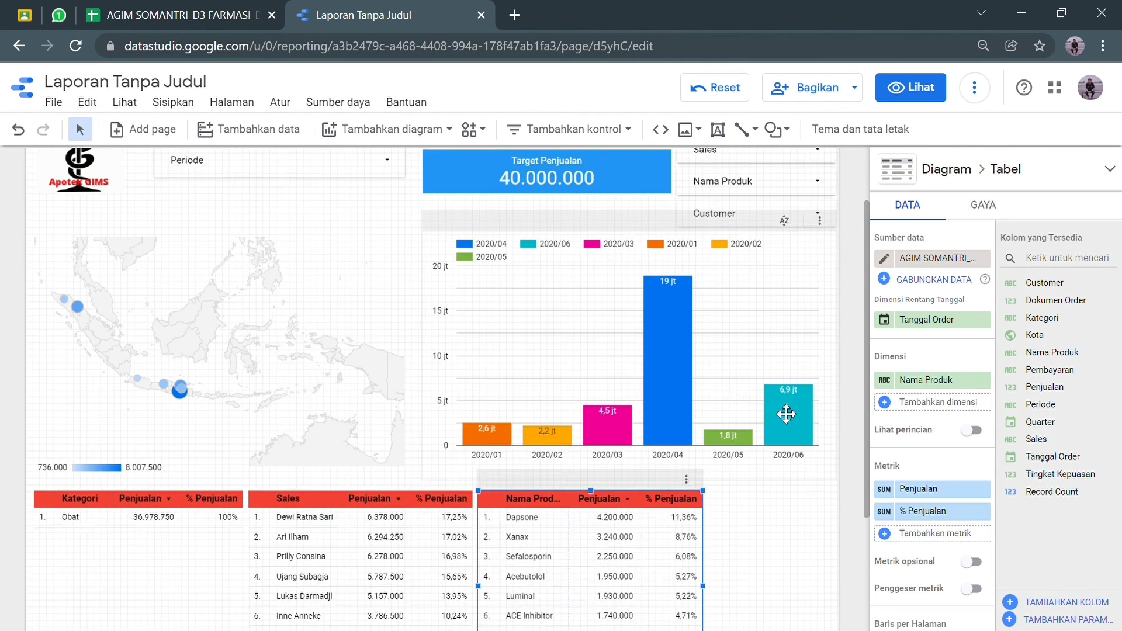
scroll(788, 388, up, 4)
scroll(755, 292, down, 4)
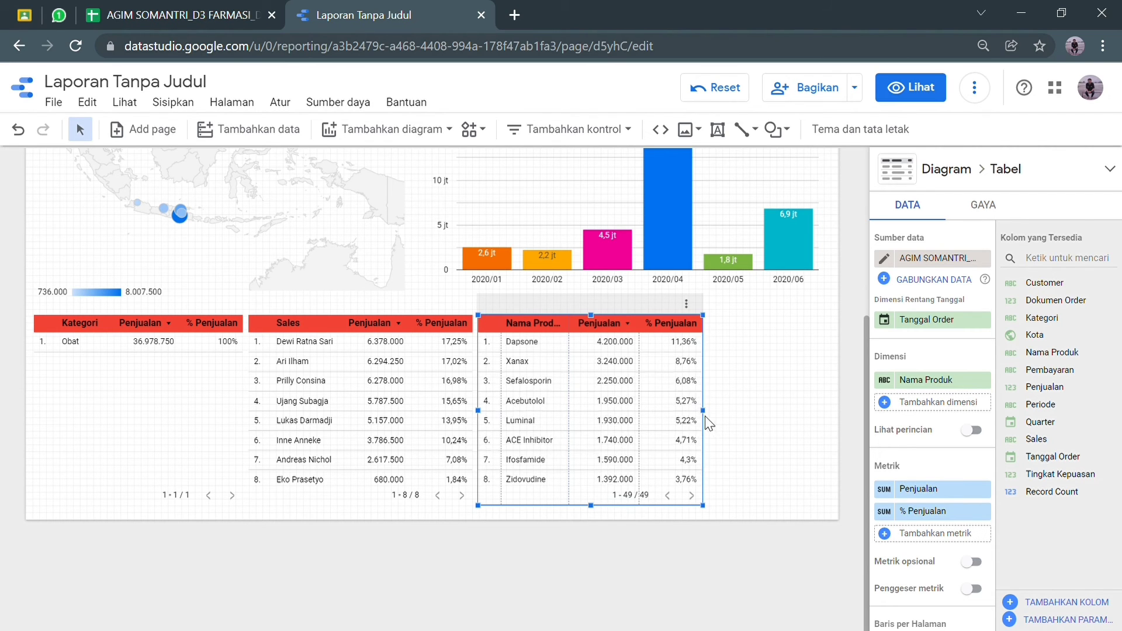
Duplicate the Nama Produk table and place the copy beside it as the fourth table in the row.
scroll(753, 363, up, 4)
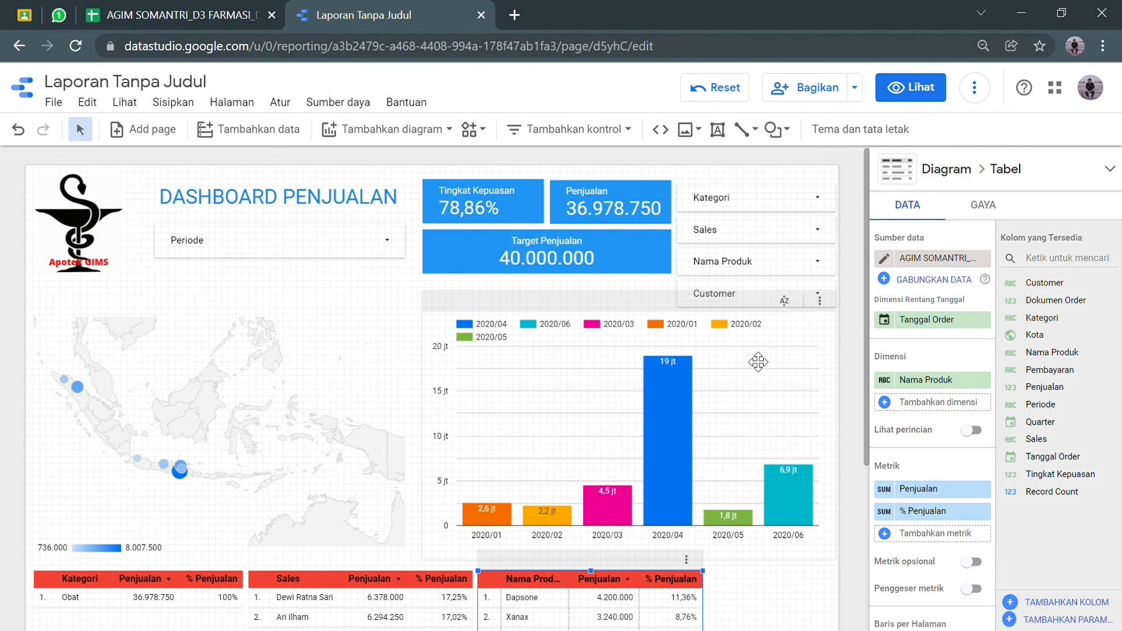
scroll(717, 351, down, 4)
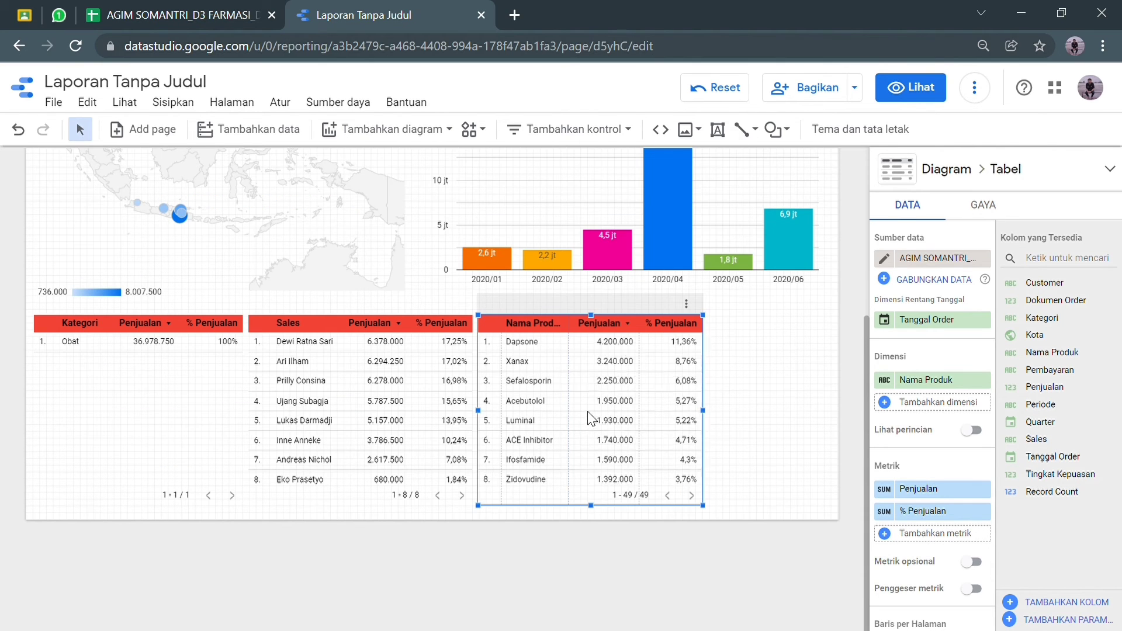
right_click(586, 417)
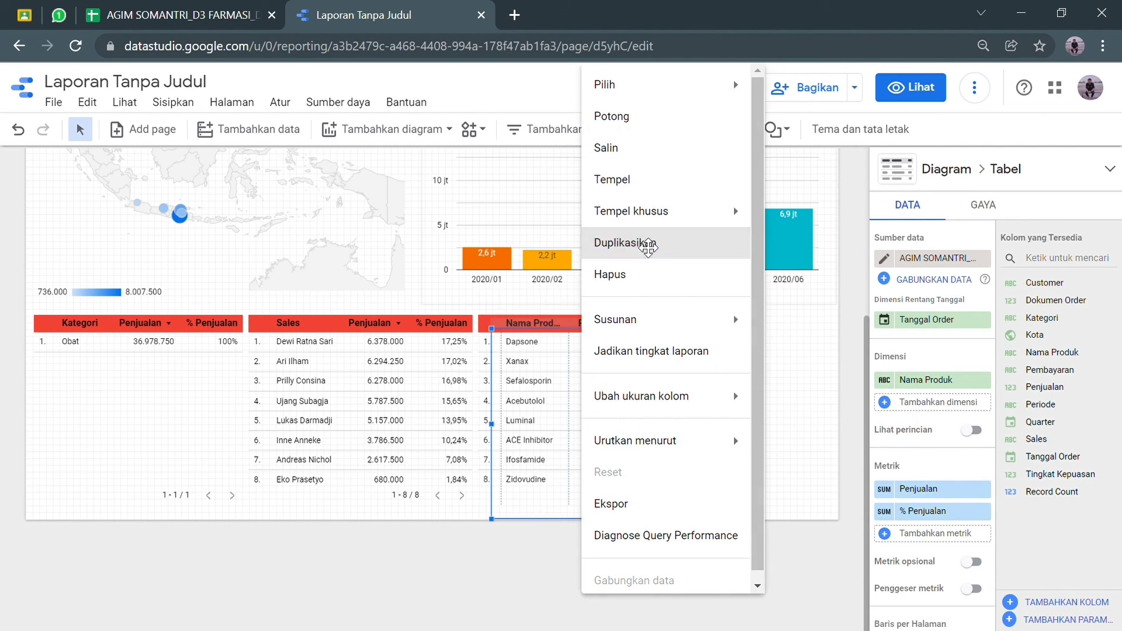
click(646, 243)
drag(723, 391, 836, 401)
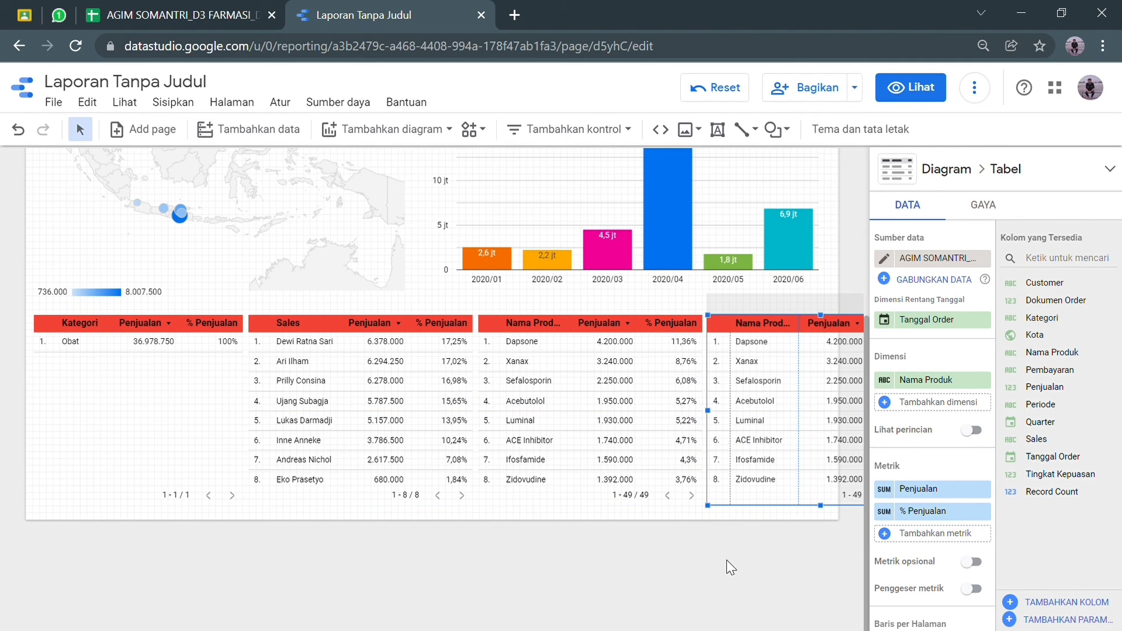
click(686, 565)
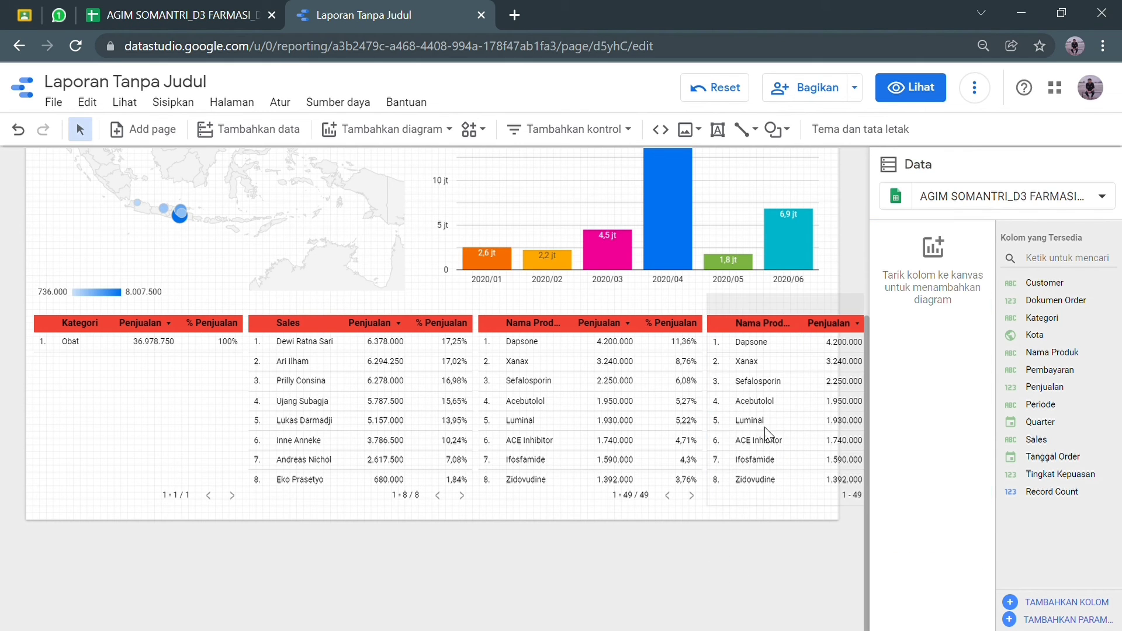
Replace the Nama Produk dimension of the fourth table with Customer.
click(769, 381)
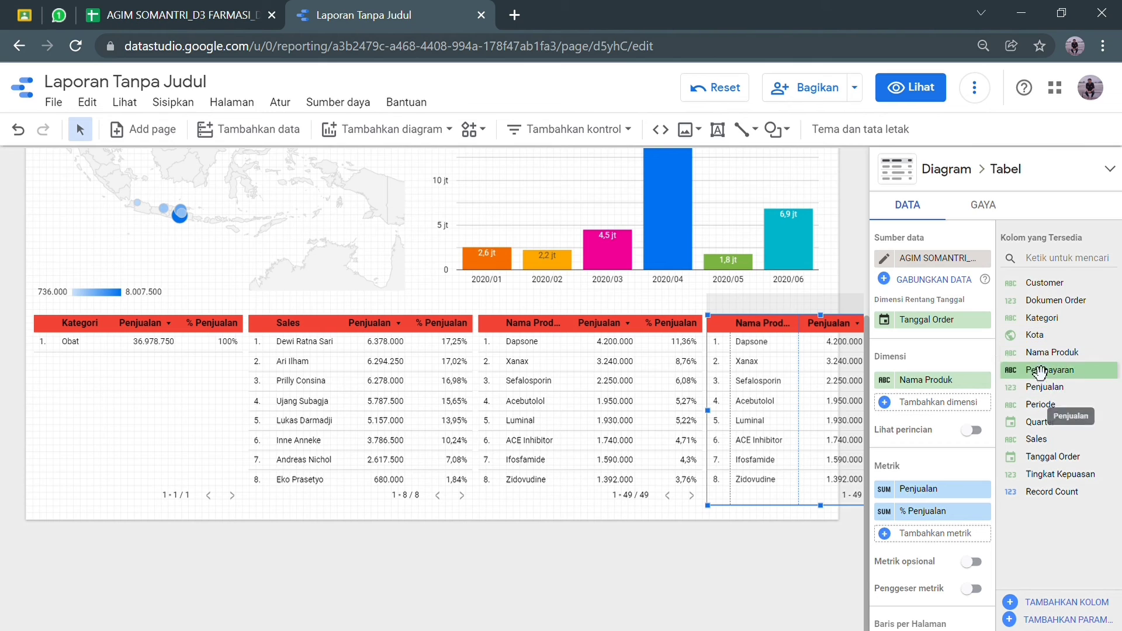
drag(1043, 282, 920, 392)
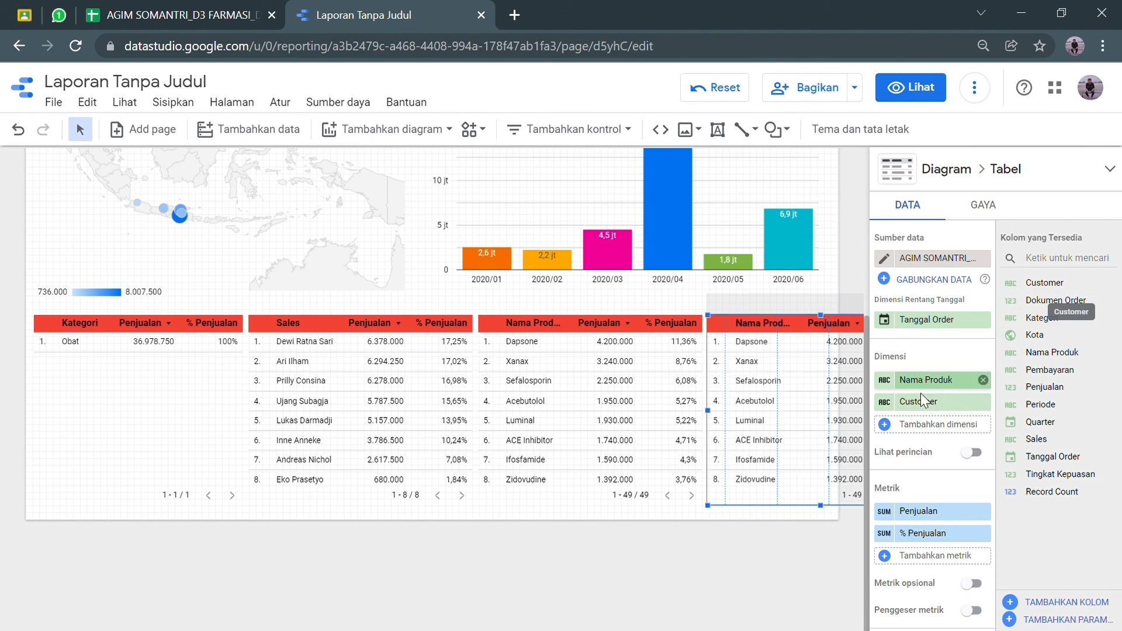
click(983, 379)
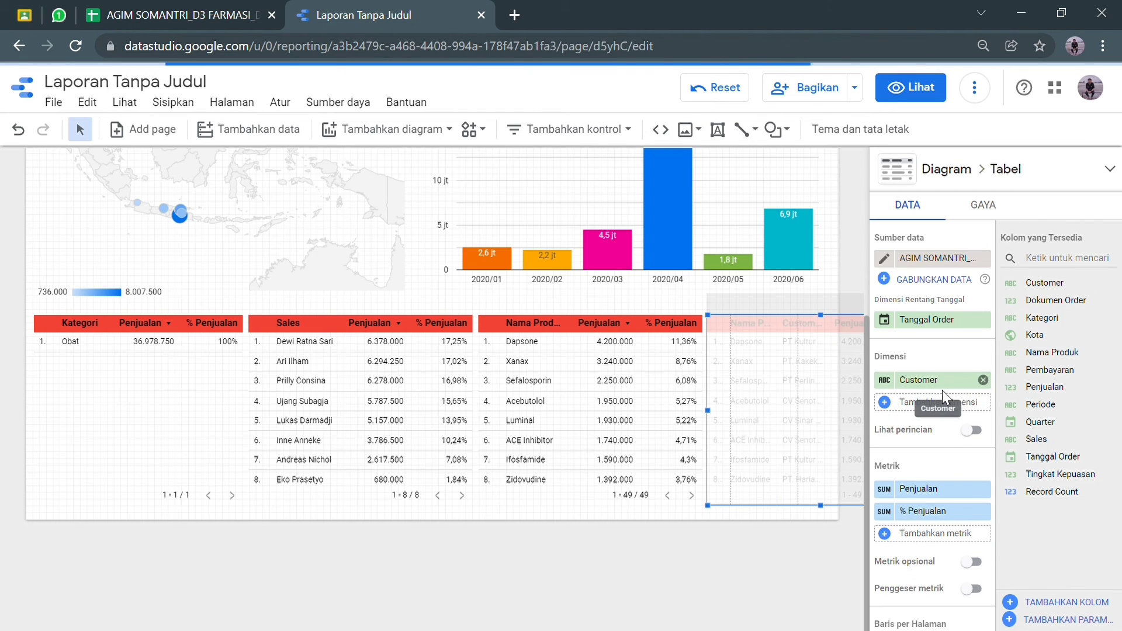
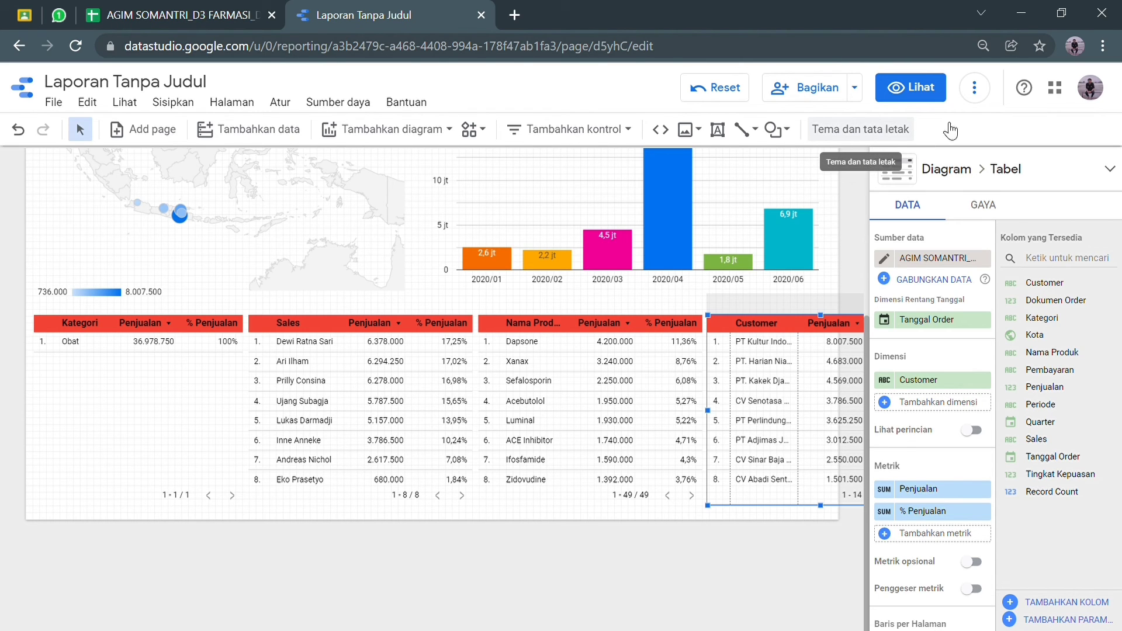
Change the report's canvas size to the Layar (16:9) - Lanskap preset in the theme and layout settings.
click(895, 133)
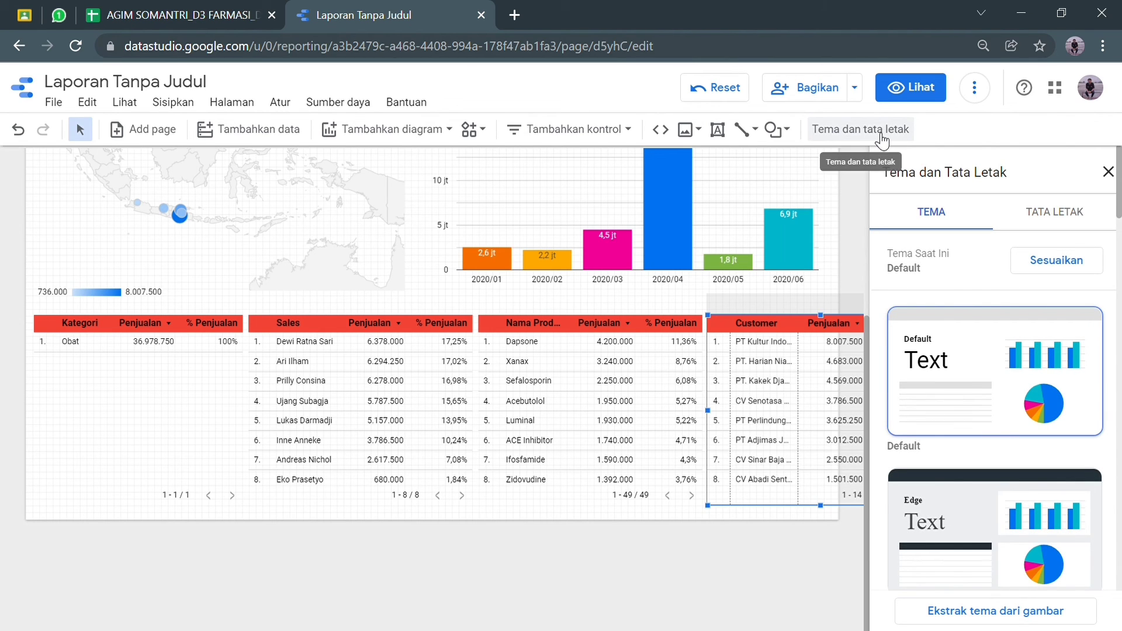
click(1063, 215)
scroll(1020, 393, down, 3)
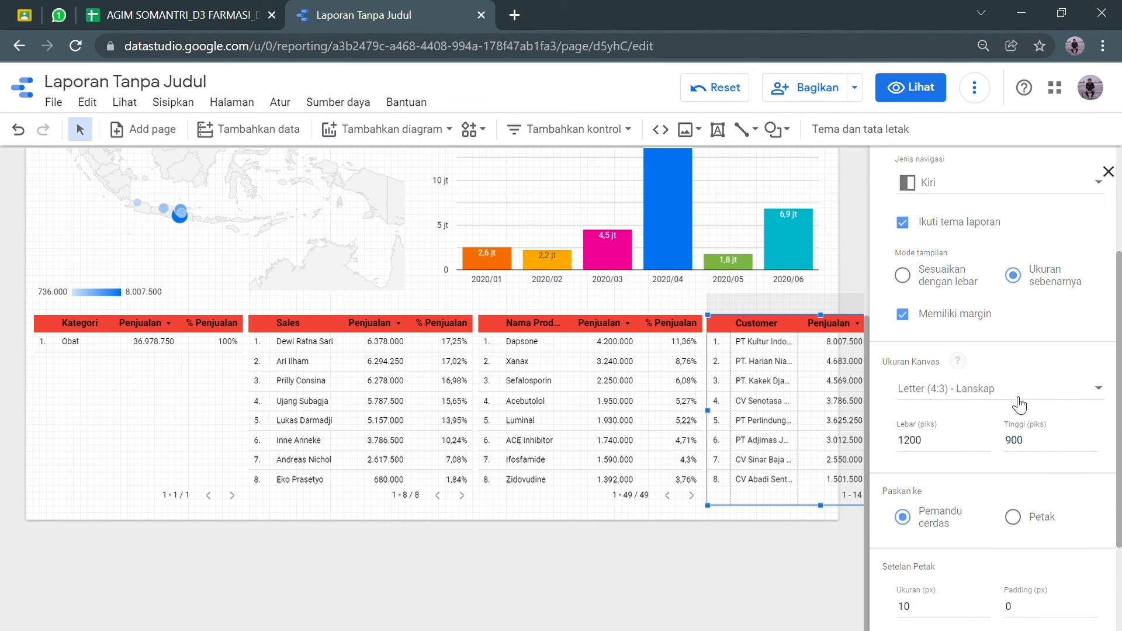
click(1111, 395)
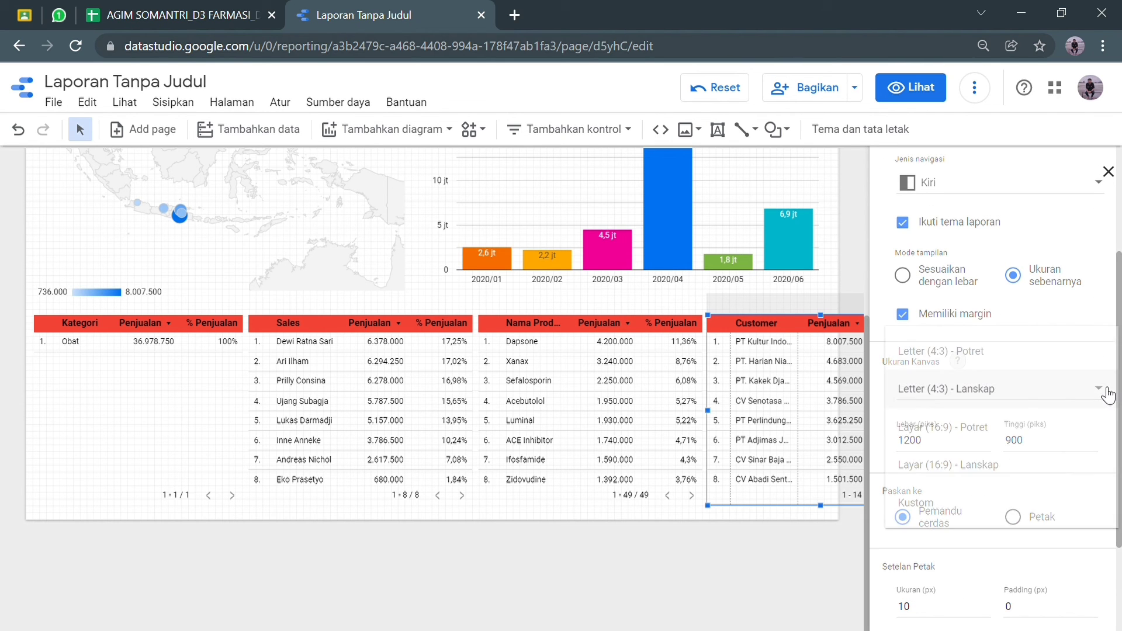
click(1023, 472)
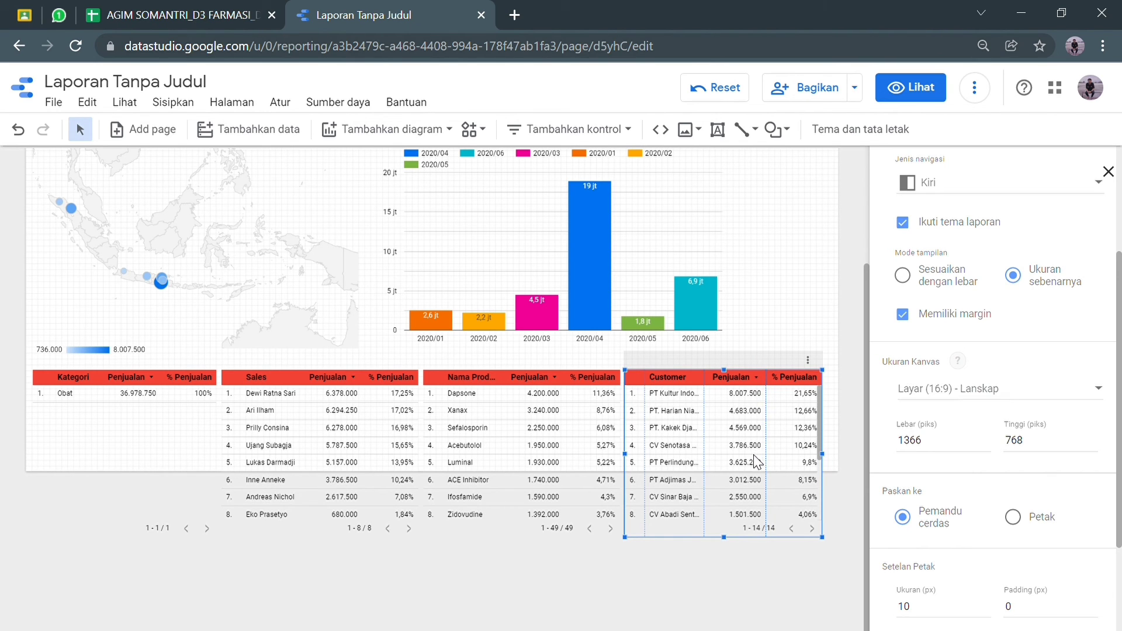
key(Escape)
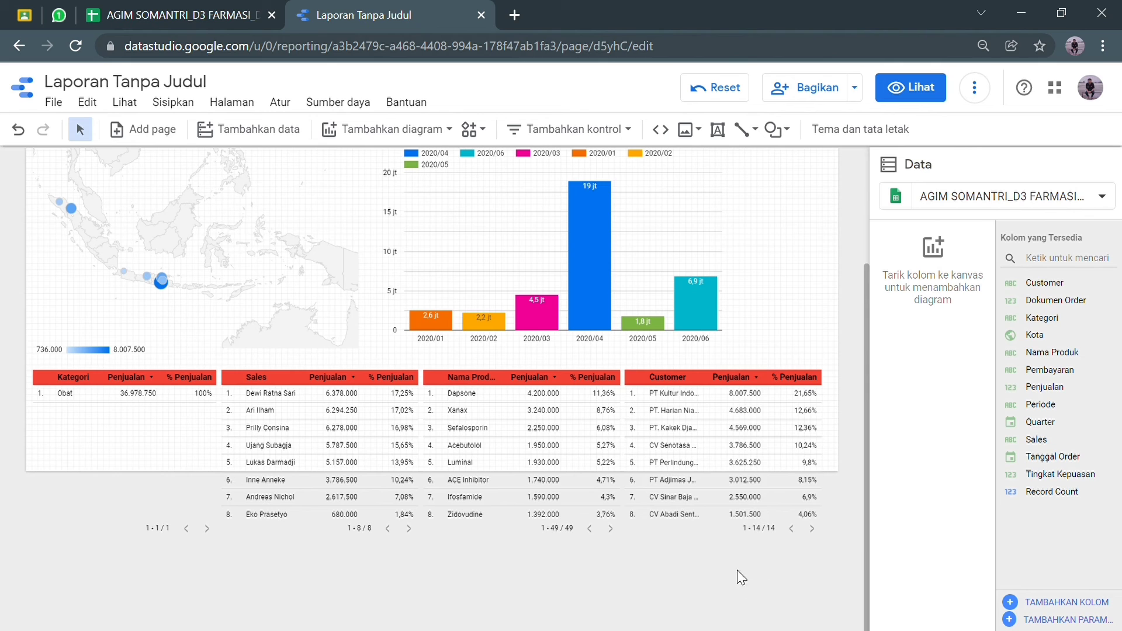
Select the Customer, Nama Produk, Sales and Kategori tables together and nudge them slightly downward as a group.
click(645, 447)
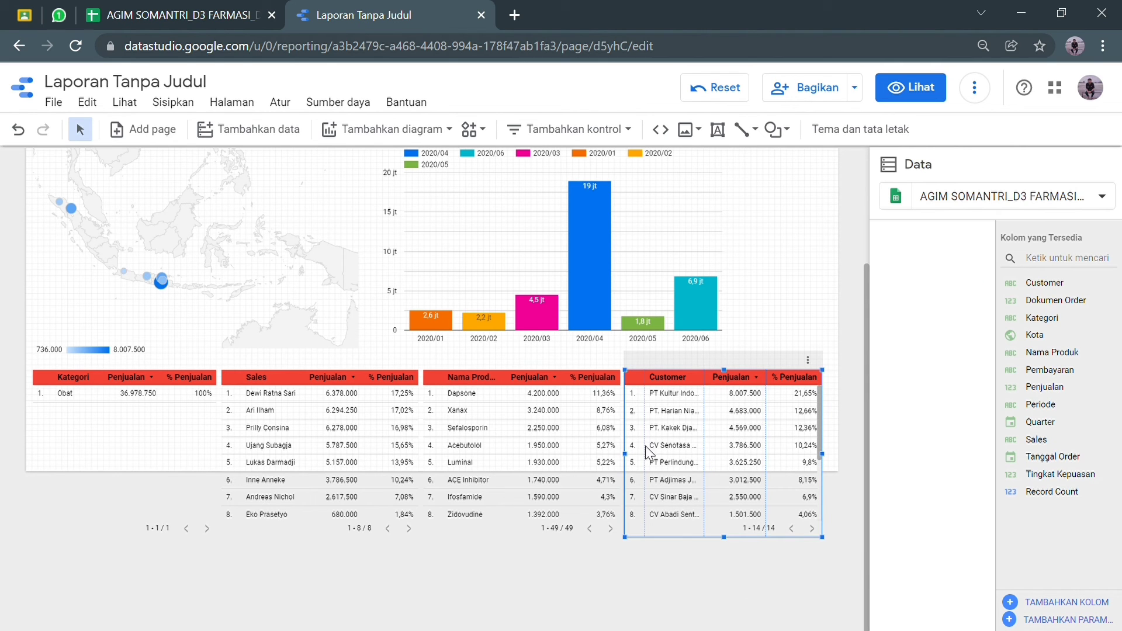
shift+click(591, 454)
shift+click(274, 418)
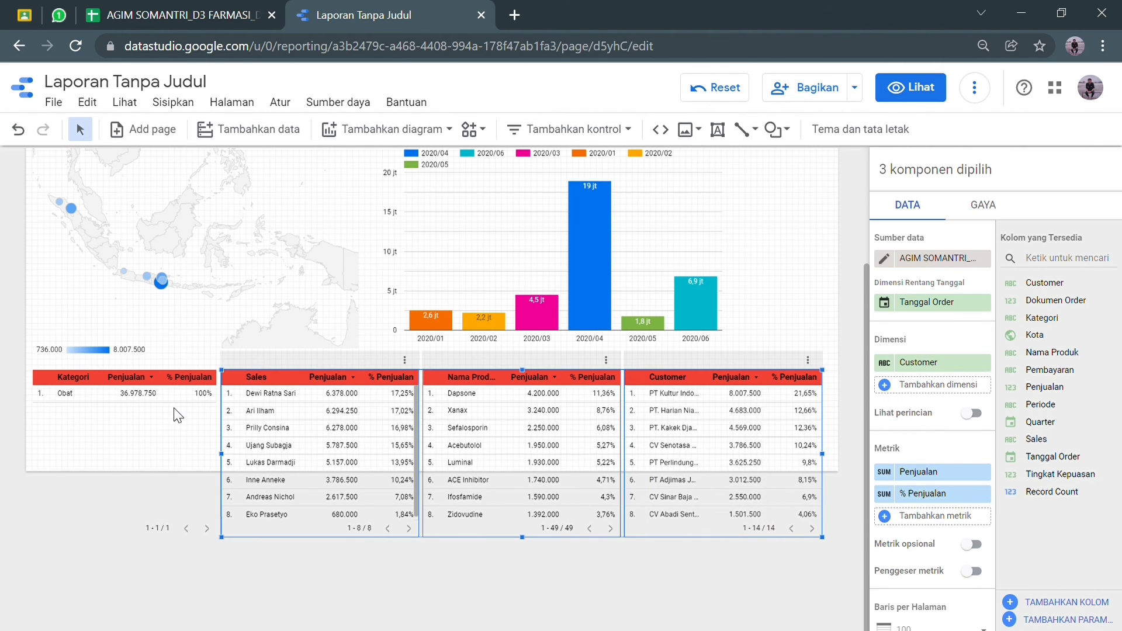
shift+click(169, 415)
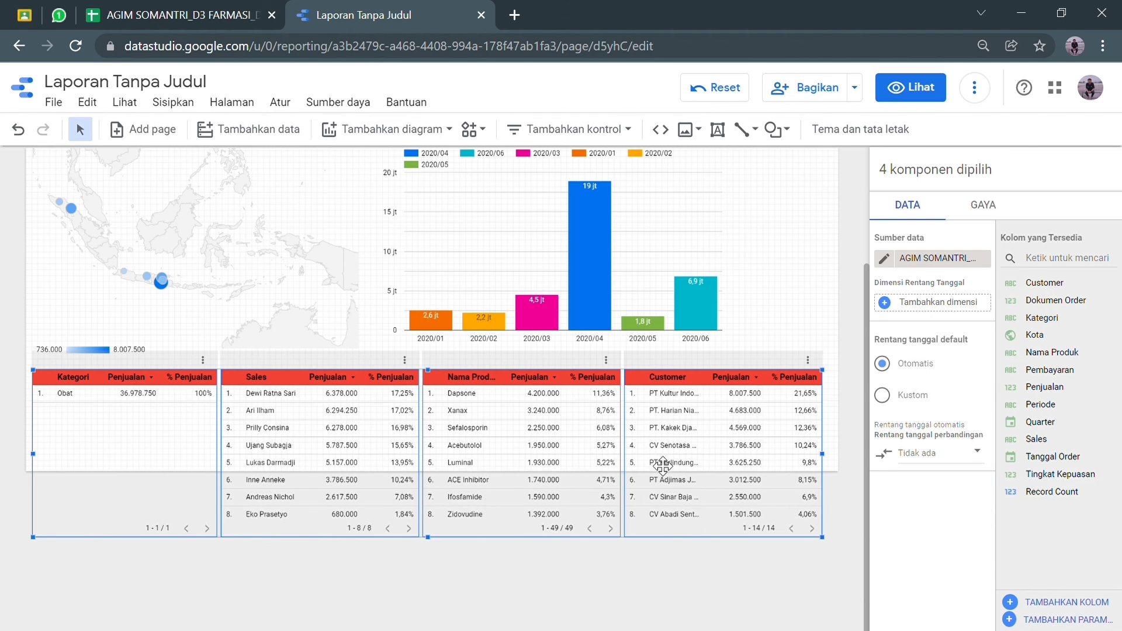
mouse_move(675, 459)
mouse_down()
mouse_move(689, 443)
mouse_move(664, 468)
mouse_move(668, 460)
mouse_up()
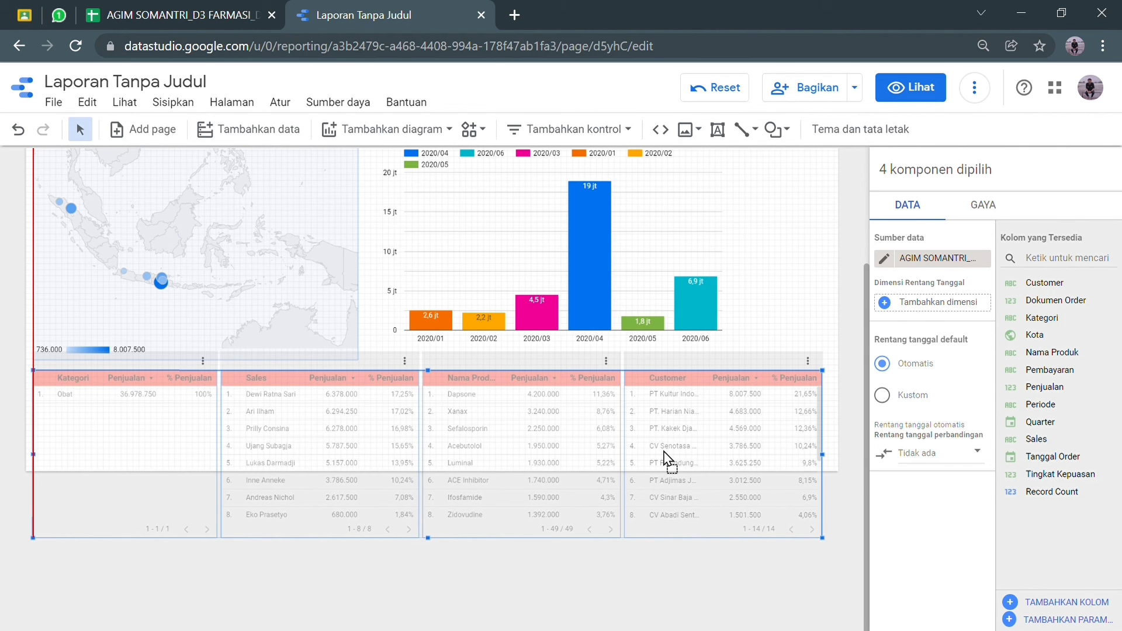
drag(663, 451, 665, 453)
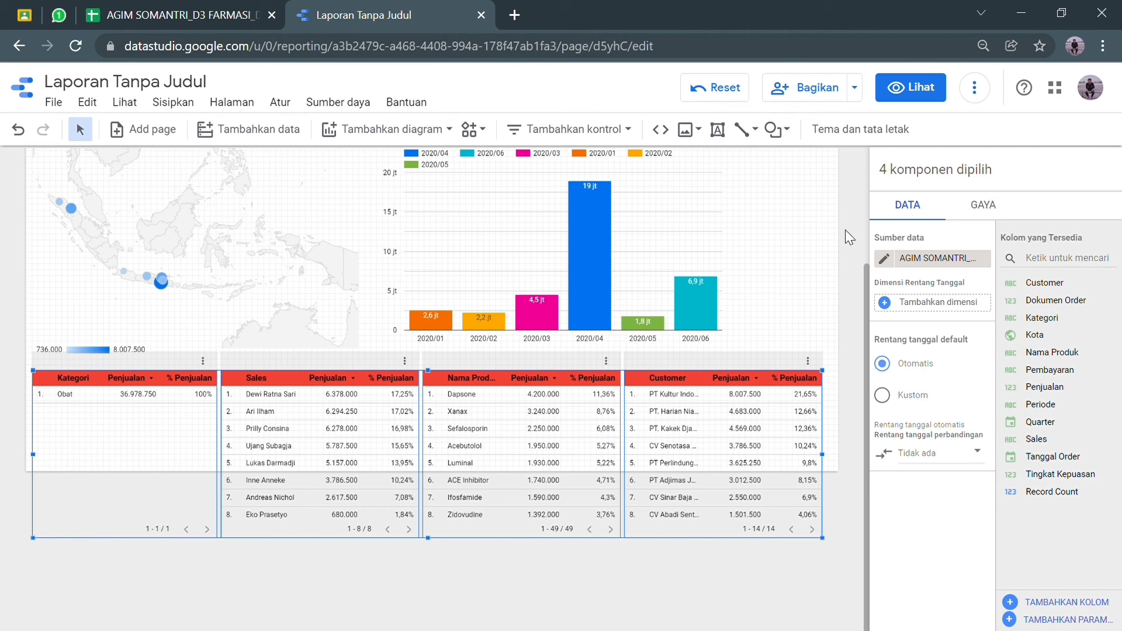
click(839, 256)
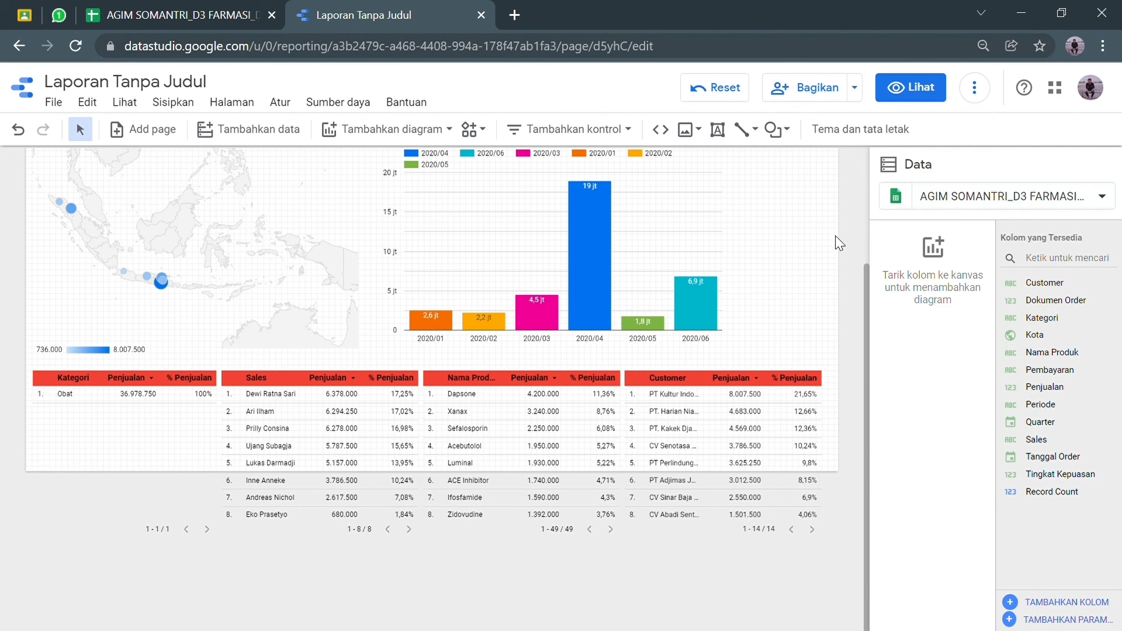
Set a custom canvas size of 1360 pixels wide and 900 pixels high.
click(882, 136)
click(1043, 214)
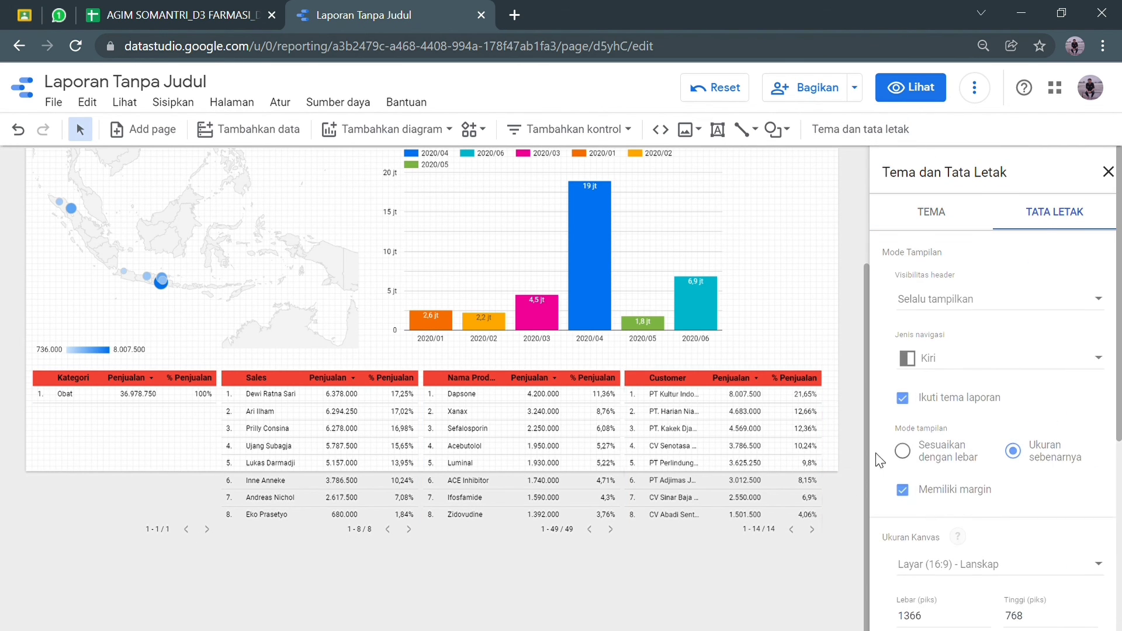
scroll(1019, 479, down, 3)
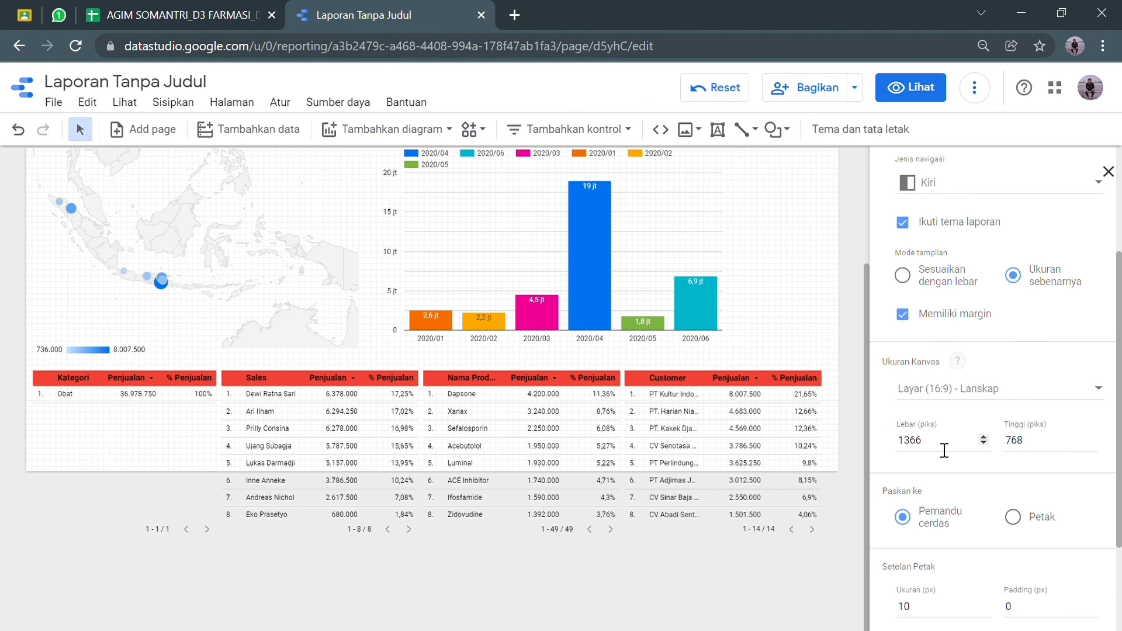
text(0)
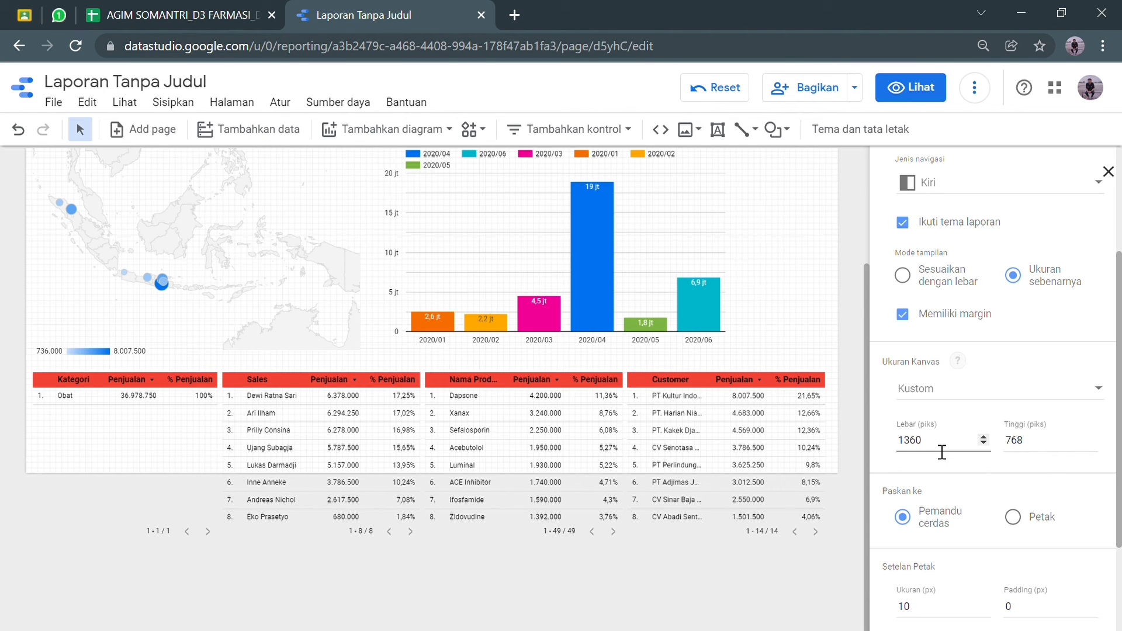
drag(1046, 453, 1017, 450)
text(900)
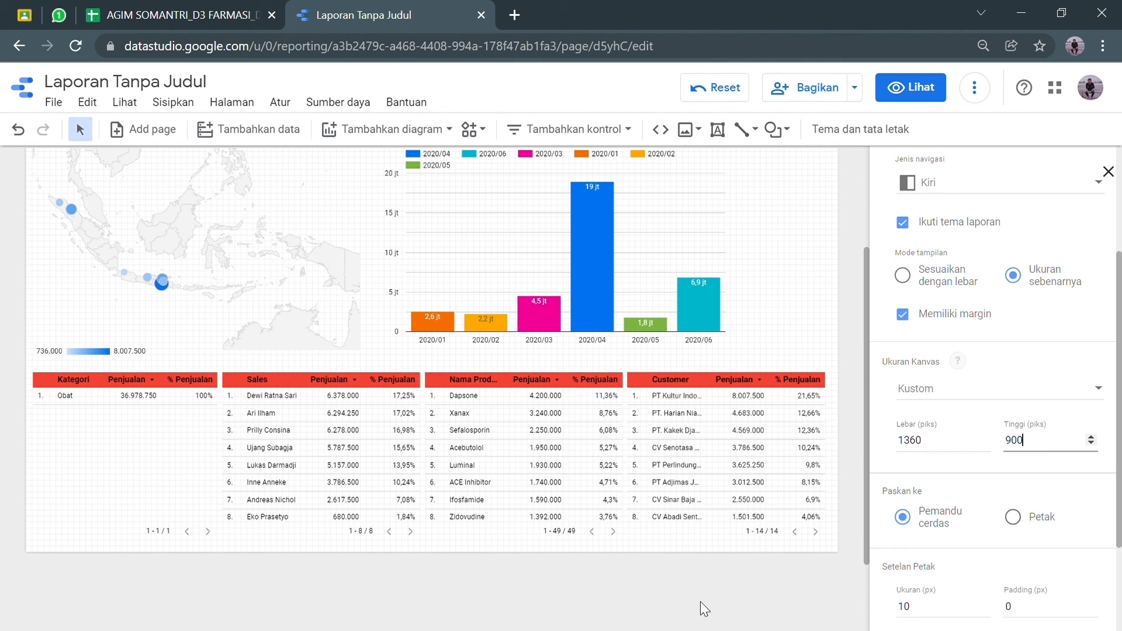
click(745, 573)
Move the Kategori, Sales, Nama Produk and Customer filters together to line up with the tables' right edge, and widen them toward the scorecards.
scroll(745, 570, up, 3)
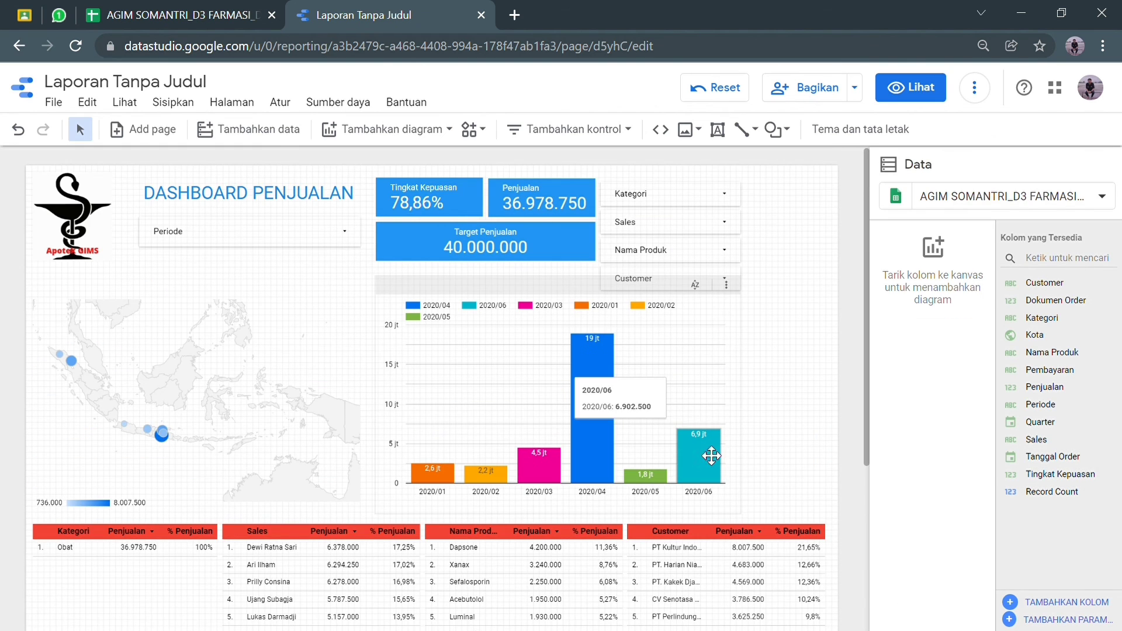
click(700, 201)
click(701, 201)
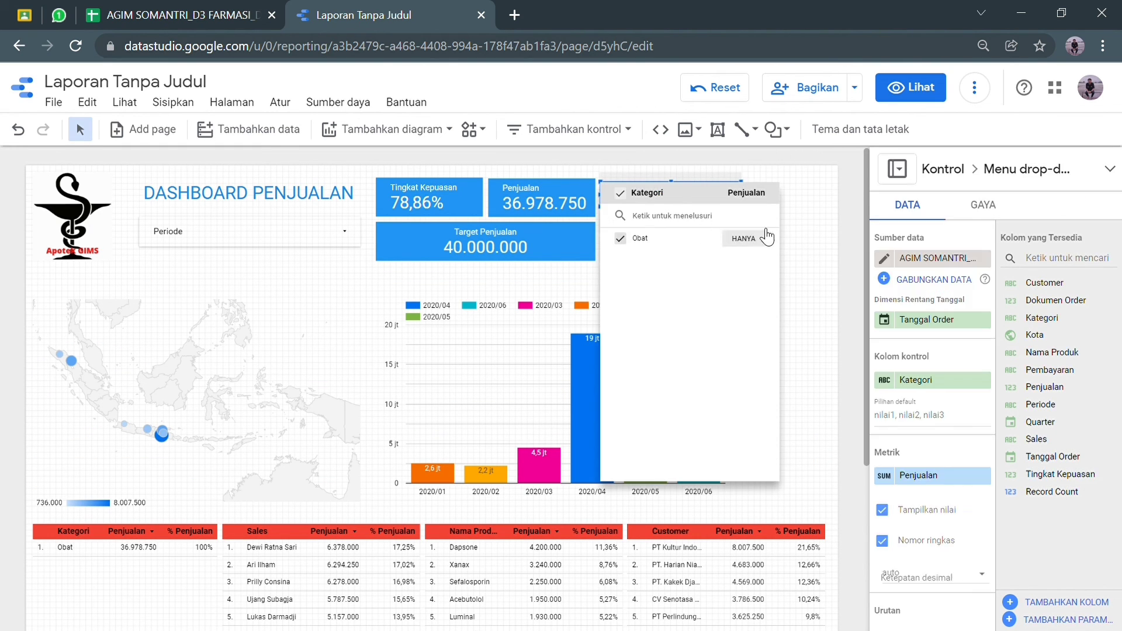
click(783, 263)
ctrl+click(724, 240)
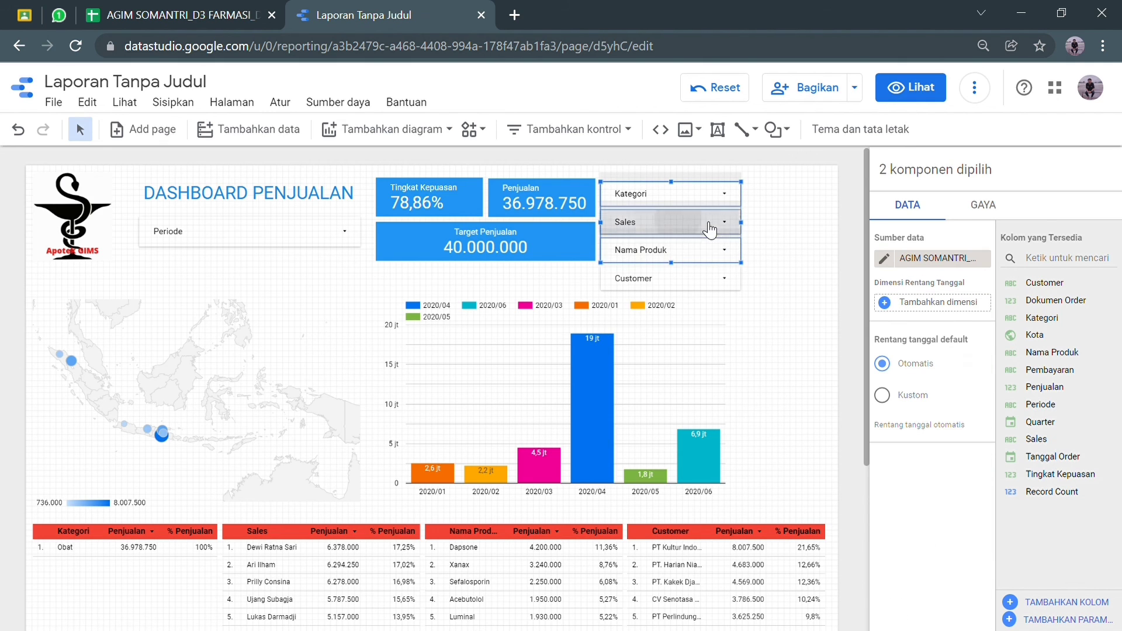
ctrl+click(709, 227)
click(814, 250)
ctrl+click(689, 273)
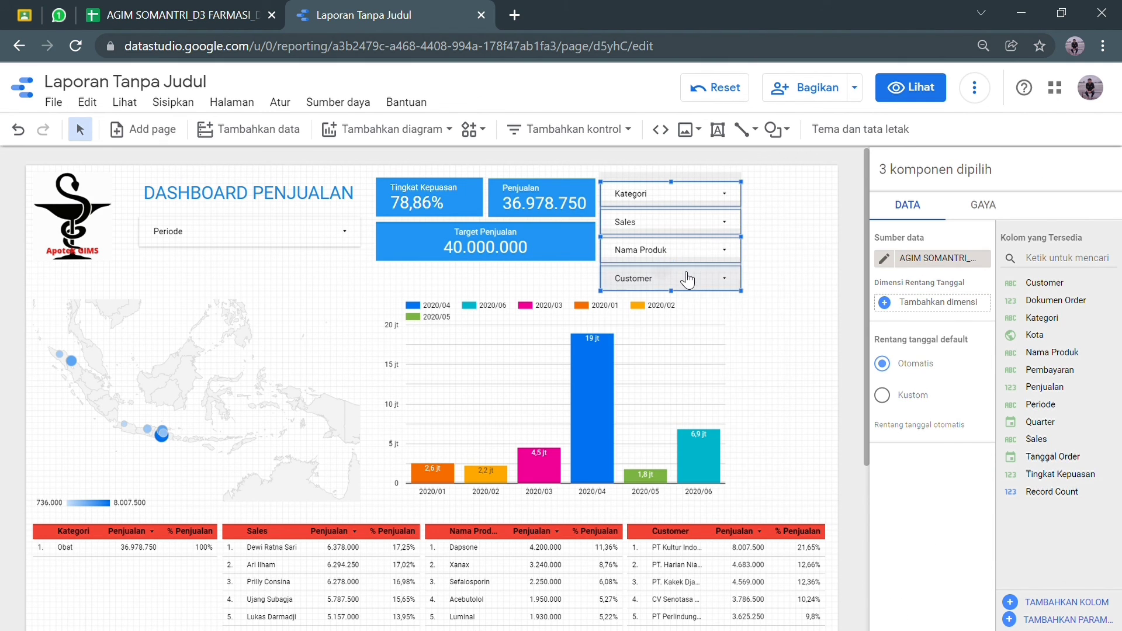
click(777, 236)
drag(696, 246, 780, 242)
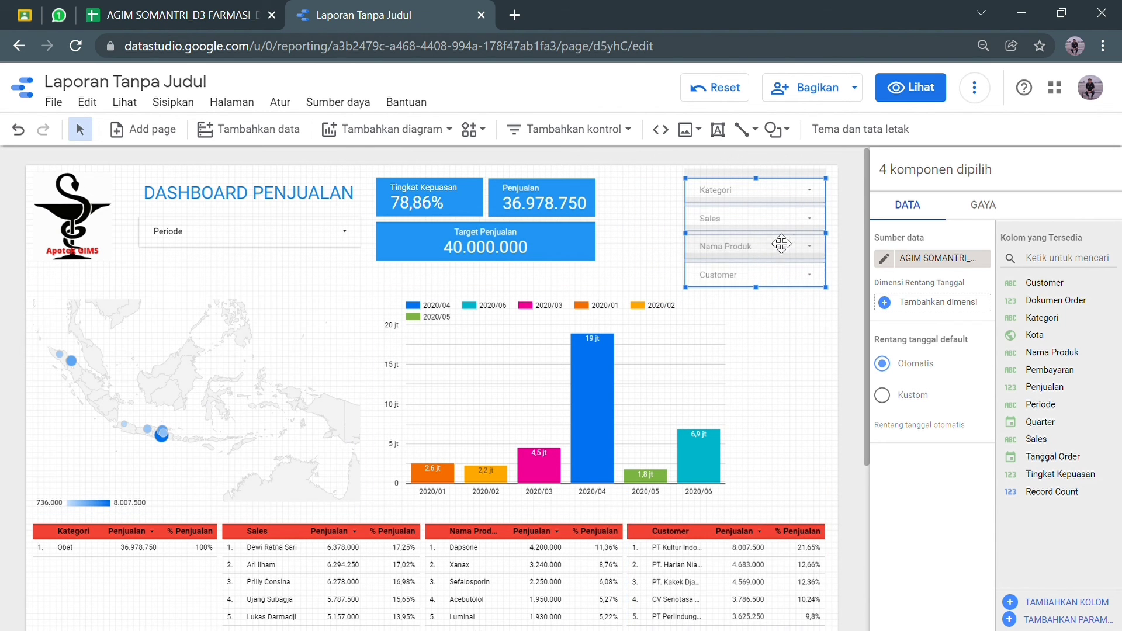
drag(697, 237, 665, 239)
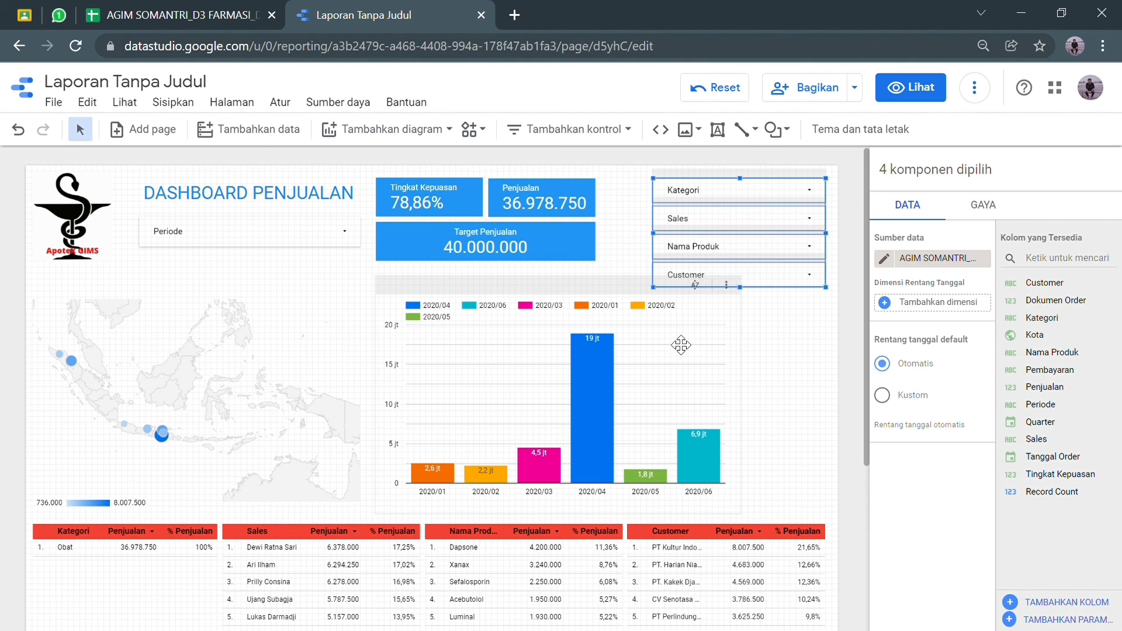
Enlarge the monthly bar chart to the right edge of the filters and down to the row of tables.
click(709, 380)
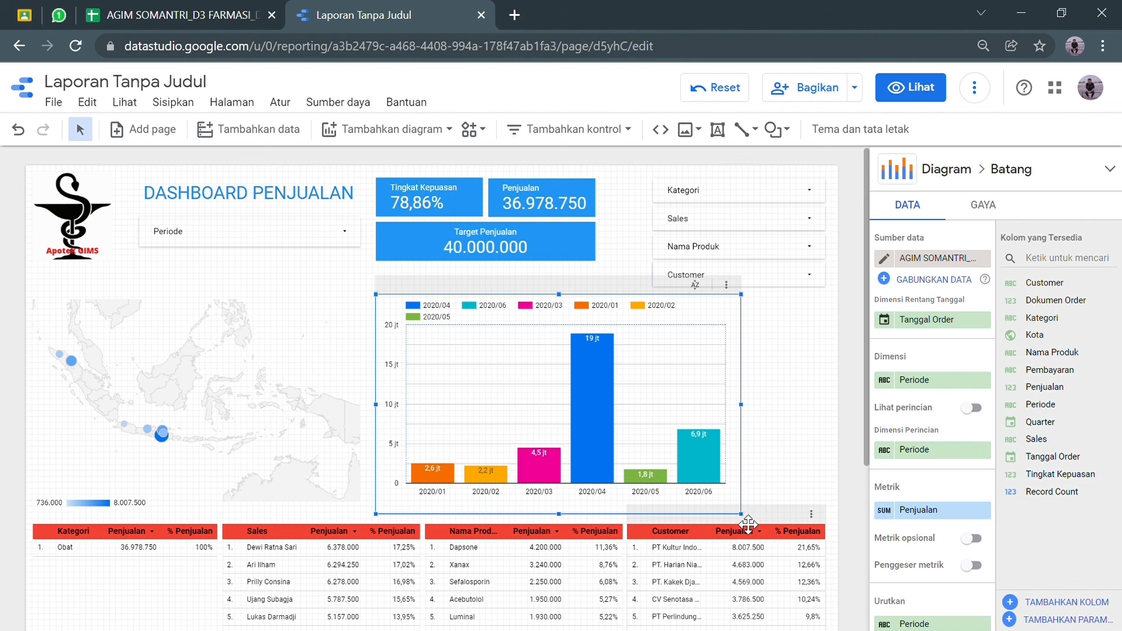
drag(741, 515, 826, 524)
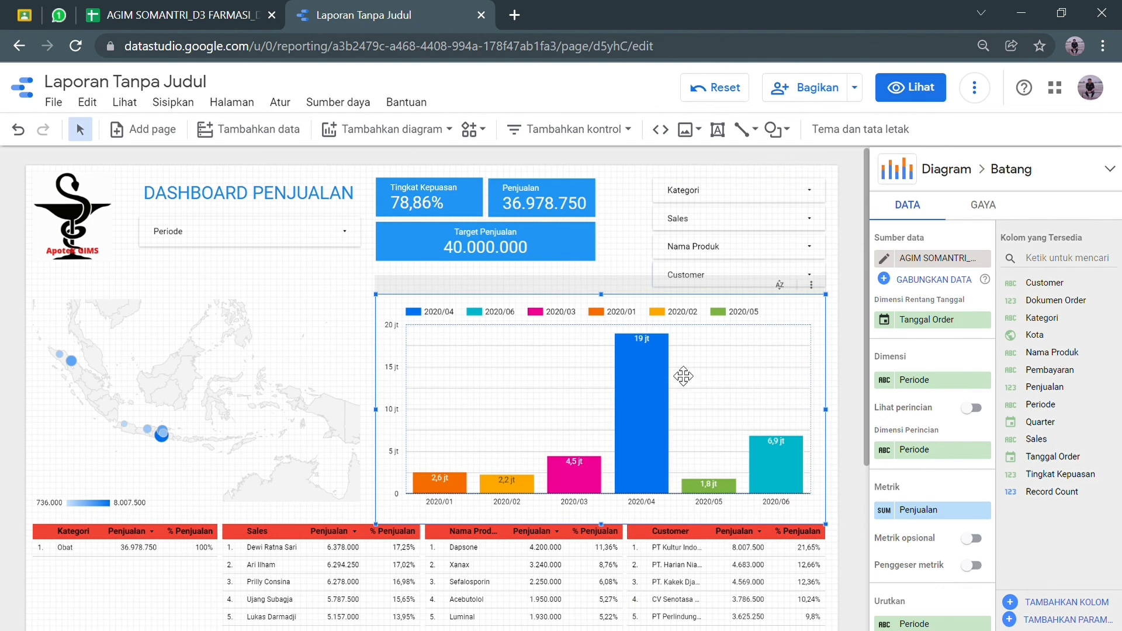
click(631, 261)
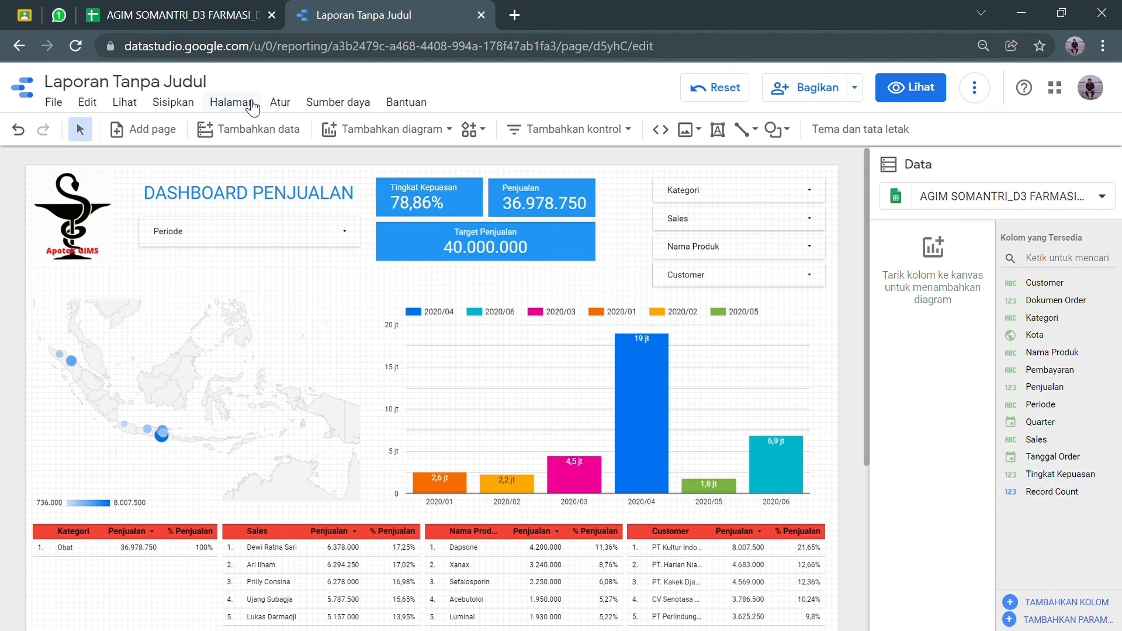
Rename the report with 1A_, the author's full name and _Komputer Terapan.
drag(214, 92, 66, 120)
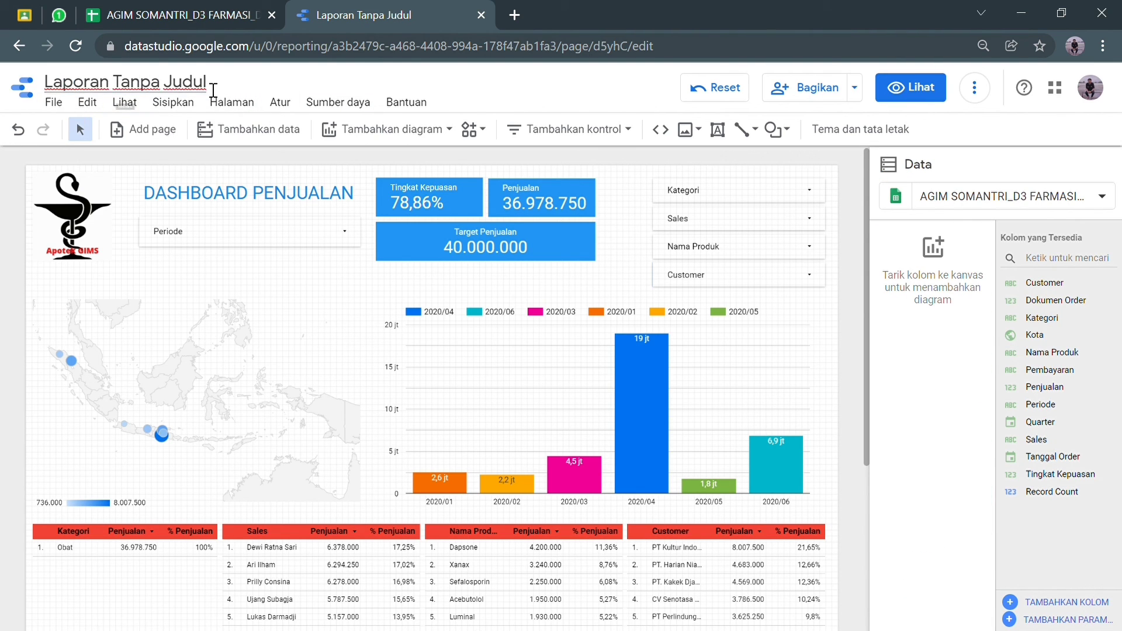
drag(208, 88, 47, 105)
key(BackSpace)
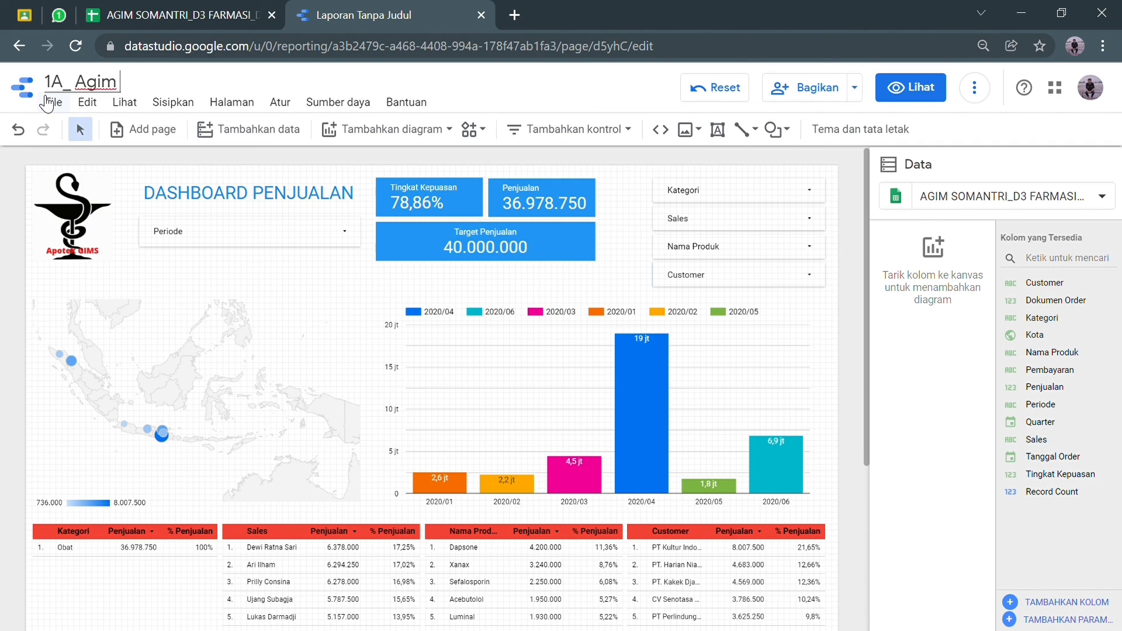
text(Somantri)
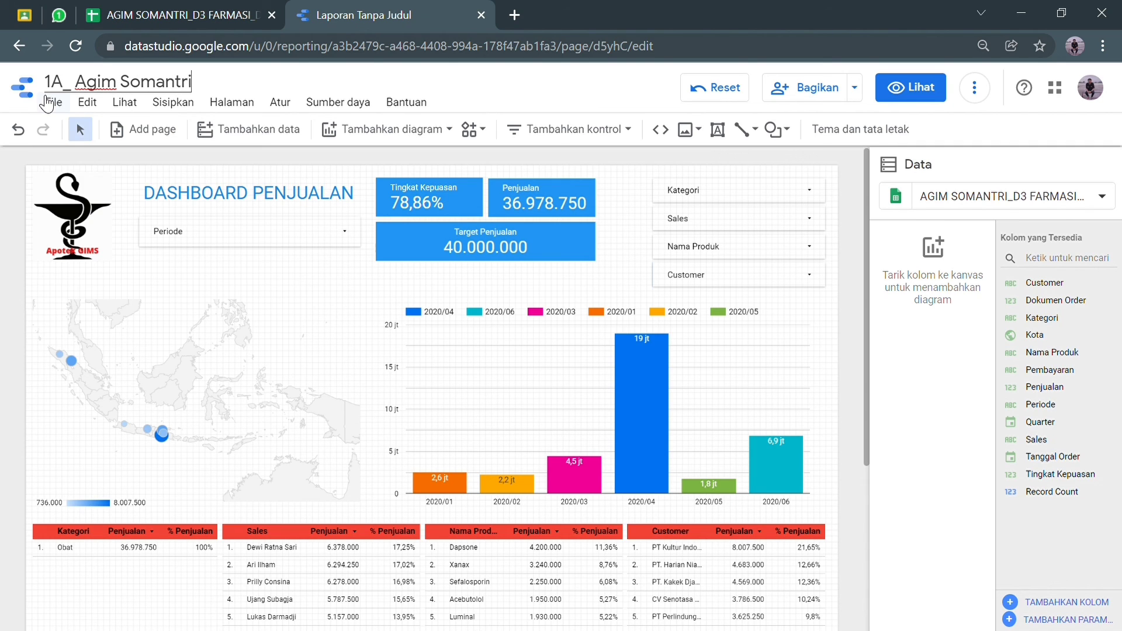
text(_Komputer)
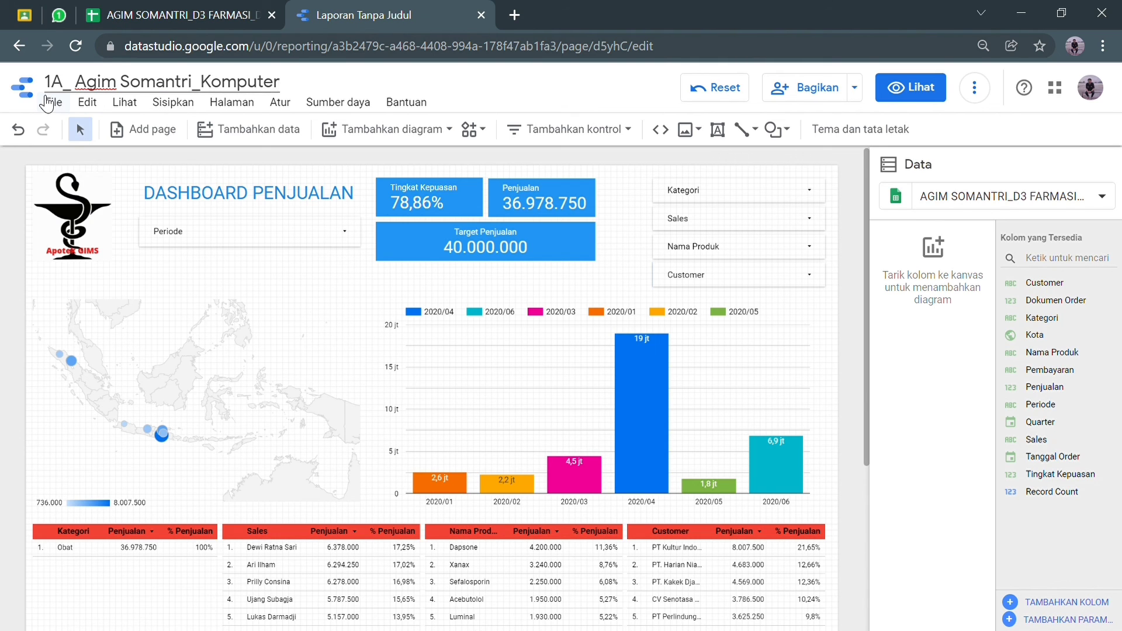
key(Return)
text(Ter)
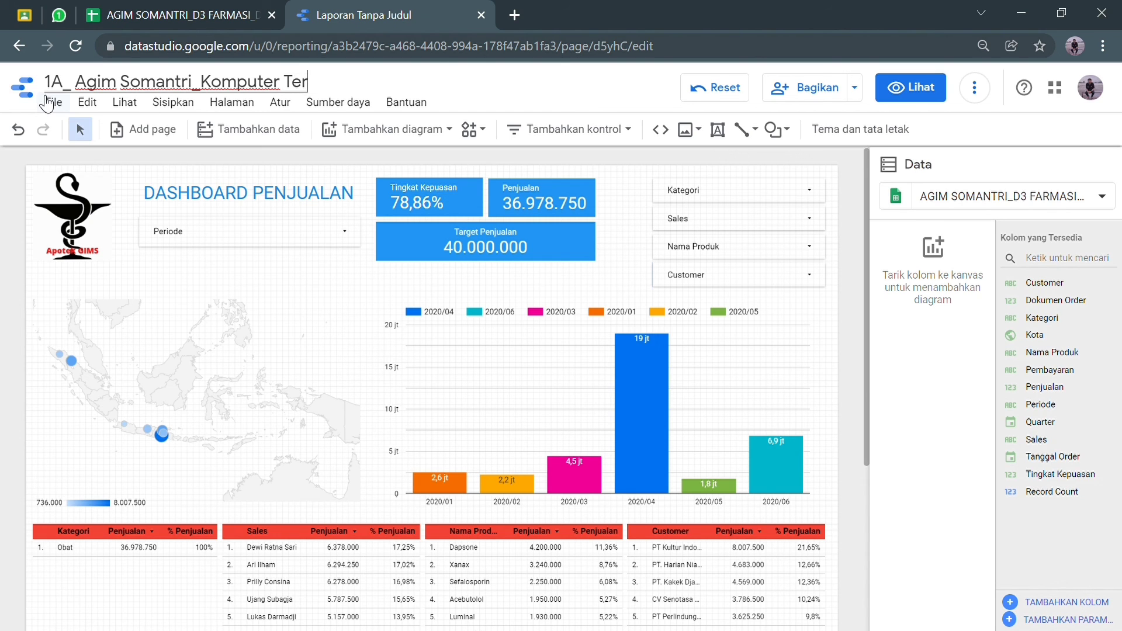
text(apan)
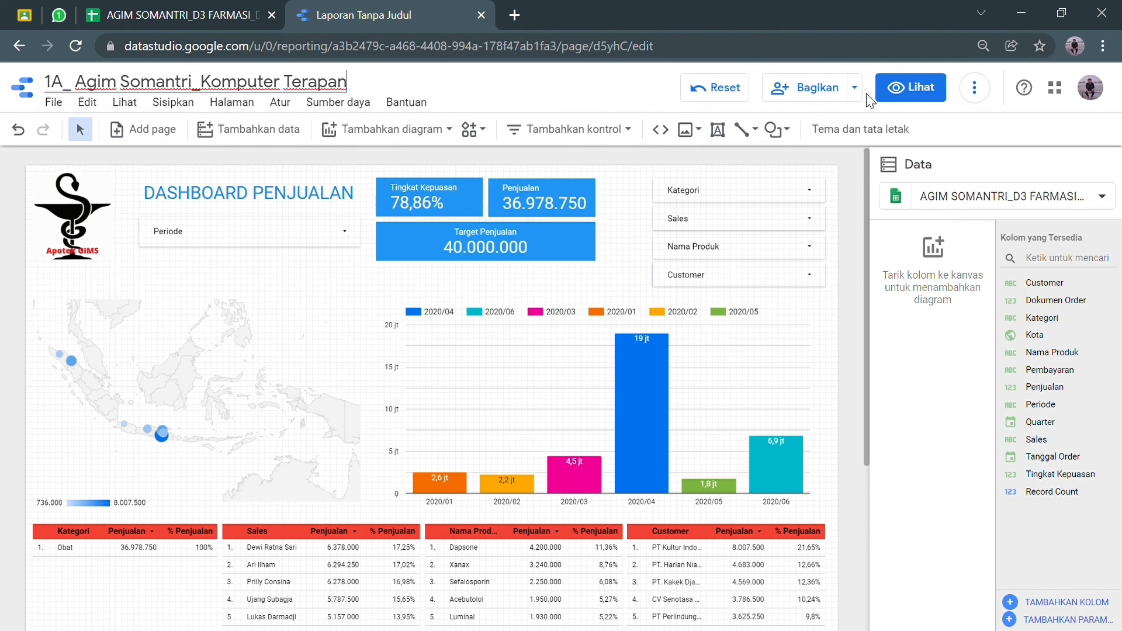
Switch the report to view mode and look over the monthly sales chart and the tables below it.
click(895, 95)
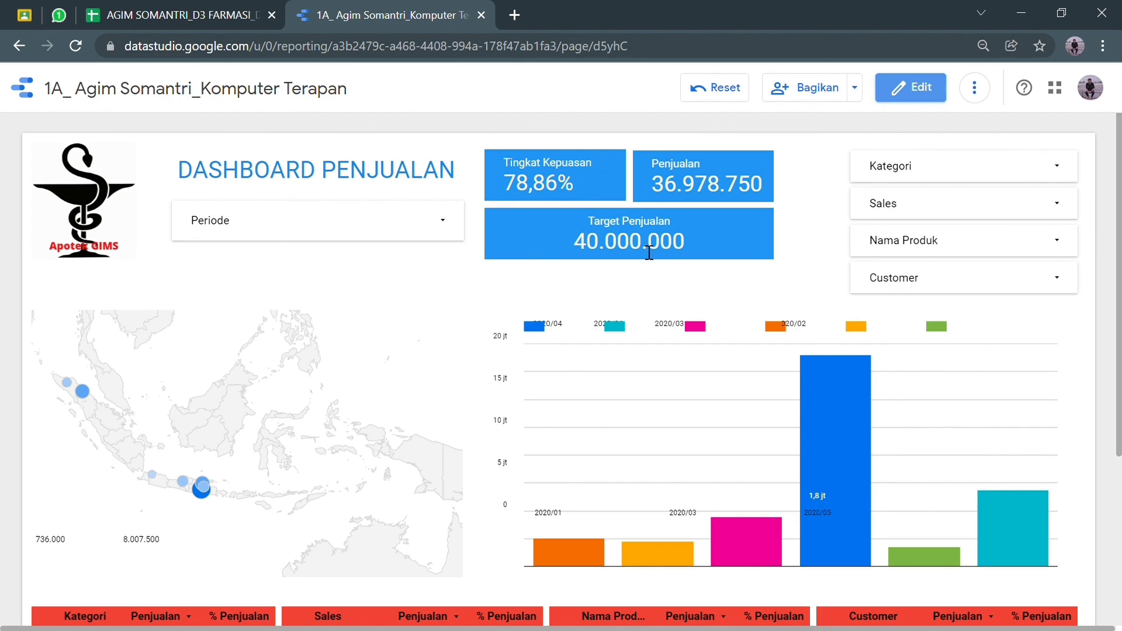
scroll(587, 304, down, 2)
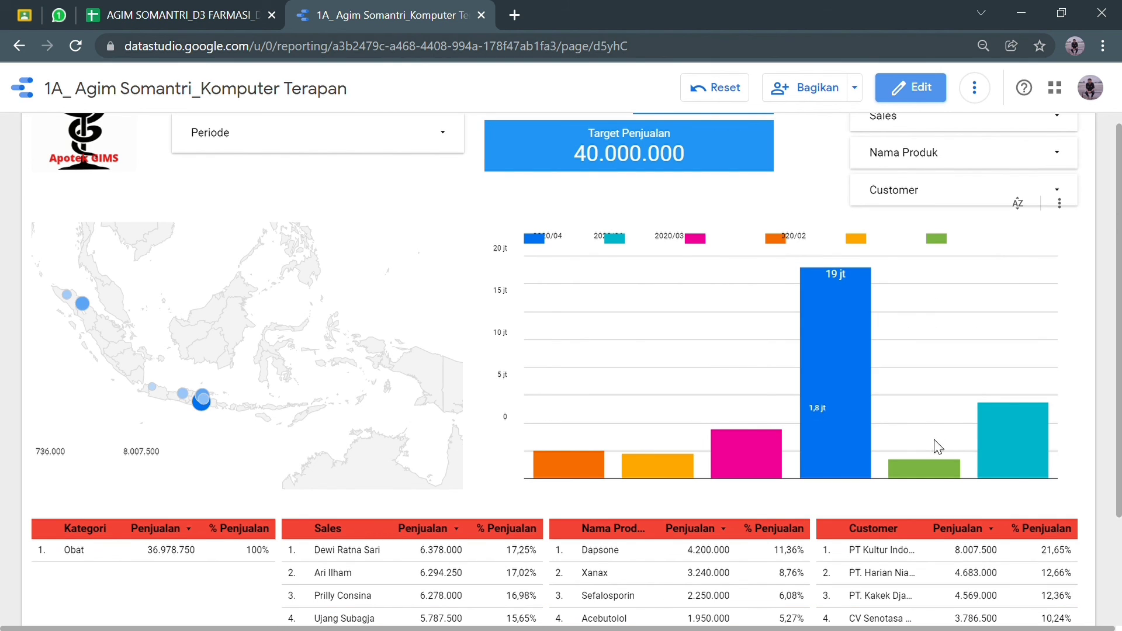
mouse_move(706, 455)
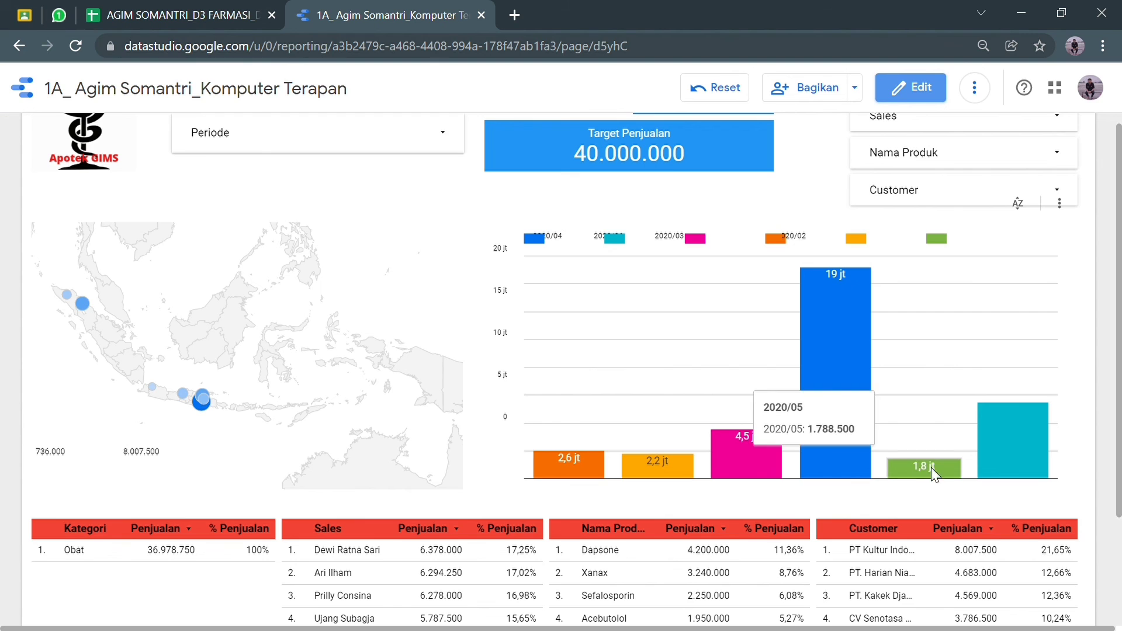
mouse_move(1002, 457)
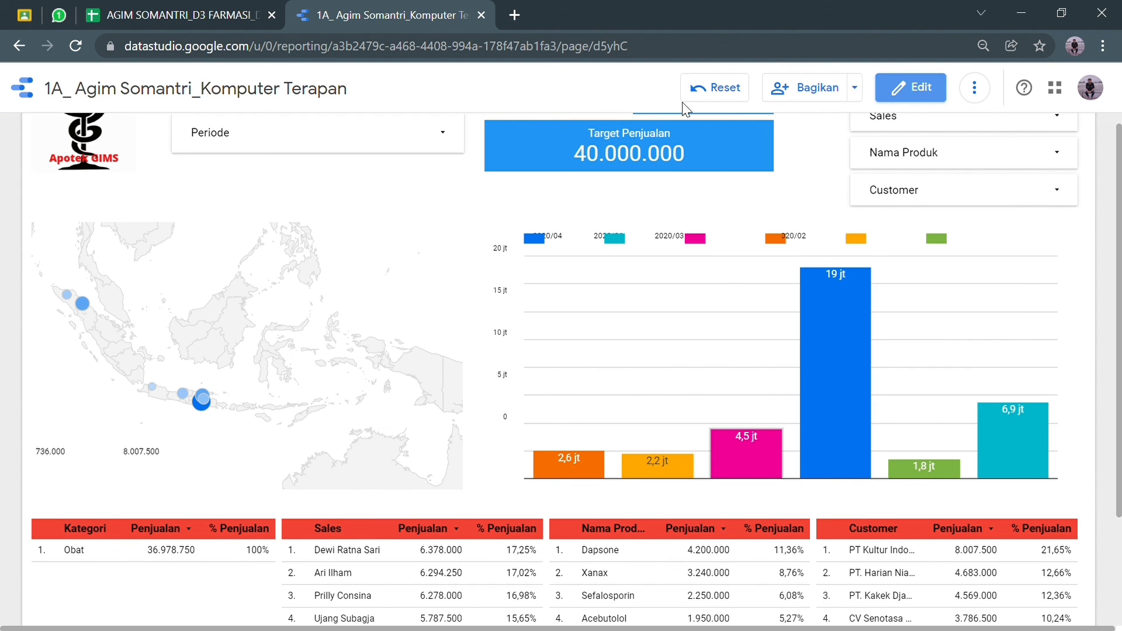
scroll(362, 234, up, 2)
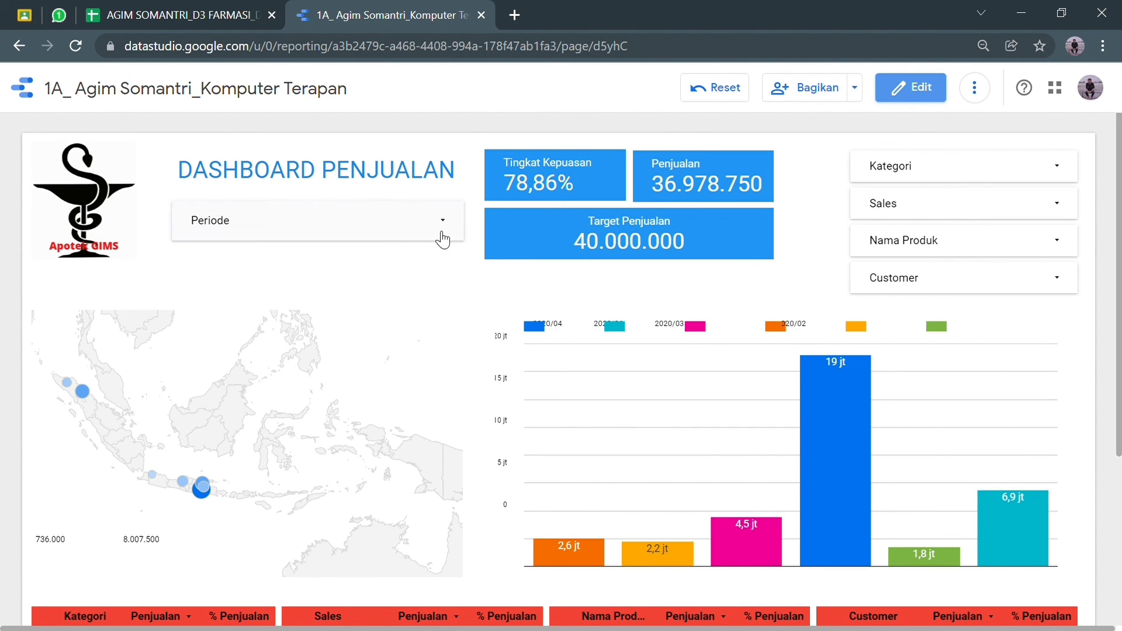
Filter the dashboard by Periode to show only 2020/02, and switch the selection to only 2020/03.
click(448, 223)
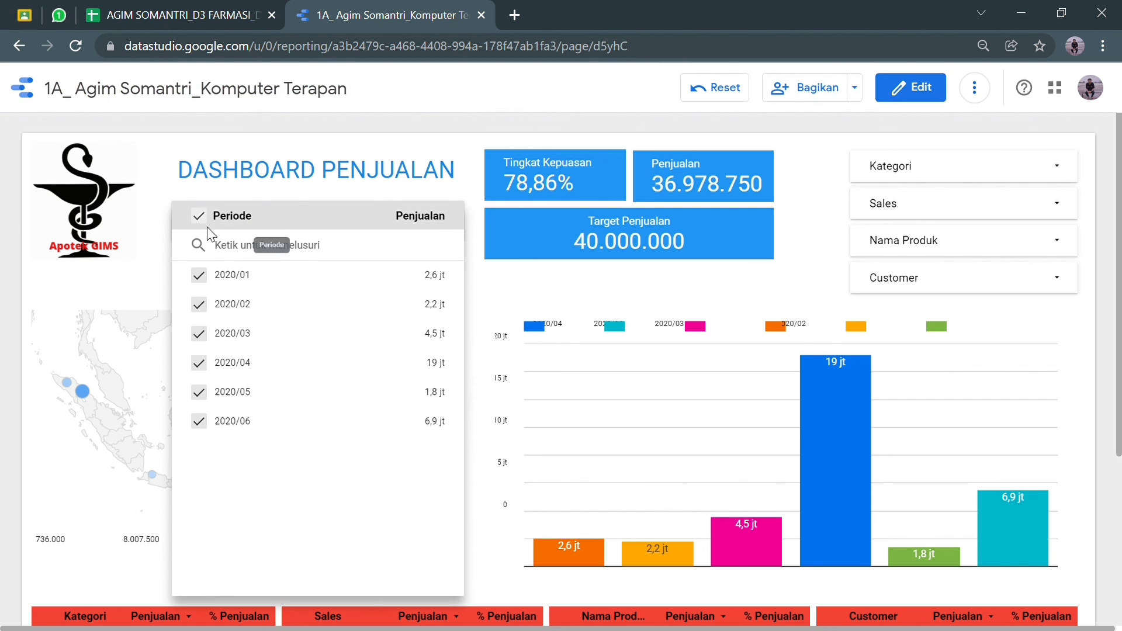
click(198, 305)
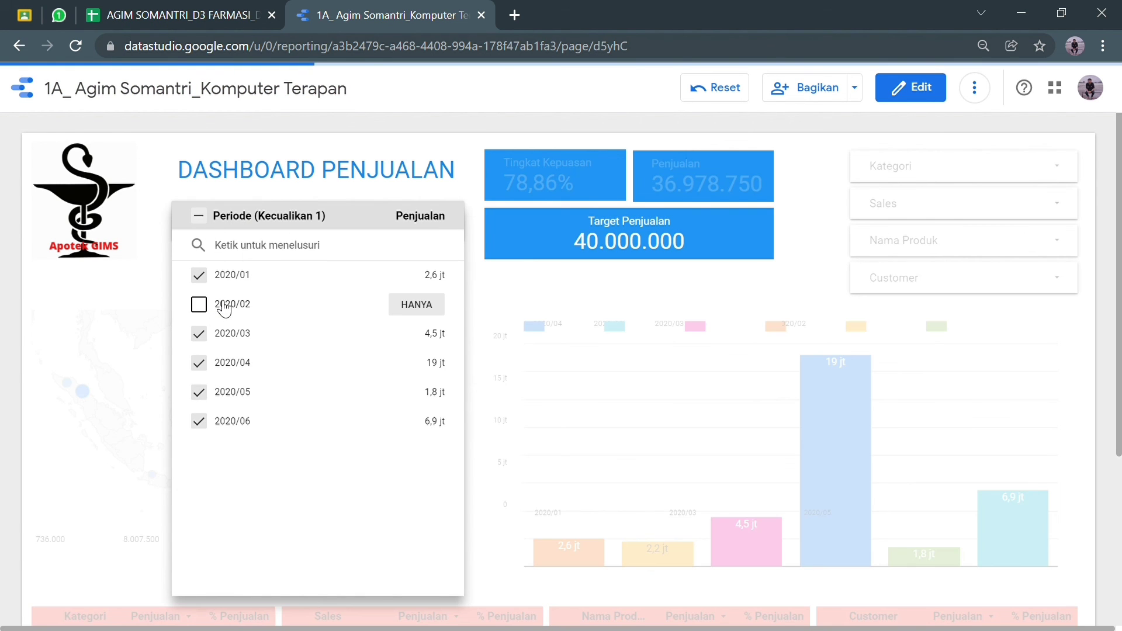
click(434, 304)
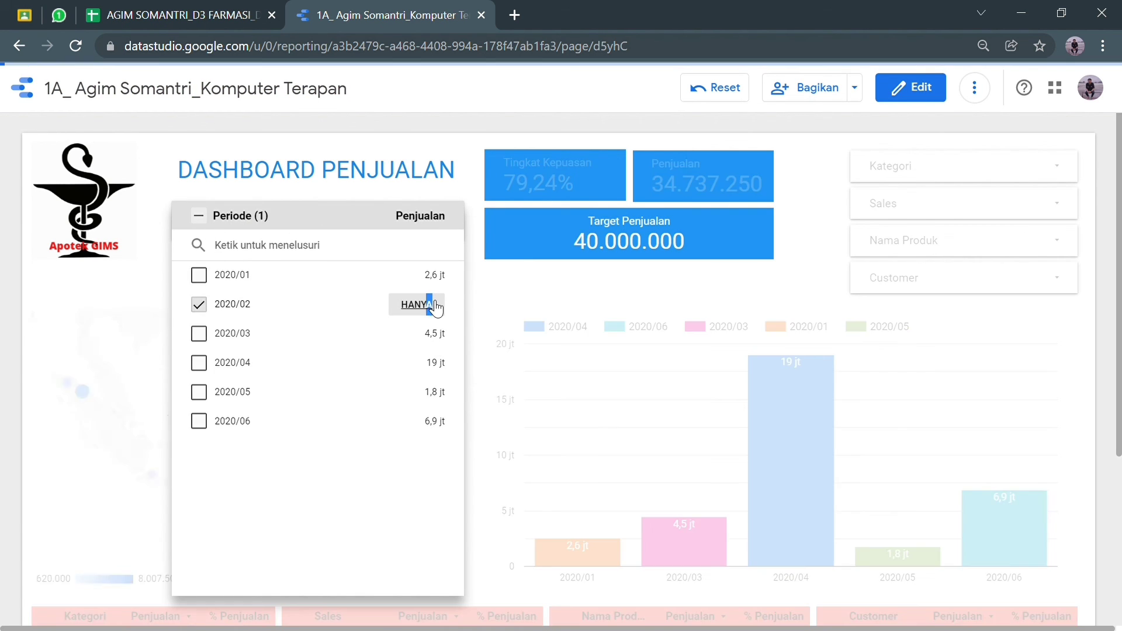
click(423, 338)
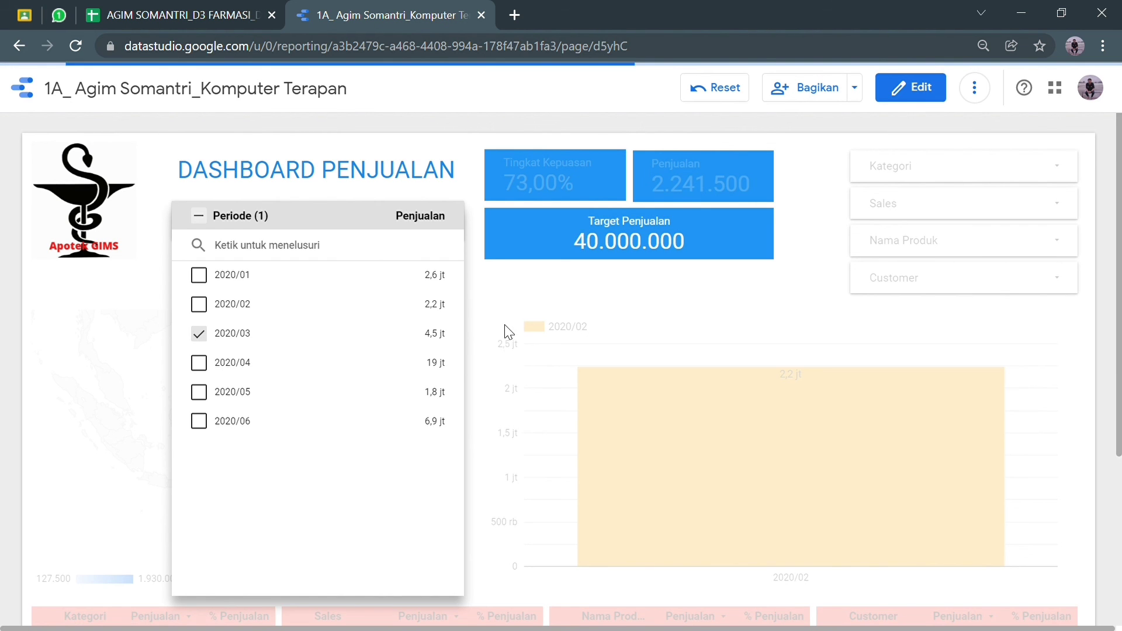
click(466, 187)
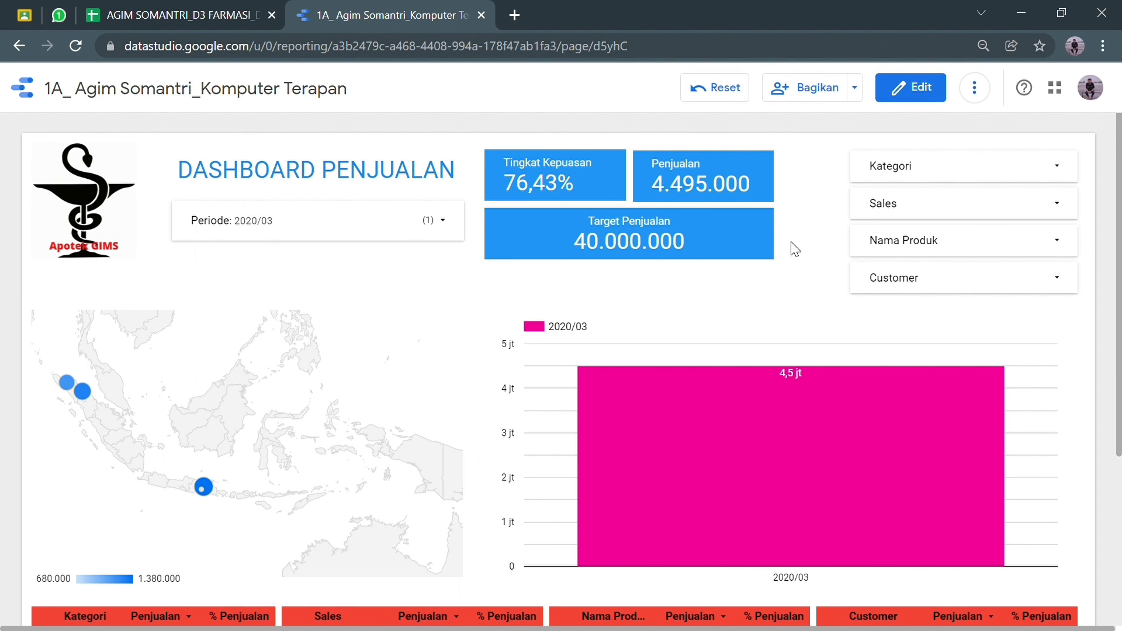
Restrict the Sales filter to only the salesperson with 598 rb in sales.
click(1068, 212)
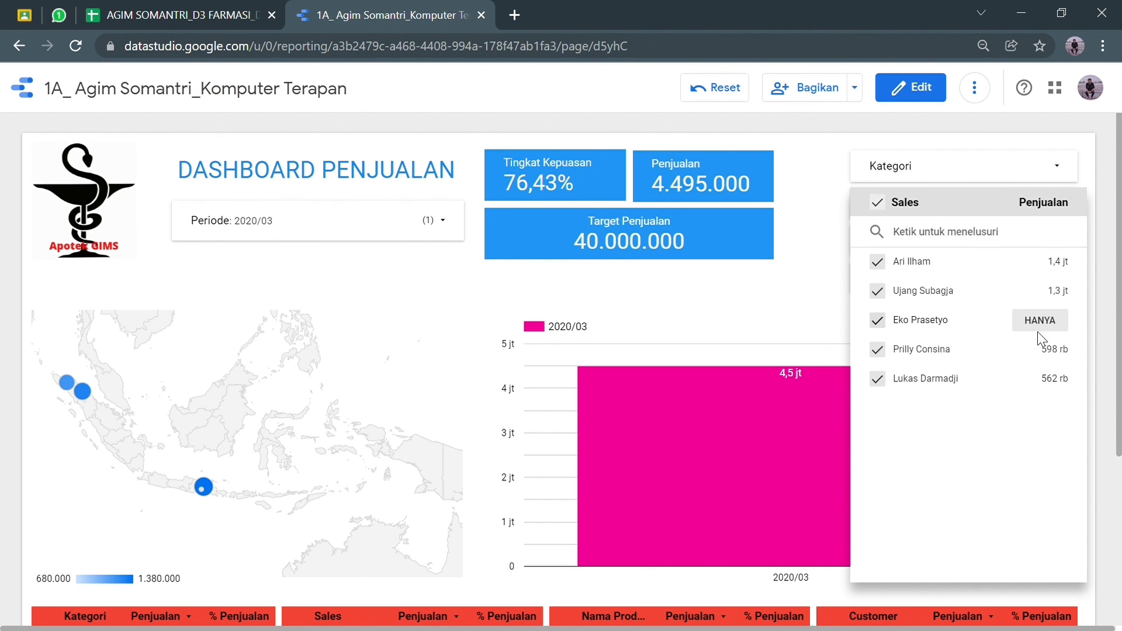
click(1049, 354)
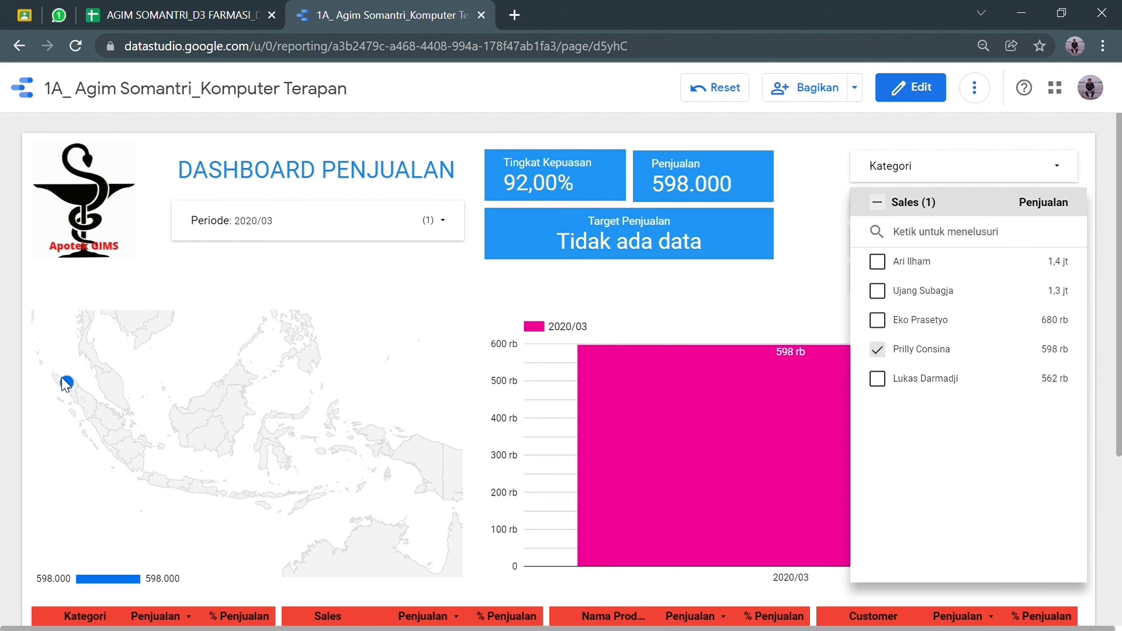
click(238, 368)
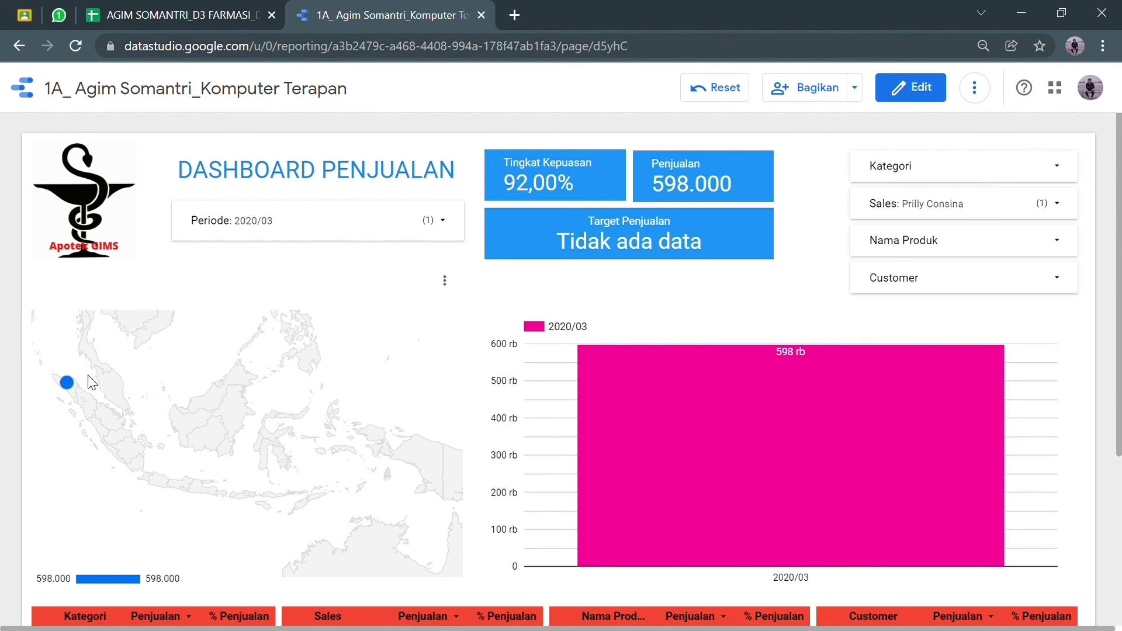
Inspect the filtered map marker's region and sales, and check the Kategori, Sales, Nama Produk and Customer tables.
mouse_move(69, 383)
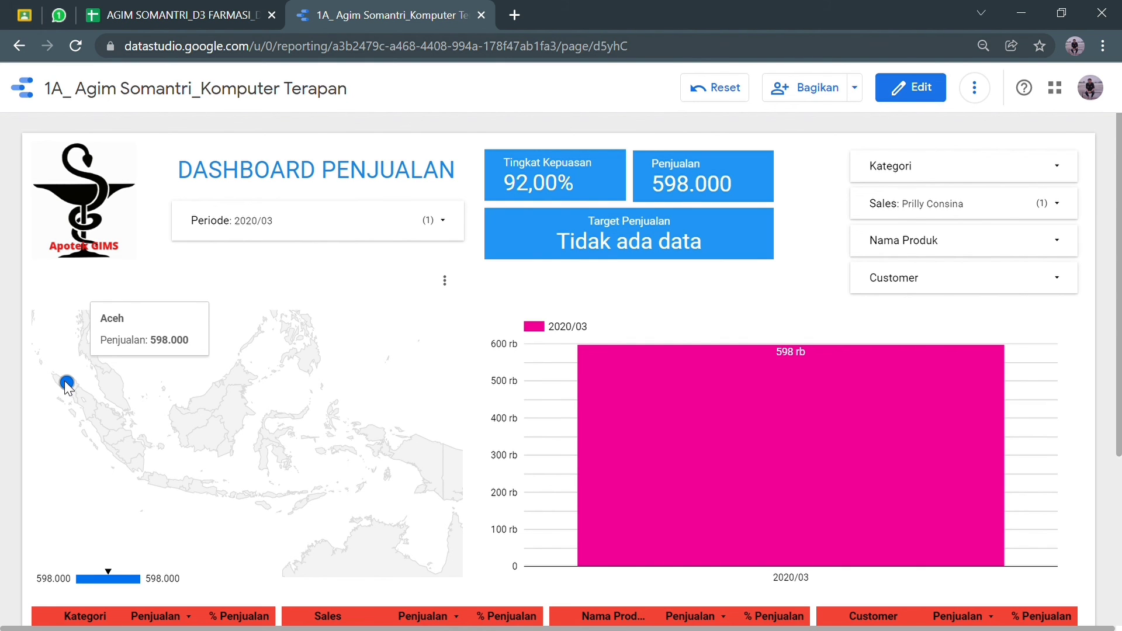
scroll(707, 450, down, 4)
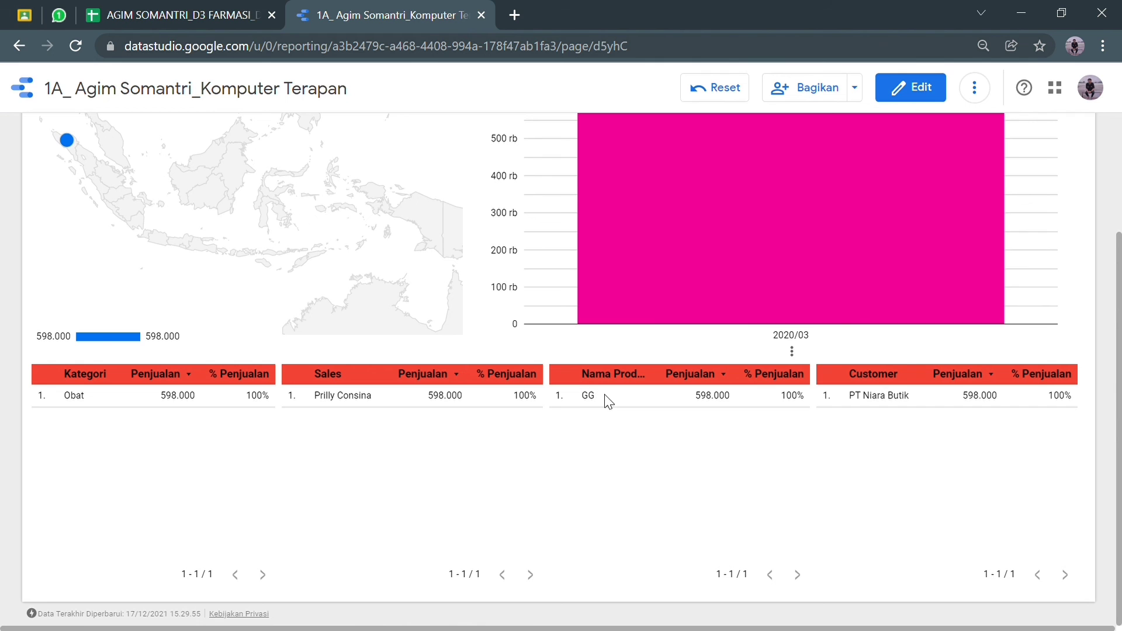
scroll(717, 322, up, 4)
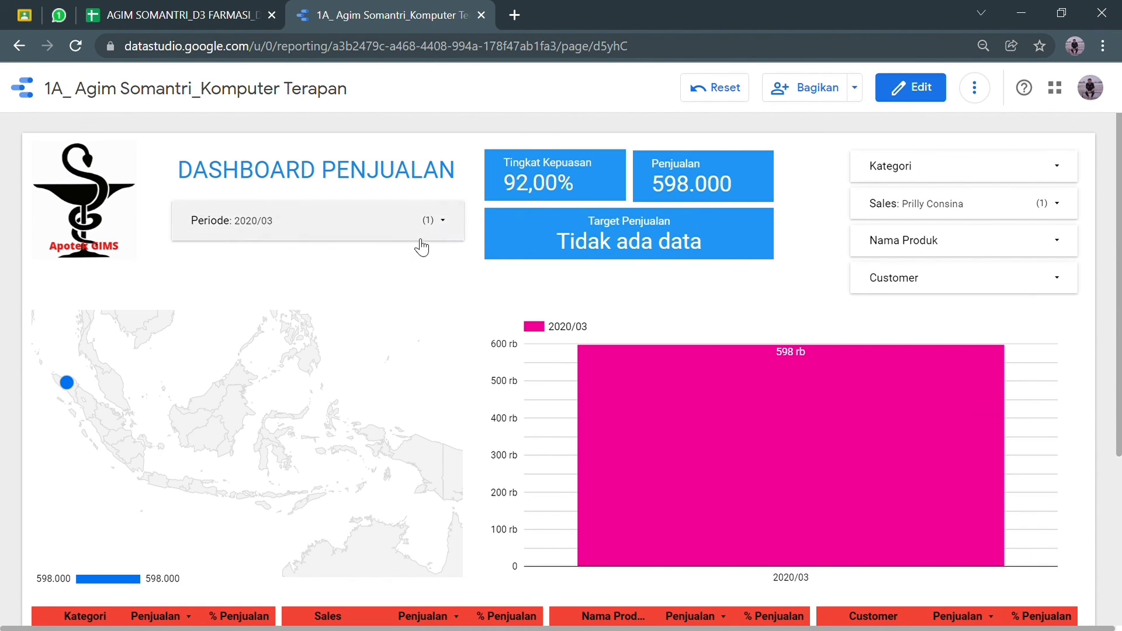
Restore the full data by reselecting every period in the Periode filter and every salesperson in the Sales filter.
click(438, 222)
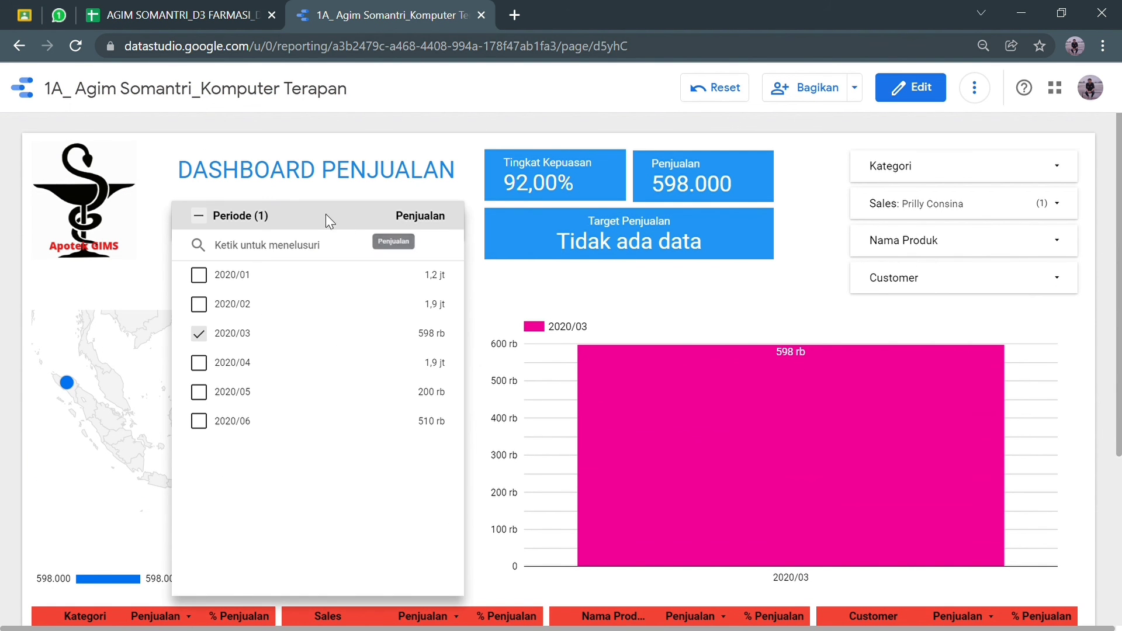
click(201, 219)
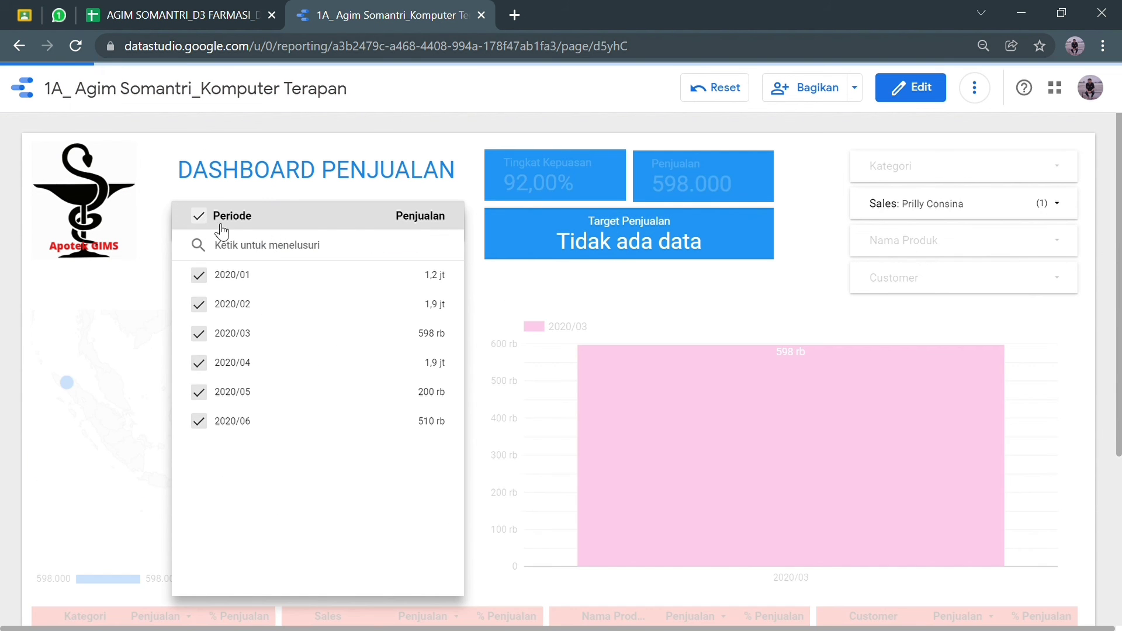
click(1057, 209)
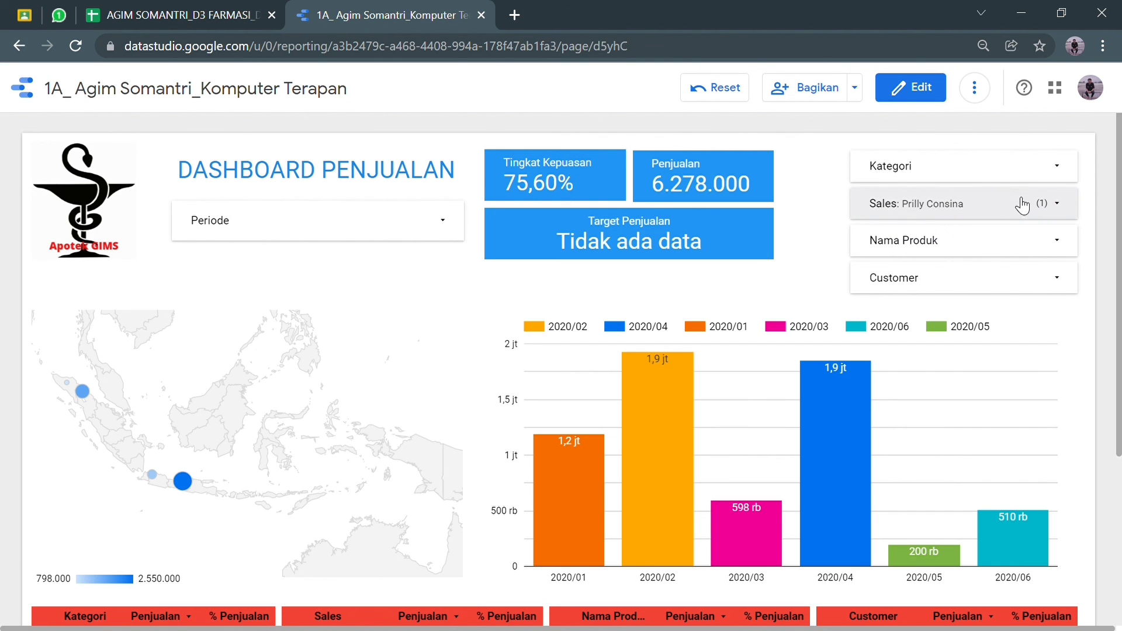
click(1021, 204)
click(876, 203)
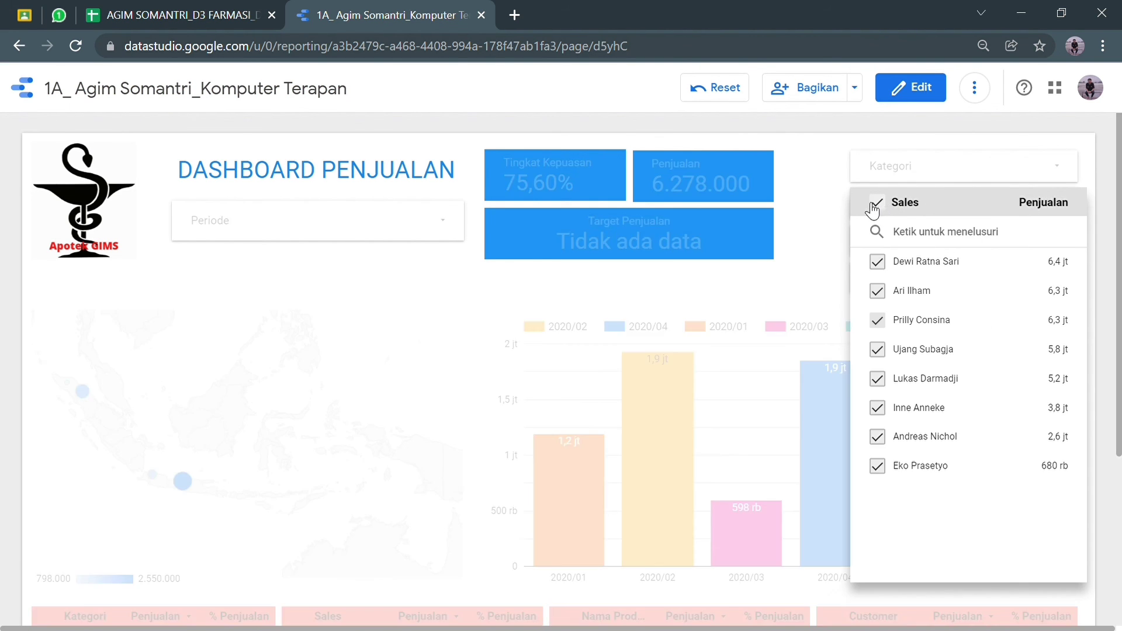
click(817, 200)
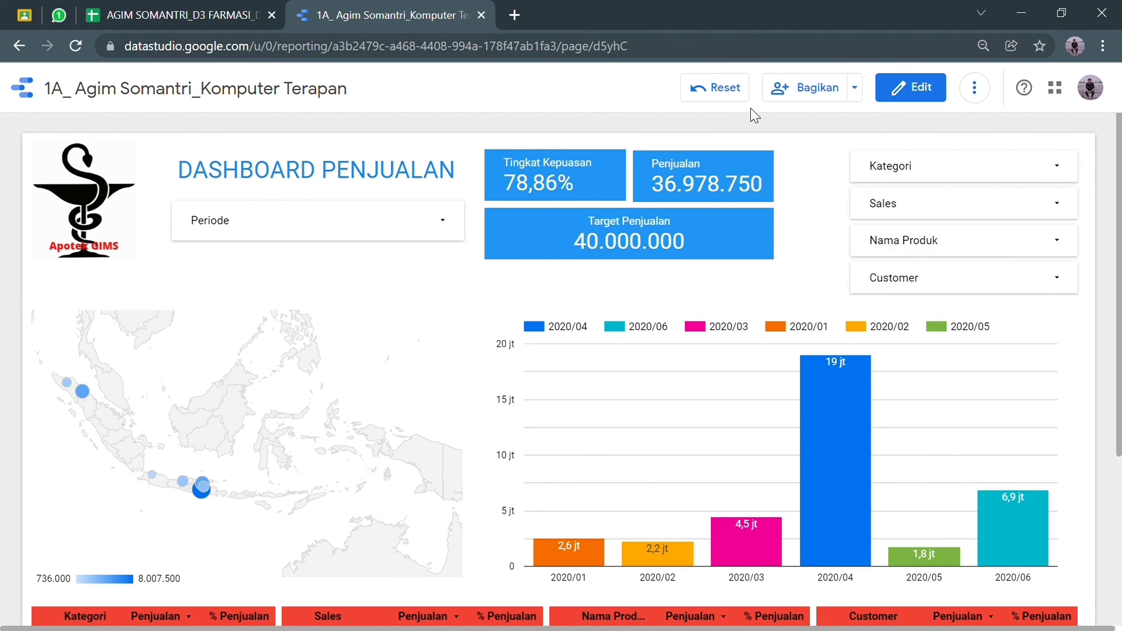
Reduce the page zoom by two levels and review the whole dashboard from the header to the sales tables.
scroll(686, 327, down, 3)
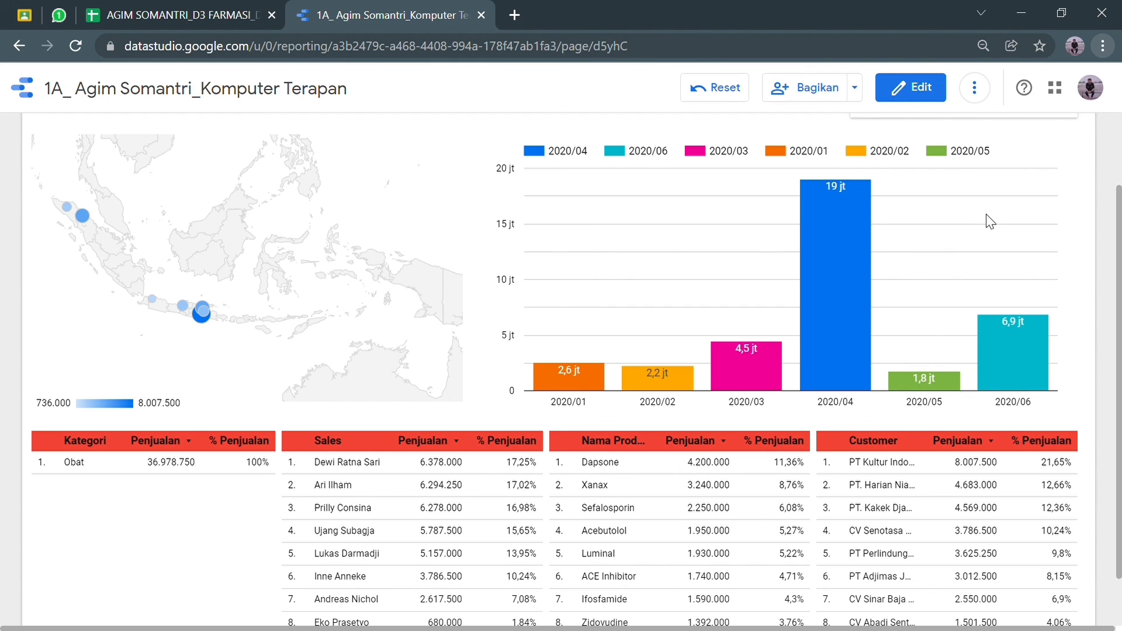
key(ctrl+minus)
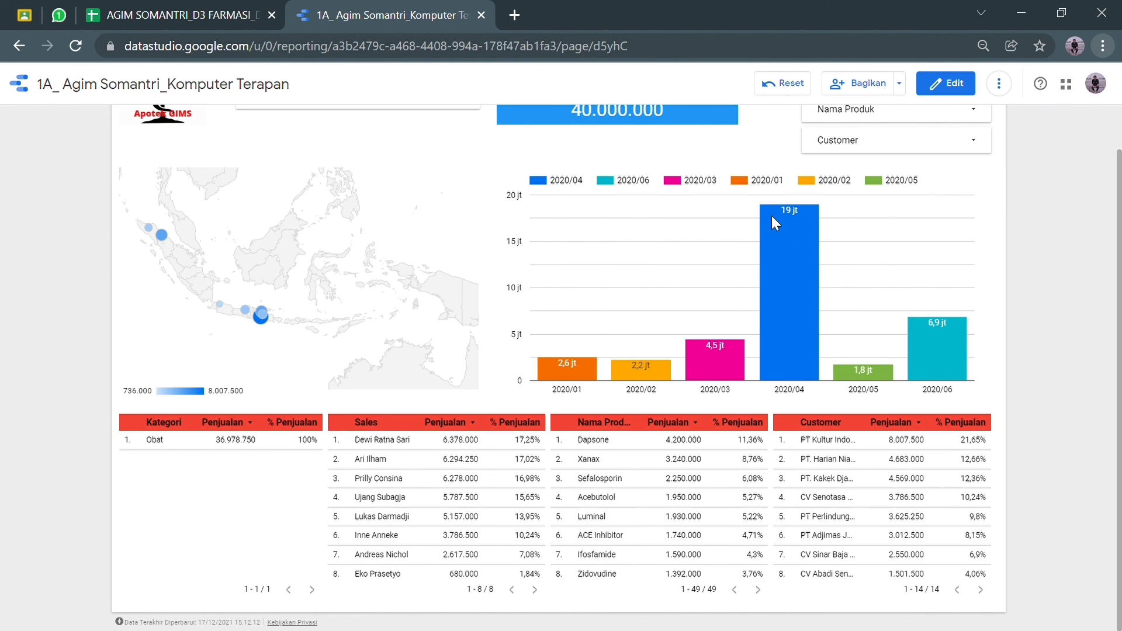
key(ctrl+minus)
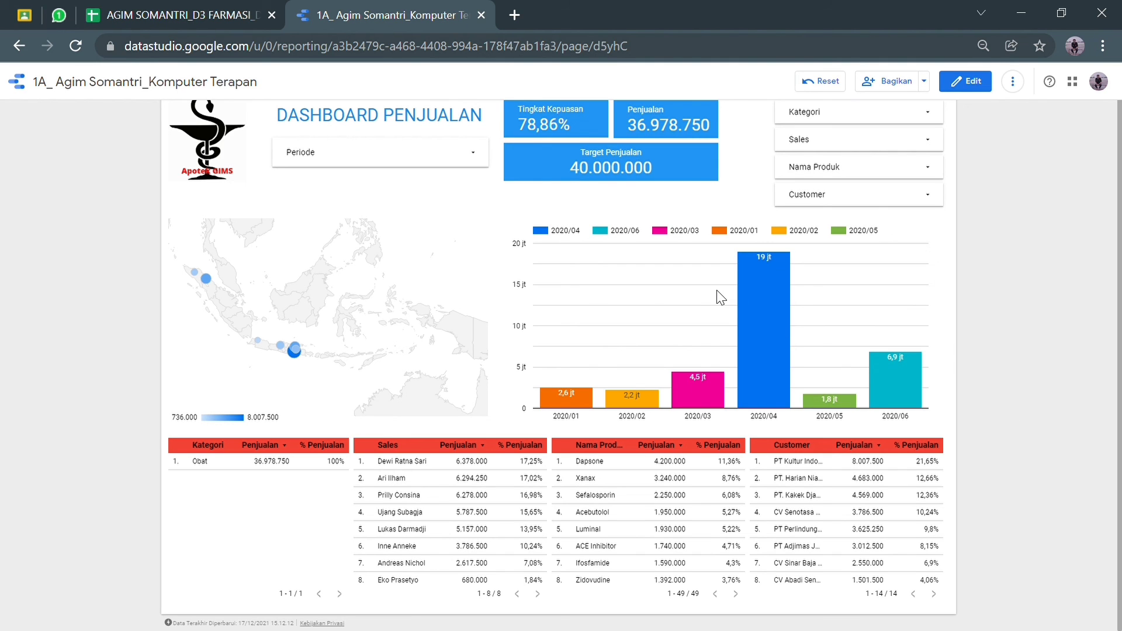
scroll(720, 297, up, 2)
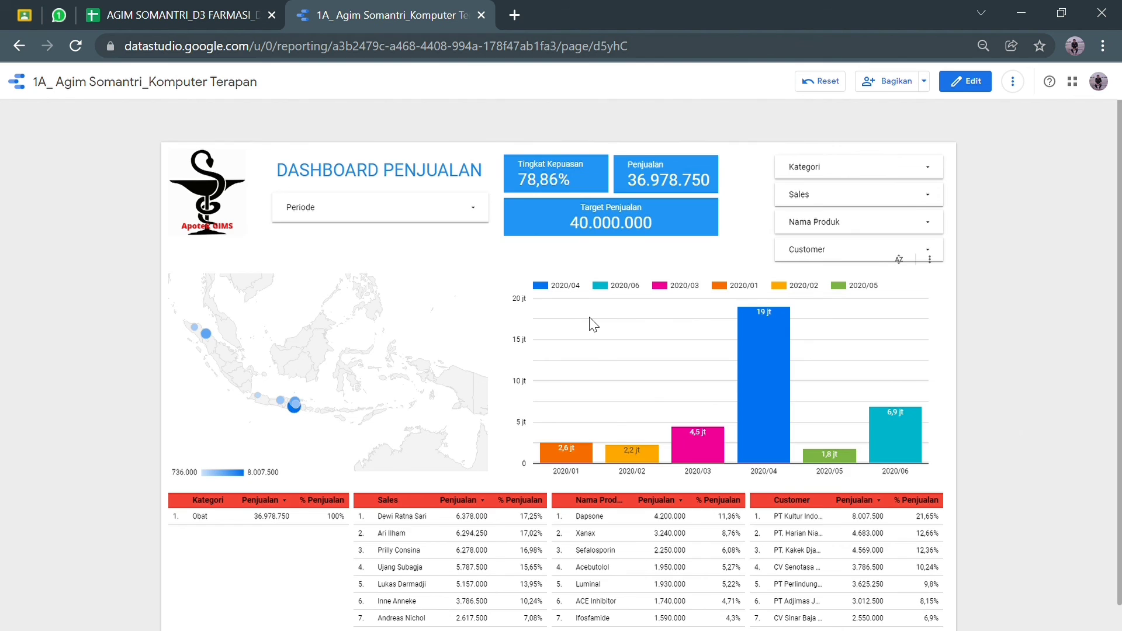
scroll(592, 325, down, 2)
scroll(575, 323, up, 1)
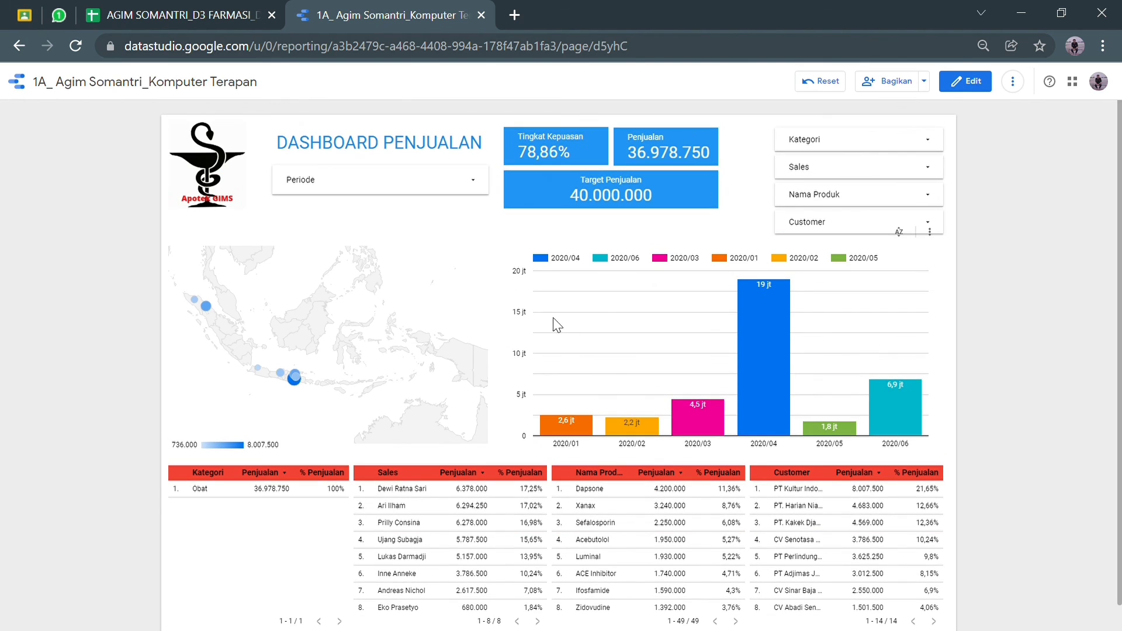